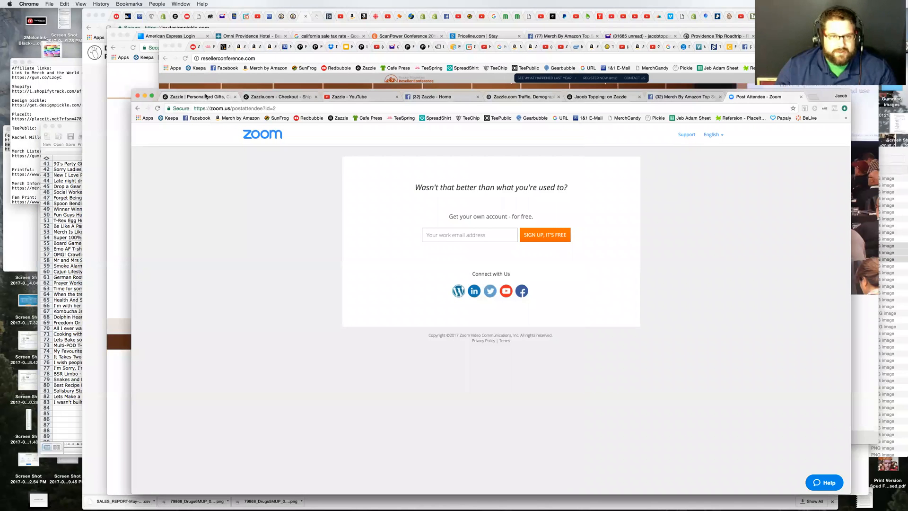
Step: Switch to the Zazzle home page, move its browser window up and aside, and look over the featured products
{"action": "left_click", "coordinate": [206, 96]}
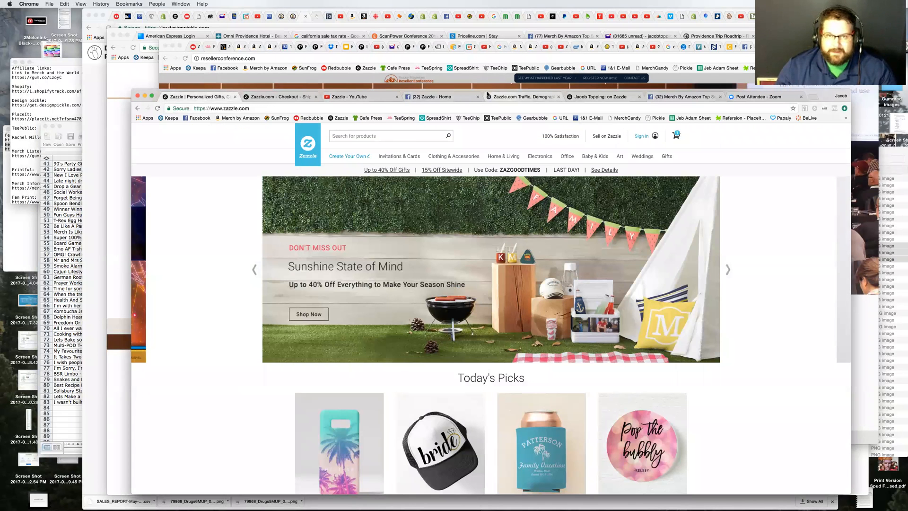
{"action": "left_click_drag", "start_coordinate": [486, 91], "coordinate": [457, 86]}
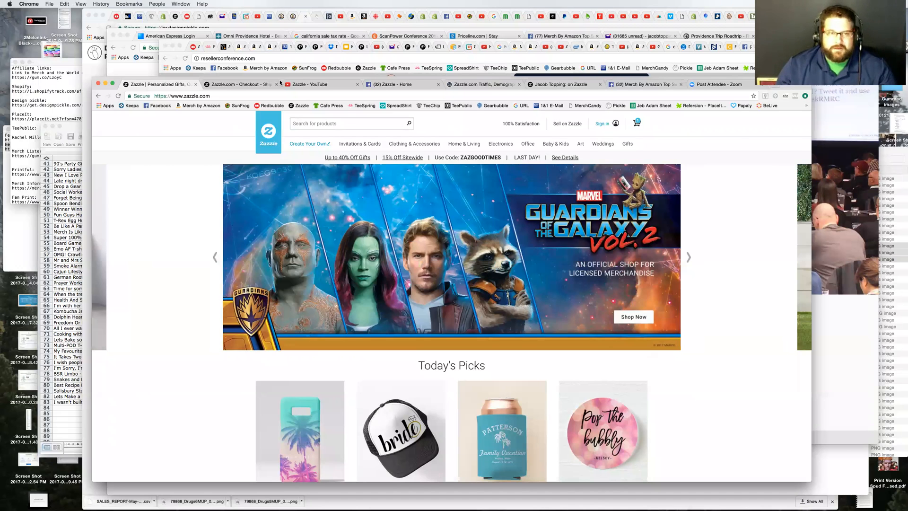
{"action": "left_click_drag", "start_coordinate": [261, 75], "coordinate": [205, 44]}
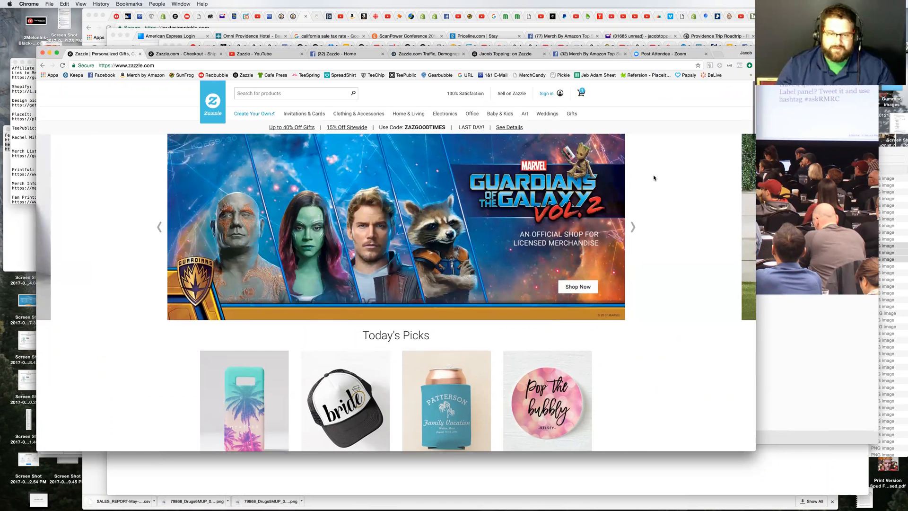
{"action": "scroll", "coordinate": [654, 178], "scroll_direction": "down", "scroll_amount": 1}
{"action": "scroll", "coordinate": [654, 178], "scroll_direction": "down", "scroll_amount": 10}
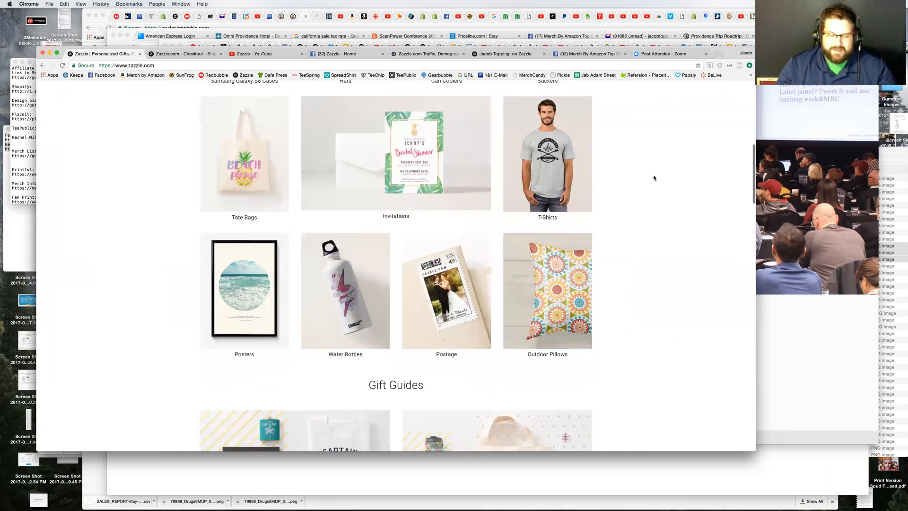
{"action": "scroll", "coordinate": [655, 178], "scroll_direction": "up", "scroll_amount": 12}
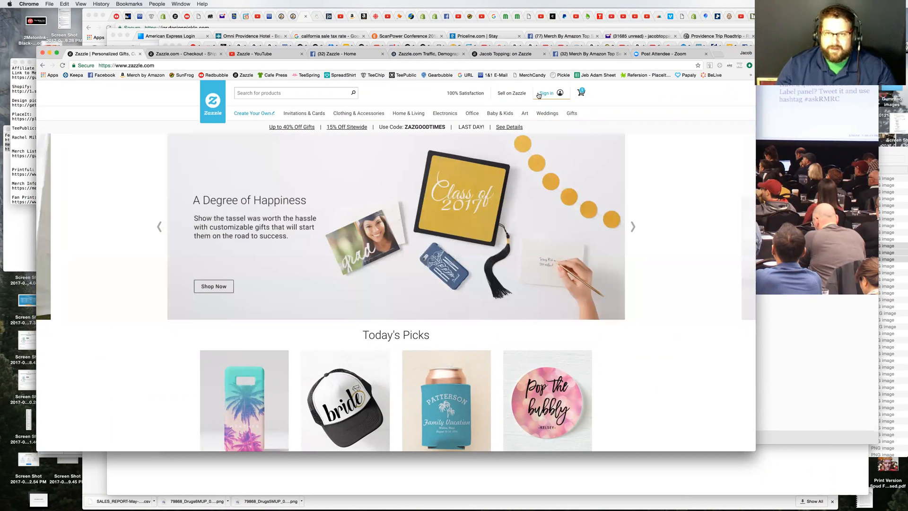
Step: Dismiss the 20% off newsletter offer covering the Zazzle home page
{"action": "mouse_move", "coordinate": [542, 94]}
{"action": "left_click", "coordinate": [556, 177]}
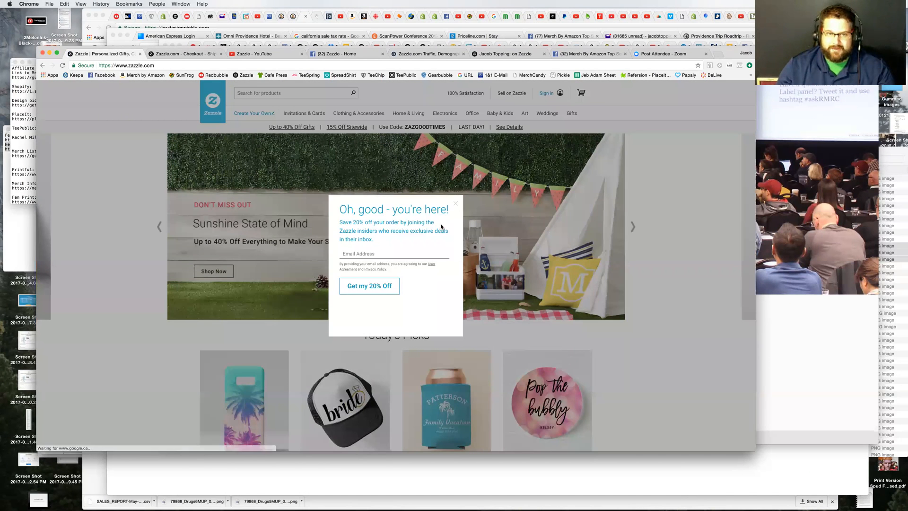
{"action": "left_click", "coordinate": [456, 203]}
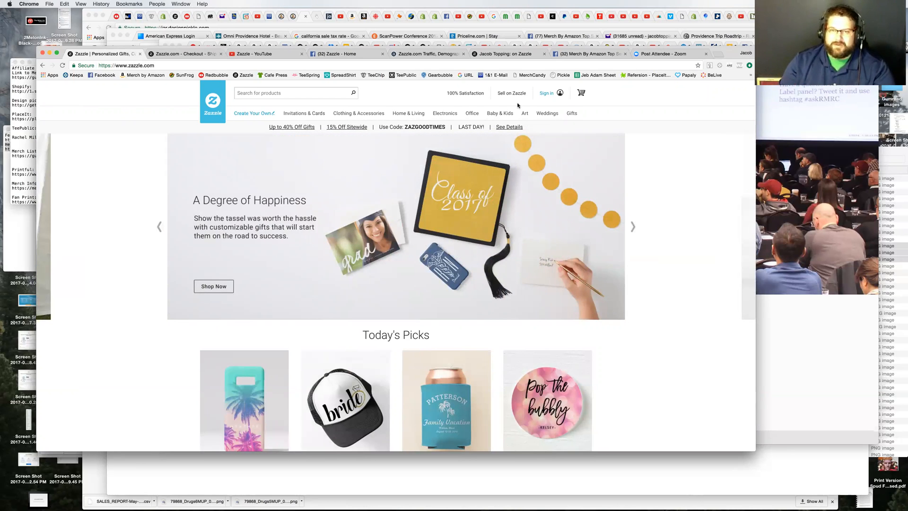
Step: Open the Metal Art category under Art and look over its products and filters
{"action": "mouse_move", "coordinate": [525, 114]}
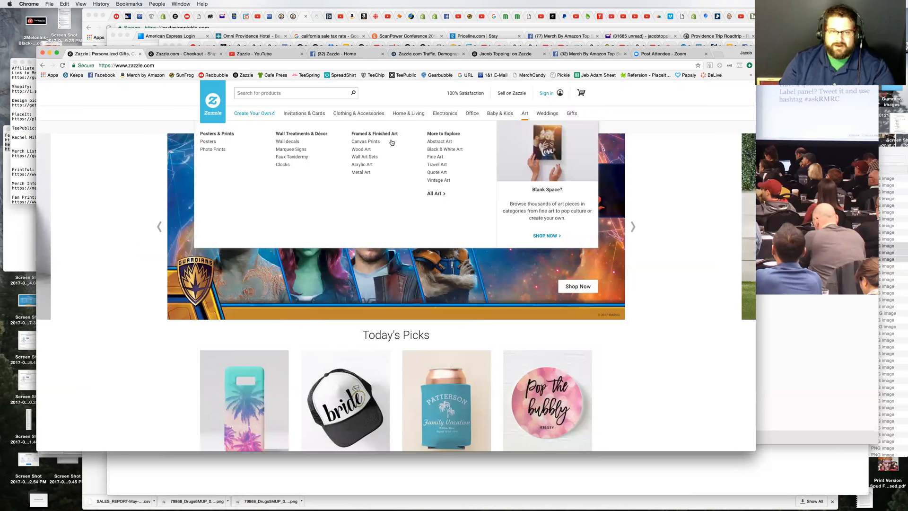
{"action": "left_click", "coordinate": [357, 173]}
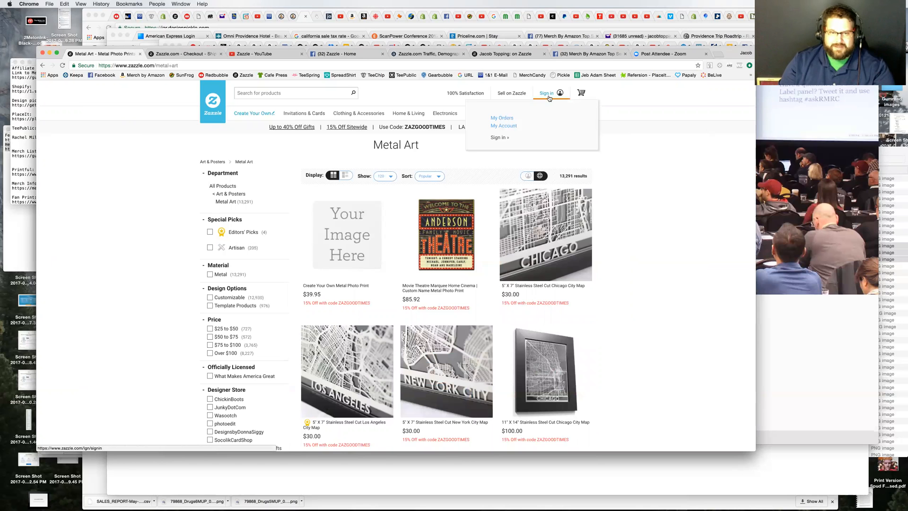
{"action": "scroll", "coordinate": [667, 303], "scroll_direction": "down", "scroll_amount": 3}
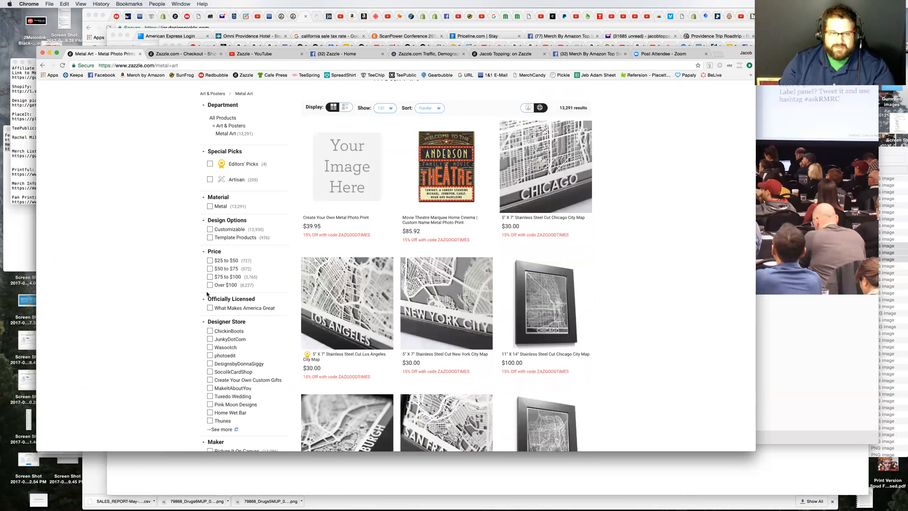
{"action": "scroll", "coordinate": [178, 340], "scroll_direction": "down", "scroll_amount": 3}
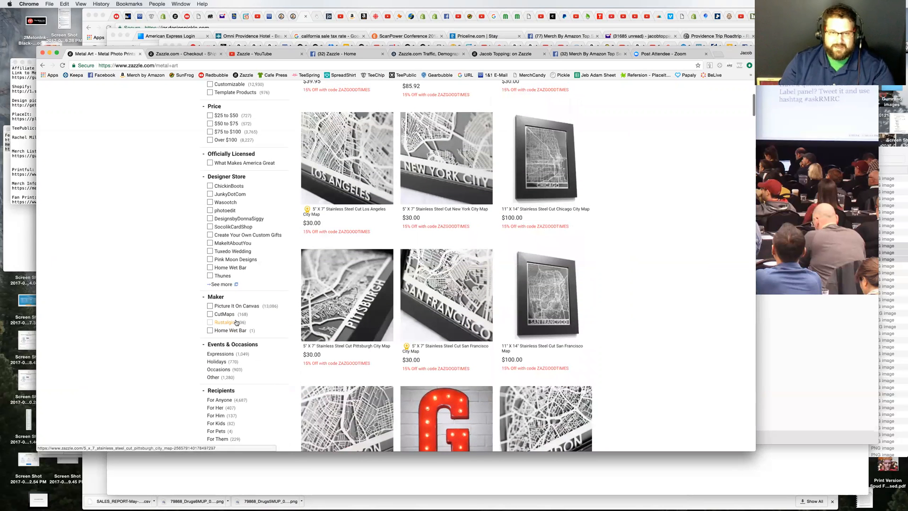
{"action": "scroll", "coordinate": [236, 323], "scroll_direction": "up", "scroll_amount": 5}
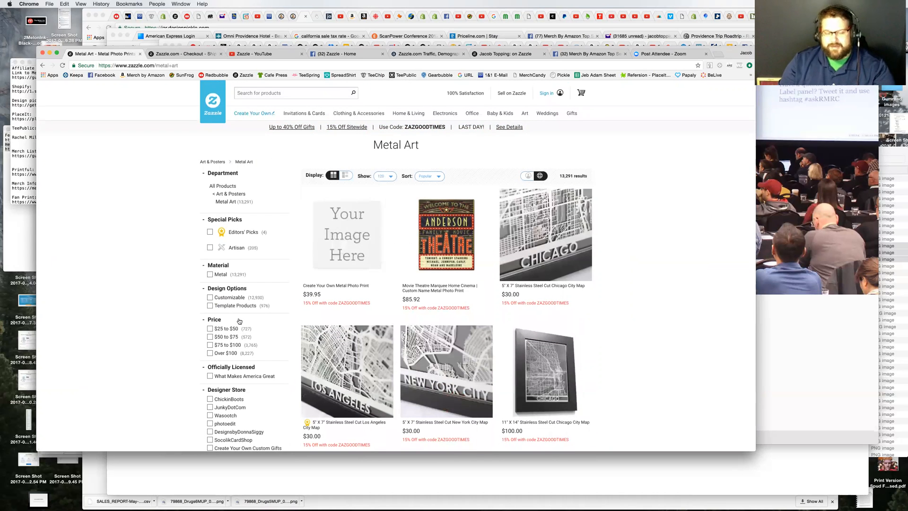
Step: Open the Create Your Own Metal Photo Print product and add the text "Sample Things" to its front
{"action": "left_click", "coordinate": [344, 240]}
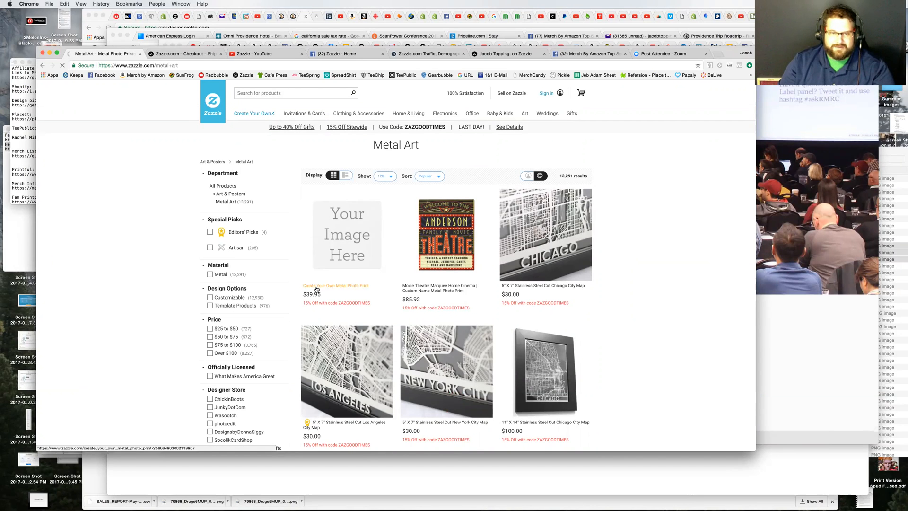
{"action": "left_click", "coordinate": [367, 290]}
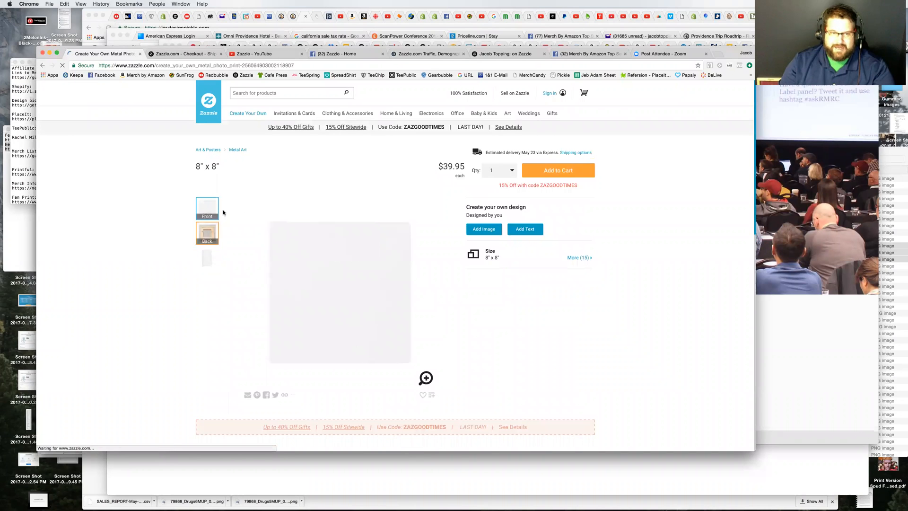
{"action": "left_click", "coordinate": [521, 231]}
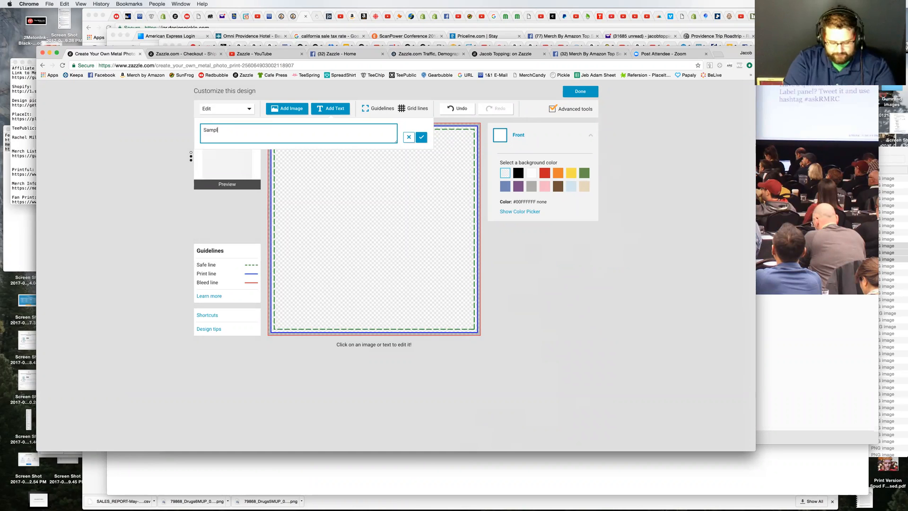
{"action": "type", "text": "Things"}
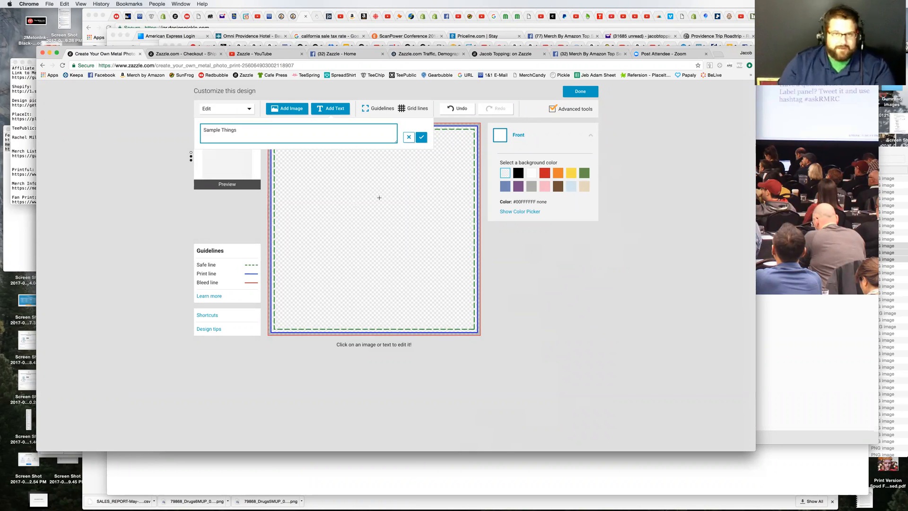
{"action": "left_click", "coordinate": [419, 141]}
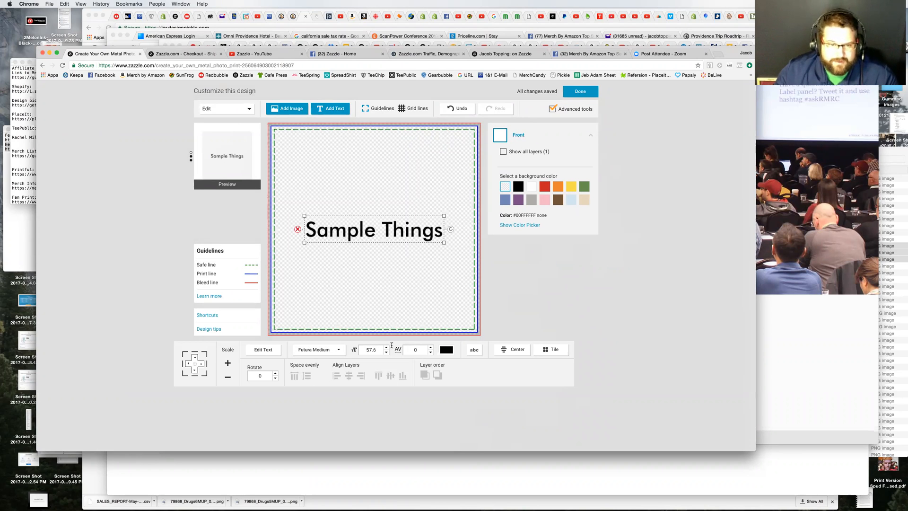
Step: Try several Cool Fonts on the "Sample Things" text and settle on Hard Rock
{"action": "left_click", "coordinate": [317, 350]}
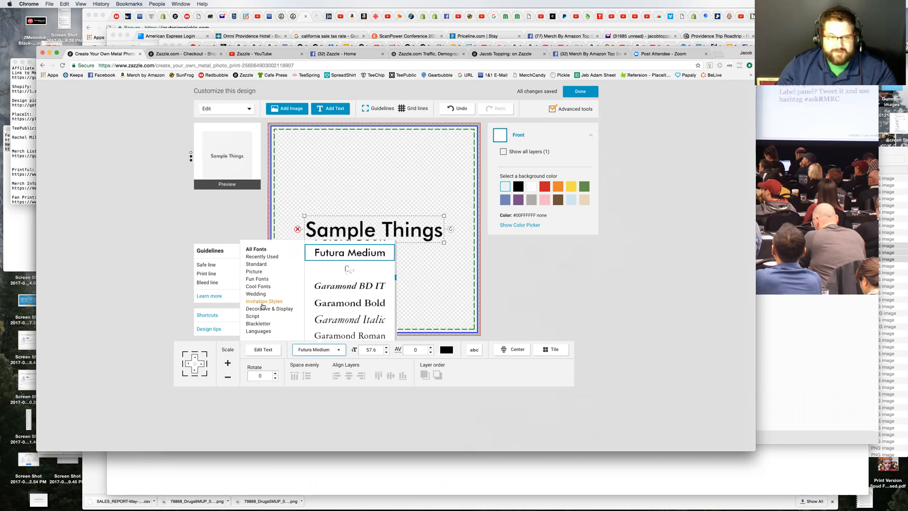
{"action": "left_click", "coordinate": [258, 286]}
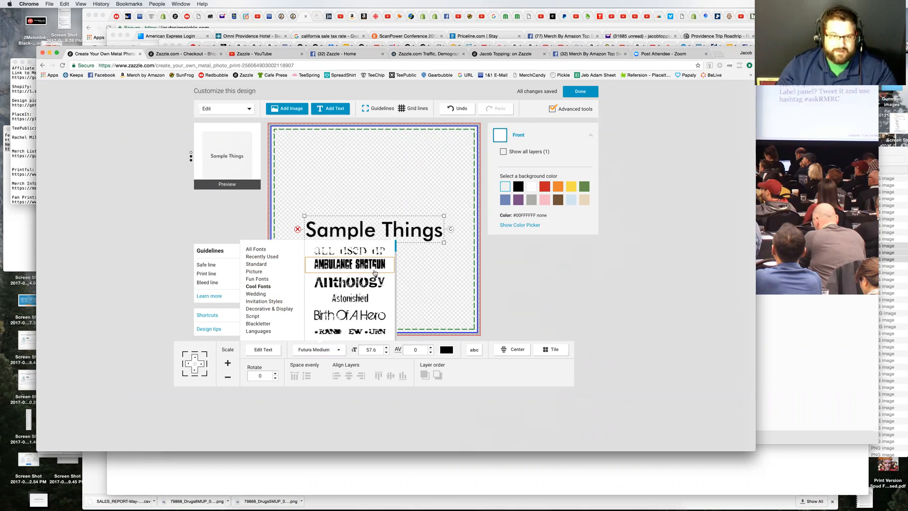
{"action": "left_click", "coordinate": [366, 285]}
{"action": "left_click", "coordinate": [366, 266]}
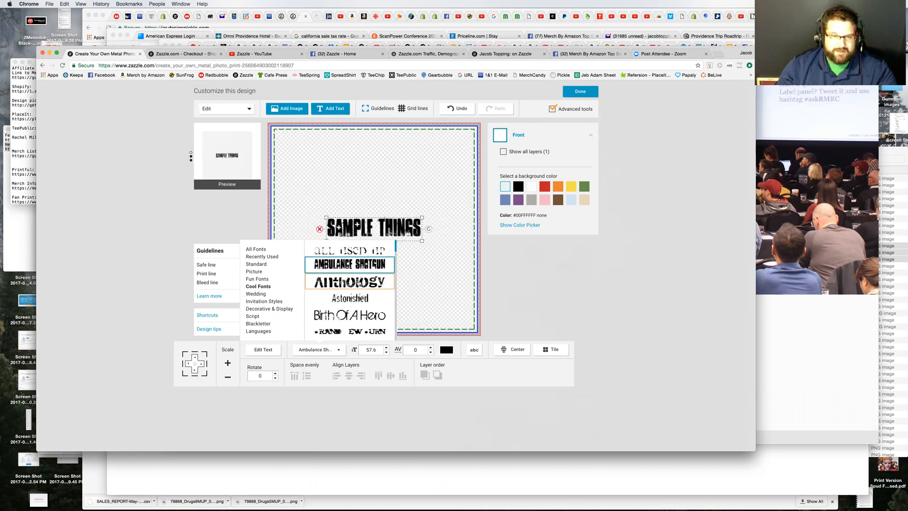
{"action": "left_click", "coordinate": [358, 282]}
{"action": "left_click", "coordinate": [352, 250]}
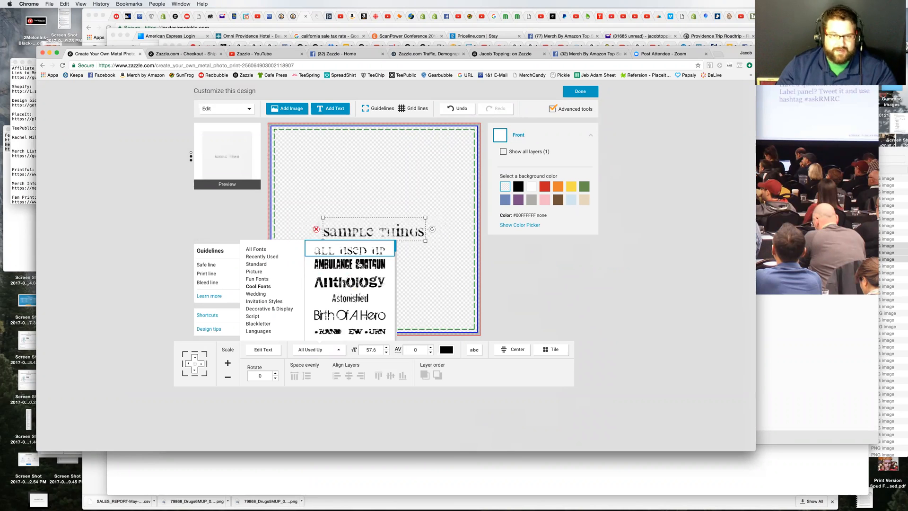
{"action": "scroll", "coordinate": [368, 309], "scroll_direction": "down", "scroll_amount": 2}
{"action": "scroll", "coordinate": [368, 309], "scroll_direction": "down", "scroll_amount": 5}
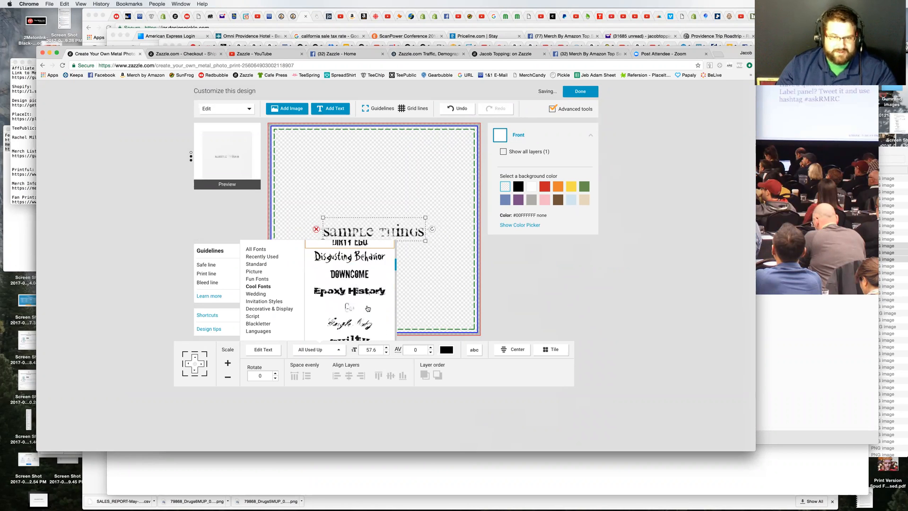
{"action": "scroll", "coordinate": [368, 309], "scroll_direction": "down", "scroll_amount": 2}
{"action": "scroll", "coordinate": [365, 312], "scroll_direction": "down", "scroll_amount": 2}
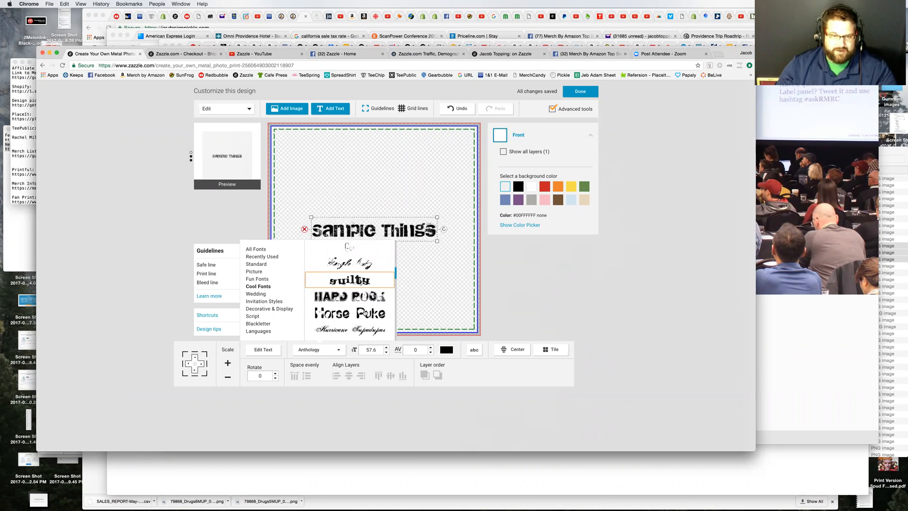
{"action": "scroll", "coordinate": [365, 311], "scroll_direction": "down", "scroll_amount": 1}
{"action": "left_click", "coordinate": [375, 287]}
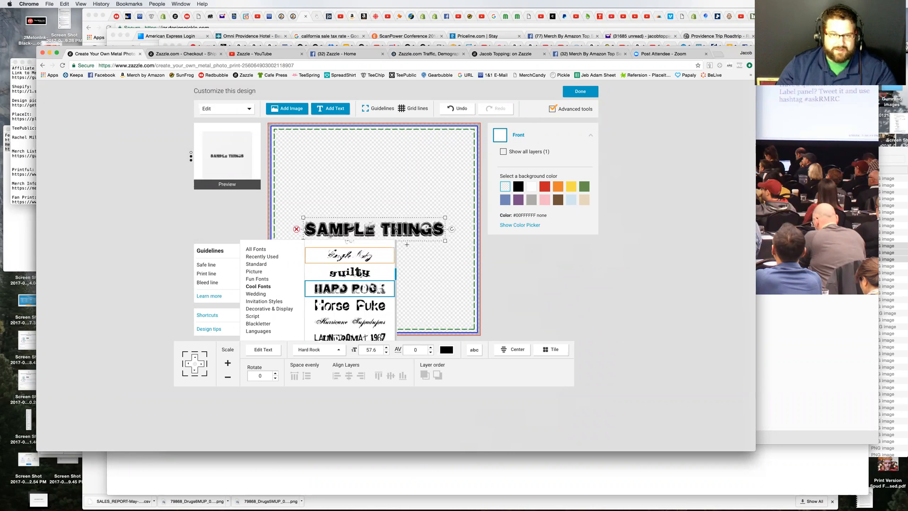
{"action": "left_click", "coordinate": [440, 282]}
Step: Enlarge the "Sample Things" text to a font size of about 96 so it wraps onto two lines
{"action": "left_click", "coordinate": [378, 222]}
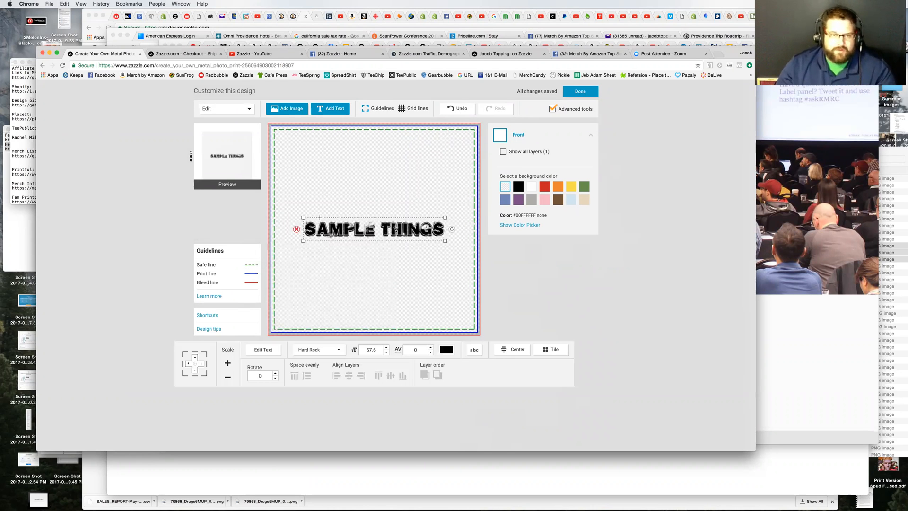
{"action": "left_click_drag", "start_coordinate": [303, 217], "coordinate": [298, 183]}
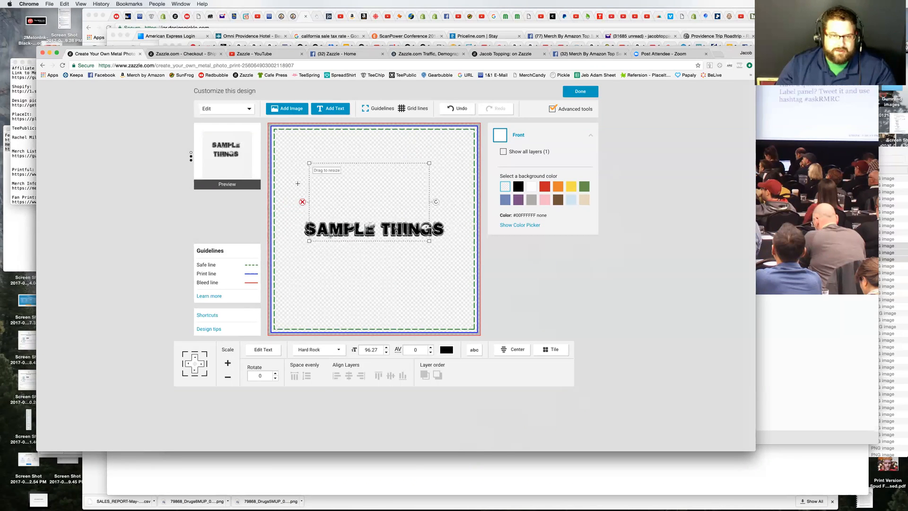
{"action": "left_click", "coordinate": [385, 258]}
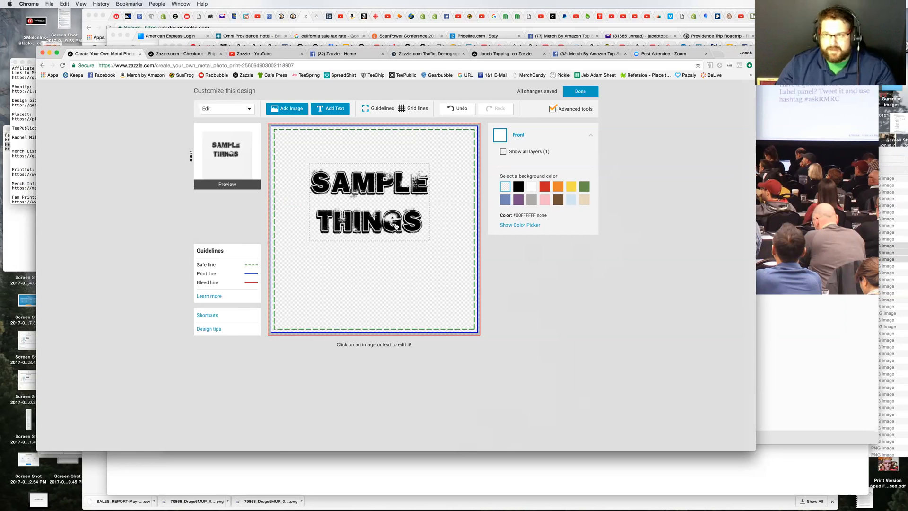
Step: Show the grid lines and reposition the "Sample Things" text slightly above the centre of the print
{"action": "left_click", "coordinate": [414, 109]}
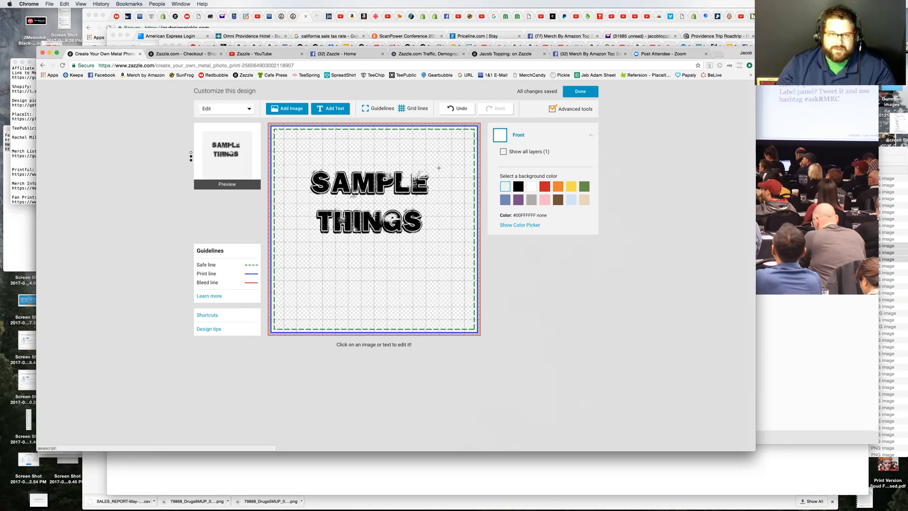
{"action": "left_click", "coordinate": [377, 187]}
{"action": "mouse_move", "coordinate": [387, 202]}
{"action": "left_mouse_down"}
{"action": "mouse_move", "coordinate": [390, 195]}
{"action": "mouse_move", "coordinate": [399, 205]}
{"action": "left_mouse_up"}
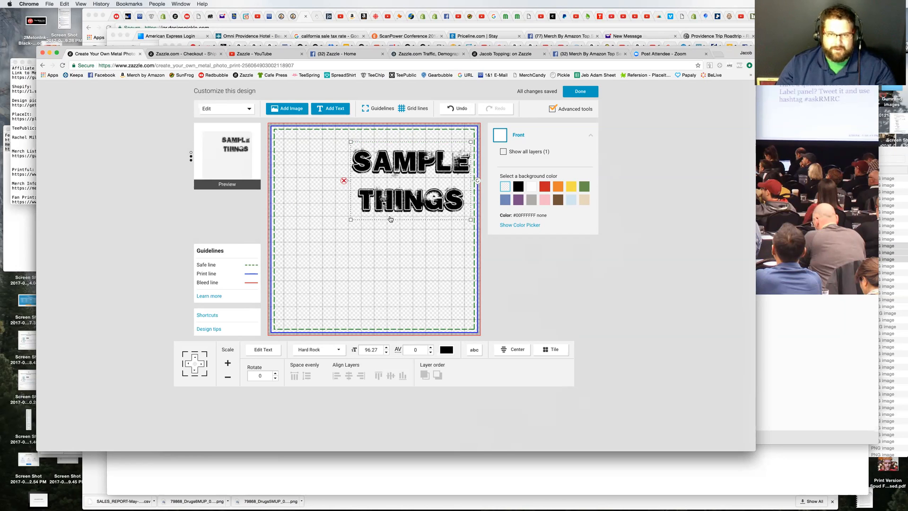
{"action": "left_click_drag", "start_coordinate": [389, 214], "coordinate": [364, 237]}
{"action": "left_click_drag", "start_coordinate": [382, 226], "coordinate": [365, 237]}
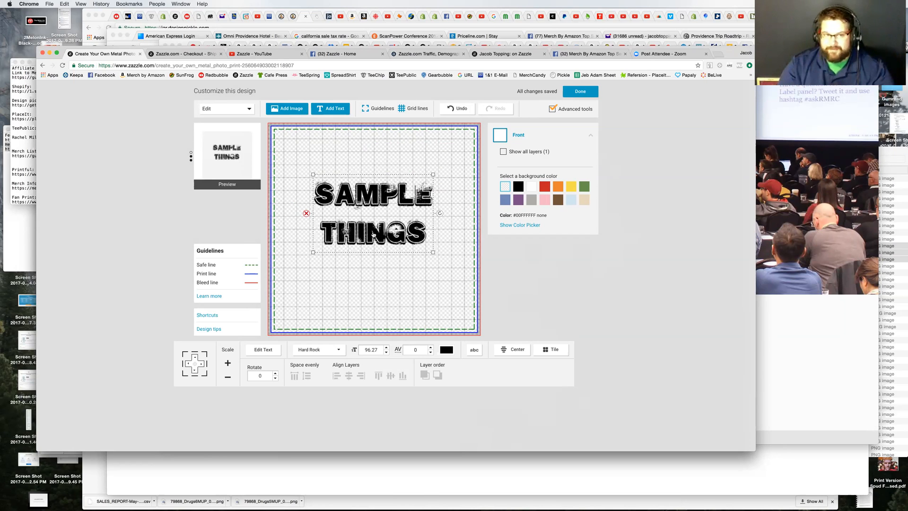
{"action": "left_click", "coordinate": [655, 206]}
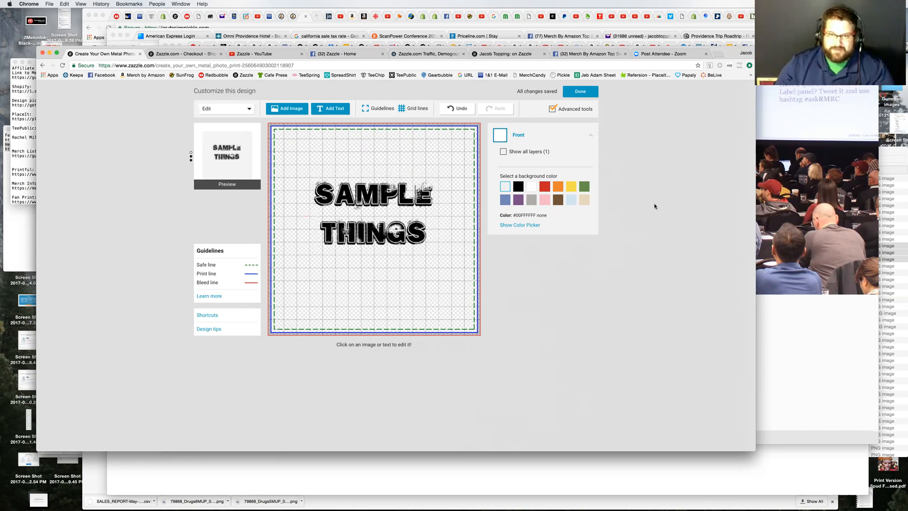
Step: Finish the metal print design and review its price and product details on the product page
{"action": "left_click", "coordinate": [580, 92]}
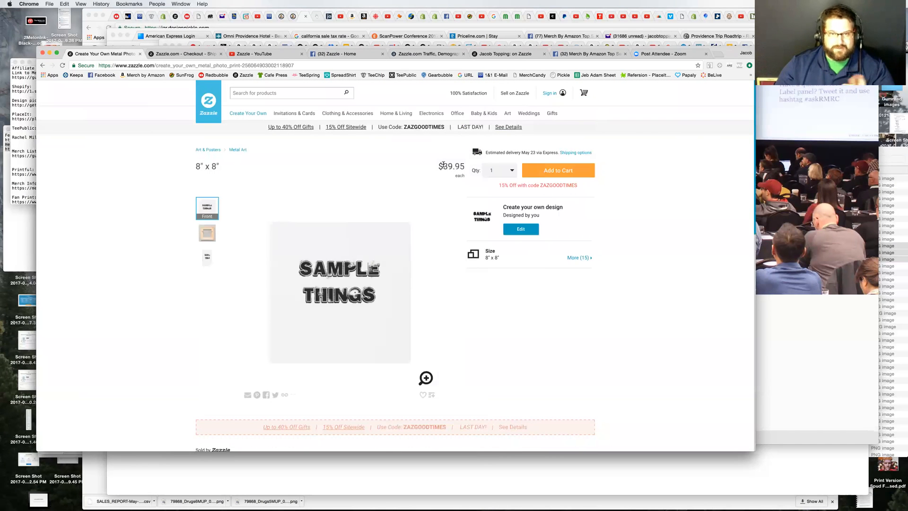
{"action": "left_click_drag", "start_coordinate": [462, 166], "coordinate": [471, 172]}
{"action": "left_click", "coordinate": [628, 315]}
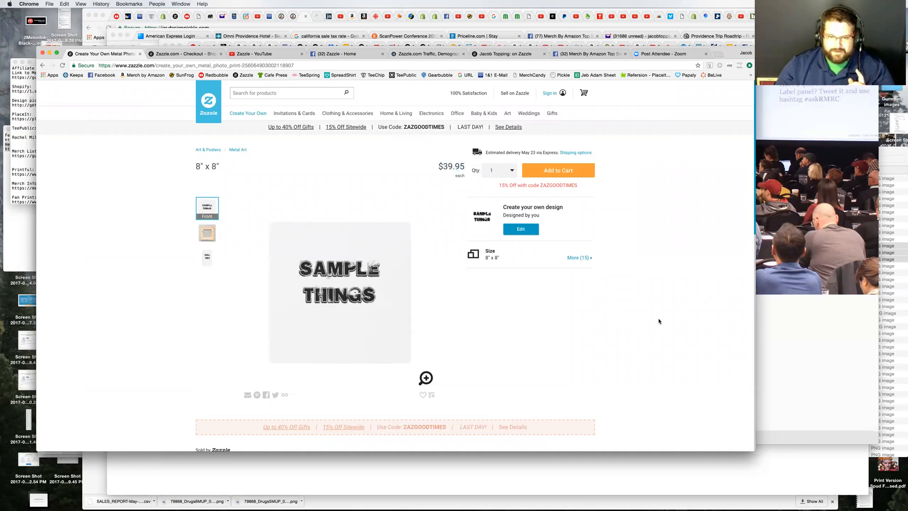
{"action": "scroll", "coordinate": [659, 318], "scroll_direction": "down", "scroll_amount": 10}
{"action": "scroll", "coordinate": [656, 314], "scroll_direction": "down", "scroll_amount": 4}
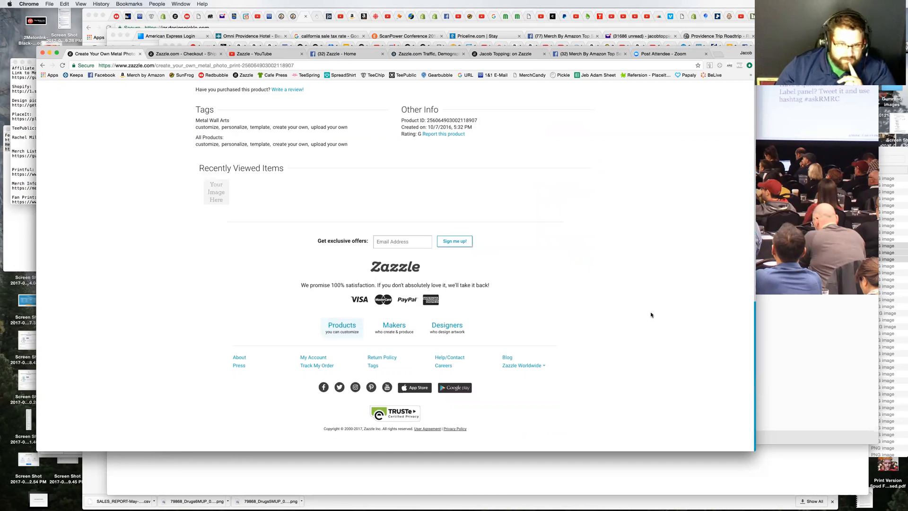
{"action": "scroll", "coordinate": [651, 314], "scroll_direction": "up", "scroll_amount": 2}
{"action": "scroll", "coordinate": [651, 316], "scroll_direction": "up", "scroll_amount": 2}
{"action": "scroll", "coordinate": [649, 316], "scroll_direction": "up", "scroll_amount": 5}
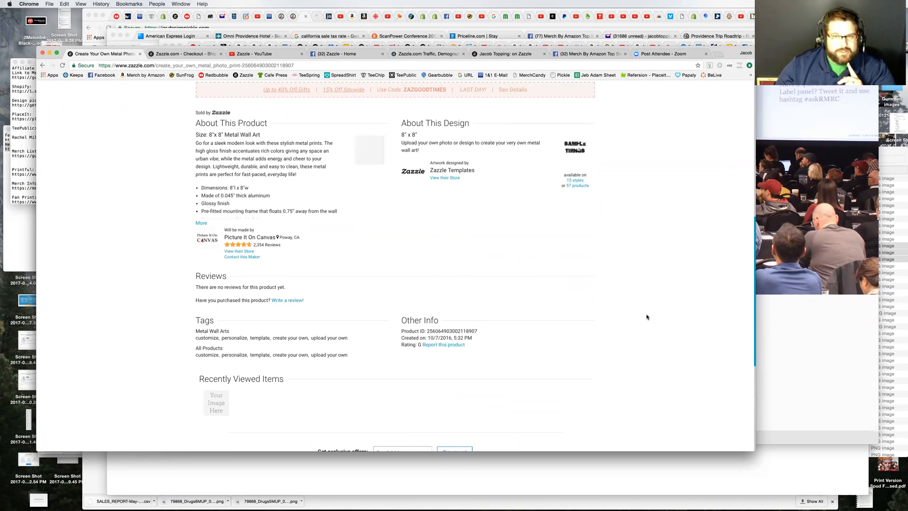
Step: Highlight the price of the 8" x 8" metal print and compare the surcharges of the other available sizes
{"action": "scroll", "coordinate": [647, 317], "scroll_direction": "up", "scroll_amount": 4}
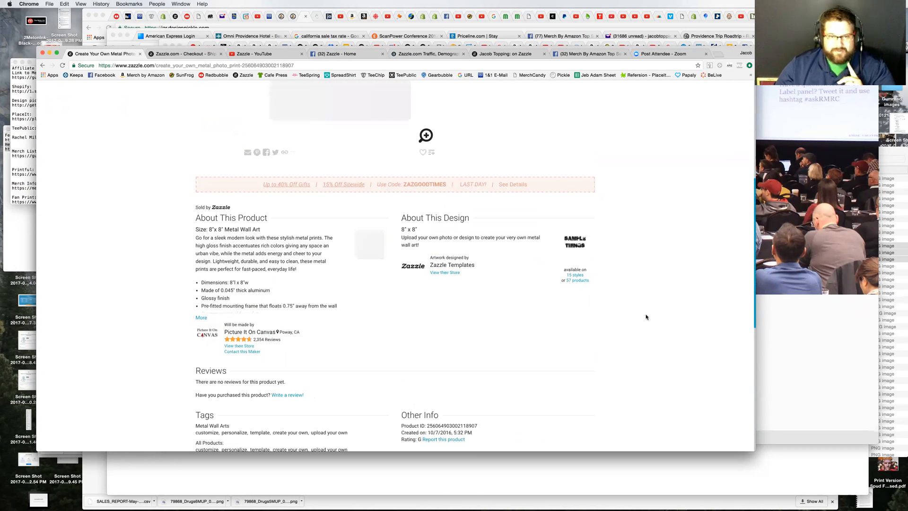
{"action": "scroll", "coordinate": [646, 317], "scroll_direction": "up", "scroll_amount": 10}
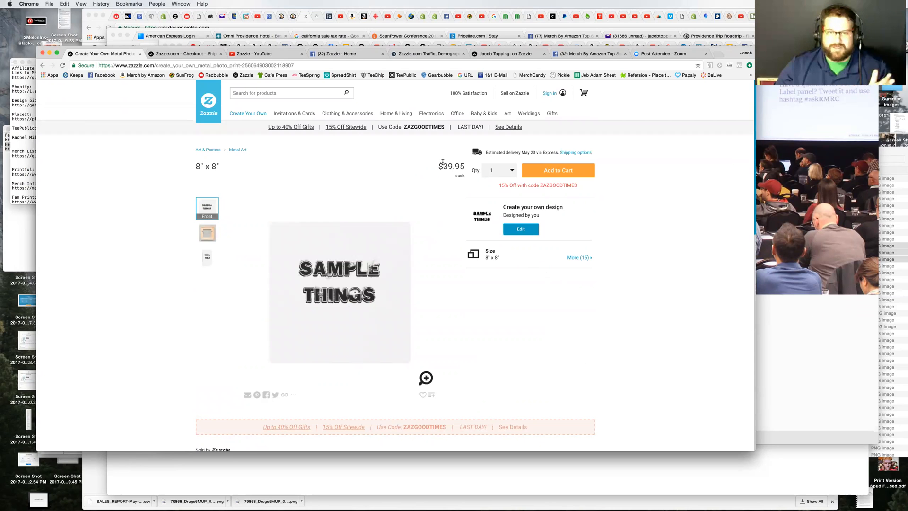
{"action": "left_click_drag", "start_coordinate": [444, 164], "coordinate": [465, 174]}
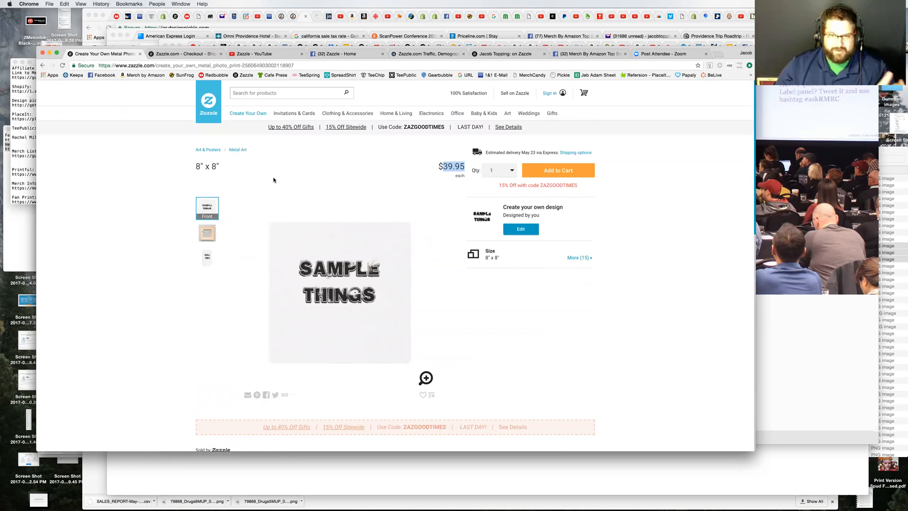
{"action": "left_click", "coordinate": [589, 259]}
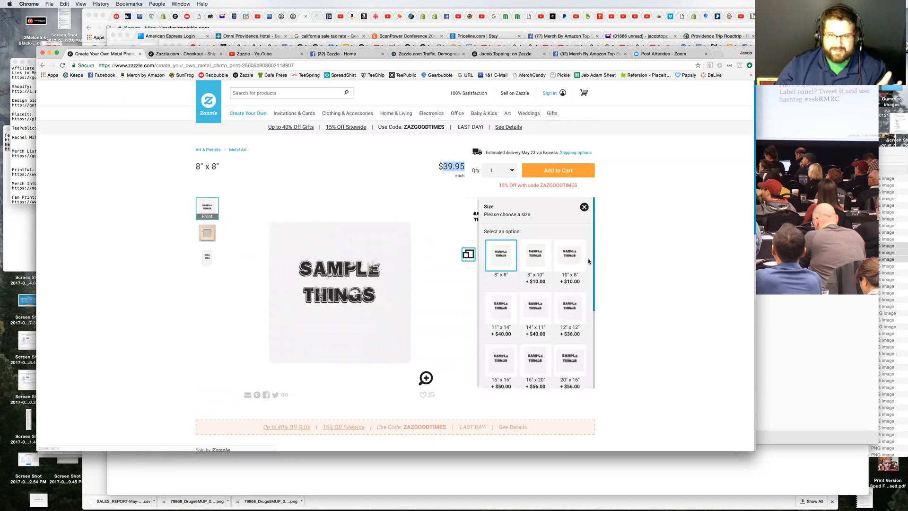
{"action": "scroll", "coordinate": [591, 297], "scroll_direction": "down", "scroll_amount": 2}
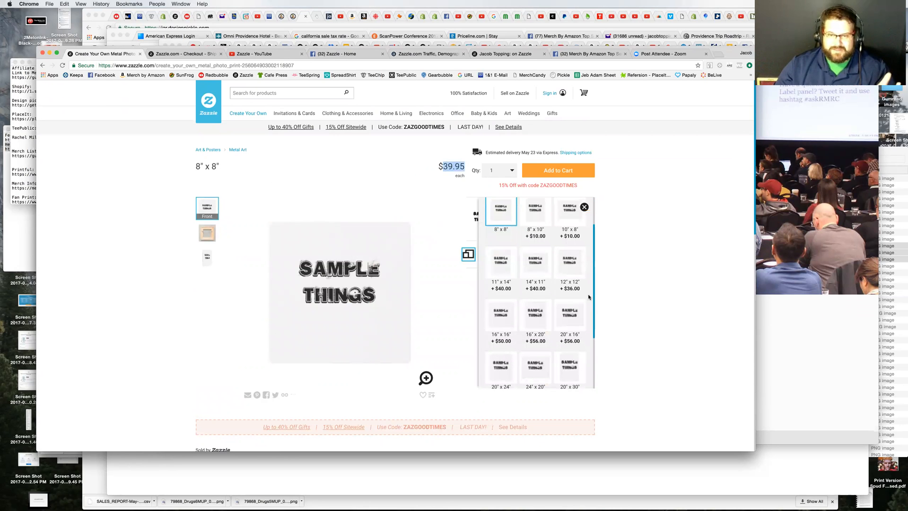
{"action": "scroll", "coordinate": [579, 287], "scroll_direction": "down", "scroll_amount": 3}
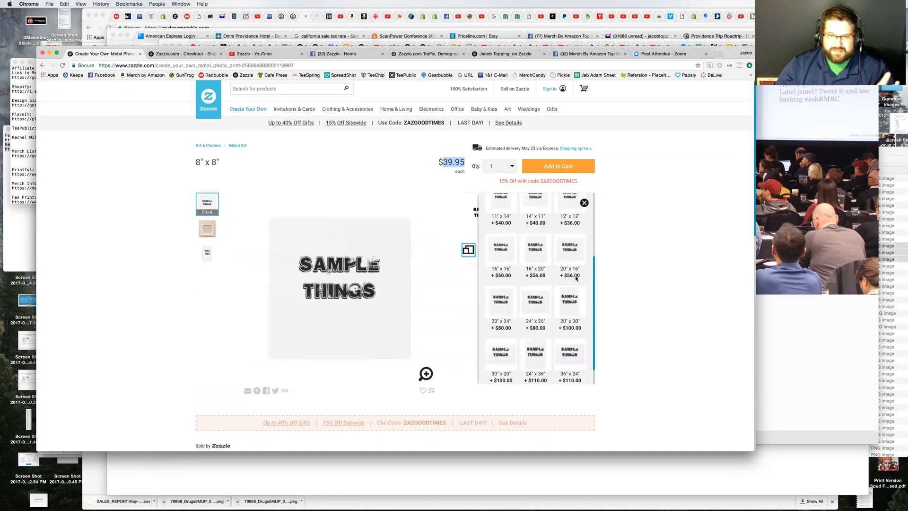
{"action": "scroll", "coordinate": [572, 305], "scroll_direction": "down", "scroll_amount": 4}
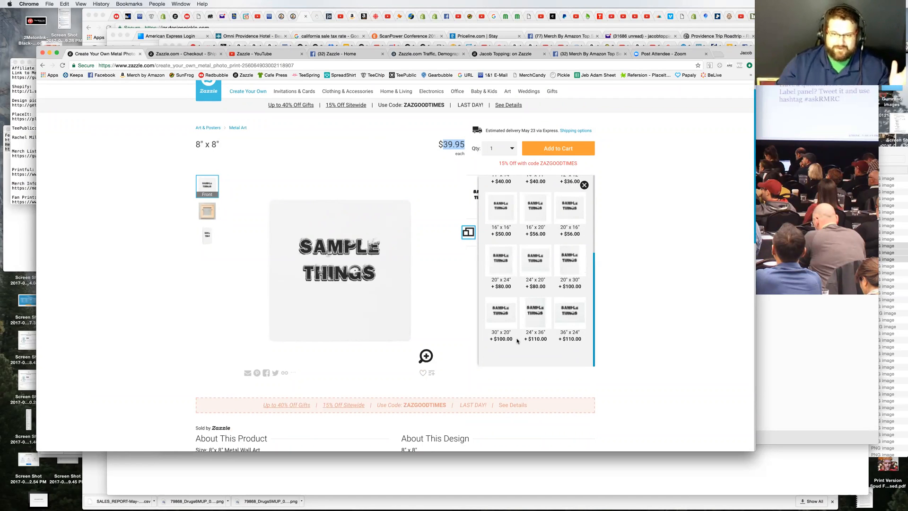
{"action": "left_click", "coordinate": [644, 263]}
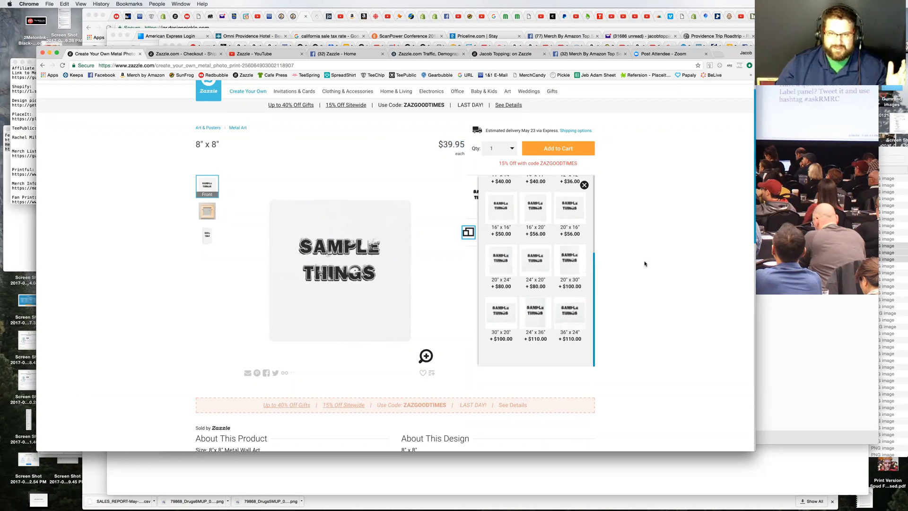
Step: Close the size options and highlight the discount code offers on the product page
{"action": "double_click", "coordinate": [571, 163]}
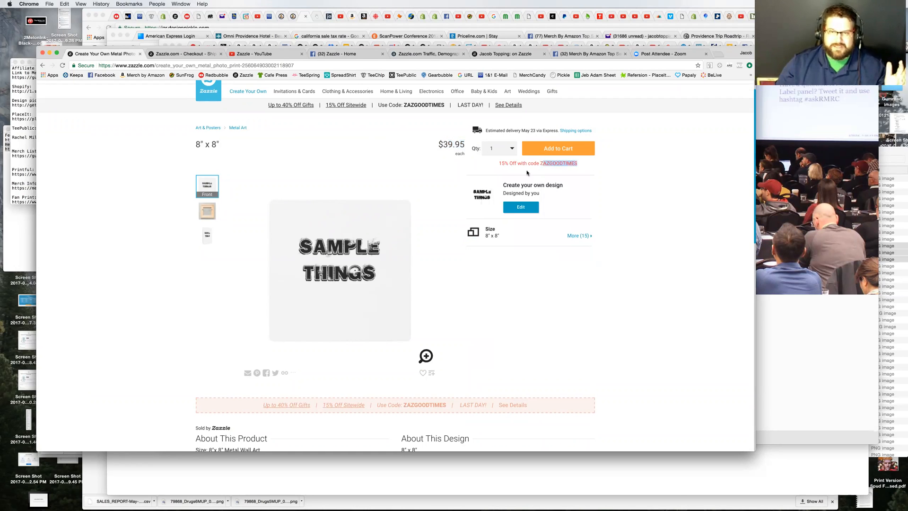
{"action": "left_click_drag", "start_coordinate": [498, 164], "coordinate": [581, 165]}
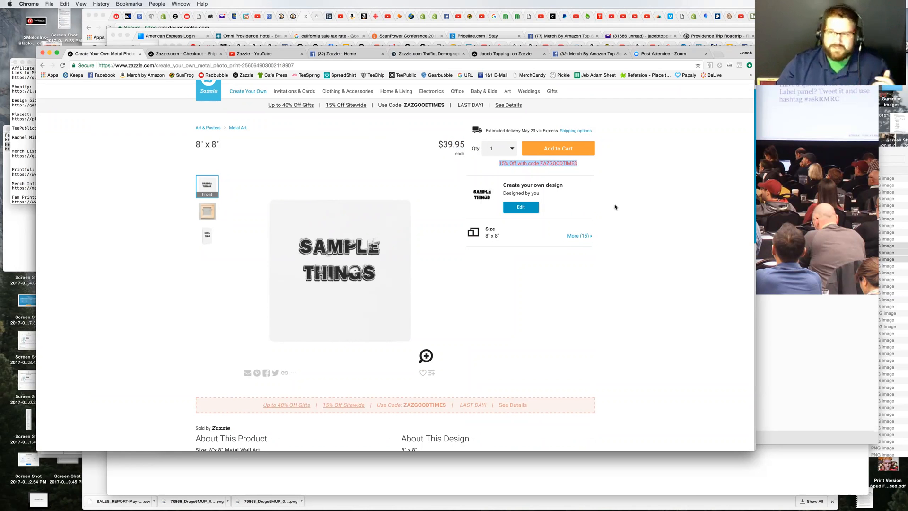
{"action": "scroll", "coordinate": [621, 224], "scroll_direction": "up", "scroll_amount": 1}
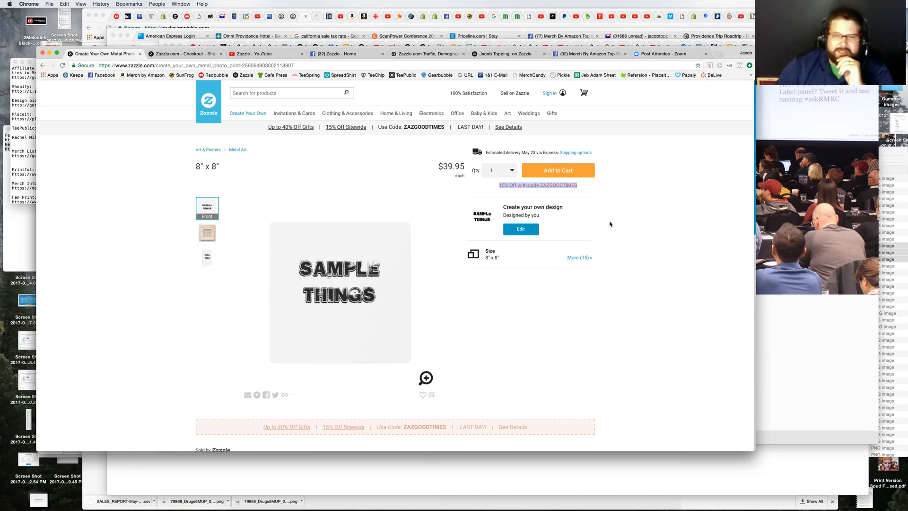
{"action": "left_click", "coordinate": [601, 189]}
{"action": "left_click_drag", "start_coordinate": [540, 185], "coordinate": [582, 183]}
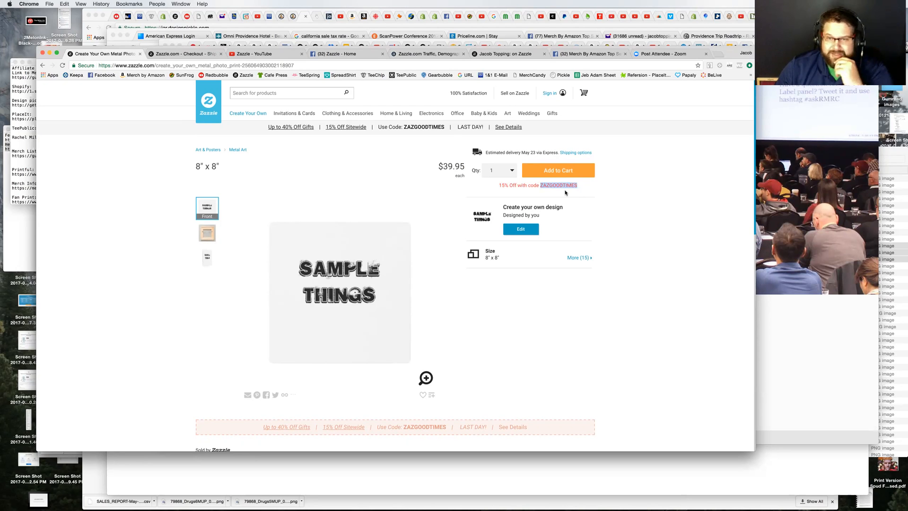
{"action": "left_click", "coordinate": [508, 189]}
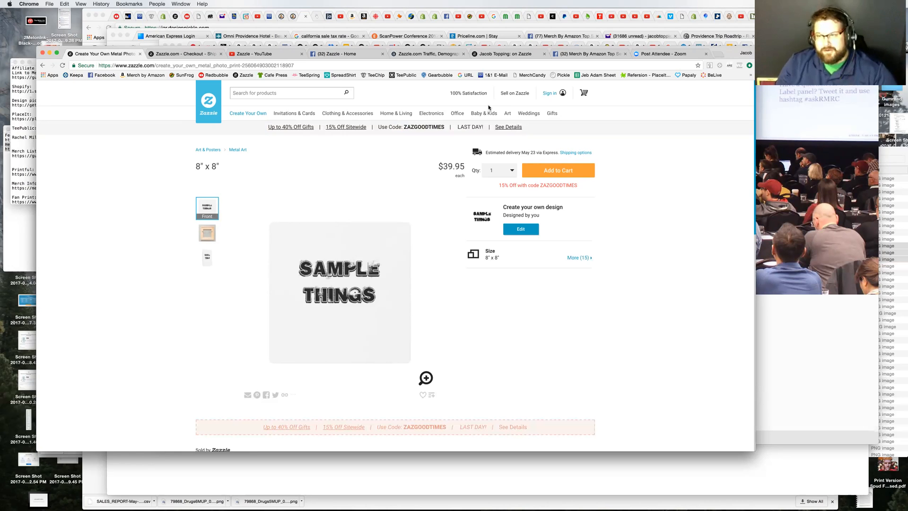
{"action": "mouse_move", "coordinate": [484, 114]}
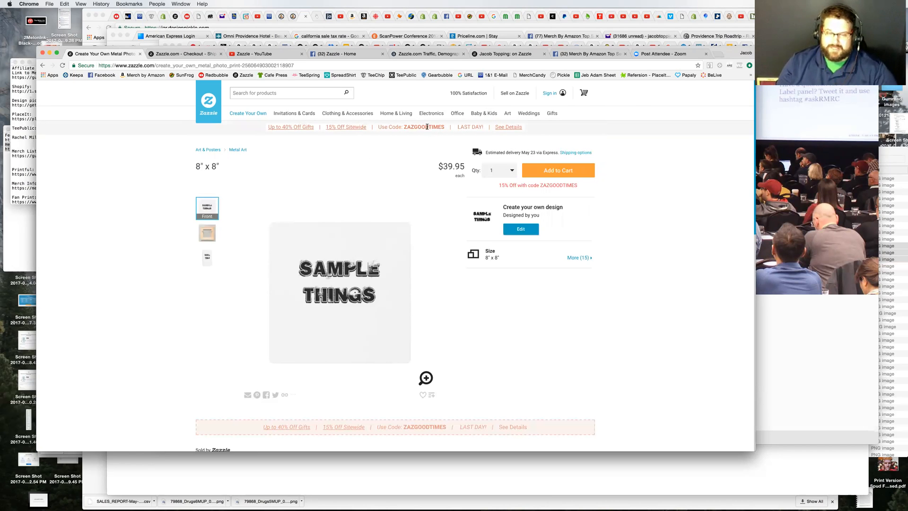
{"action": "mouse_move", "coordinate": [404, 125]}
{"action": "left_mouse_down"}
{"action": "mouse_move", "coordinate": [440, 127]}
{"action": "mouse_move", "coordinate": [404, 127]}
{"action": "left_mouse_up"}
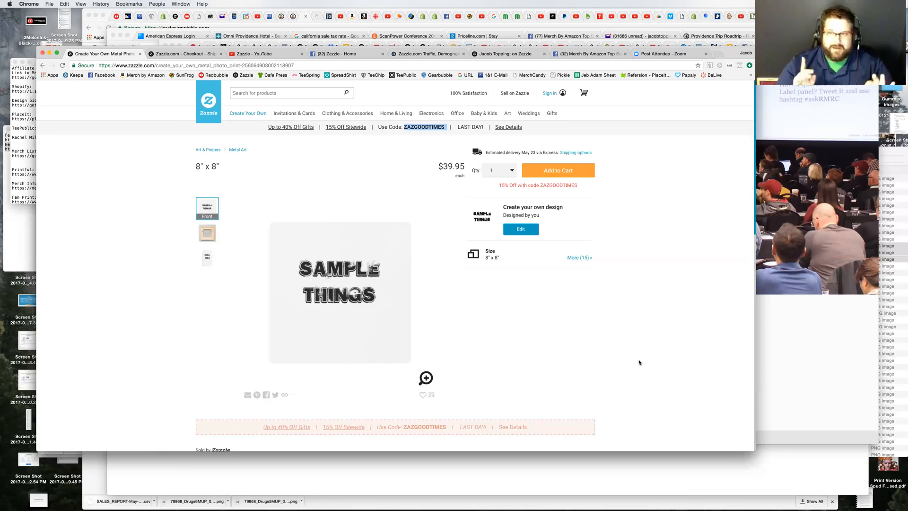
Step: Open the information on becoming a Zazzle designer and read how the Designer Program works
{"action": "left_click", "coordinate": [512, 93]}
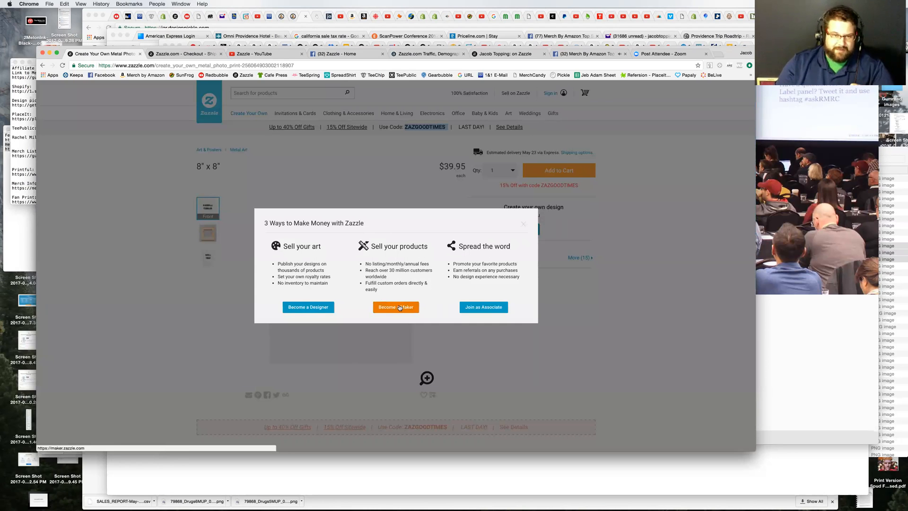
{"action": "left_click", "coordinate": [320, 309]}
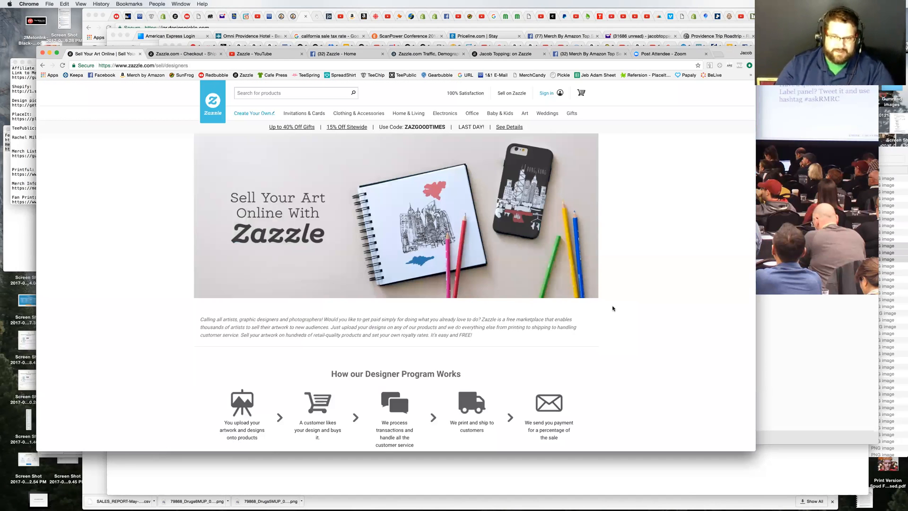
{"action": "scroll", "coordinate": [646, 321], "scroll_direction": "down", "scroll_amount": 2}
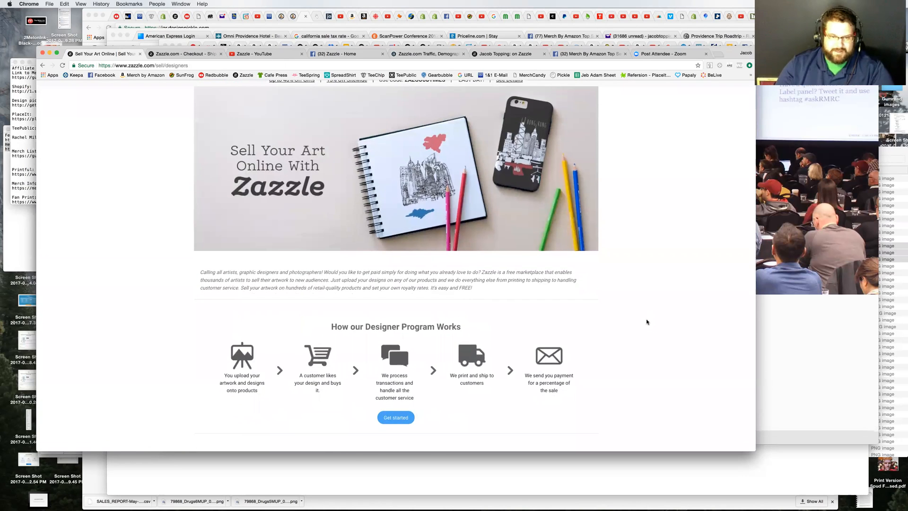
{"action": "scroll", "coordinate": [647, 321], "scroll_direction": "down", "scroll_amount": 3}
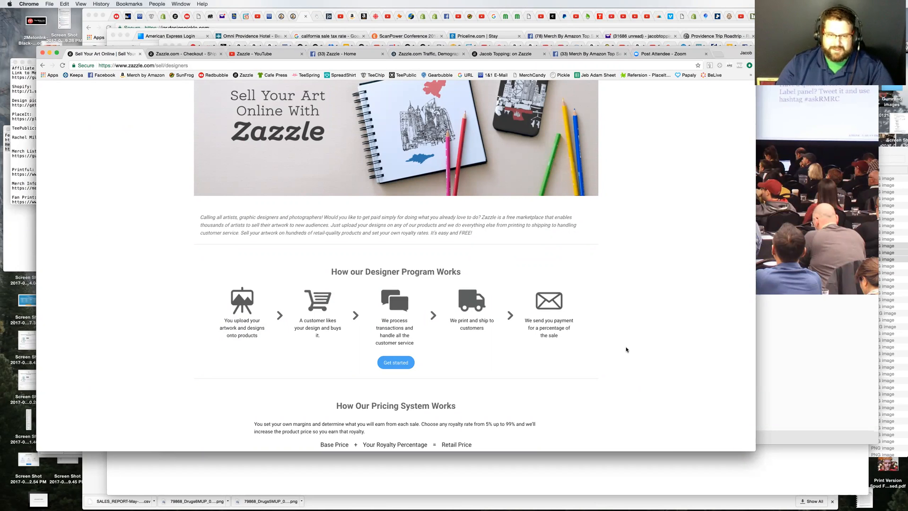
{"action": "scroll", "coordinate": [626, 350], "scroll_direction": "down", "scroll_amount": 4}
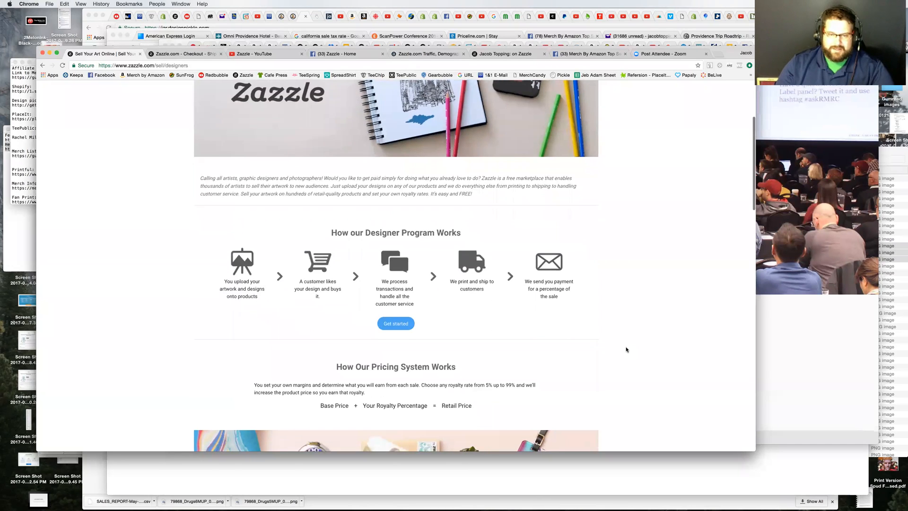
{"action": "scroll", "coordinate": [627, 350], "scroll_direction": "down", "scroll_amount": 2}
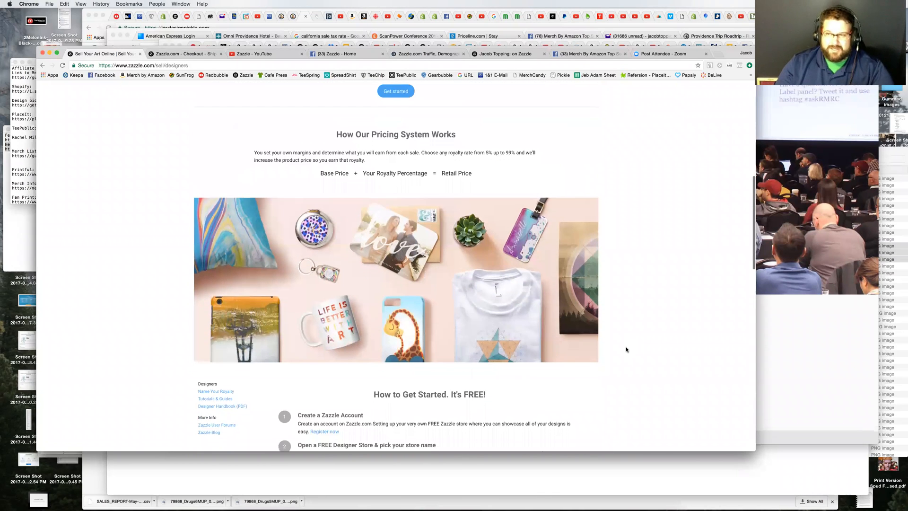
Step: Examine the pricing system explanation, highlighting the royalty percentage in the price formula and the range of royalty rates
{"action": "scroll", "coordinate": [626, 349], "scroll_direction": "up", "scroll_amount": 1}
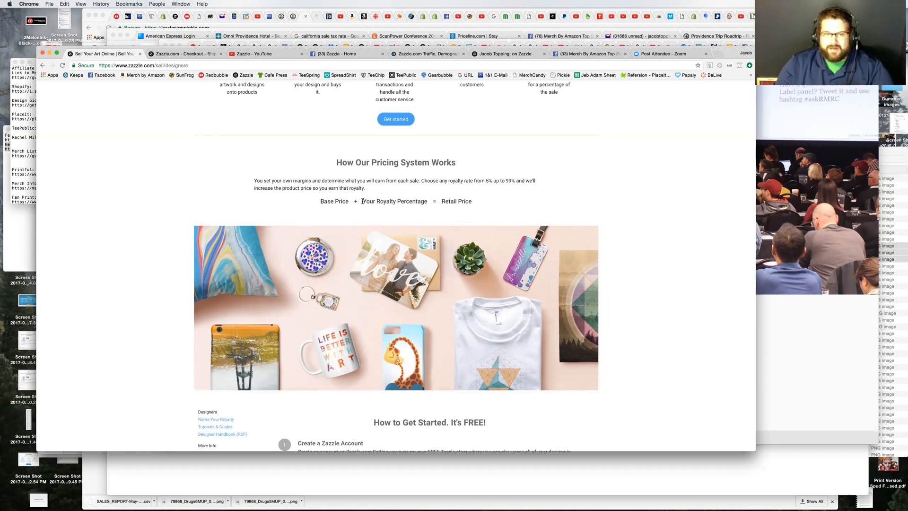
{"action": "left_click_drag", "start_coordinate": [363, 201], "coordinate": [429, 202]}
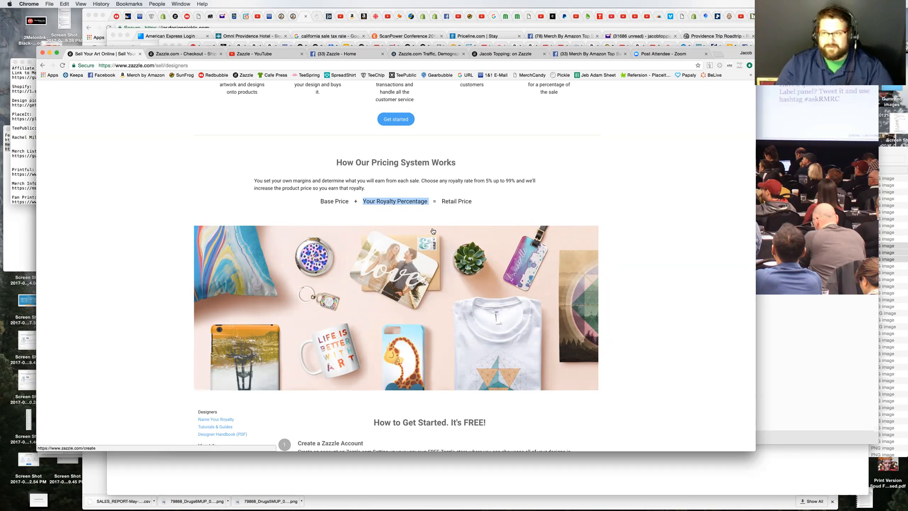
{"action": "left_click_drag", "start_coordinate": [440, 202], "coordinate": [557, 211]}
{"action": "left_click", "coordinate": [631, 227]}
{"action": "left_click_drag", "start_coordinate": [363, 201], "coordinate": [428, 202]}
{"action": "left_click_drag", "start_coordinate": [486, 181], "coordinate": [520, 181]}
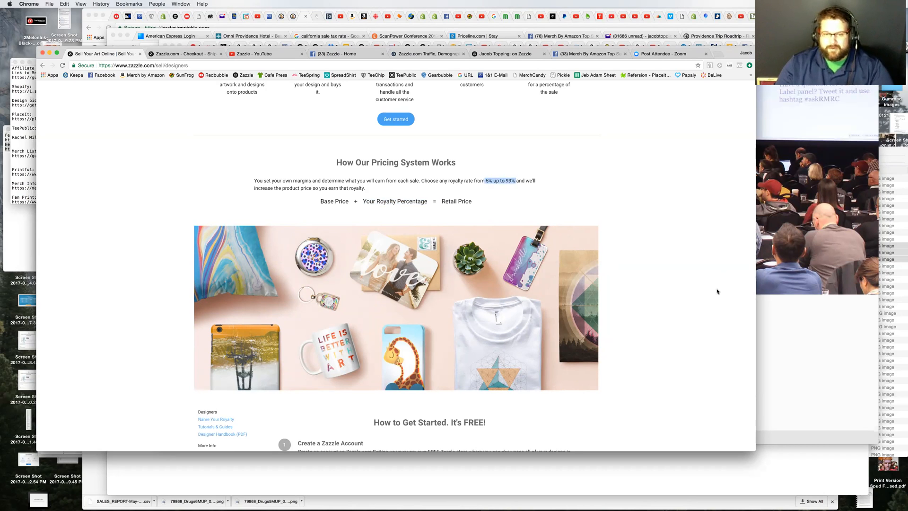
Step: Read through the numbered steps for getting started as a designer
{"action": "scroll", "coordinate": [717, 291], "scroll_direction": "down", "scroll_amount": 4}
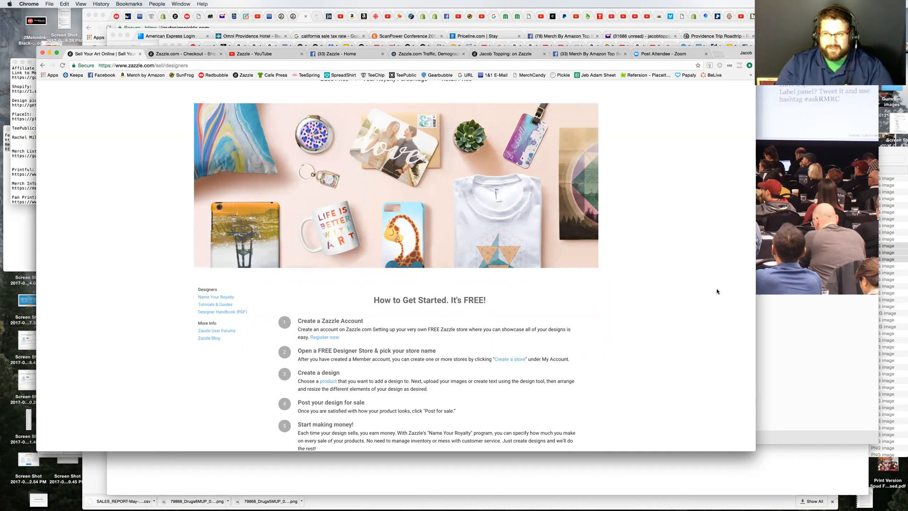
{"action": "scroll", "coordinate": [717, 292], "scroll_direction": "down", "scroll_amount": 3}
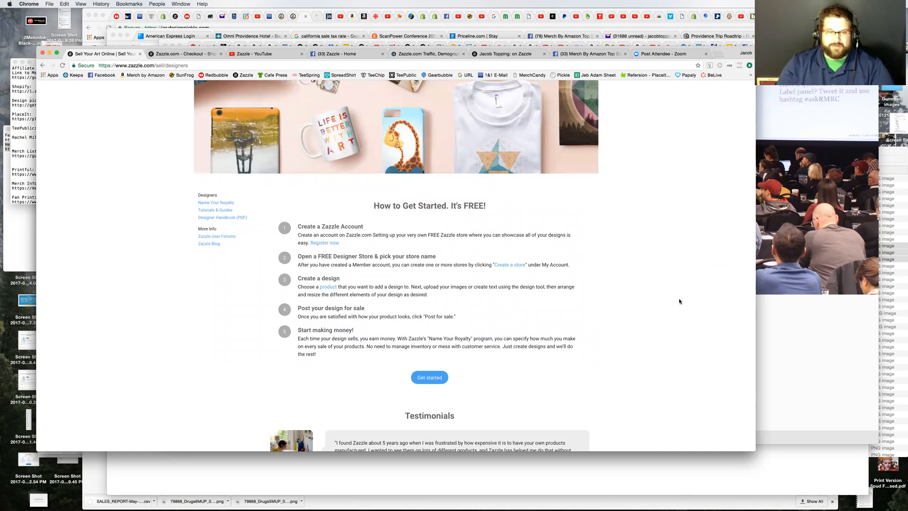
{"action": "left_click_drag", "start_coordinate": [356, 201], "coordinate": [507, 213]}
{"action": "left_click", "coordinate": [506, 214]}
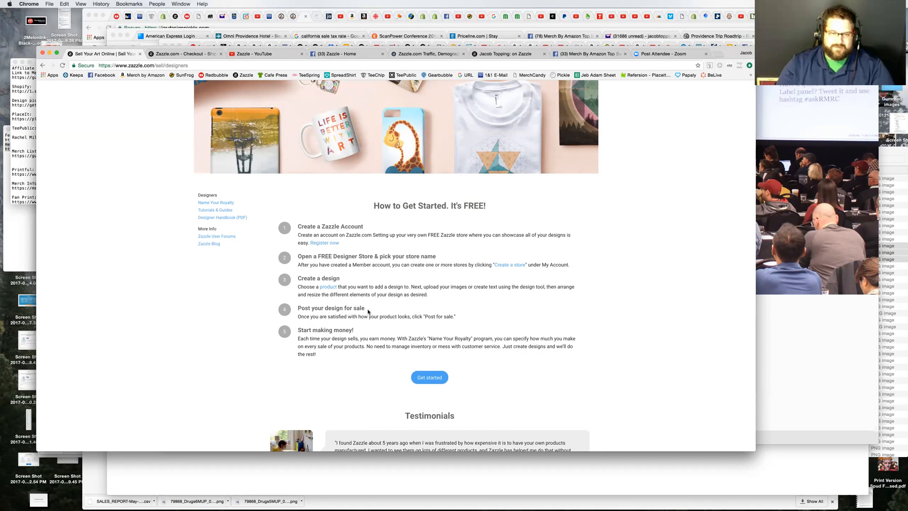
{"action": "scroll", "coordinate": [500, 352], "scroll_direction": "down", "scroll_amount": 2}
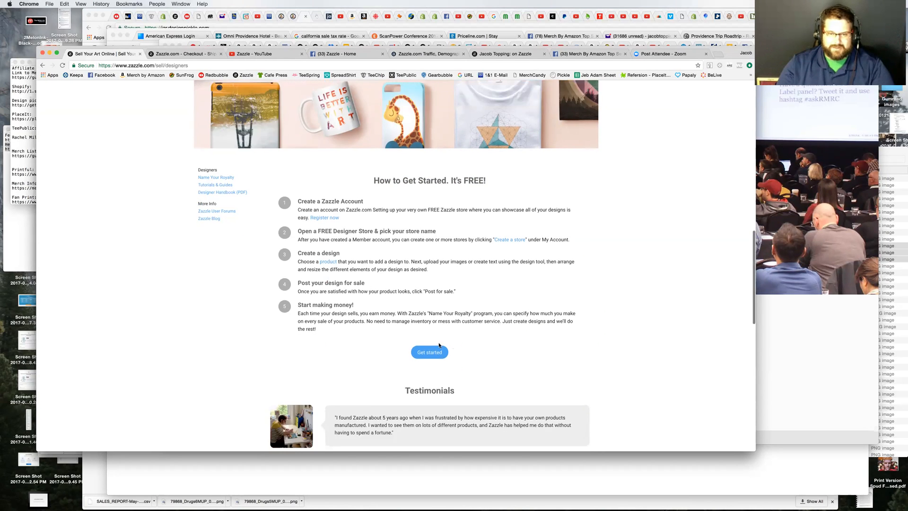
Step: Get started as a designer, clear the sign-in e-mail field, and continue to registration as a first-time visitor
{"action": "left_click", "coordinate": [430, 320]}
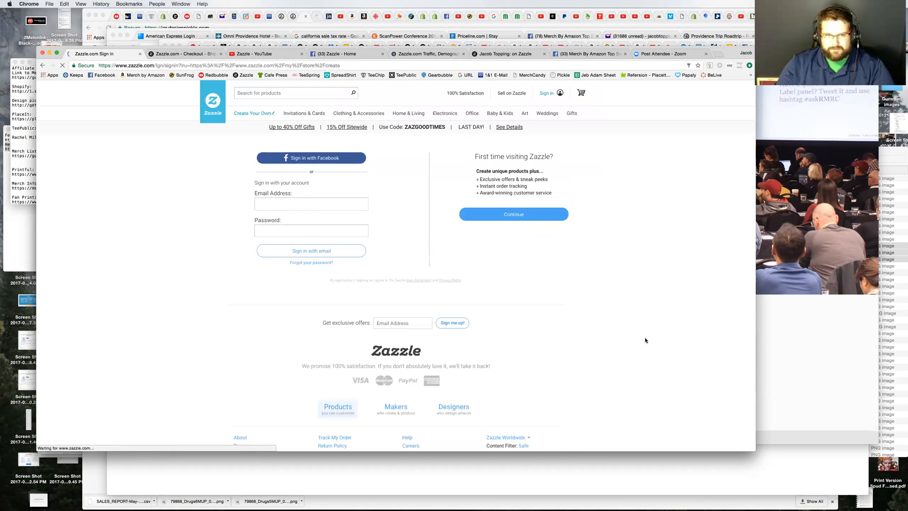
{"action": "left_click_drag", "start_coordinate": [326, 204], "coordinate": [218, 203]}
{"action": "key", "text": "BackSpace"}
{"action": "left_click", "coordinate": [216, 204]}
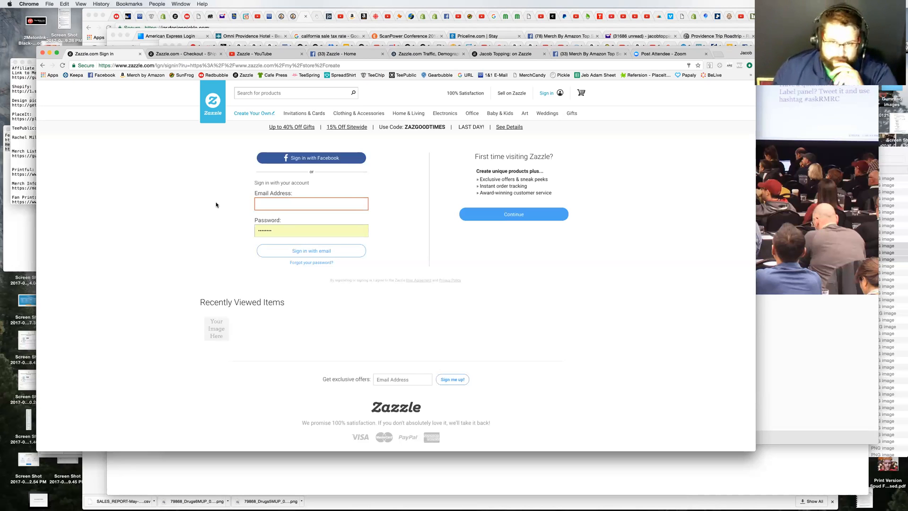
{"action": "left_click", "coordinate": [507, 215]}
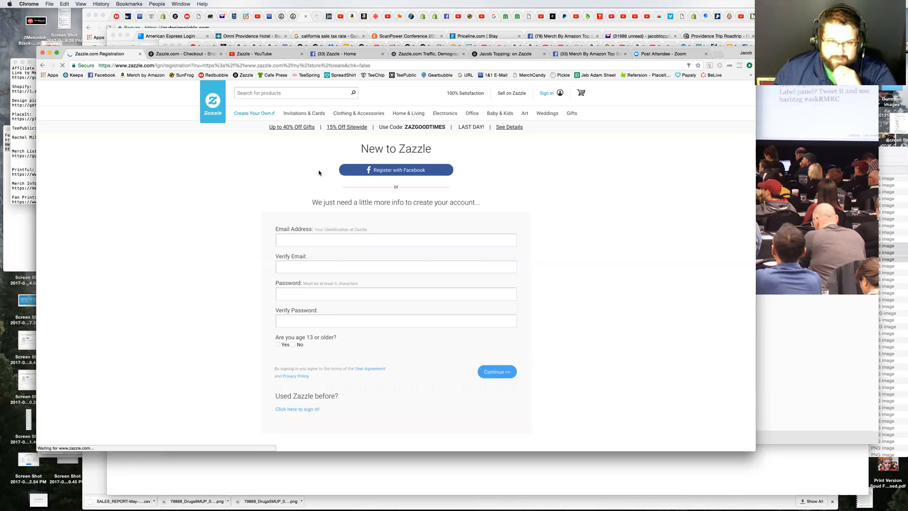
Step: Enter the account e-mail address in both the Email Address and Verify Email fields of the registration form
{"action": "left_click", "coordinate": [311, 245]}
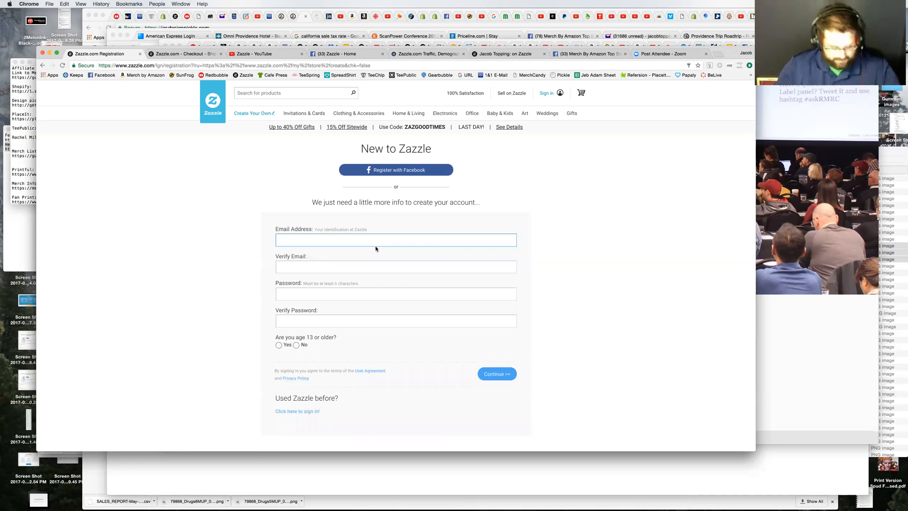
{"action": "type", "text": "tara@"}
{"action": "left_click", "coordinate": [344, 250]}
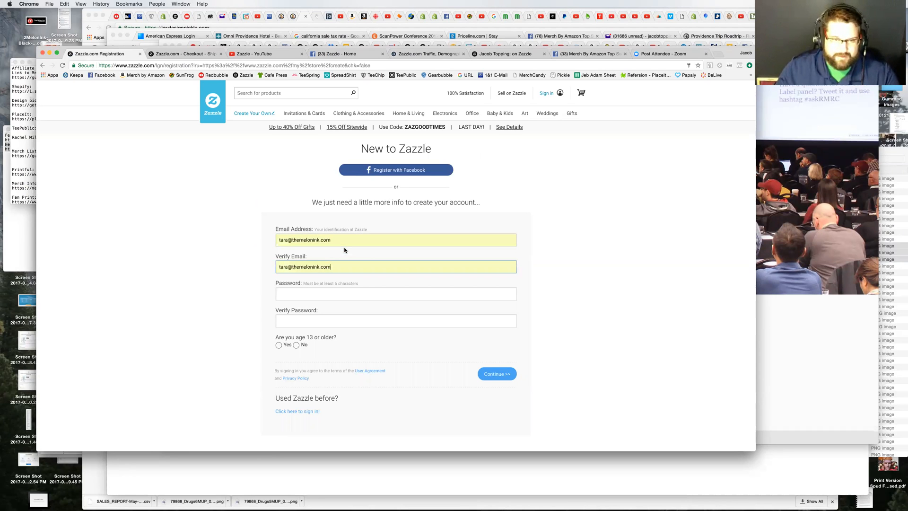
Step: Fill in the account password and repeat it for verification in the registration form
{"action": "left_click", "coordinate": [304, 294]}
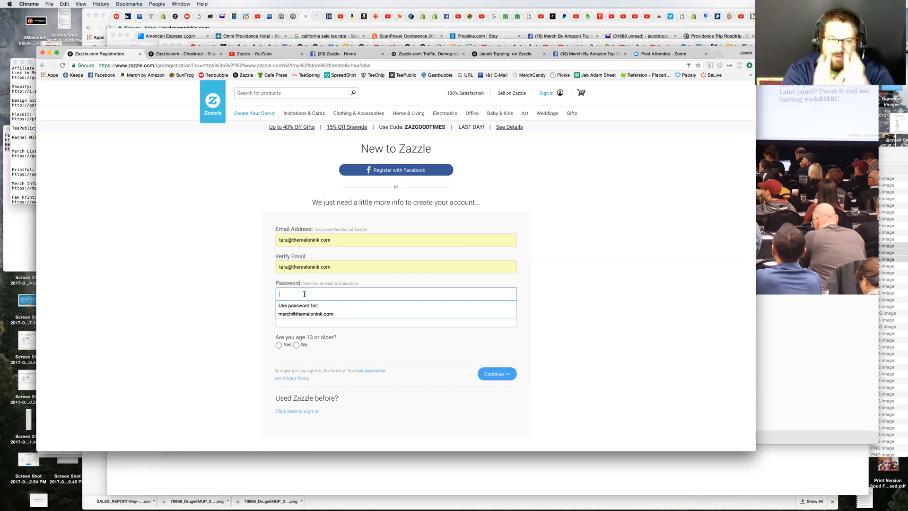
{"action": "type", "text": "••"}
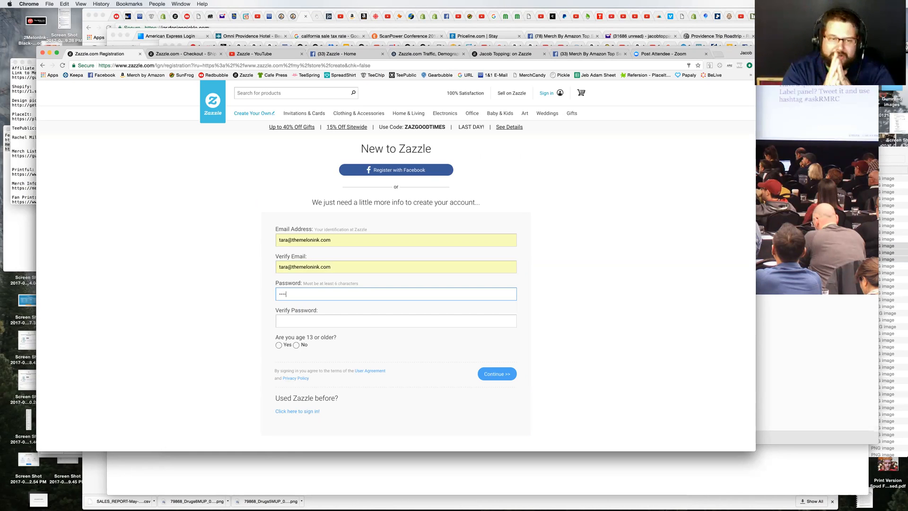
{"action": "type", "text": "••••"}
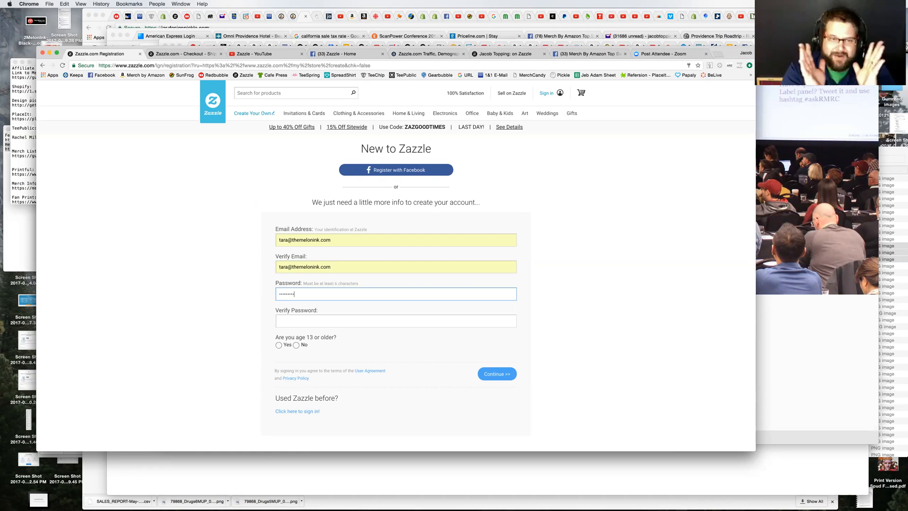
{"action": "key", "text": "Tab"}
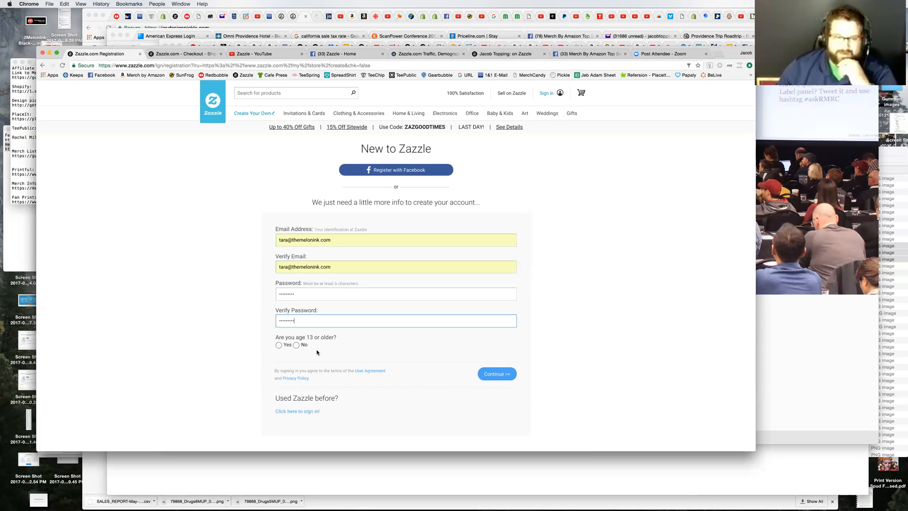
Step: Answer Yes to being age 13 or older and submit the registration form
{"action": "left_click", "coordinate": [279, 346]}
{"action": "scroll", "coordinate": [410, 389], "scroll_direction": "down", "scroll_amount": 2}
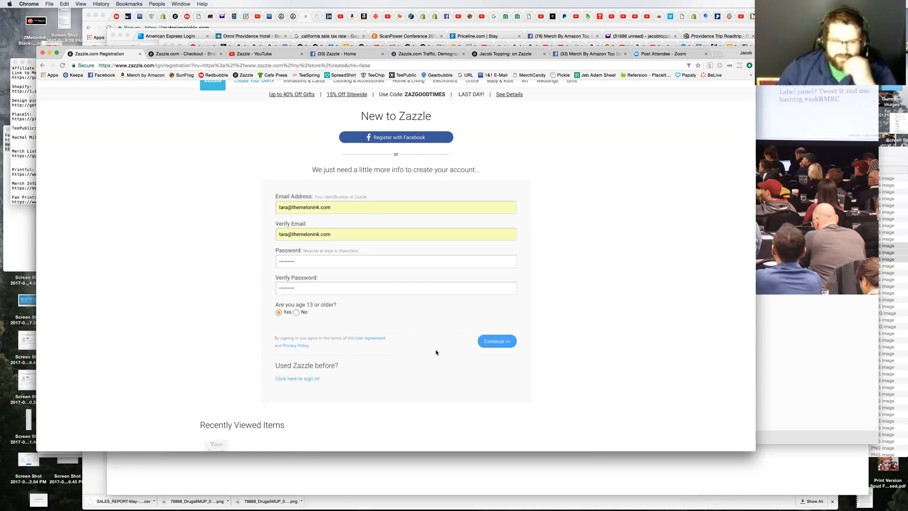
{"action": "left_click", "coordinate": [494, 342]}
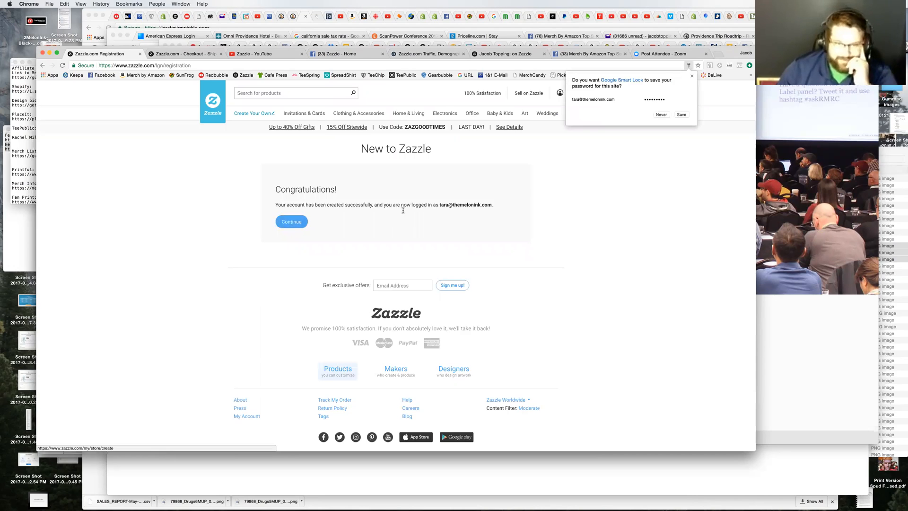
Step: Continue from the account creation confirmation to opening a Zazzle store, and proceed past the store benefits and requirements
{"action": "left_click_drag", "start_coordinate": [439, 206], "coordinate": [534, 219]}
{"action": "left_click", "coordinate": [532, 222]}
{"action": "left_click", "coordinate": [291, 221]}
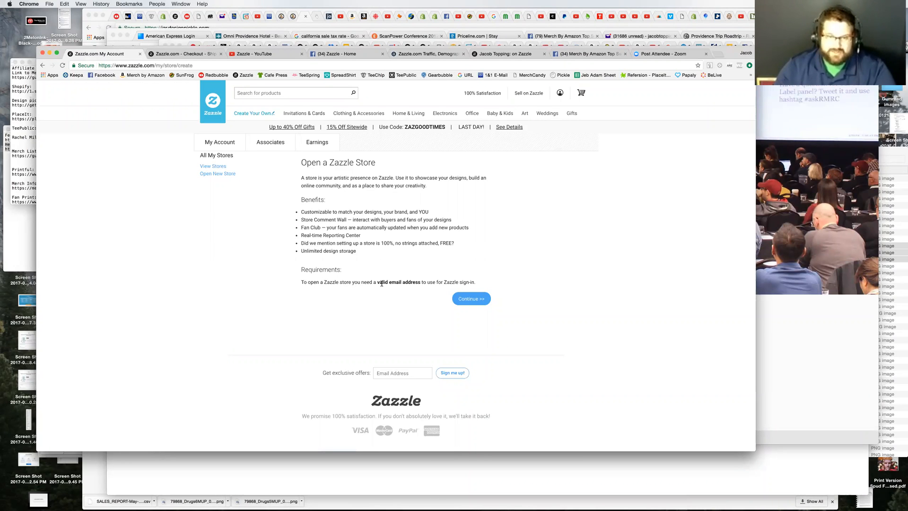
{"action": "left_click", "coordinate": [477, 301]}
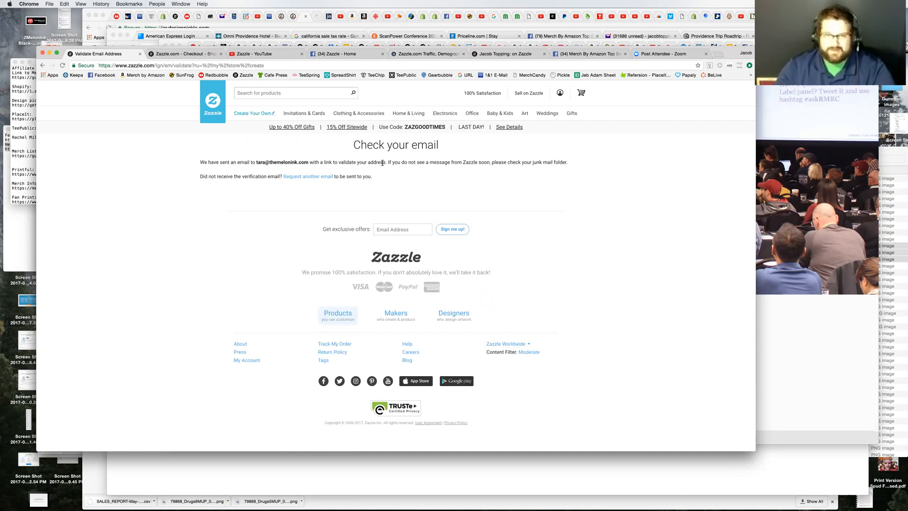
Step: Read the notice about the validation e-mail, highlighting the junk mail advice, and reload the page to check for validation
{"action": "left_click_drag", "start_coordinate": [388, 162], "coordinate": [489, 162]}
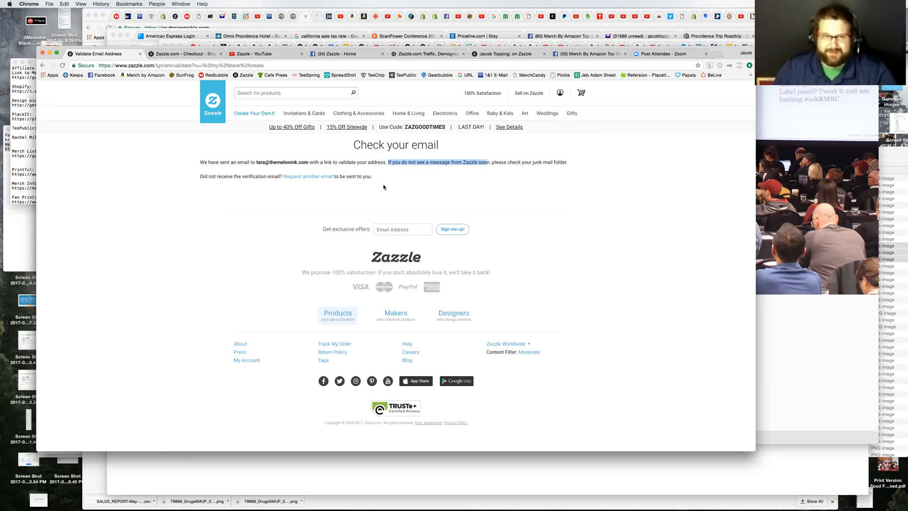
{"action": "left_click", "coordinate": [502, 182]}
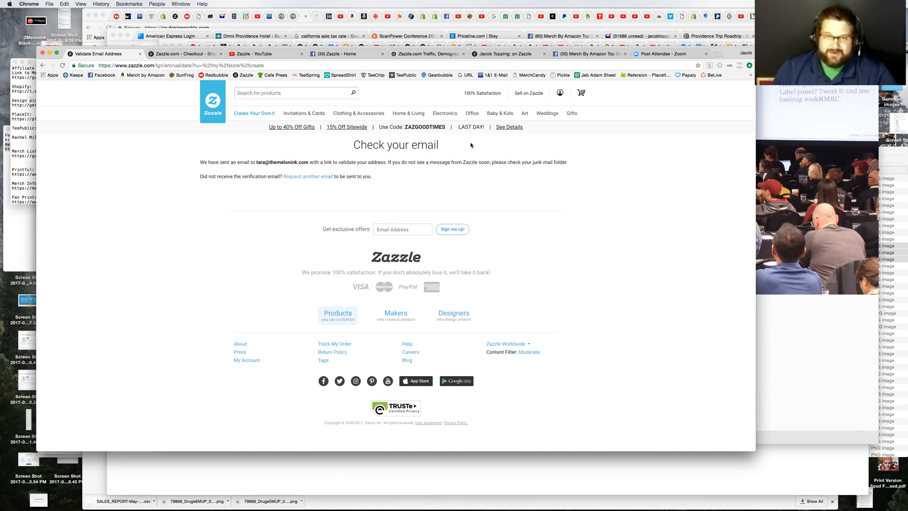
{"action": "left_click", "coordinate": [62, 66]}
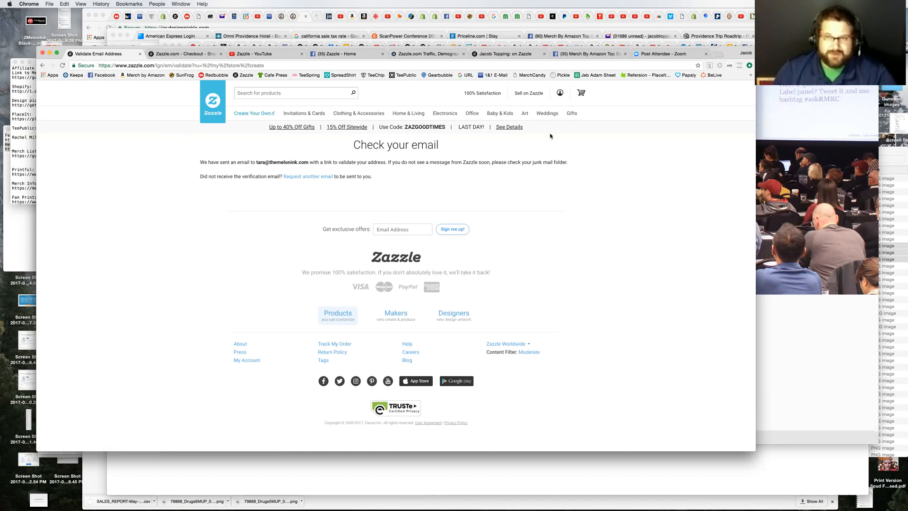
{"action": "mouse_move", "coordinate": [563, 93]}
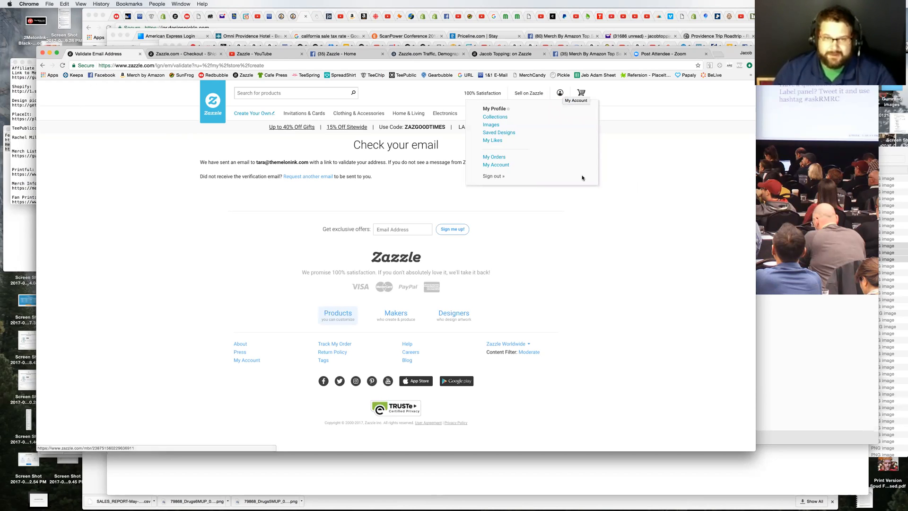
{"action": "left_click", "coordinate": [63, 66]}
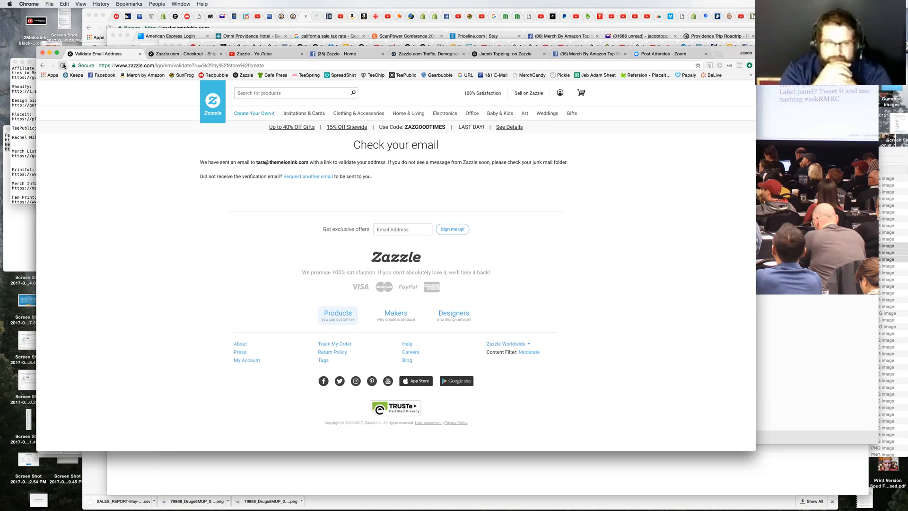
{"action": "left_click", "coordinate": [63, 66]}
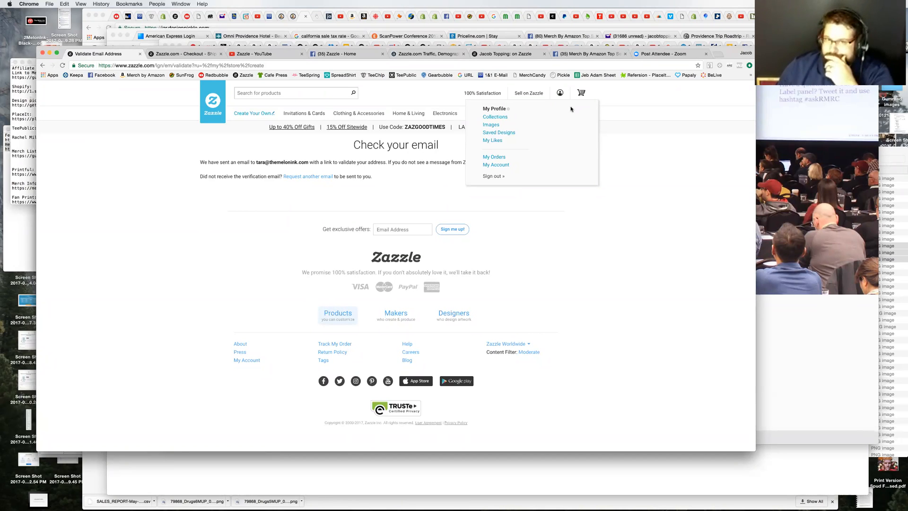
Step: Open the account's profile, go to its products, and show the available product filter options
{"action": "left_click", "coordinate": [495, 109]}
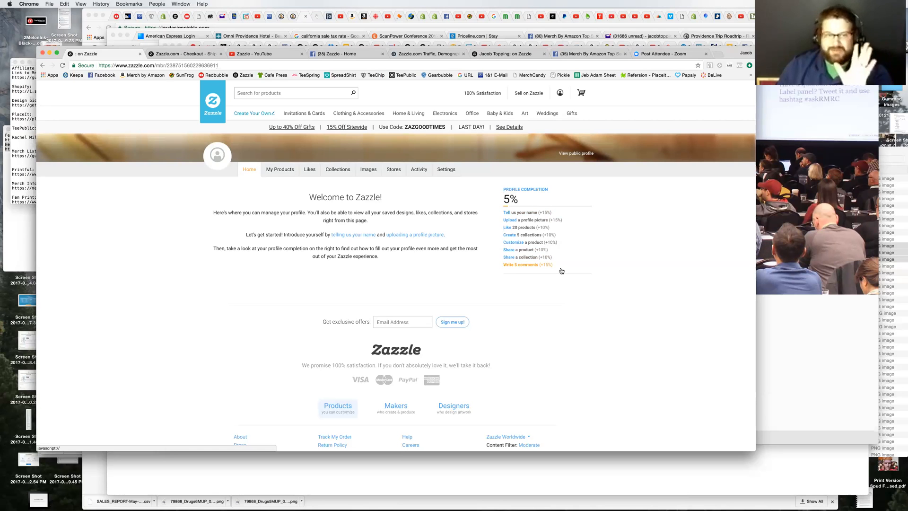
{"action": "left_click", "coordinate": [282, 172]}
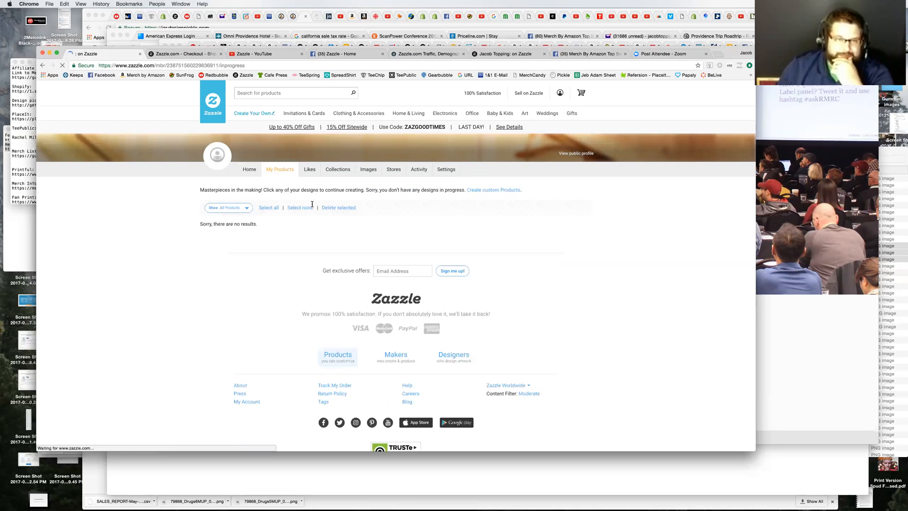
{"action": "left_click", "coordinate": [246, 209]}
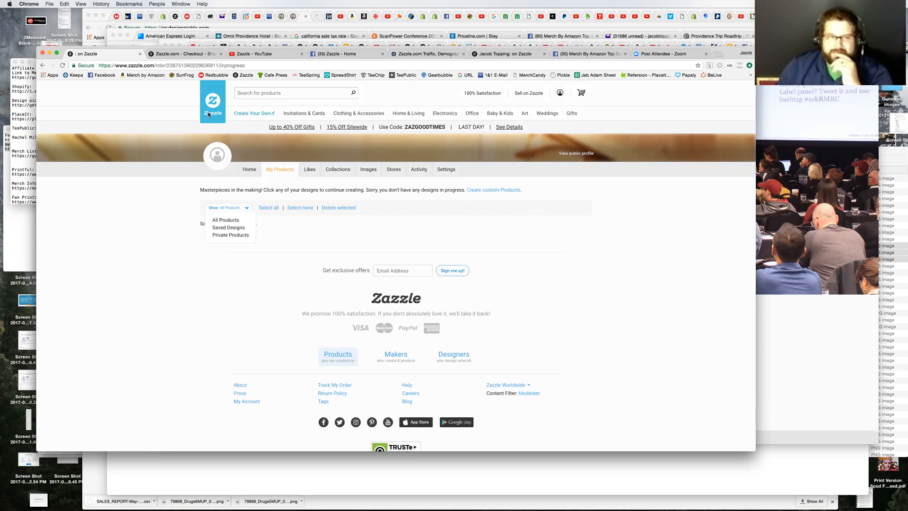
Step: Open the create-your-own T-shirts page and look through its shirt categories and most popular styles
{"action": "mouse_move", "coordinate": [258, 115]}
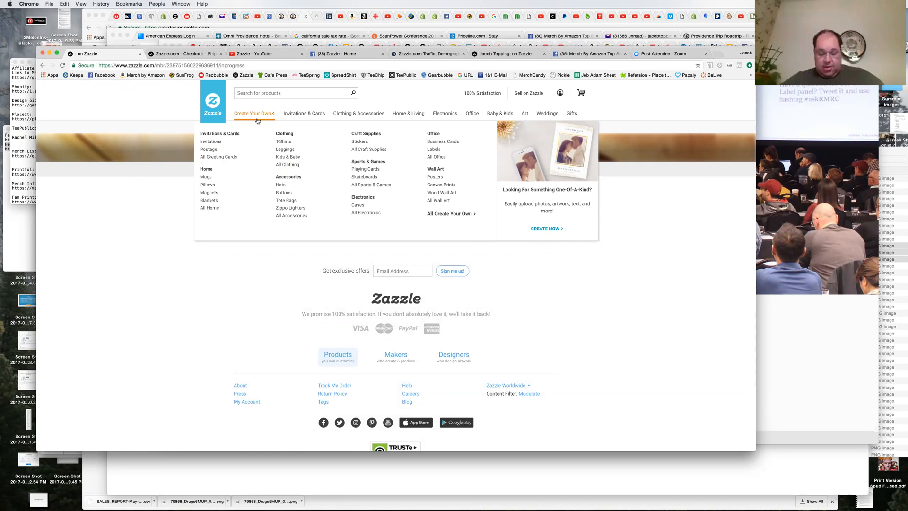
{"action": "left_click", "coordinate": [285, 142]}
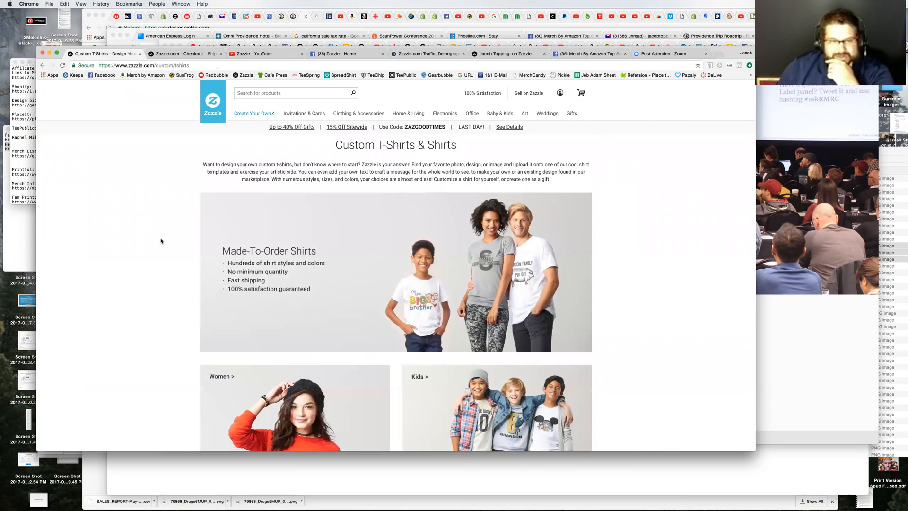
{"action": "scroll", "coordinate": [151, 237], "scroll_direction": "down", "scroll_amount": 5}
{"action": "scroll", "coordinate": [161, 241], "scroll_direction": "down", "scroll_amount": 3}
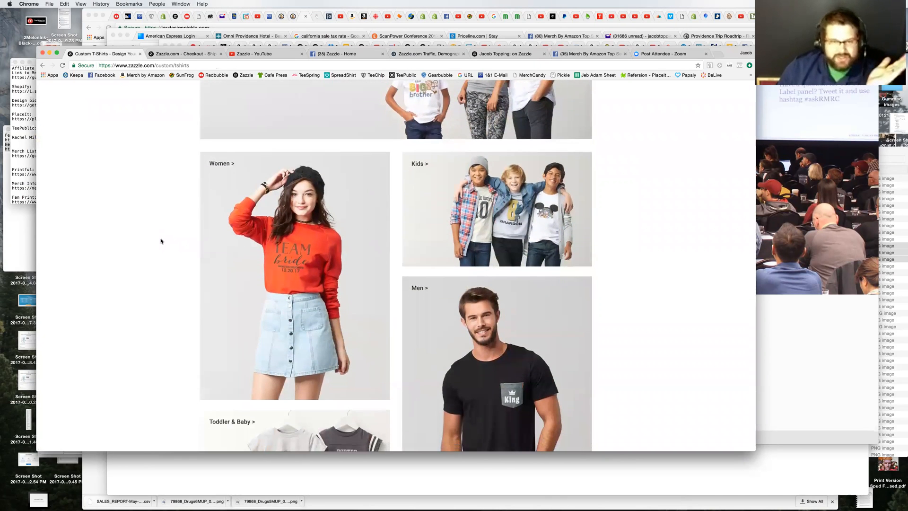
{"action": "scroll", "coordinate": [161, 241], "scroll_direction": "down", "scroll_amount": 5}
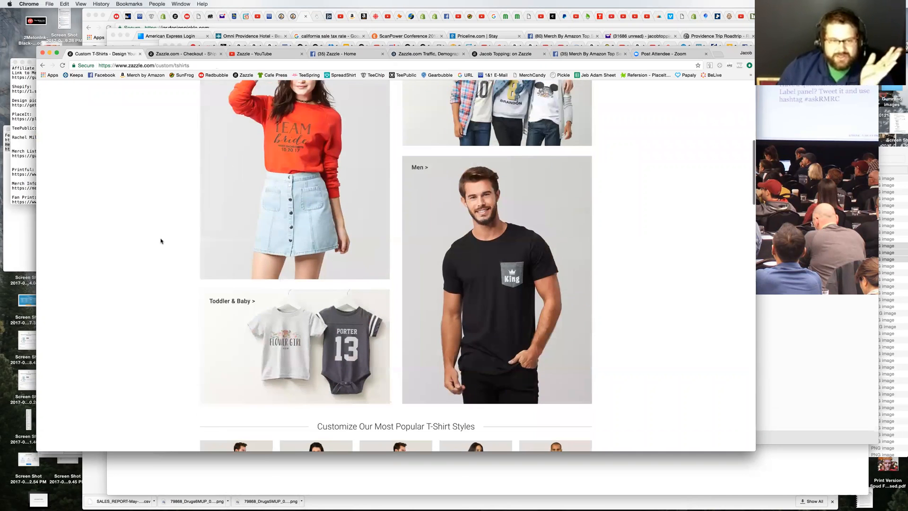
{"action": "scroll", "coordinate": [161, 241], "scroll_direction": "down", "scroll_amount": 1}
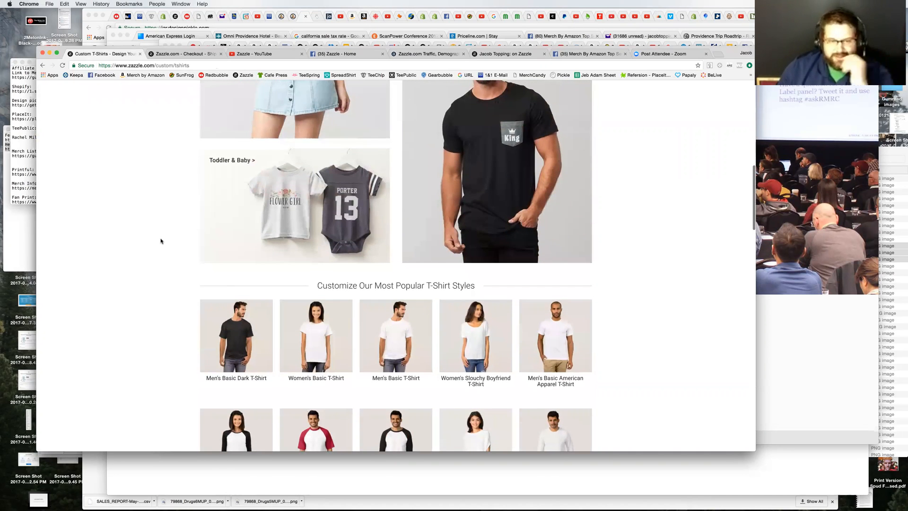
{"action": "scroll", "coordinate": [161, 241], "scroll_direction": "down", "scroll_amount": 2}
{"action": "scroll", "coordinate": [161, 240], "scroll_direction": "up", "scroll_amount": 3}
{"action": "scroll", "coordinate": [161, 240], "scroll_direction": "up", "scroll_amount": 3}
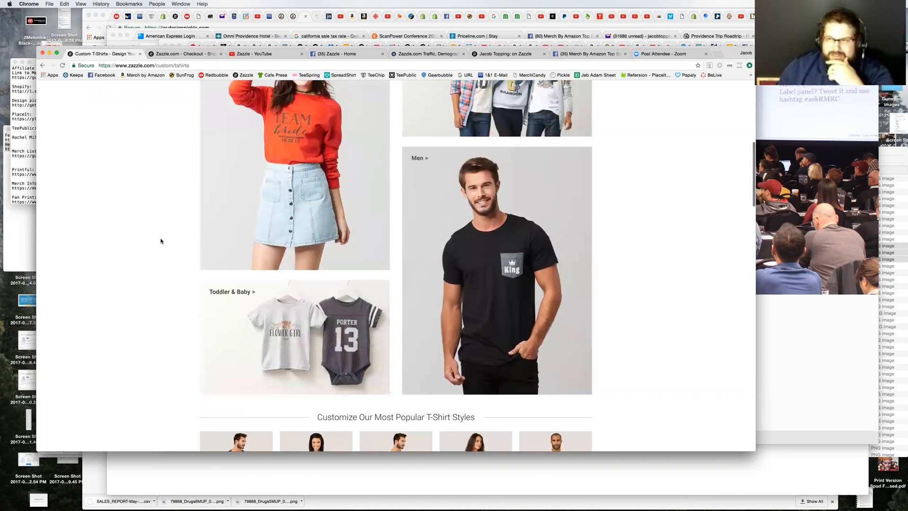
{"action": "scroll", "coordinate": [161, 241], "scroll_direction": "down", "scroll_amount": 1}
{"action": "scroll", "coordinate": [161, 241], "scroll_direction": "up", "scroll_amount": 1}
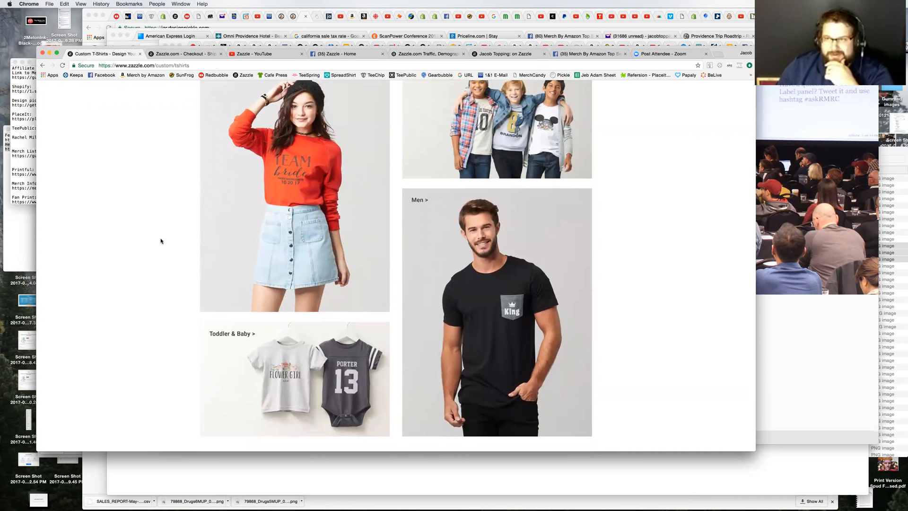
{"action": "scroll", "coordinate": [161, 240], "scroll_direction": "down", "scroll_amount": 1}
{"action": "scroll", "coordinate": [161, 241], "scroll_direction": "up", "scroll_amount": 2}
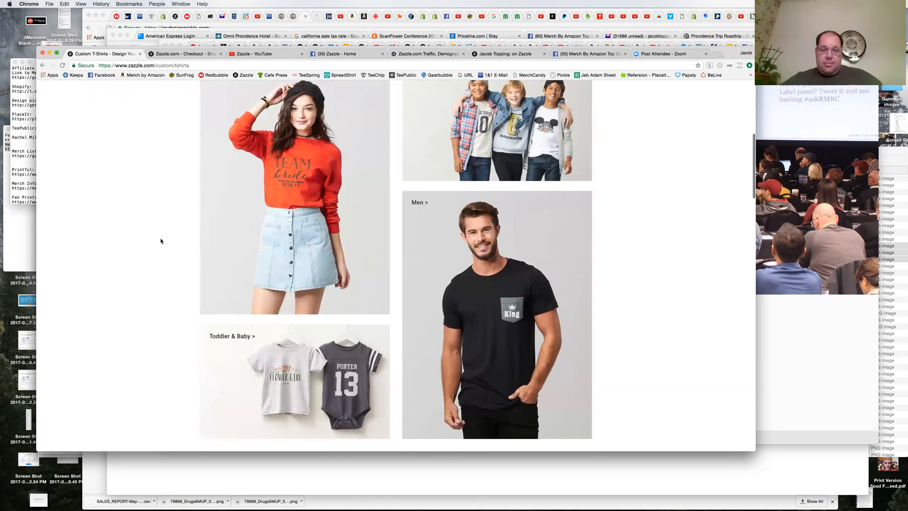
{"action": "scroll", "coordinate": [161, 241], "scroll_direction": "down", "scroll_amount": 1}
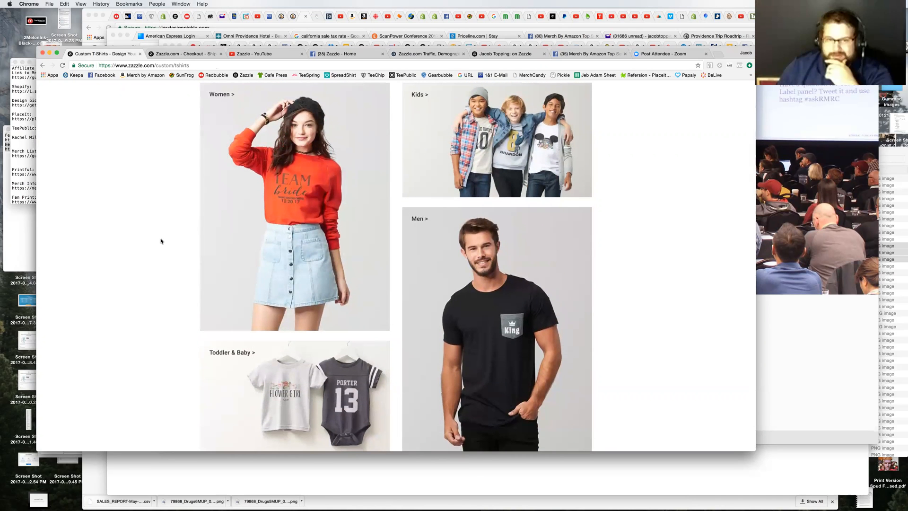
{"action": "scroll", "coordinate": [161, 240], "scroll_direction": "up", "scroll_amount": 5}
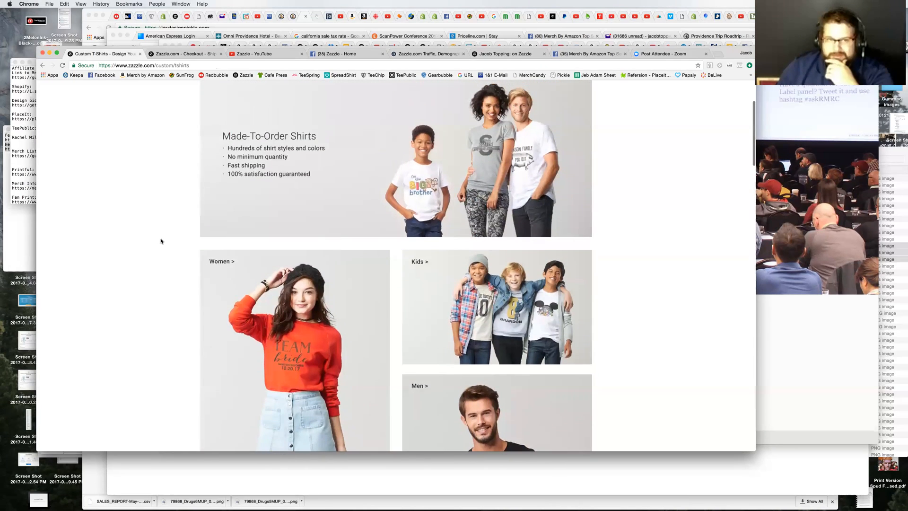
{"action": "scroll", "coordinate": [161, 241], "scroll_direction": "up", "scroll_amount": 1}
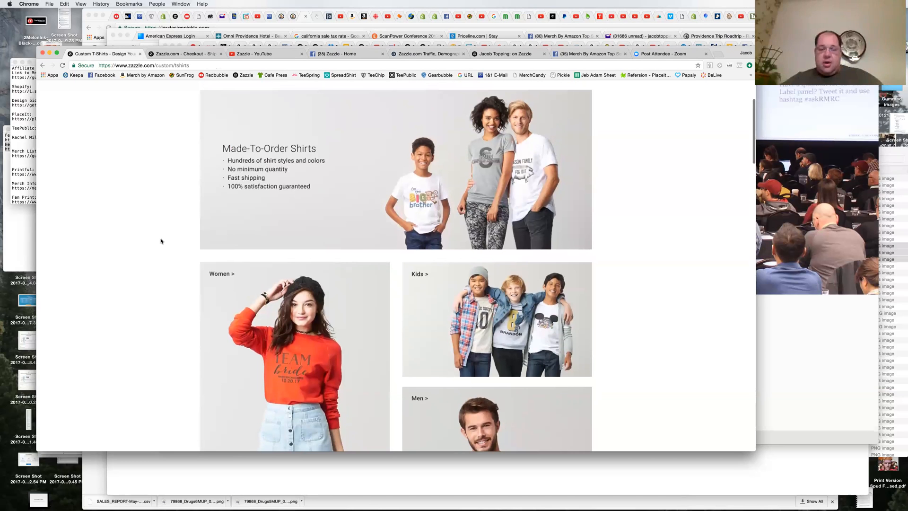
{"action": "scroll", "coordinate": [161, 241], "scroll_direction": "down", "scroll_amount": 3}
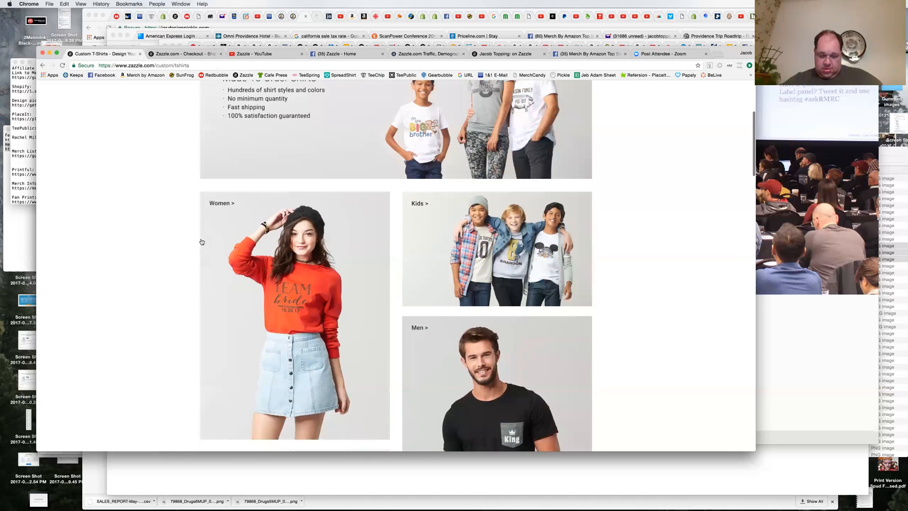
Step: Open the custom women's T-shirts and browse the blank shirt styles and their prices
{"action": "left_click", "coordinate": [318, 243]}
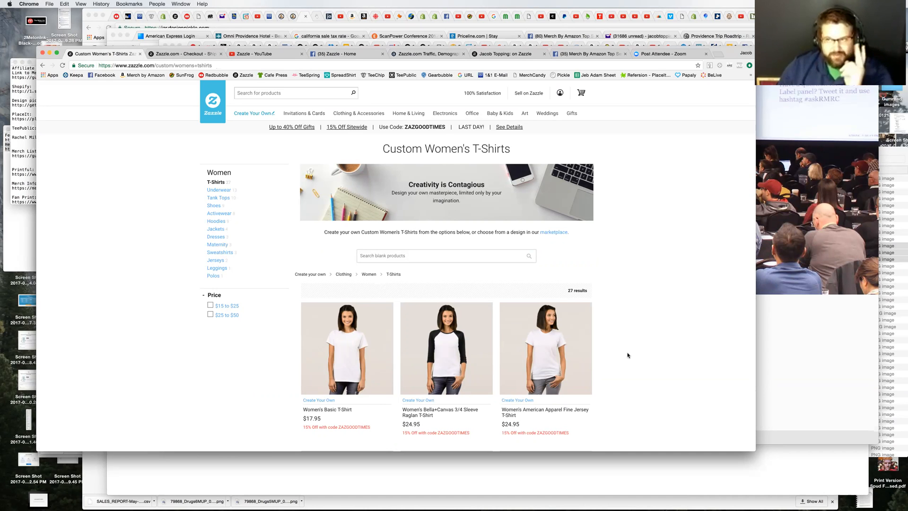
{"action": "scroll", "coordinate": [667, 382], "scroll_direction": "down", "scroll_amount": 5}
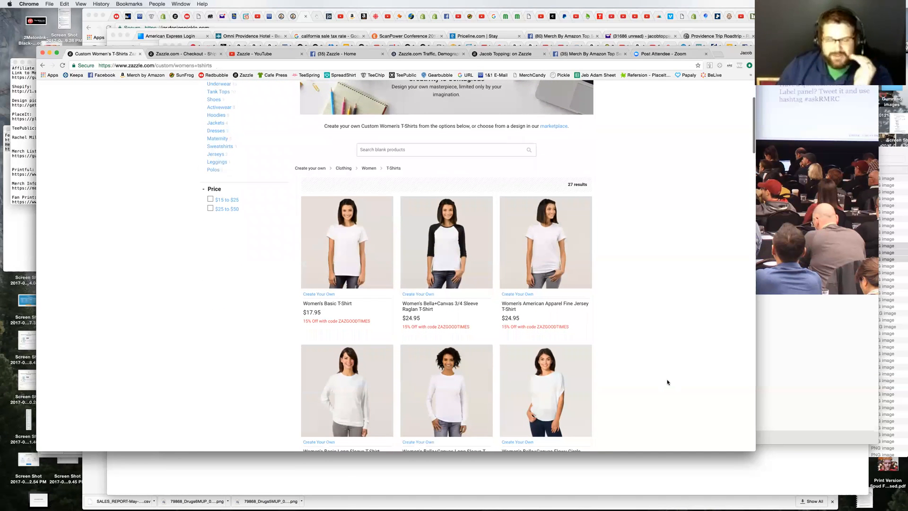
{"action": "scroll", "coordinate": [667, 382], "scroll_direction": "down", "scroll_amount": 3}
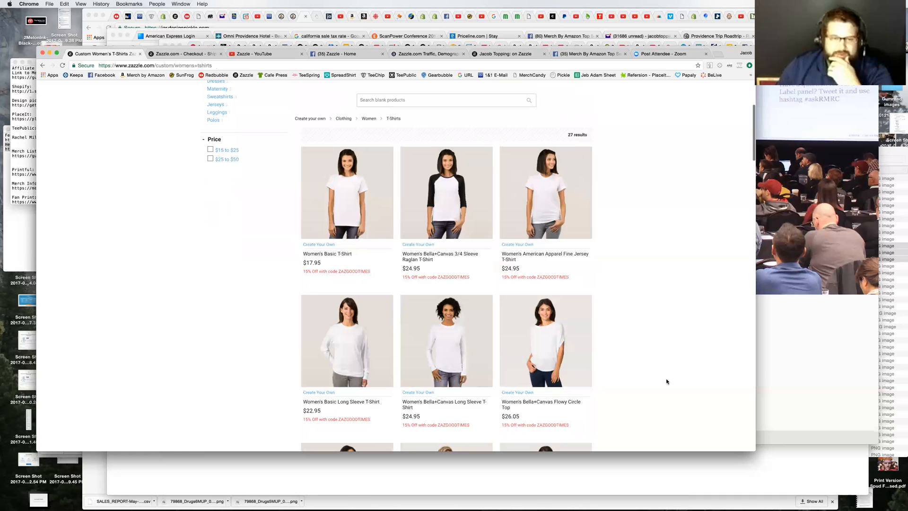
{"action": "scroll", "coordinate": [672, 383], "scroll_direction": "down", "scroll_amount": 2}
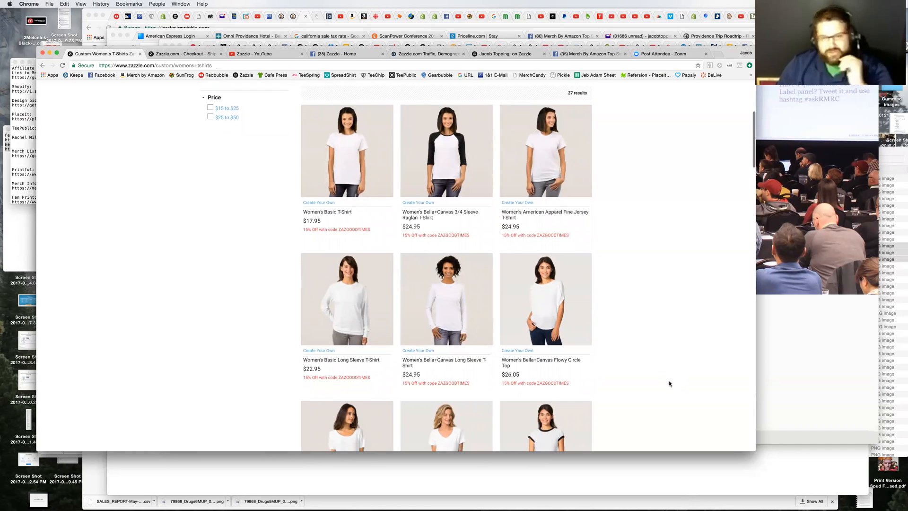
Step: Look through the blank women's T-shirt styles and prices, from the basic and long-sleeve shirts to the jersey and crew neck shirts
{"action": "scroll", "coordinate": [671, 383], "scroll_direction": "down", "scroll_amount": 2}
{"action": "scroll", "coordinate": [670, 383], "scroll_direction": "down", "scroll_amount": 2}
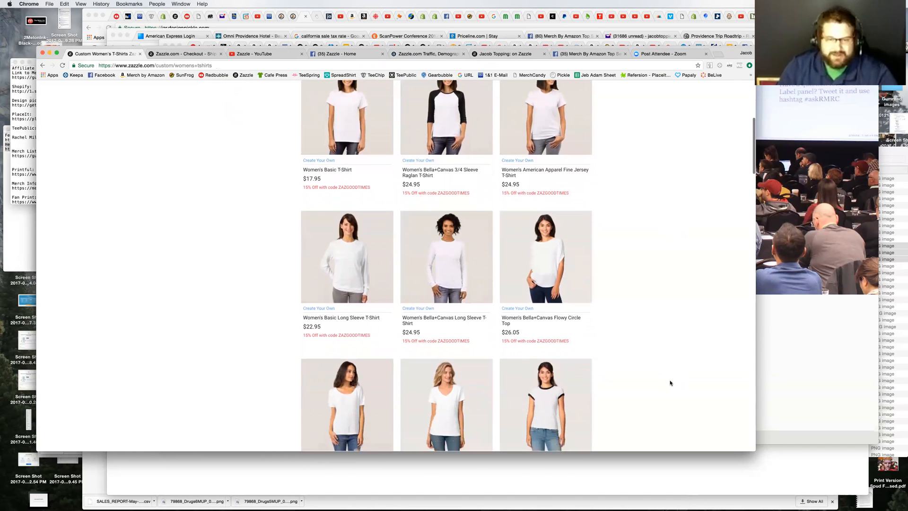
{"action": "scroll", "coordinate": [670, 383], "scroll_direction": "down", "scroll_amount": 1}
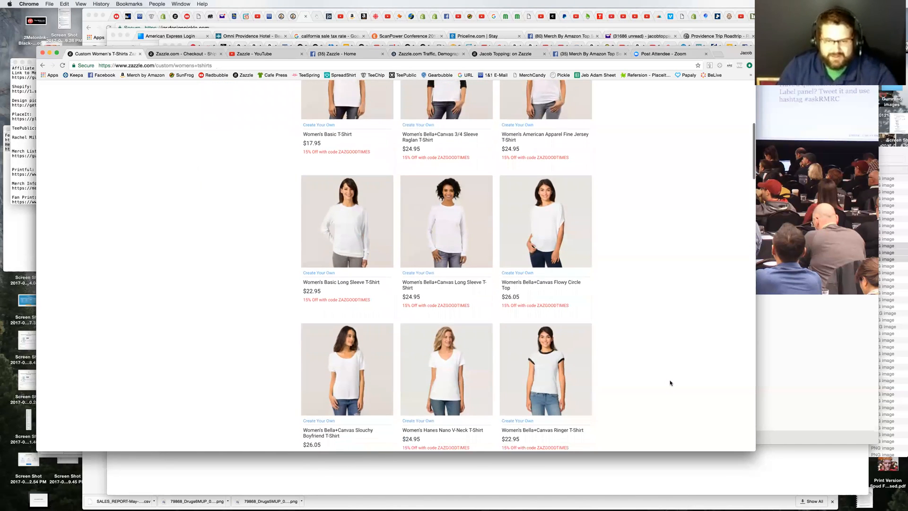
{"action": "scroll", "coordinate": [670, 383], "scroll_direction": "down", "scroll_amount": 3}
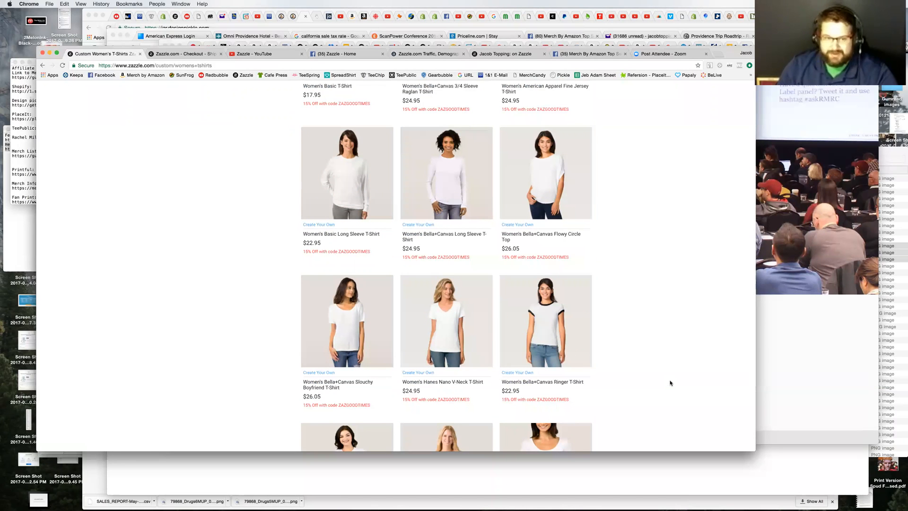
{"action": "scroll", "coordinate": [670, 384], "scroll_direction": "down", "scroll_amount": 3}
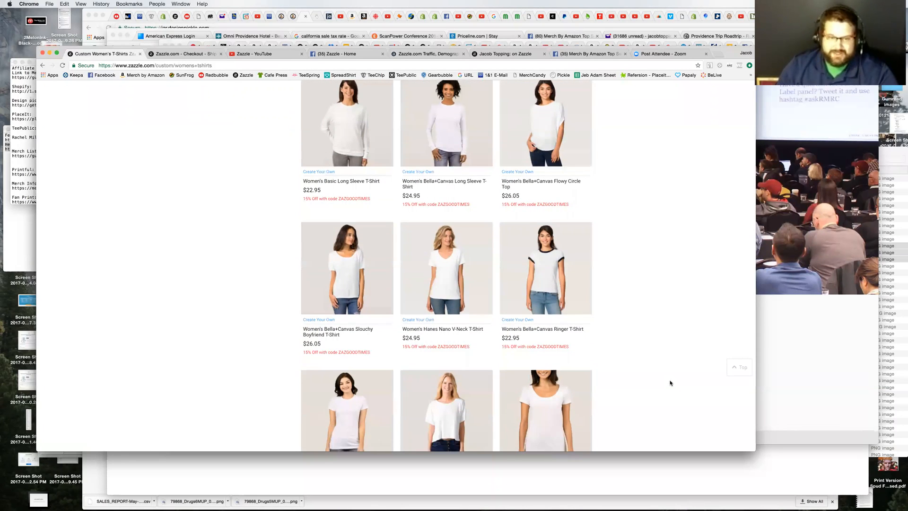
{"action": "scroll", "coordinate": [670, 383], "scroll_direction": "down", "scroll_amount": 2}
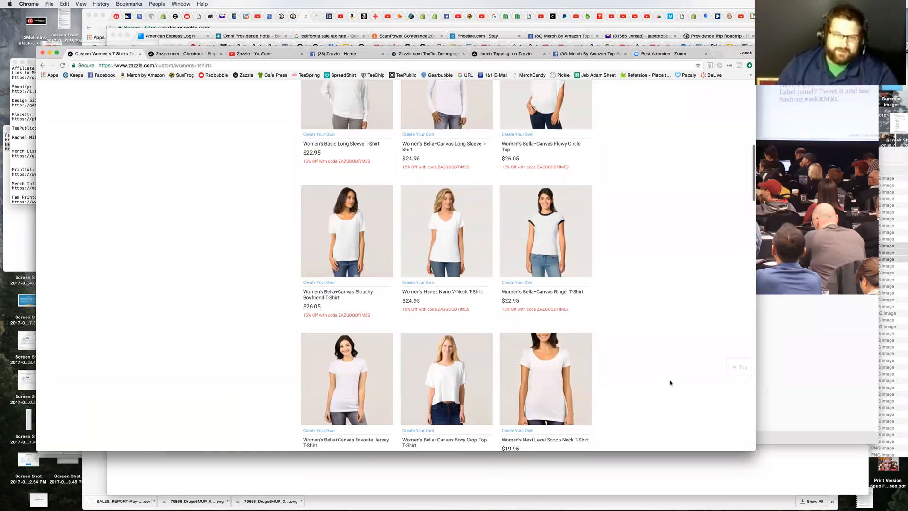
{"action": "scroll", "coordinate": [671, 383], "scroll_direction": "down", "scroll_amount": 3}
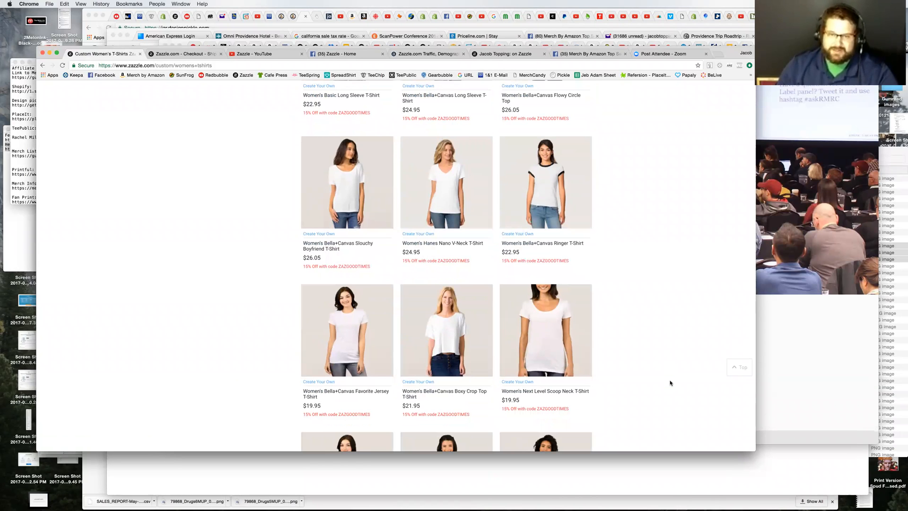
{"action": "scroll", "coordinate": [670, 383], "scroll_direction": "down", "scroll_amount": 4}
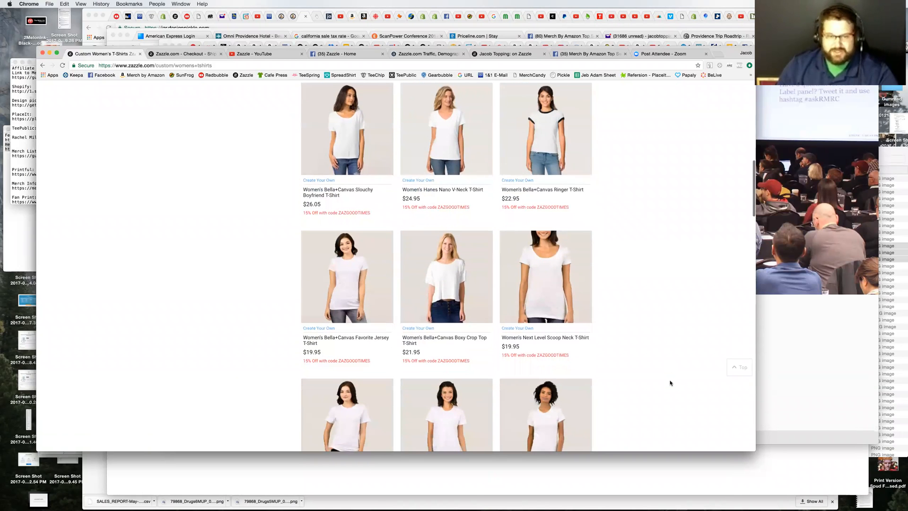
{"action": "scroll", "coordinate": [671, 383], "scroll_direction": "down", "scroll_amount": 1}
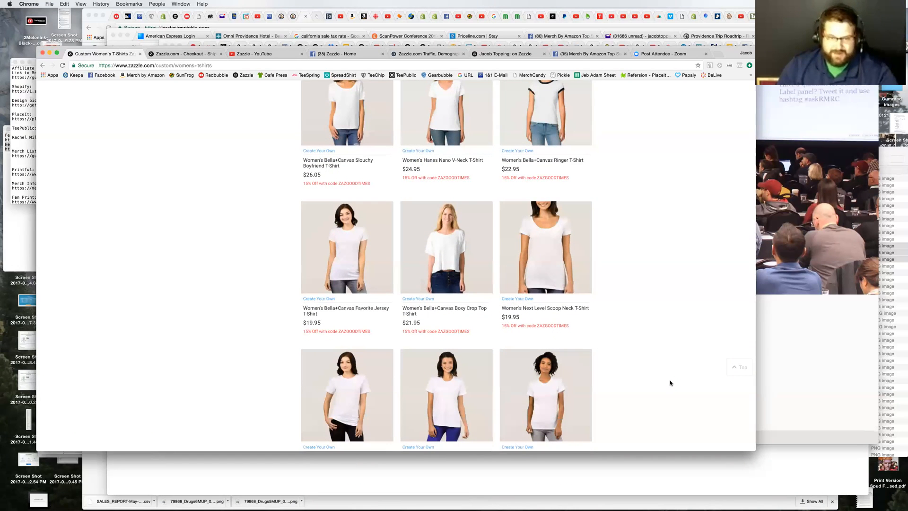
{"action": "scroll", "coordinate": [671, 383], "scroll_direction": "down", "scroll_amount": 3}
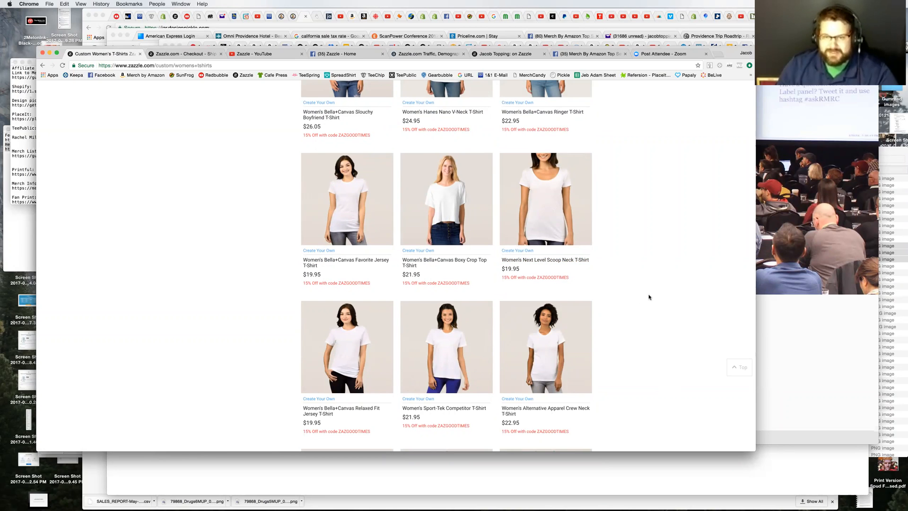
{"action": "scroll", "coordinate": [649, 301], "scroll_direction": "down", "scroll_amount": 5}
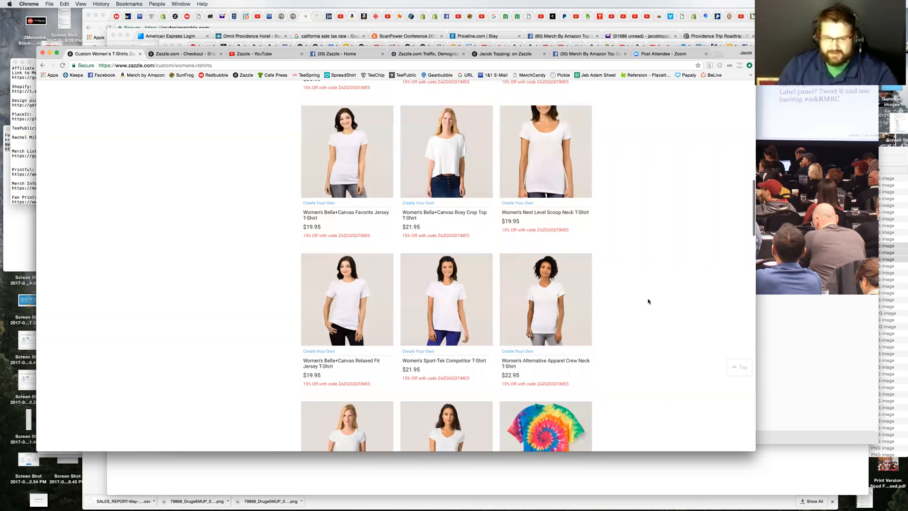
Step: Examine the remaining women's styles and prices, including the tie-dye, football, camouflage and embroidered shirts, through to the end of the list
{"action": "scroll", "coordinate": [649, 301], "scroll_direction": "down", "scroll_amount": 2}
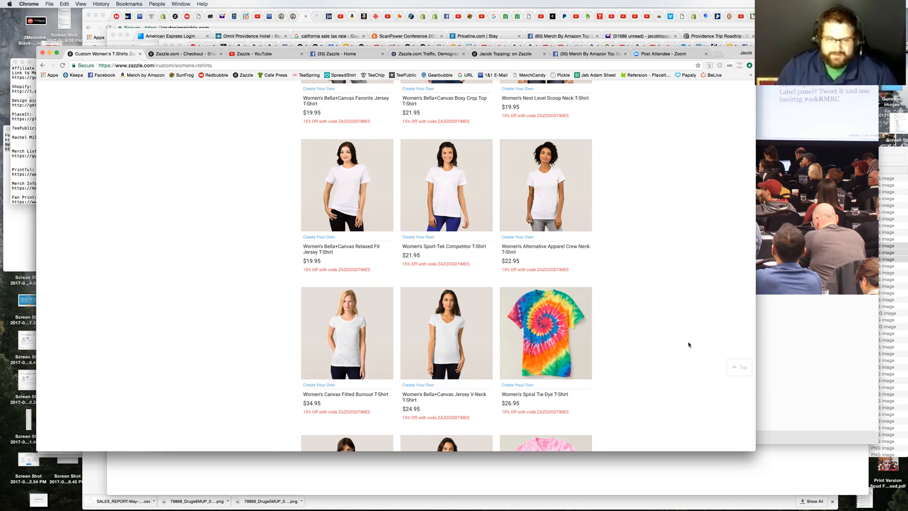
{"action": "scroll", "coordinate": [689, 345], "scroll_direction": "down", "scroll_amount": 5}
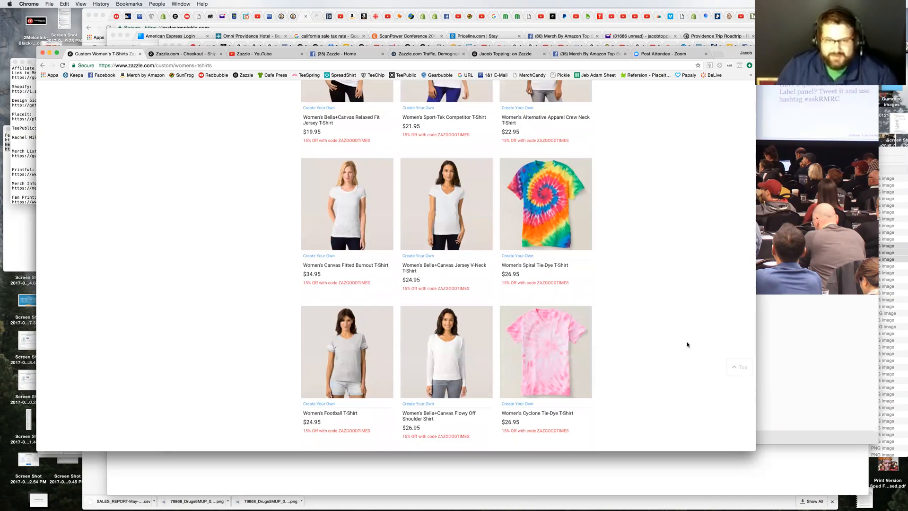
{"action": "scroll", "coordinate": [687, 344], "scroll_direction": "down", "scroll_amount": 2}
{"action": "scroll", "coordinate": [687, 345], "scroll_direction": "down", "scroll_amount": 2}
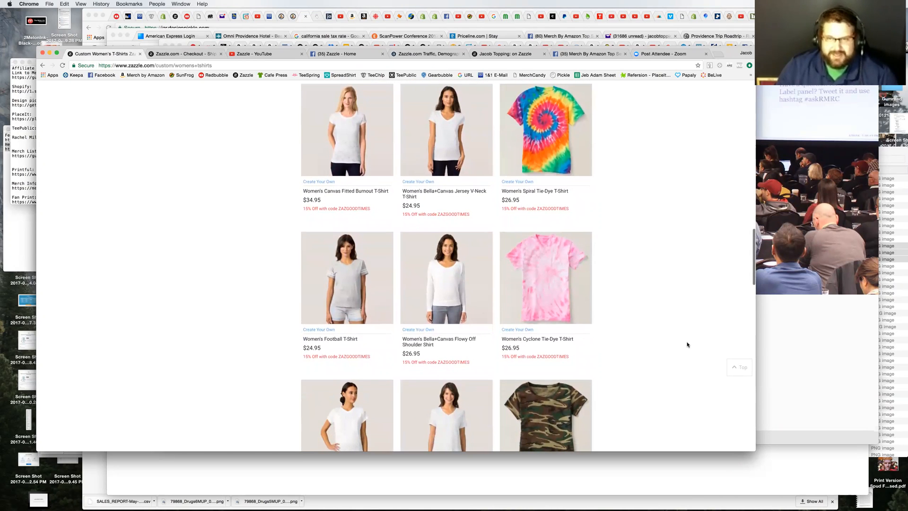
{"action": "scroll", "coordinate": [687, 345], "scroll_direction": "down", "scroll_amount": 3}
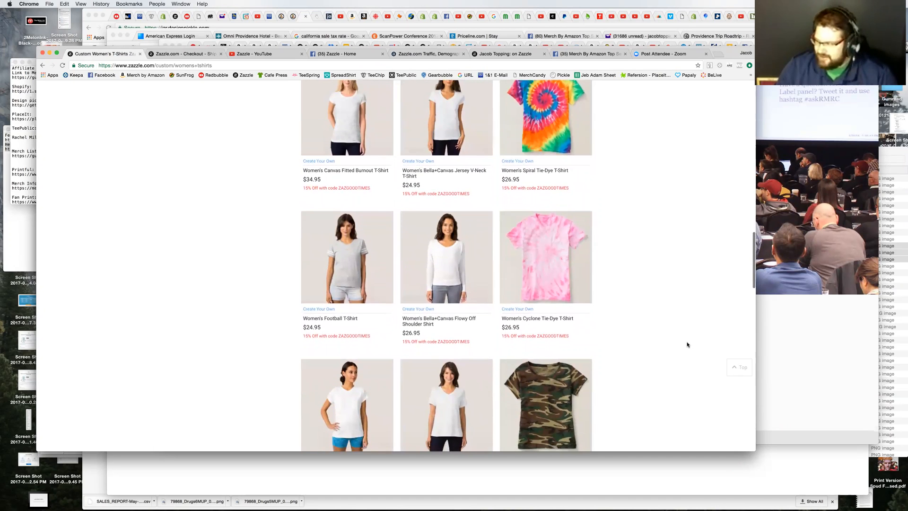
{"action": "scroll", "coordinate": [687, 344], "scroll_direction": "down", "scroll_amount": 3}
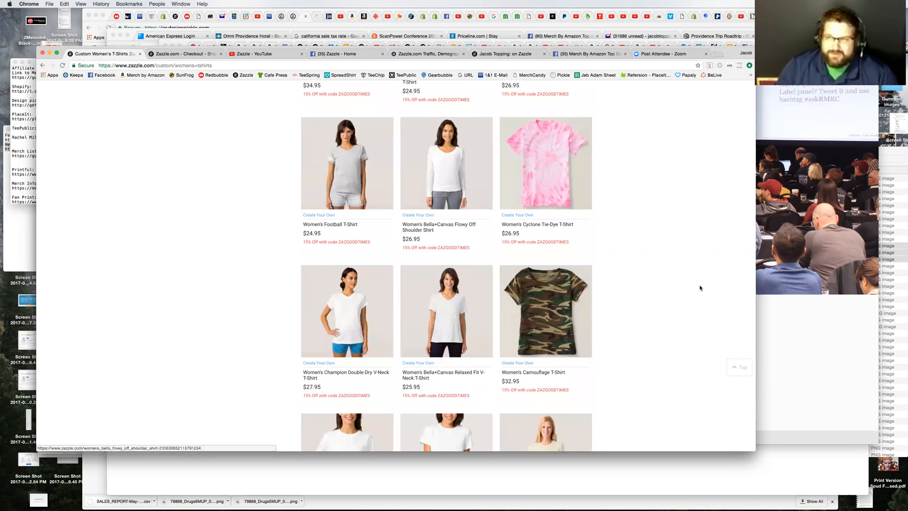
{"action": "scroll", "coordinate": [717, 291], "scroll_direction": "down", "scroll_amount": 1}
{"action": "scroll", "coordinate": [717, 291], "scroll_direction": "down", "scroll_amount": 1}
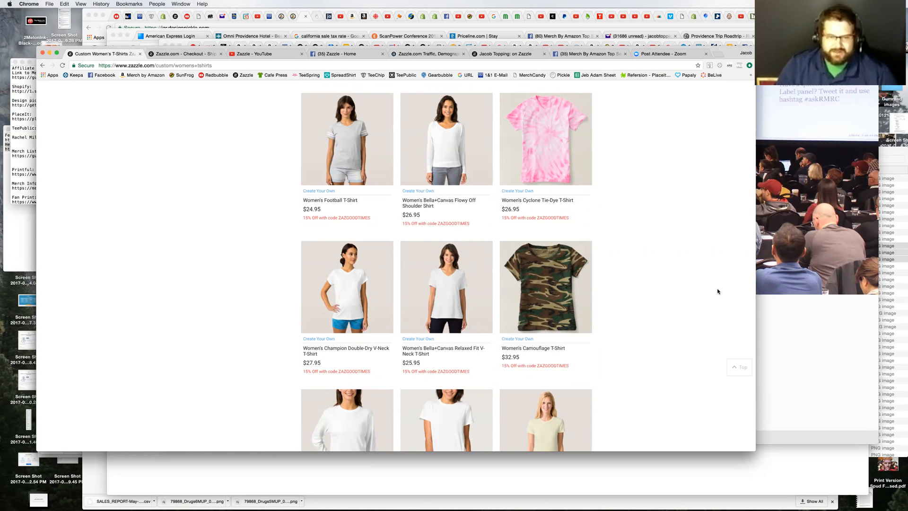
{"action": "scroll", "coordinate": [718, 291], "scroll_direction": "down", "scroll_amount": 5}
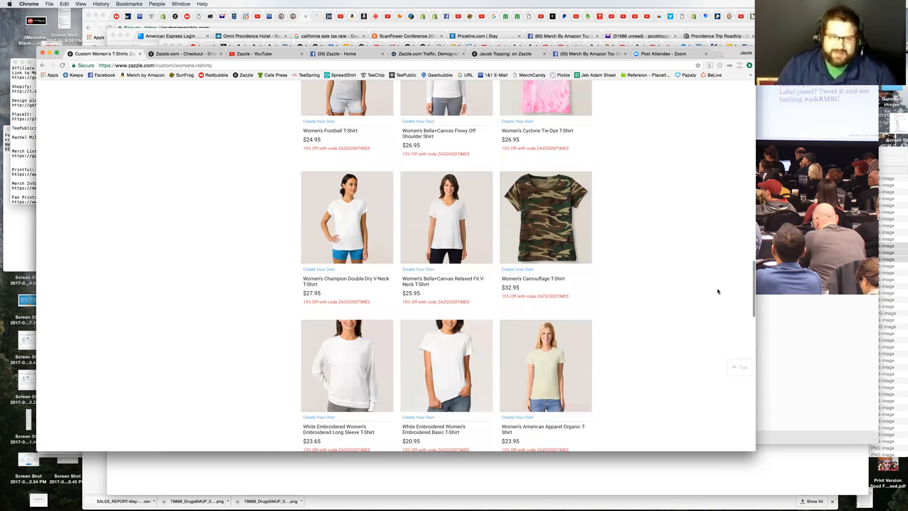
{"action": "scroll", "coordinate": [717, 291], "scroll_direction": "down", "scroll_amount": 5}
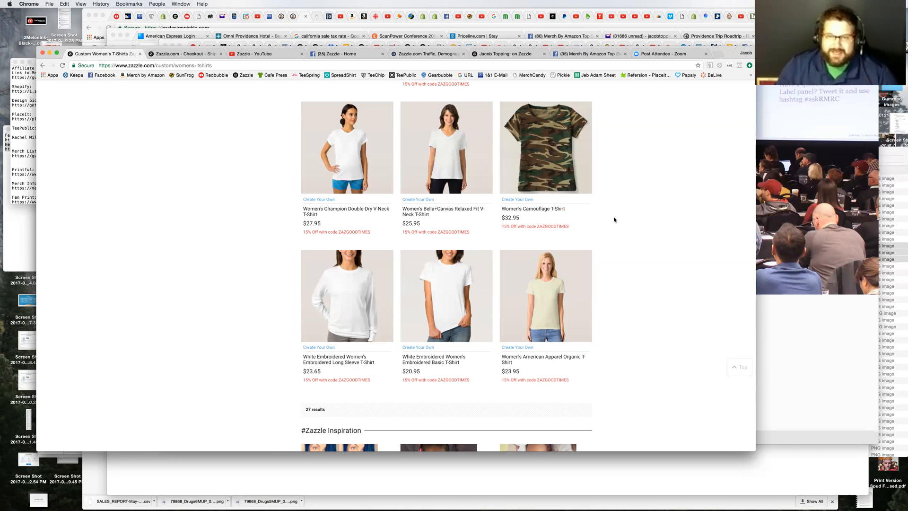
{"action": "scroll", "coordinate": [659, 237], "scroll_direction": "down", "scroll_amount": 2}
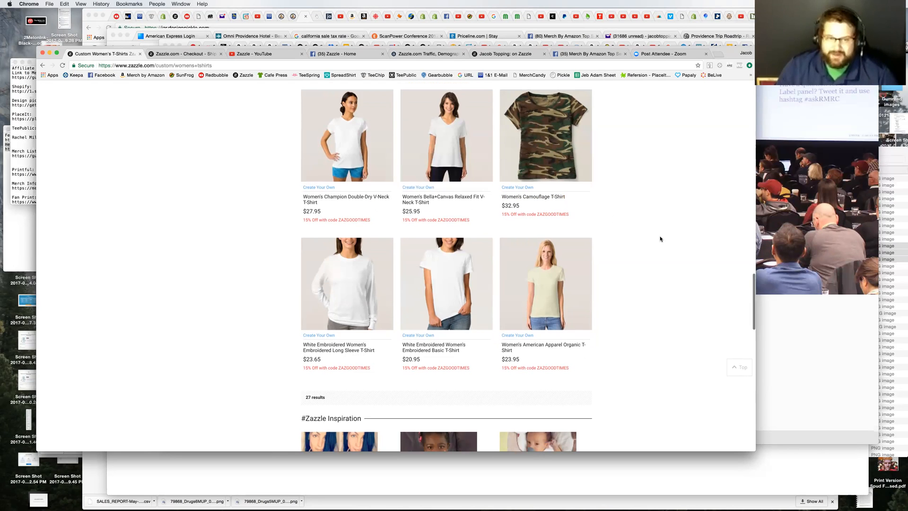
Step: Look over the last women's shirt styles and the #Zazzle Inspiration photos below them
{"action": "scroll", "coordinate": [660, 244], "scroll_direction": "up", "scroll_amount": 3}
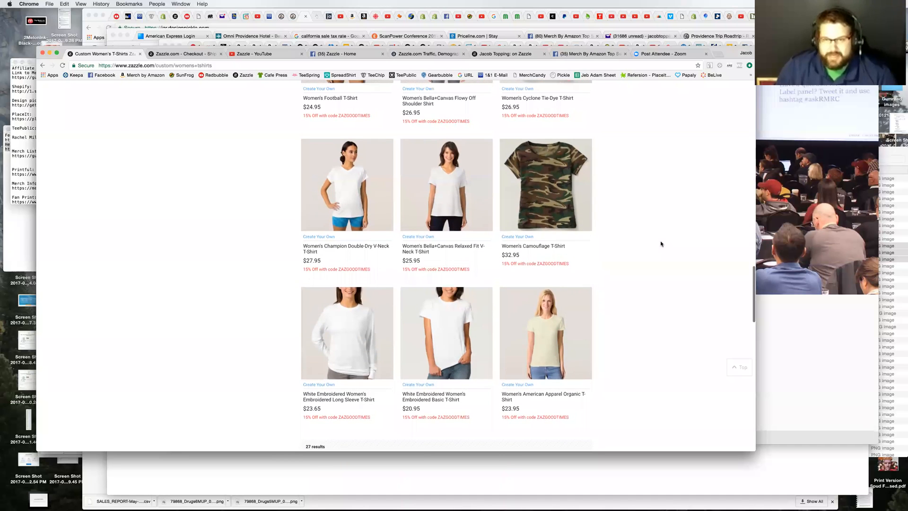
{"action": "scroll", "coordinate": [661, 244], "scroll_direction": "down", "scroll_amount": 4}
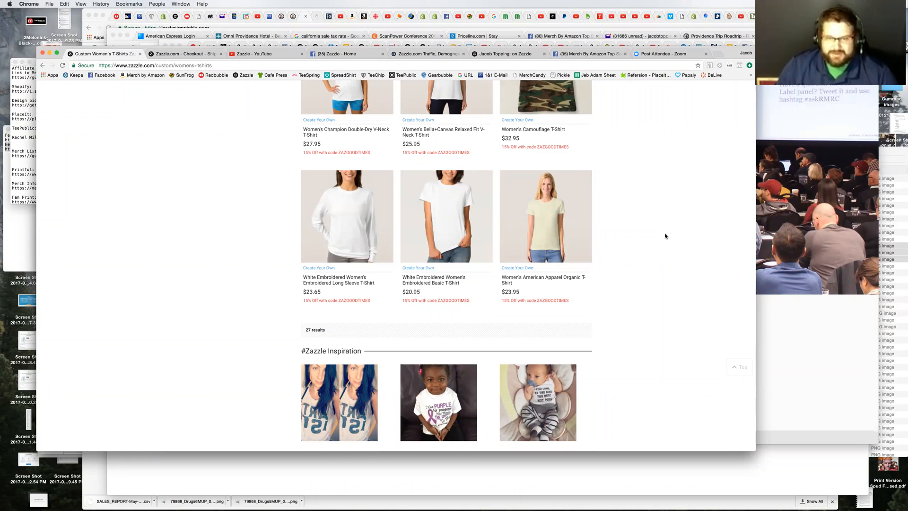
{"action": "scroll", "coordinate": [665, 236], "scroll_direction": "down", "scroll_amount": 2}
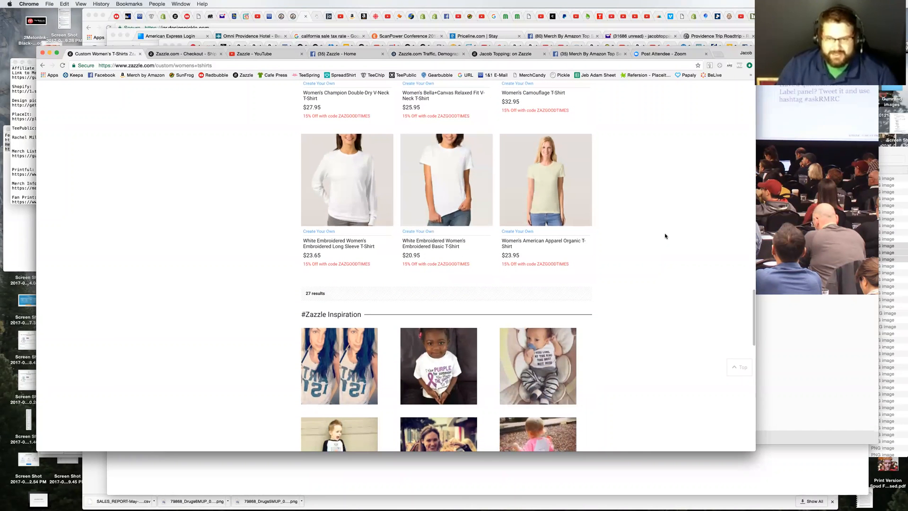
{"action": "scroll", "coordinate": [664, 236], "scroll_direction": "up", "scroll_amount": 1}
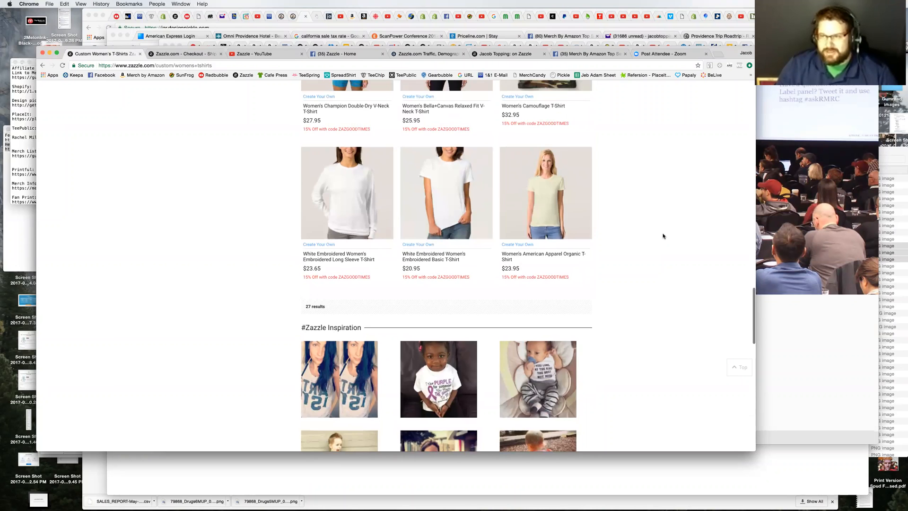
{"action": "scroll", "coordinate": [664, 236], "scroll_direction": "up", "scroll_amount": 2}
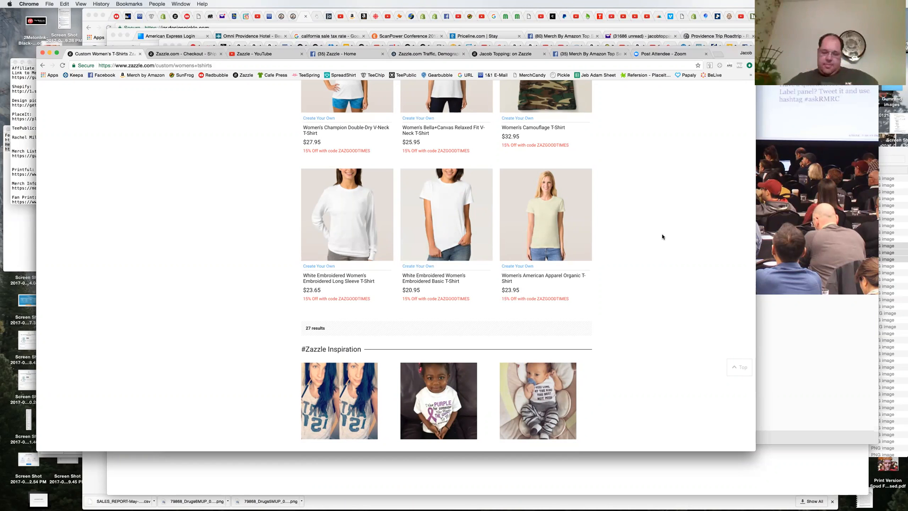
{"action": "scroll", "coordinate": [662, 236], "scroll_direction": "up", "scroll_amount": 3}
{"action": "scroll", "coordinate": [662, 237], "scroll_direction": "down", "scroll_amount": 4}
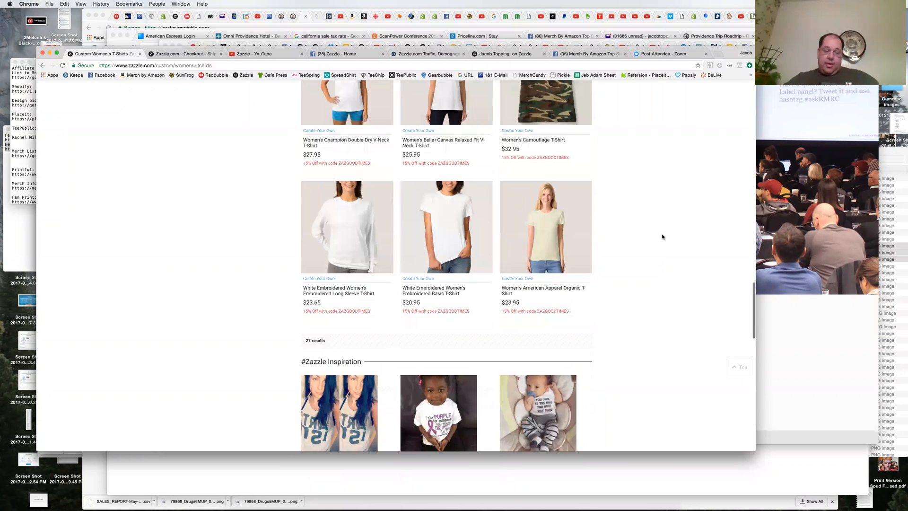
{"action": "scroll", "coordinate": [663, 237], "scroll_direction": "down", "scroll_amount": 3}
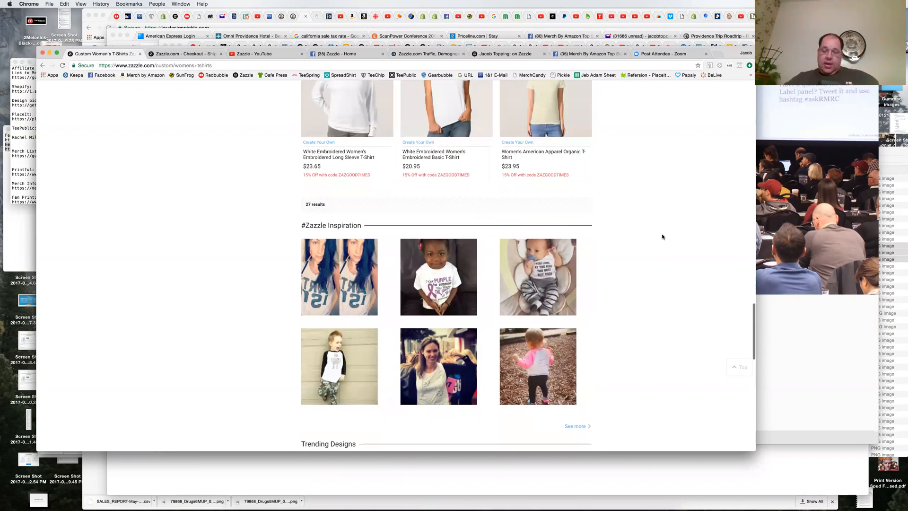
{"action": "scroll", "coordinate": [662, 237], "scroll_direction": "up", "scroll_amount": 3}
{"action": "scroll", "coordinate": [662, 237], "scroll_direction": "up", "scroll_amount": 1}
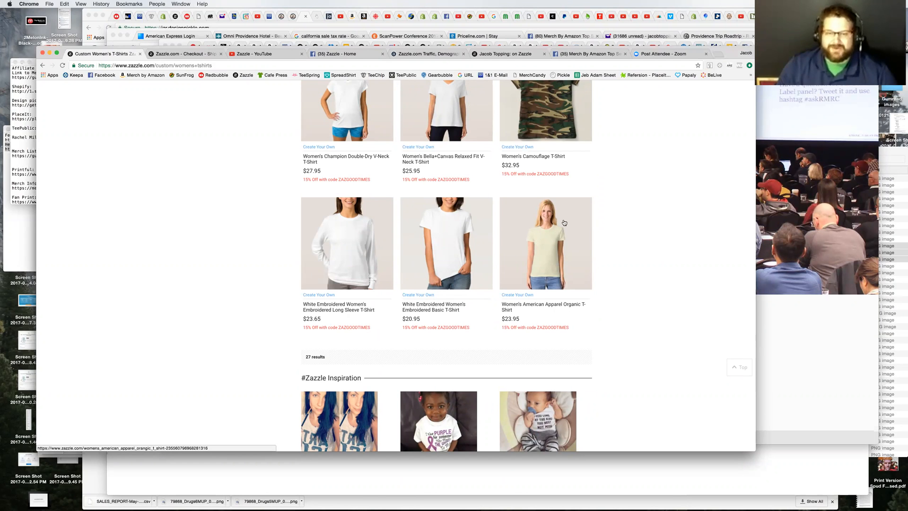
Step: Open the Women's Football T-Shirt from the blank styles and view its design, size, style and color options
{"action": "scroll", "coordinate": [662, 235], "scroll_direction": "up", "scroll_amount": 10}
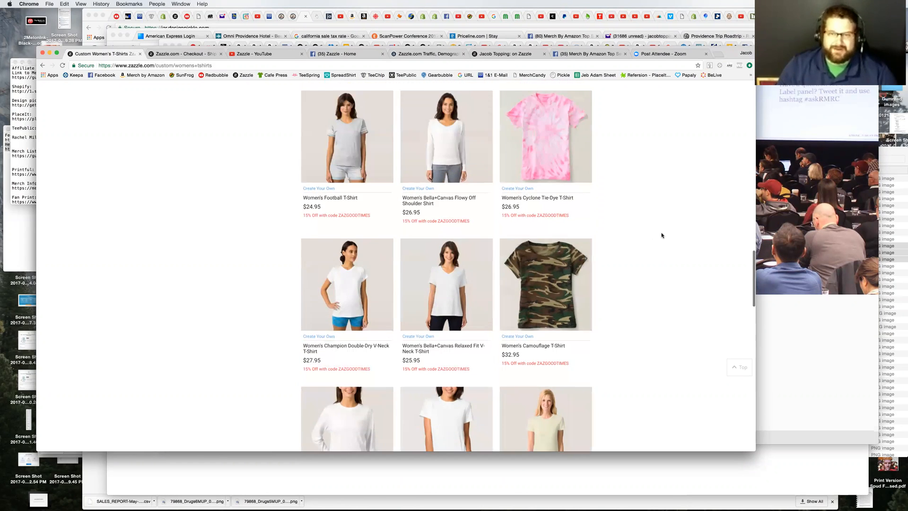
{"action": "scroll", "coordinate": [662, 235], "scroll_direction": "up", "scroll_amount": 15}
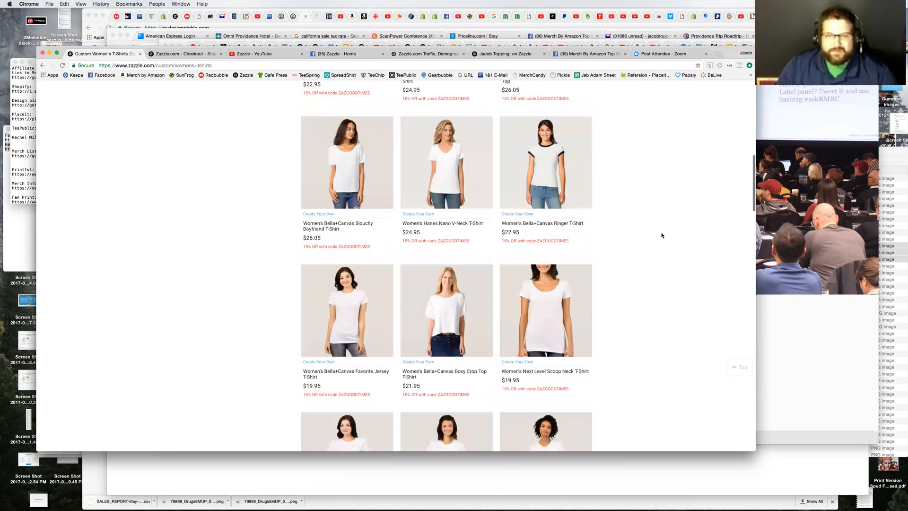
{"action": "scroll", "coordinate": [662, 235], "scroll_direction": "up", "scroll_amount": 3}
{"action": "scroll", "coordinate": [662, 235], "scroll_direction": "down", "scroll_amount": 5}
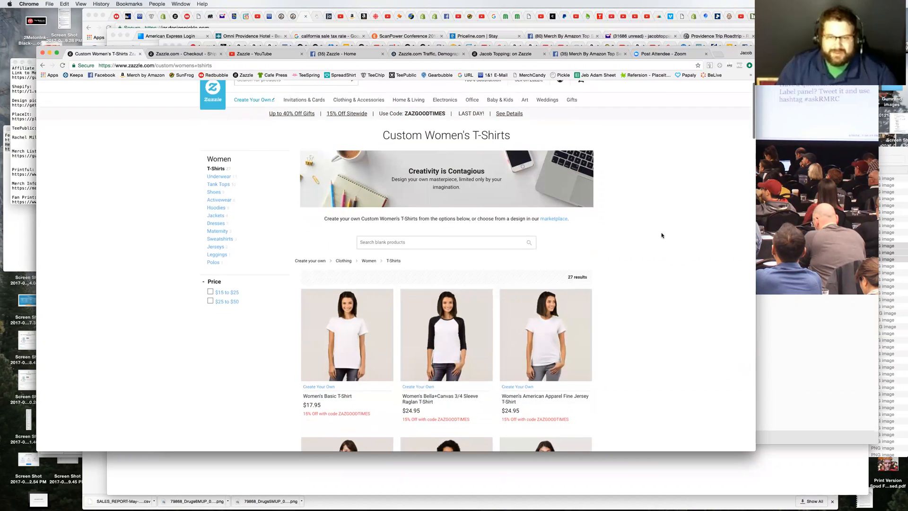
{"action": "scroll", "coordinate": [577, 150], "scroll_direction": "down", "scroll_amount": 1}
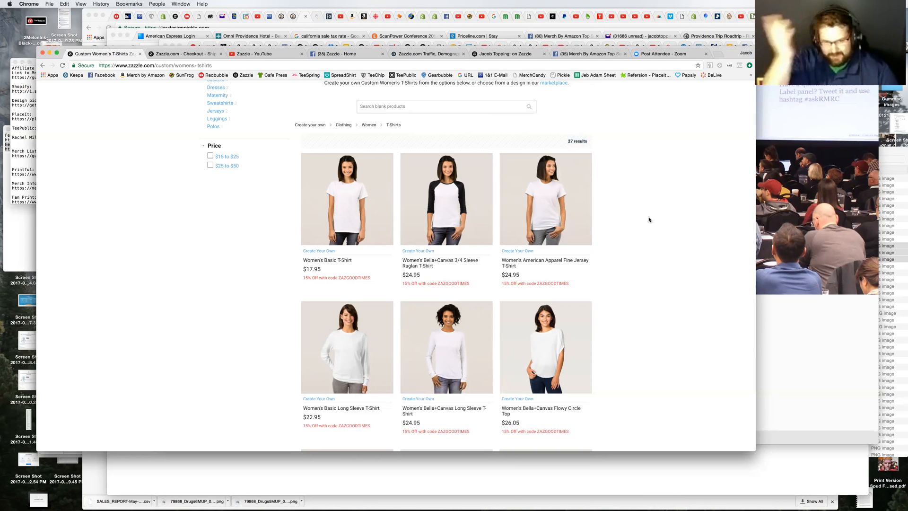
{"action": "scroll", "coordinate": [661, 359], "scroll_direction": "down", "scroll_amount": 4}
{"action": "scroll", "coordinate": [661, 359], "scroll_direction": "down", "scroll_amount": 10}
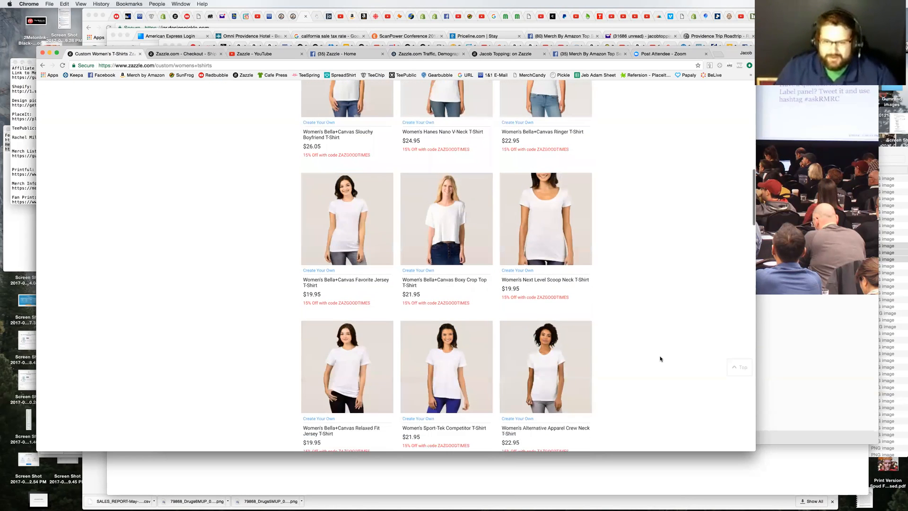
{"action": "scroll", "coordinate": [659, 359], "scroll_direction": "down", "scroll_amount": 3}
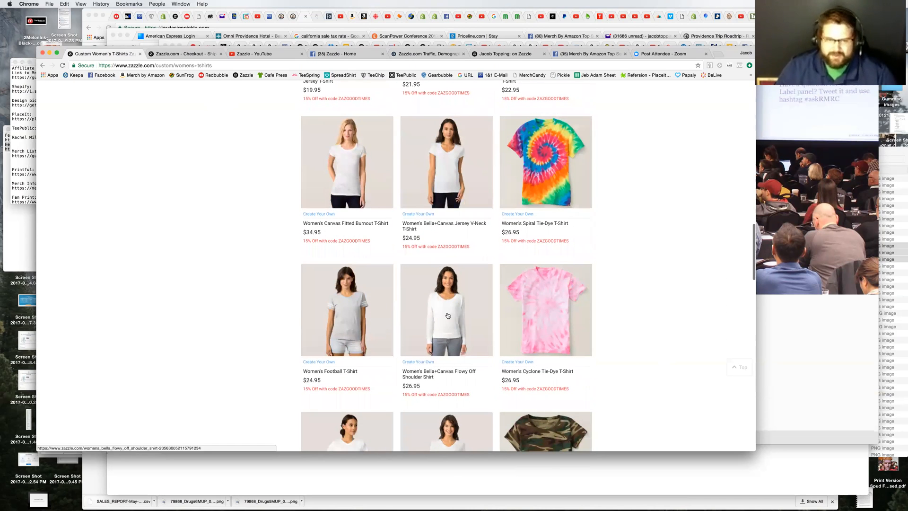
{"action": "left_click", "coordinate": [352, 322]}
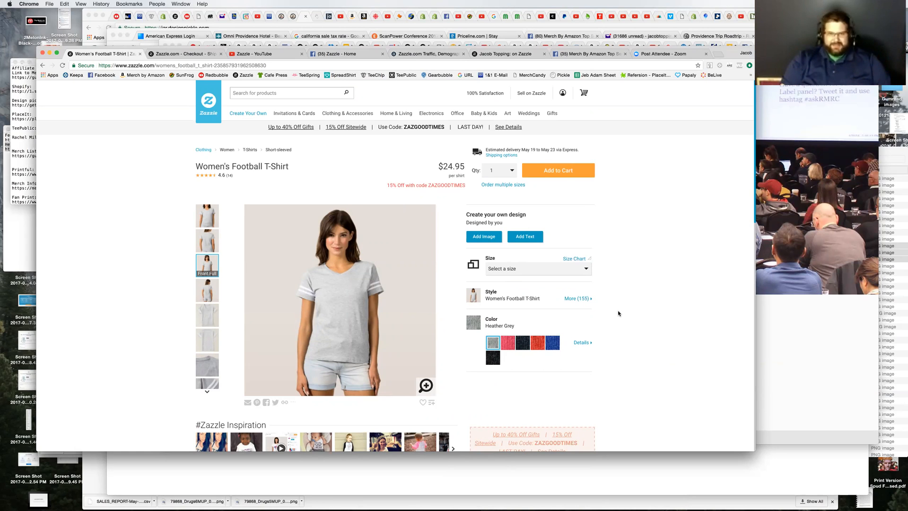
{"action": "scroll", "coordinate": [579, 281], "scroll_direction": "down", "scroll_amount": 2}
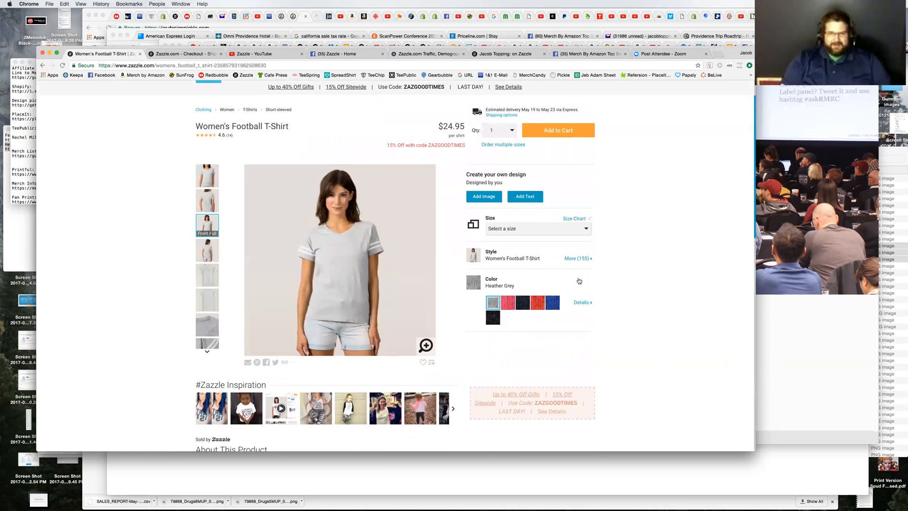
Step: Add the text "Done Like Dinner" to the front of the Women's Football T-Shirt
{"action": "left_click", "coordinate": [523, 197]}
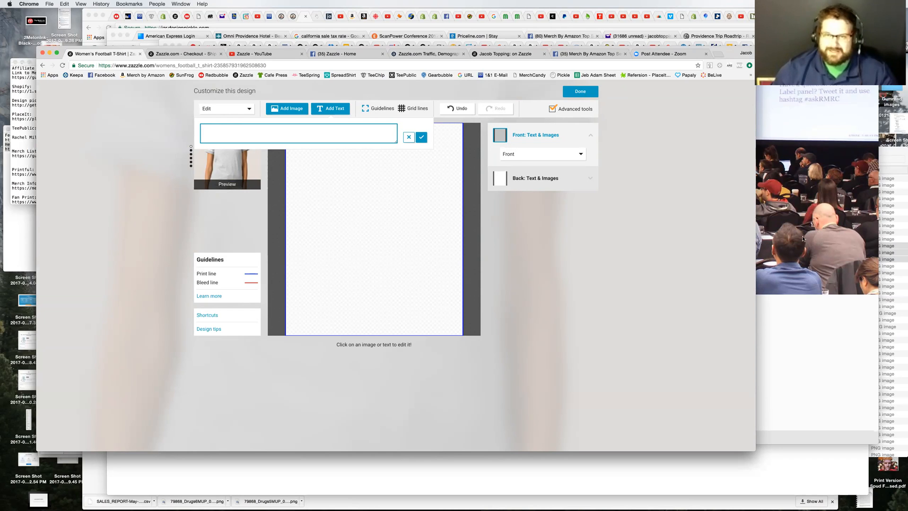
{"action": "left_click", "coordinate": [237, 132]}
{"action": "type", "text": "Done Like Dinner"}
{"action": "left_click", "coordinate": [423, 141]}
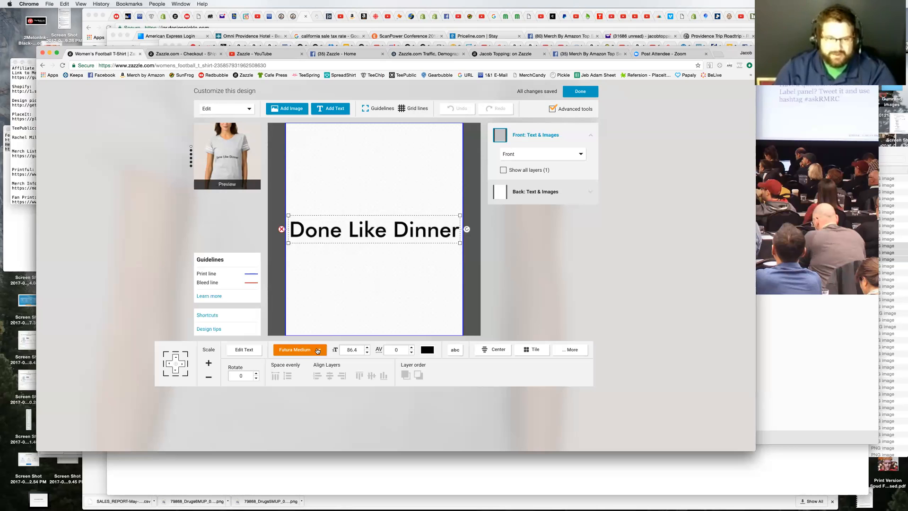
Step: Look through the Picture font category for the "Done Like Dinner" text
{"action": "left_click", "coordinate": [298, 349]}
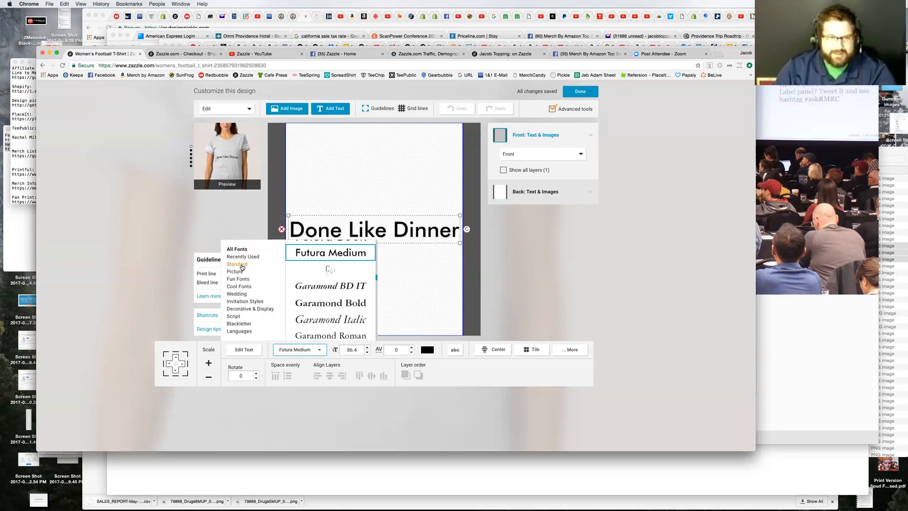
{"action": "left_click", "coordinate": [237, 264]}
{"action": "left_click", "coordinate": [239, 274]}
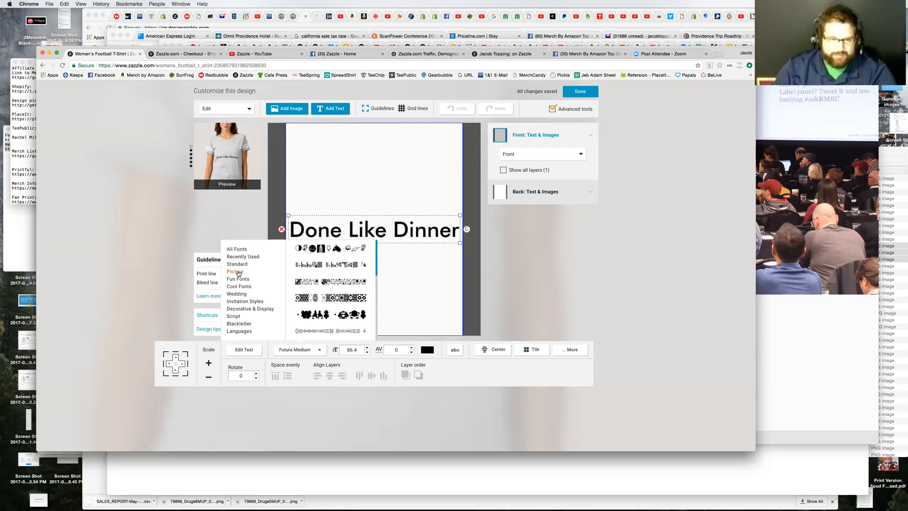
{"action": "scroll", "coordinate": [332, 295], "scroll_direction": "down", "scroll_amount": 5}
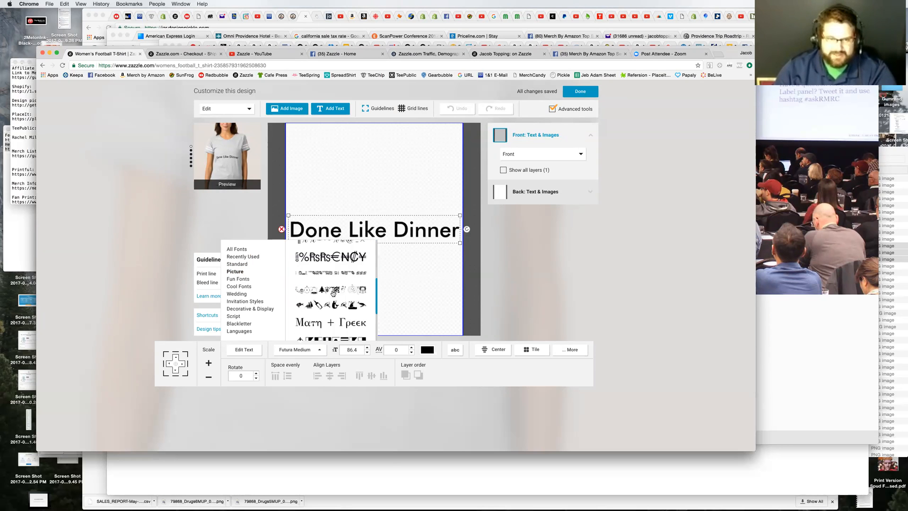
{"action": "scroll", "coordinate": [333, 294], "scroll_direction": "down", "scroll_amount": 3}
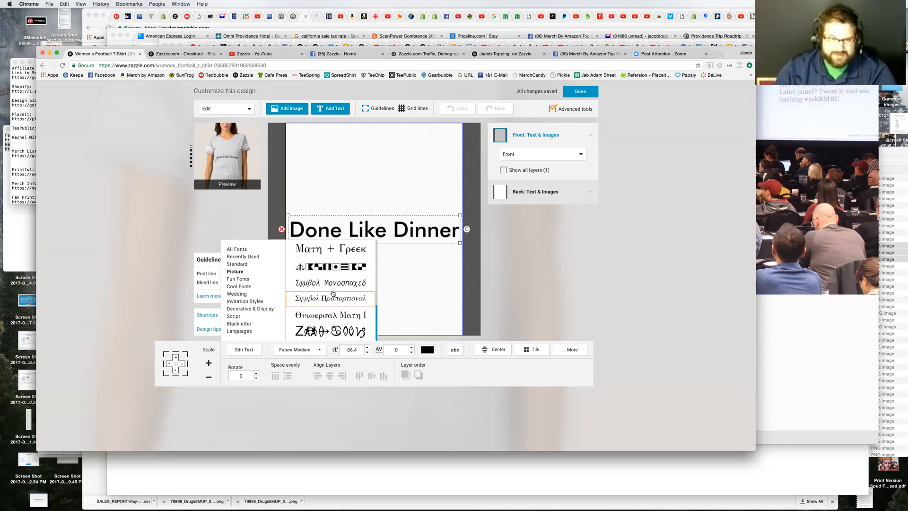
Step: Browse the Fun Fonts category for a typeface, from the A and B fonts through to Finer Uptown and Freestyle IT
{"action": "left_click", "coordinate": [257, 280]}
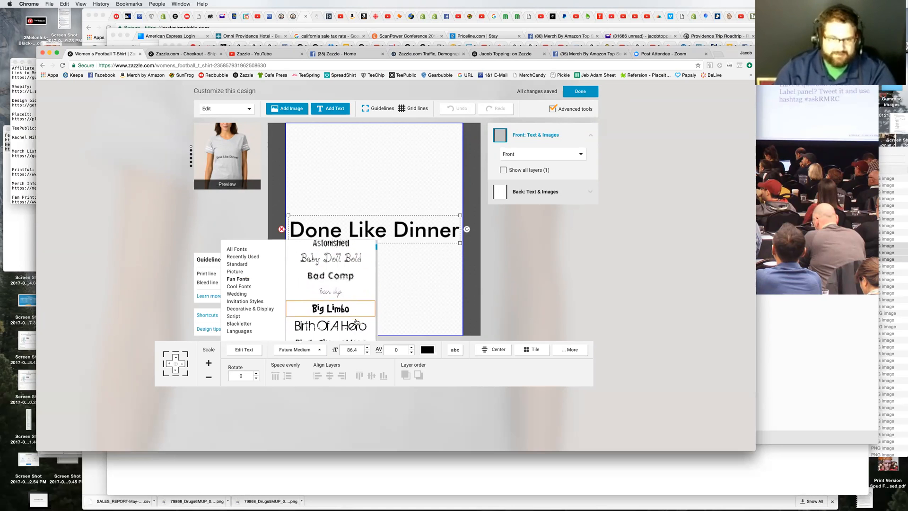
{"action": "scroll", "coordinate": [356, 322], "scroll_direction": "down", "scroll_amount": 1}
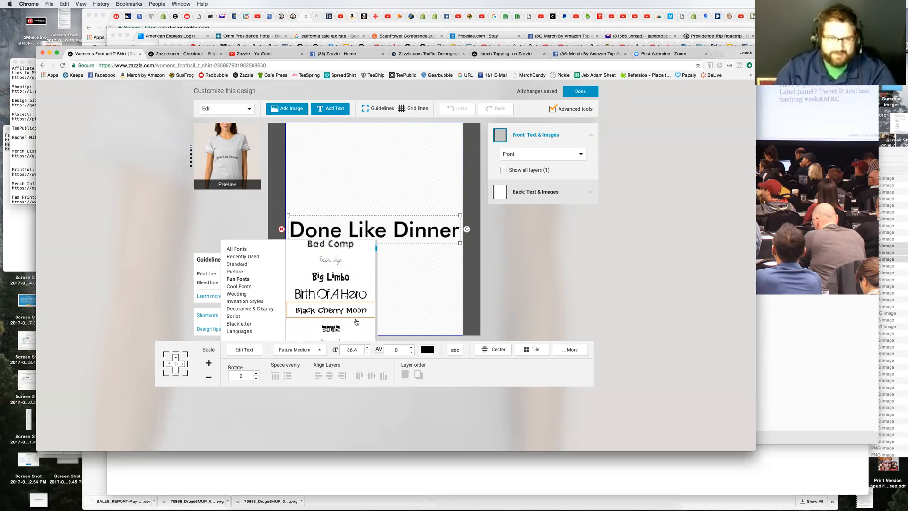
{"action": "scroll", "coordinate": [356, 322], "scroll_direction": "up", "scroll_amount": 2}
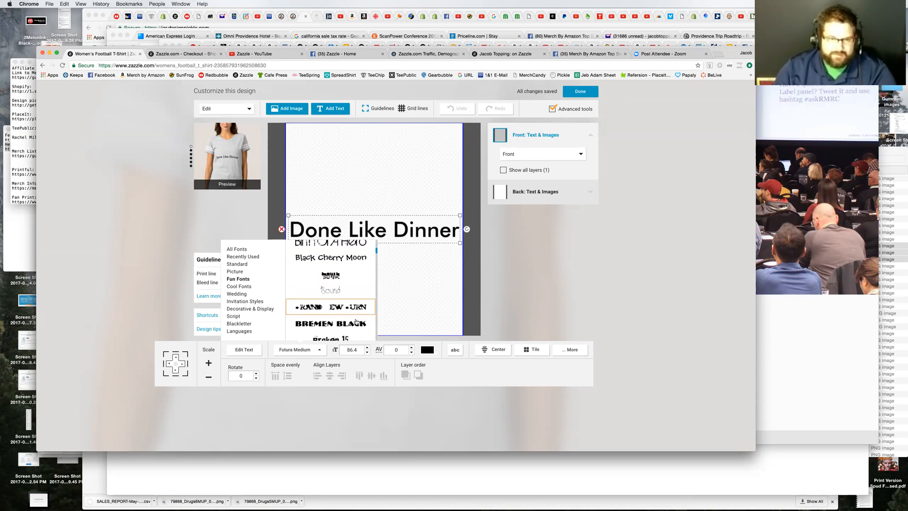
{"action": "scroll", "coordinate": [356, 322], "scroll_direction": "down", "scroll_amount": 2}
{"action": "scroll", "coordinate": [356, 322], "scroll_direction": "down", "scroll_amount": 5}
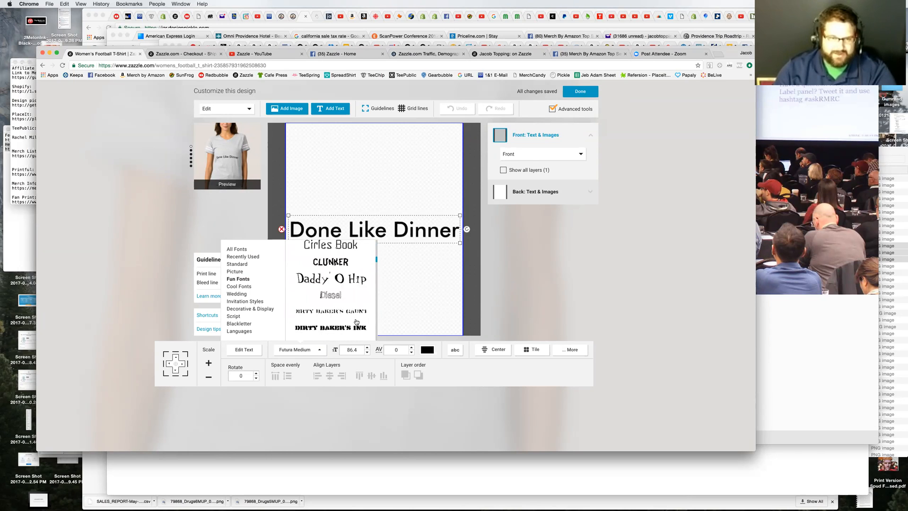
{"action": "scroll", "coordinate": [356, 322], "scroll_direction": "down", "scroll_amount": 2}
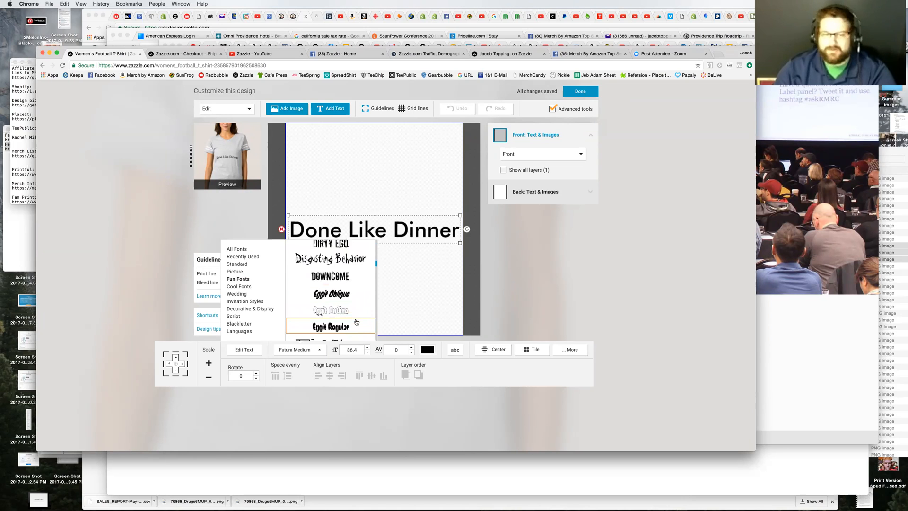
{"action": "scroll", "coordinate": [357, 322], "scroll_direction": "down", "scroll_amount": 5}
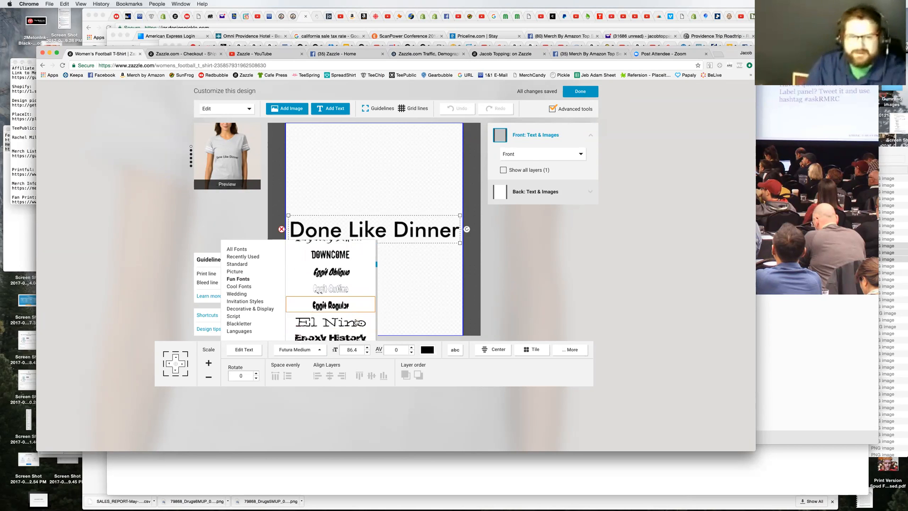
{"action": "scroll", "coordinate": [356, 322], "scroll_direction": "down", "scroll_amount": 3}
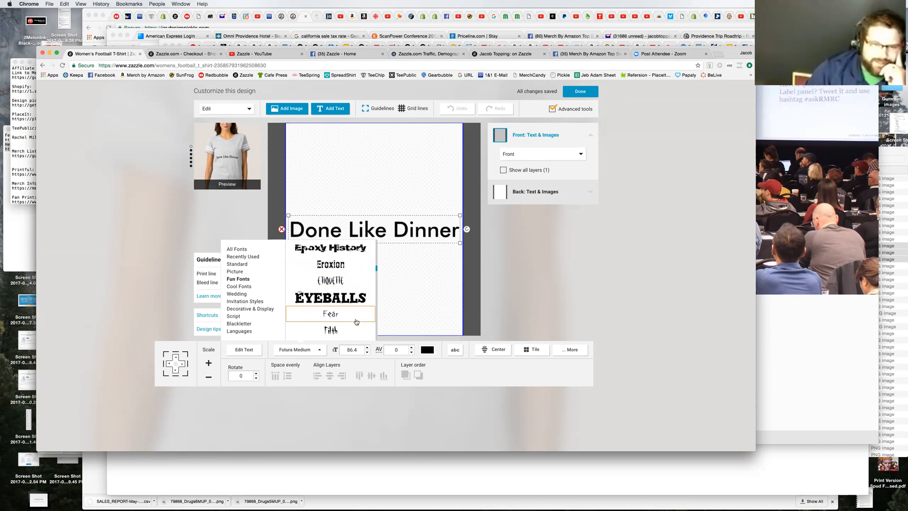
{"action": "scroll", "coordinate": [356, 322], "scroll_direction": "down", "scroll_amount": 1}
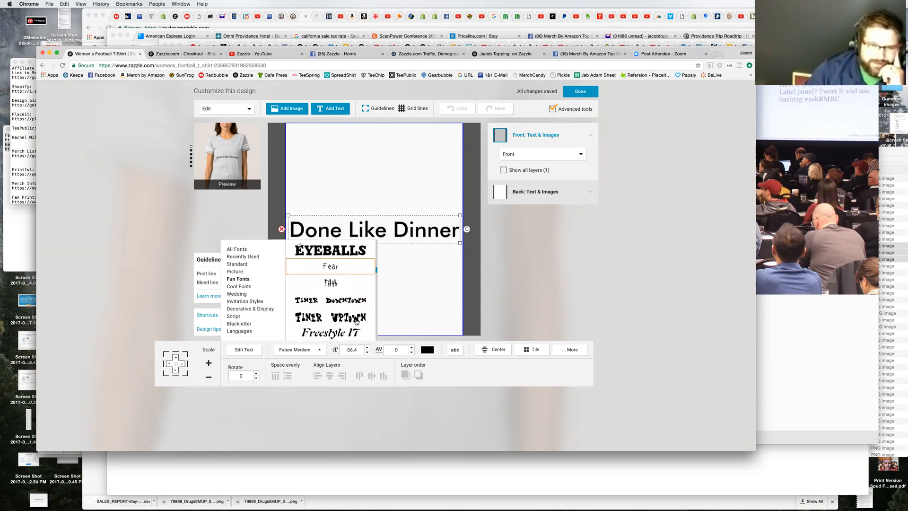
{"action": "scroll", "coordinate": [356, 322], "scroll_direction": "down", "scroll_amount": 1}
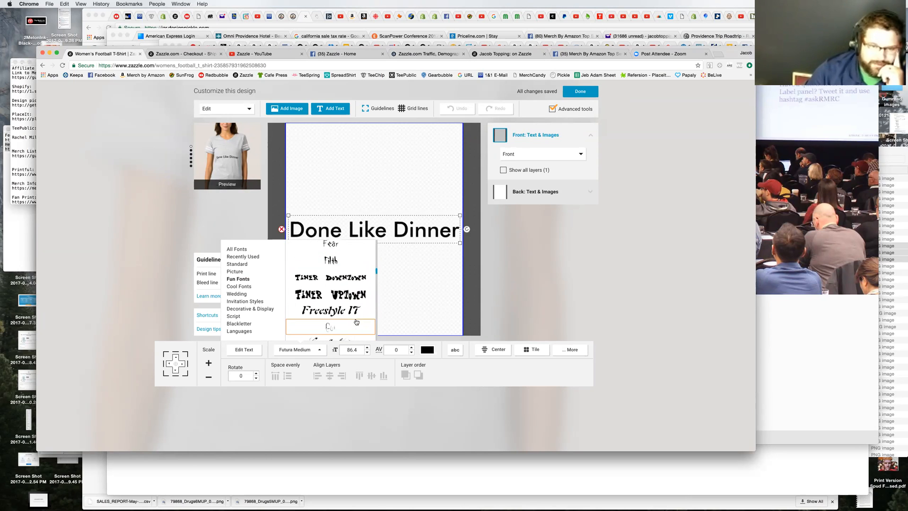
Step: Try the Finer Uptown, Freestyle IT and Hard Rock fonts on the "Done Like Dinner" text
{"action": "left_click", "coordinate": [338, 297]}
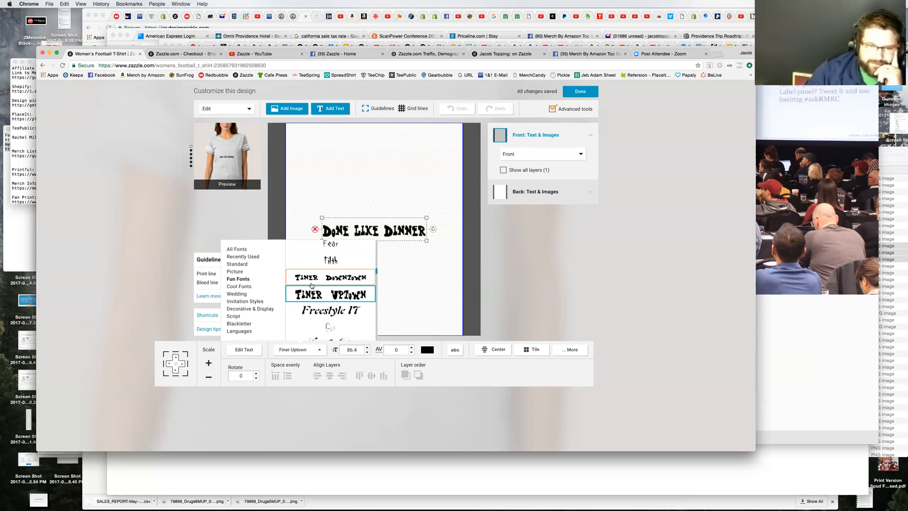
{"action": "scroll", "coordinate": [344, 303], "scroll_direction": "down", "scroll_amount": 1}
{"action": "left_click", "coordinate": [341, 280]}
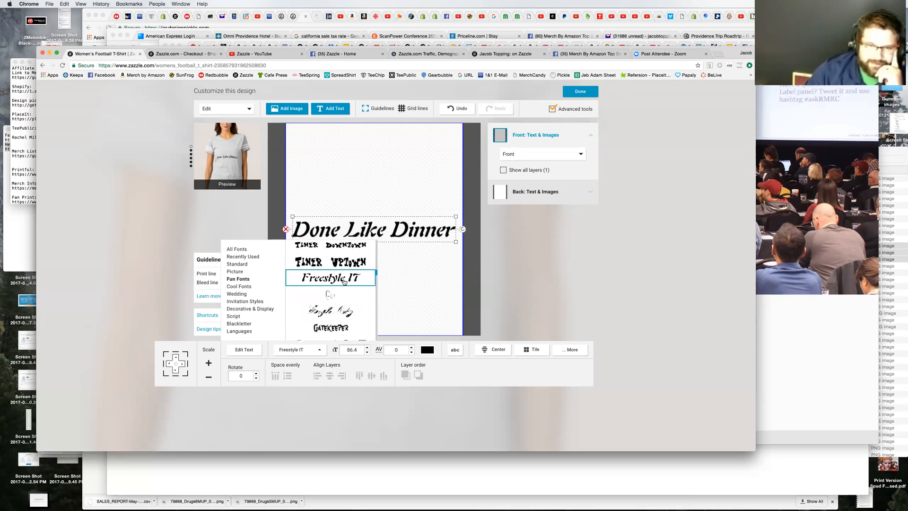
{"action": "scroll", "coordinate": [348, 300], "scroll_direction": "down", "scroll_amount": 1}
{"action": "scroll", "coordinate": [349, 303], "scroll_direction": "down", "scroll_amount": 2}
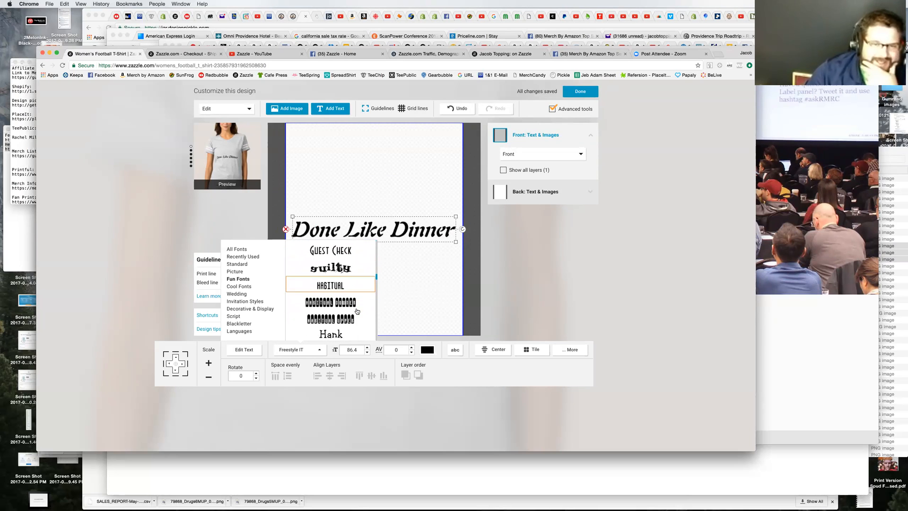
{"action": "scroll", "coordinate": [357, 311], "scroll_direction": "down", "scroll_amount": 3}
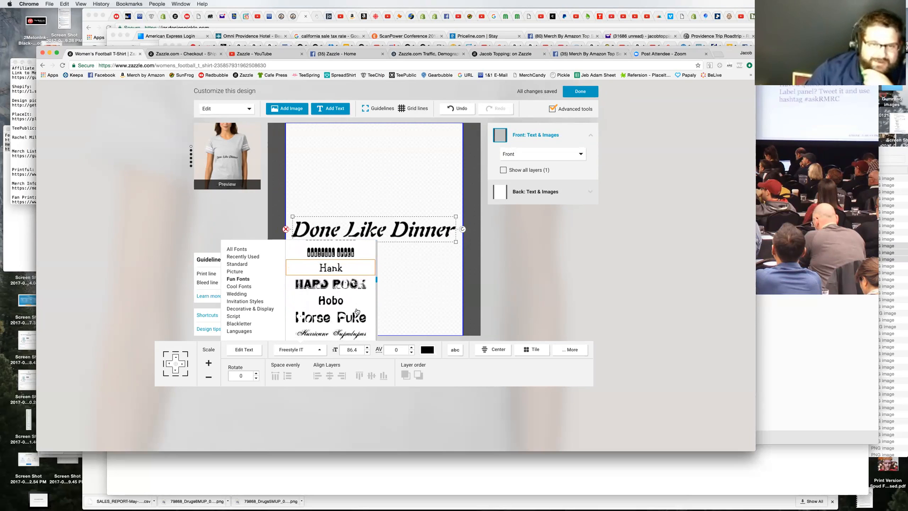
{"action": "scroll", "coordinate": [357, 311], "scroll_direction": "down", "scroll_amount": 1}
{"action": "left_click", "coordinate": [348, 260]}
Step: Apply the Islander fun font to the "Done Like Dinner" text and close the font list
{"action": "scroll", "coordinate": [363, 311], "scroll_direction": "down", "scroll_amount": 3}
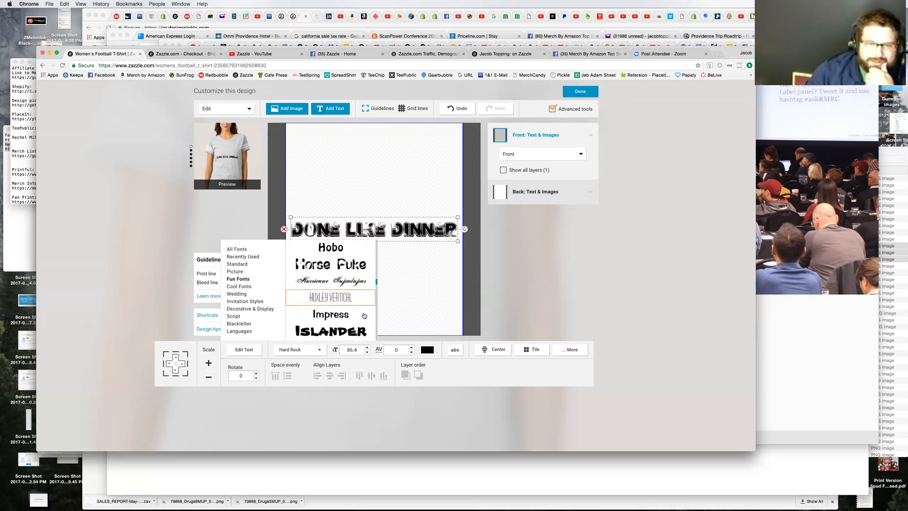
{"action": "scroll", "coordinate": [364, 315], "scroll_direction": "down", "scroll_amount": 2}
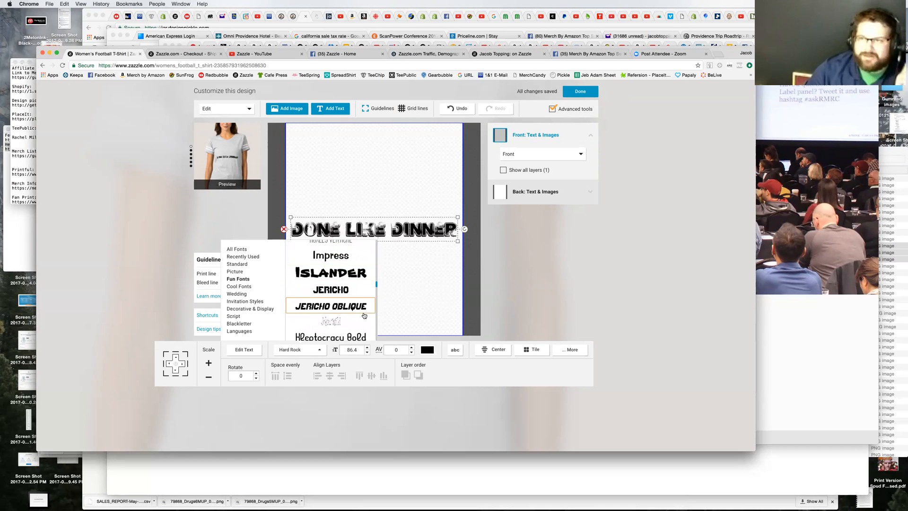
{"action": "left_click", "coordinate": [333, 273]}
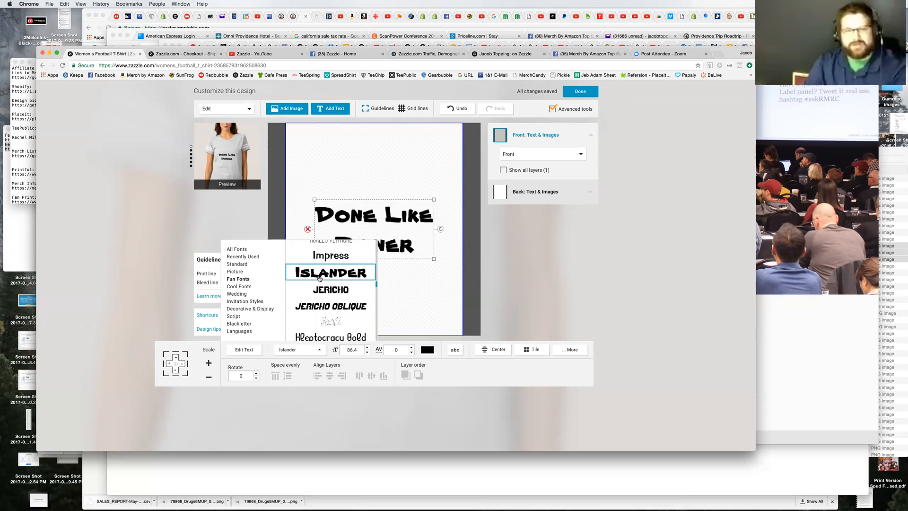
{"action": "left_click", "coordinate": [395, 301]}
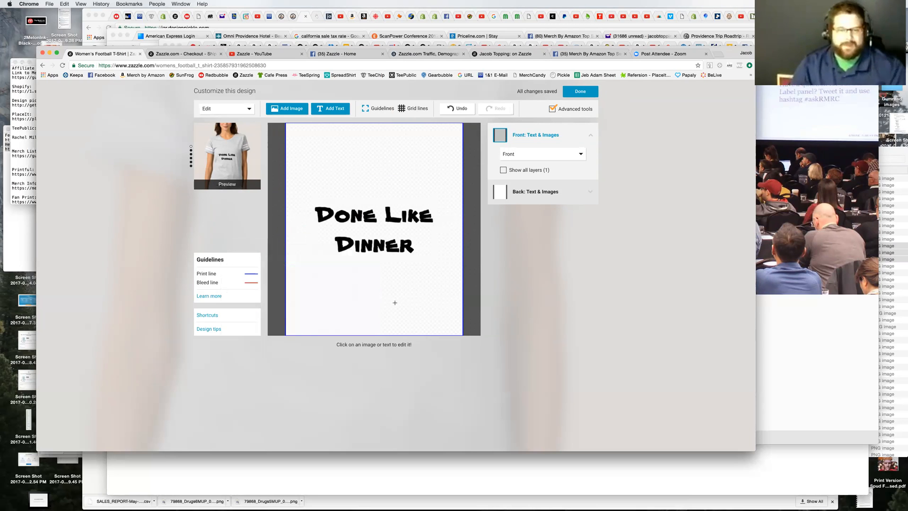
Step: Set the font size of the "Done Like Dinner" text to 96.4
{"action": "left_click", "coordinate": [377, 237]}
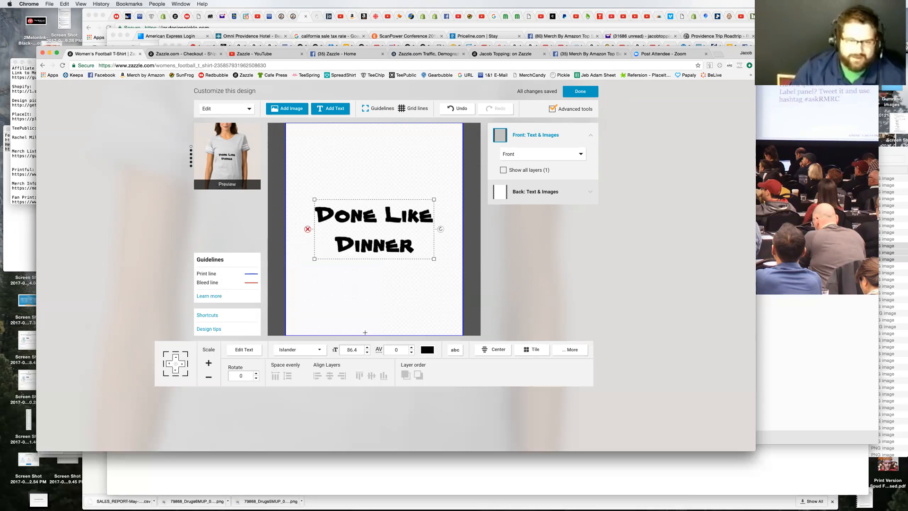
{"action": "left_click", "coordinate": [353, 348]}
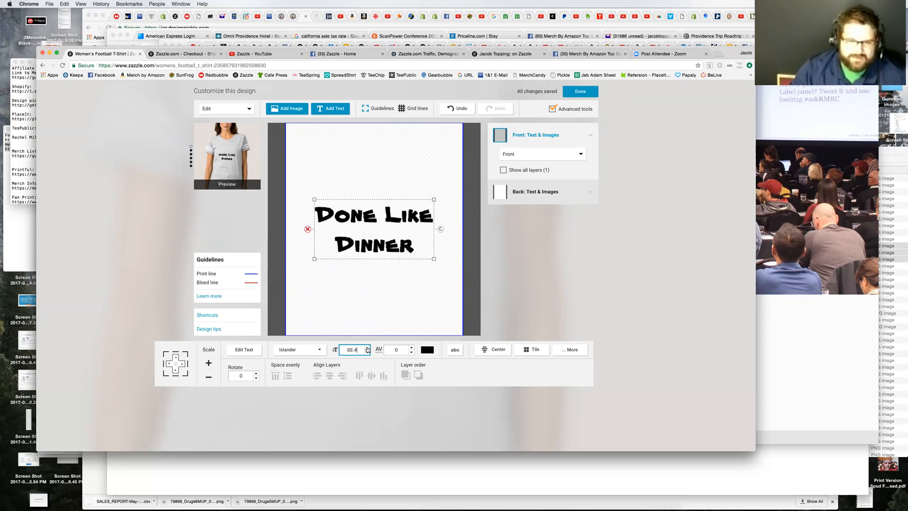
{"action": "left_click", "coordinate": [367, 348]}
{"action": "left_click", "coordinate": [367, 348]}
{"action": "left_click", "coordinate": [367, 348]}
{"action": "left_click", "coordinate": [367, 347]}
{"action": "left_click", "coordinate": [367, 347]}
{"action": "left_click", "coordinate": [368, 348]}
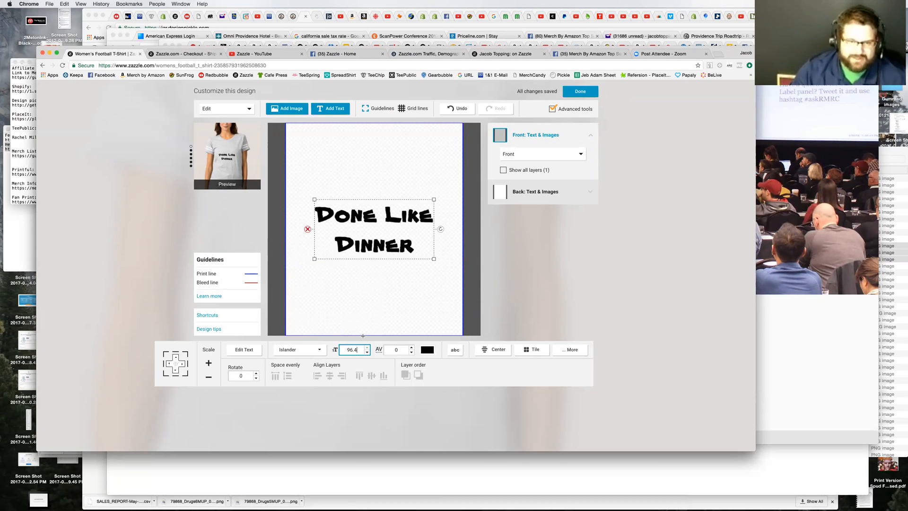
{"action": "left_click", "coordinate": [381, 286]}
{"action": "left_click", "coordinate": [378, 260]}
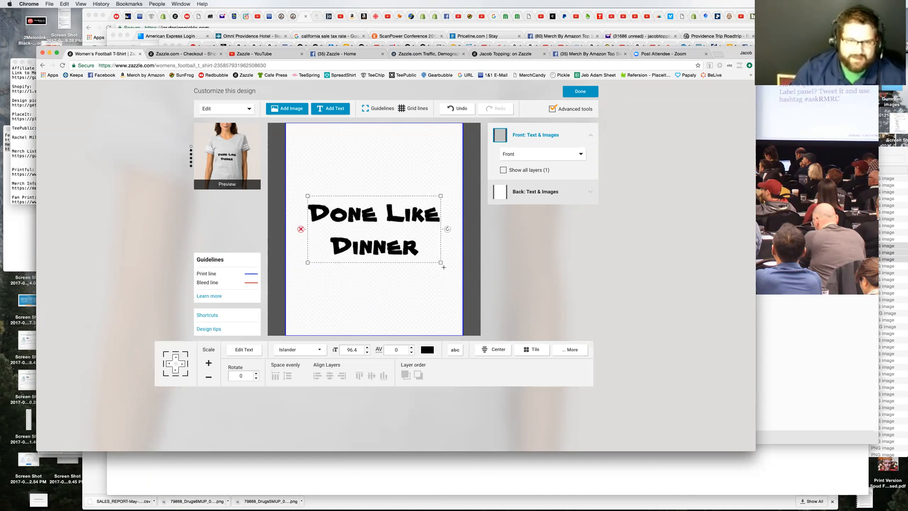
Step: Enlarge the text on the canvas to a font size of about 109 and set its letter spacing to 0.25
{"action": "left_click_drag", "start_coordinate": [440, 262], "coordinate": [441, 309]}
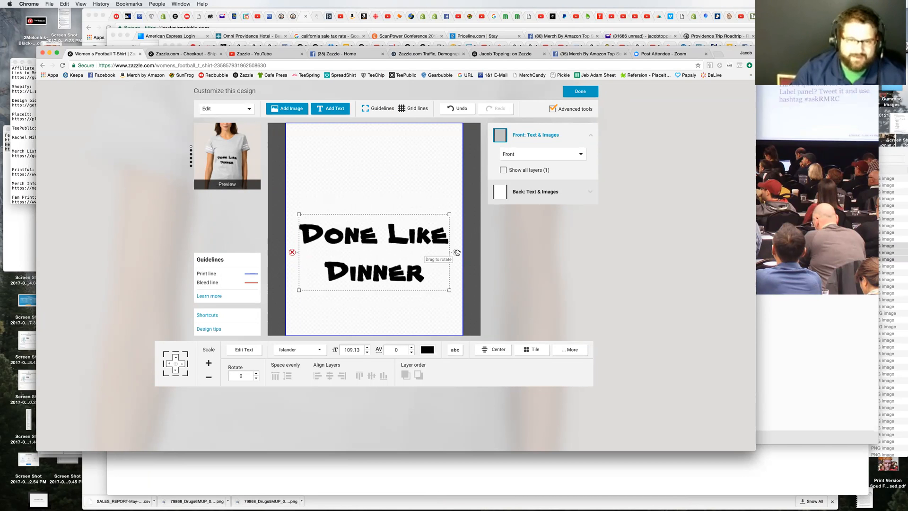
{"action": "mouse_move", "coordinate": [458, 253]}
{"action": "left_mouse_down"}
{"action": "mouse_move", "coordinate": [451, 281]}
{"action": "mouse_move", "coordinate": [458, 222]}
{"action": "mouse_move", "coordinate": [448, 218]}
{"action": "mouse_move", "coordinate": [456, 255]}
{"action": "left_mouse_up"}
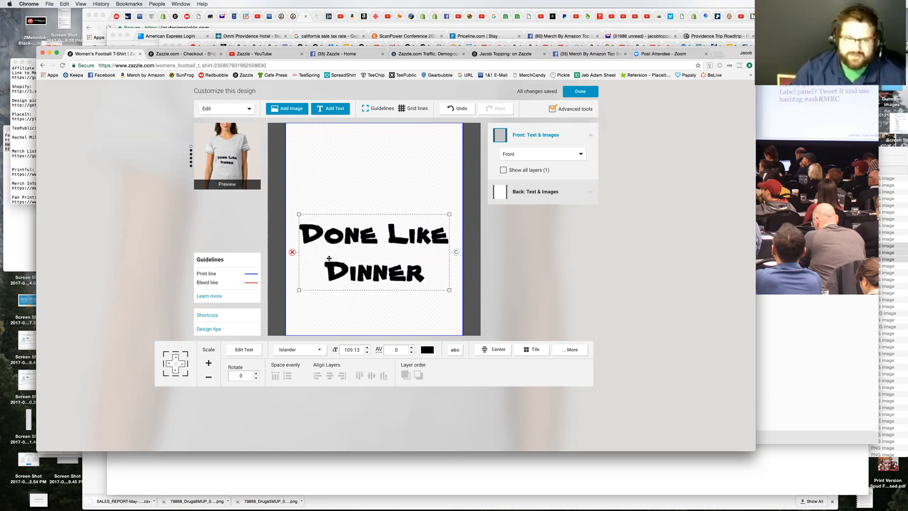
{"action": "left_click", "coordinate": [404, 350]}
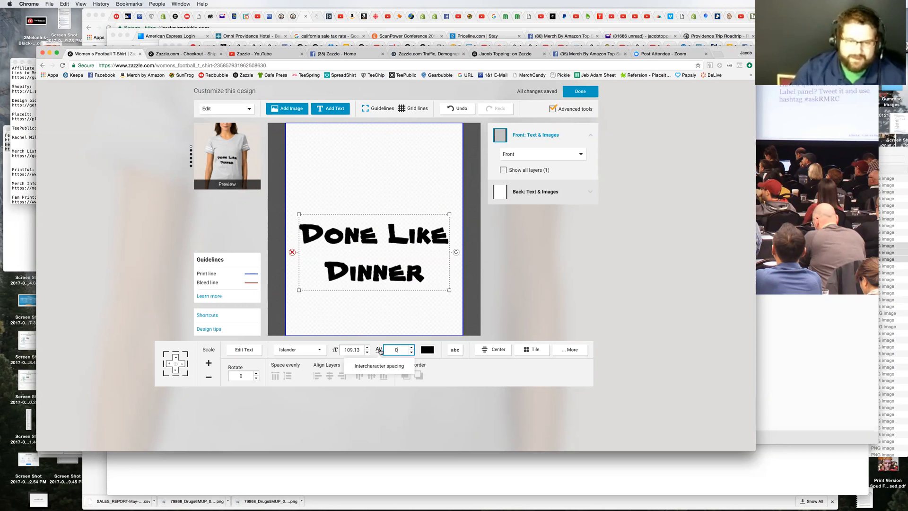
{"action": "left_click", "coordinate": [412, 348]}
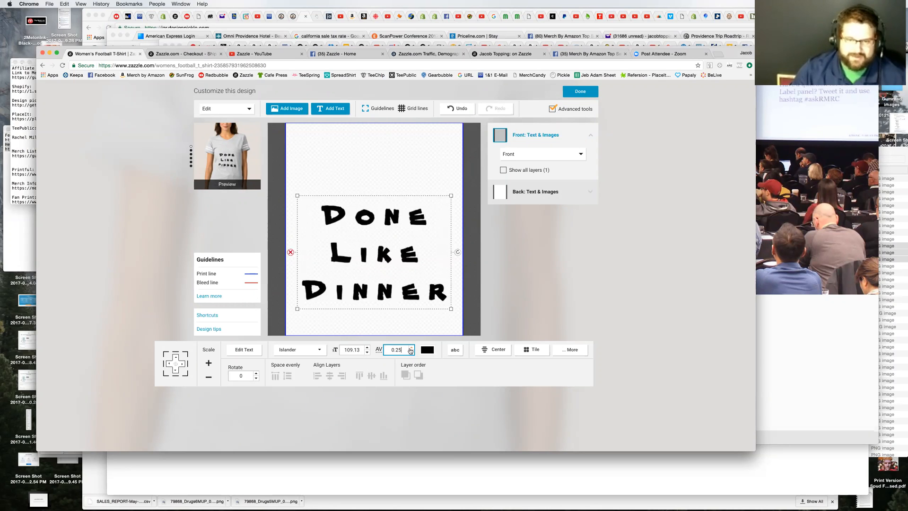
Step: Try the upward-arched curved style on the "Done Like Dinner" text and switch it to the vertical text style
{"action": "left_click", "coordinate": [455, 350]}
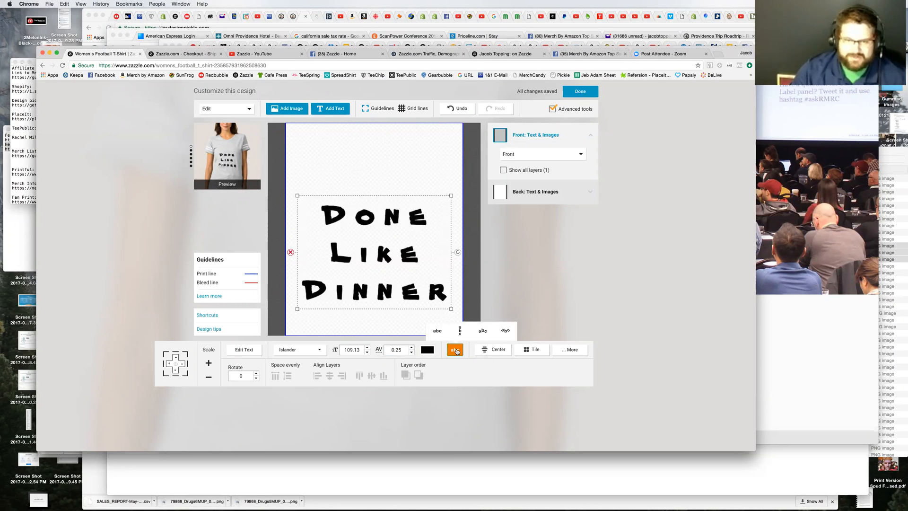
{"action": "left_click", "coordinate": [482, 330]}
{"action": "left_click_drag", "start_coordinate": [390, 254], "coordinate": [390, 169]}
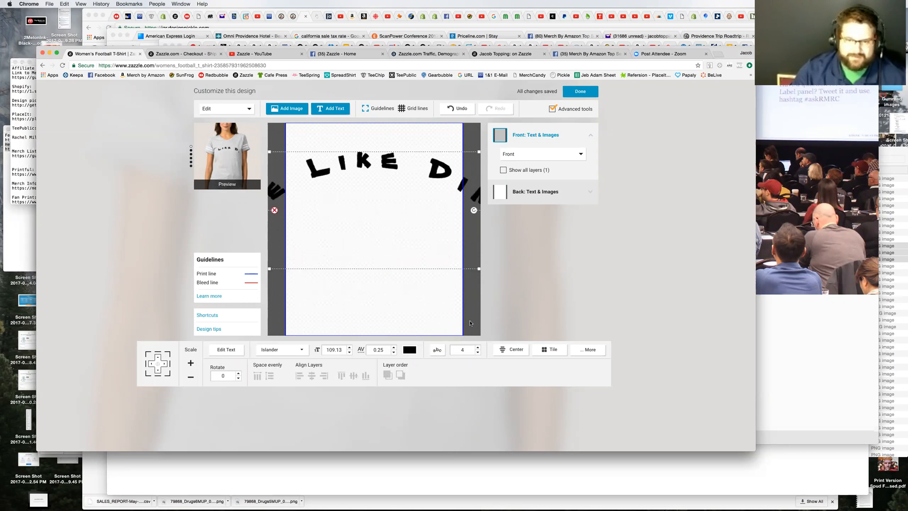
{"action": "left_click", "coordinate": [438, 350]}
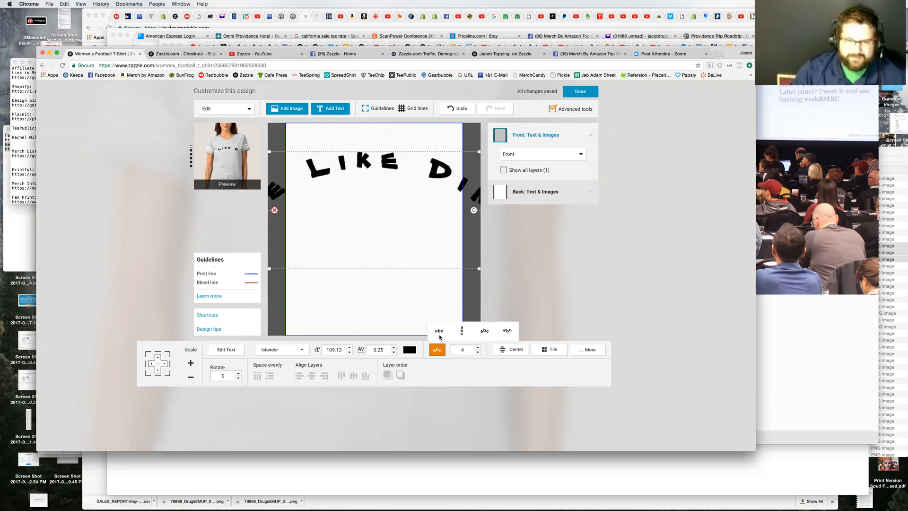
{"action": "left_click", "coordinate": [458, 332]}
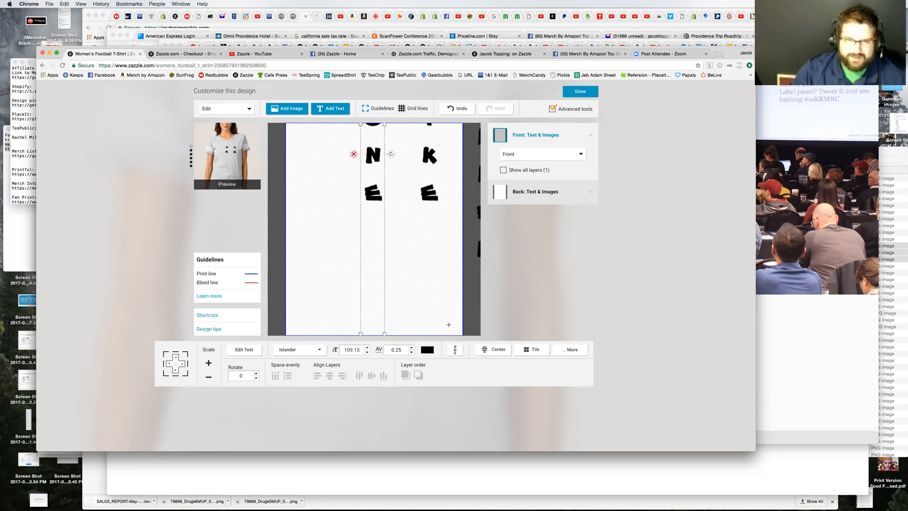
Step: Shrink the vertical "Done Like Dinner" text on the canvas and reduce its font size to 72.22
{"action": "left_click_drag", "start_coordinate": [397, 246], "coordinate": [376, 278]}
{"action": "left_click", "coordinate": [384, 243]}
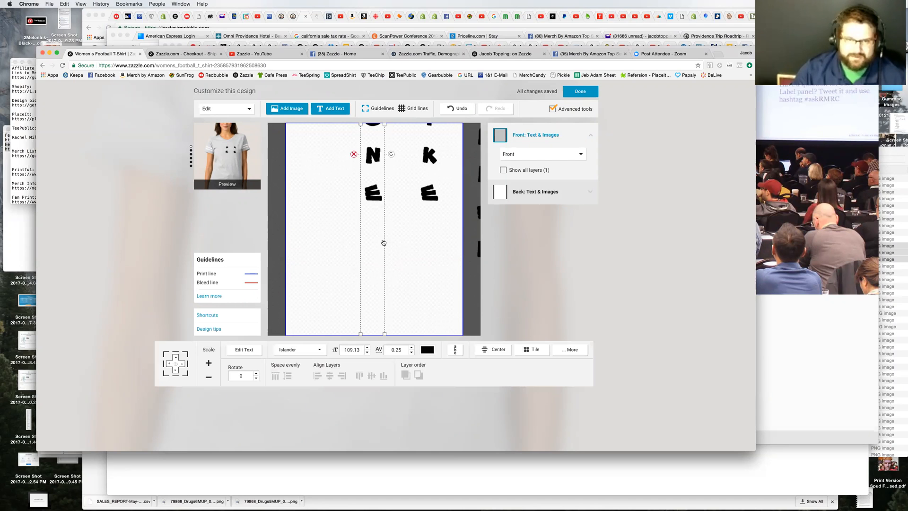
{"action": "left_click_drag", "start_coordinate": [384, 333], "coordinate": [385, 232]}
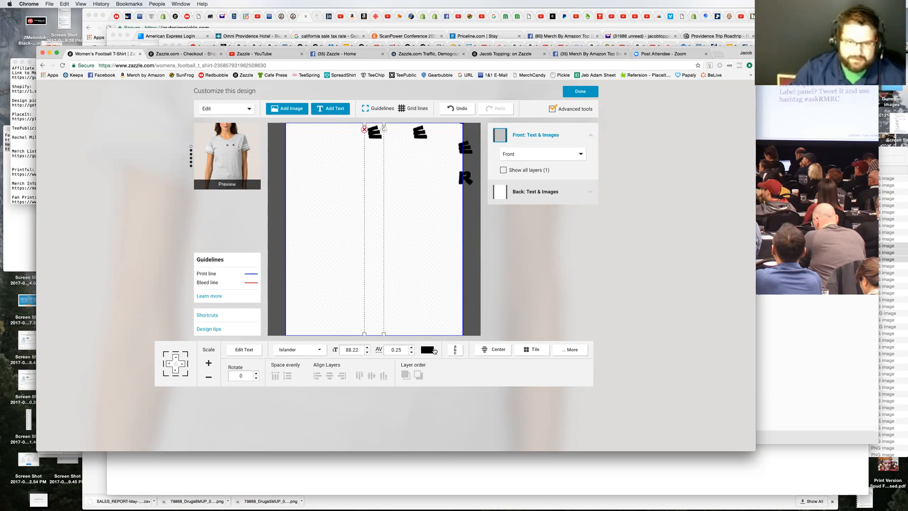
{"action": "left_click", "coordinate": [367, 353]}
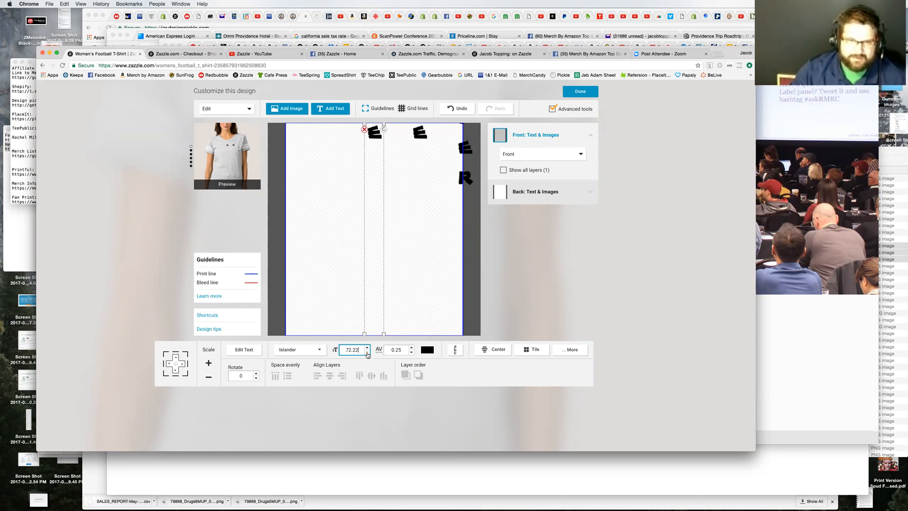
Step: Move the vertical text so all three word columns sit inside the print area
{"action": "left_click", "coordinate": [402, 182]}
{"action": "left_click", "coordinate": [377, 187]}
{"action": "left_click_drag", "start_coordinate": [371, 195], "coordinate": [319, 284]}
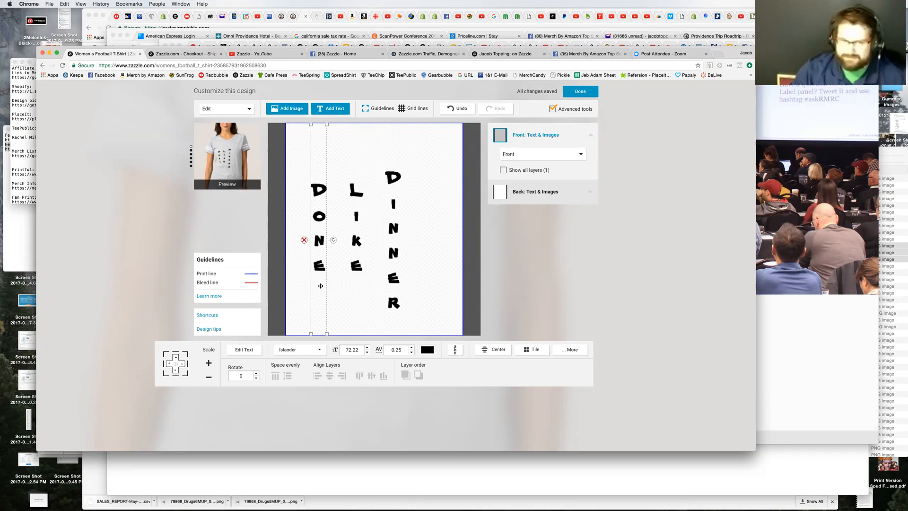
{"action": "left_click_drag", "start_coordinate": [320, 293], "coordinate": [327, 287]}
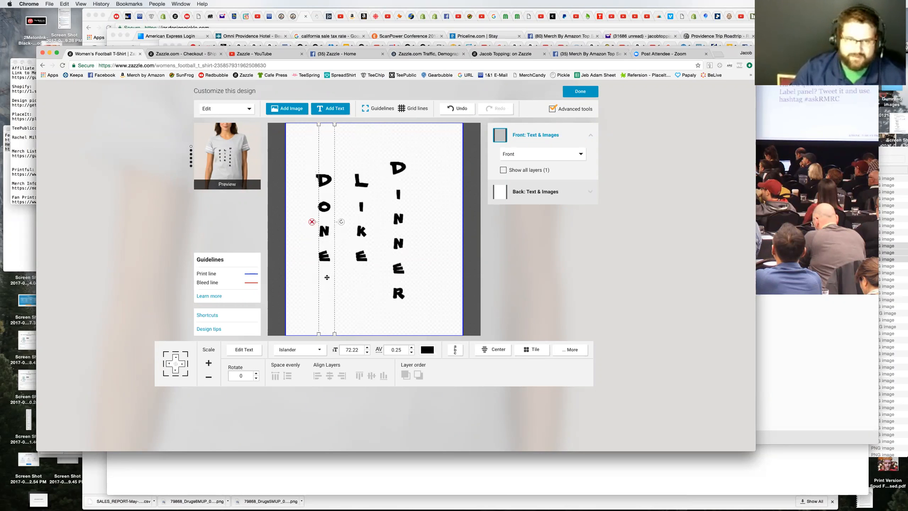
Step: Try the downward-curved style on the "Done Like Dinner" text and switch it to the straight horizontal style
{"action": "left_click", "coordinate": [459, 353]}
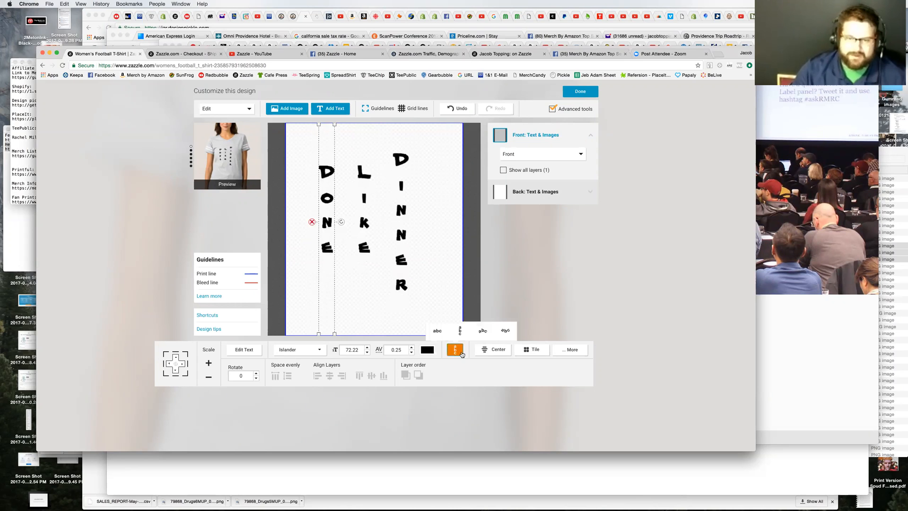
{"action": "left_click", "coordinate": [503, 331]}
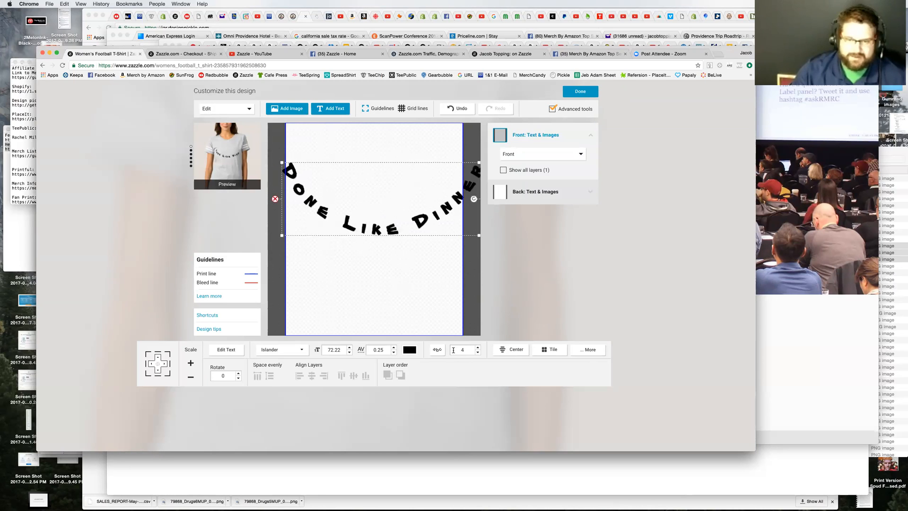
{"action": "left_click", "coordinate": [437, 349]}
{"action": "left_click", "coordinate": [439, 330]}
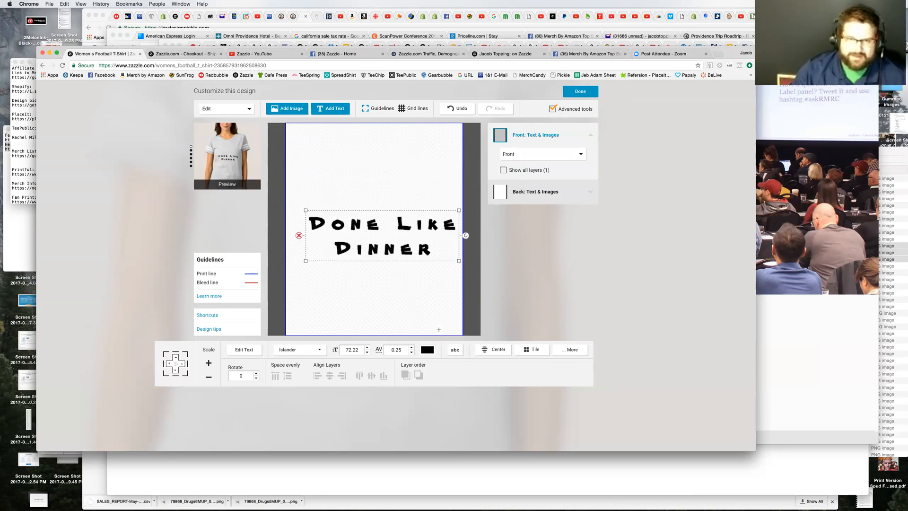
Step: Try left and right alignment on the text, set it to center align, and move it near the top of the print area
{"action": "left_click_drag", "start_coordinate": [382, 232], "coordinate": [375, 201]}
{"action": "left_click", "coordinate": [494, 346]}
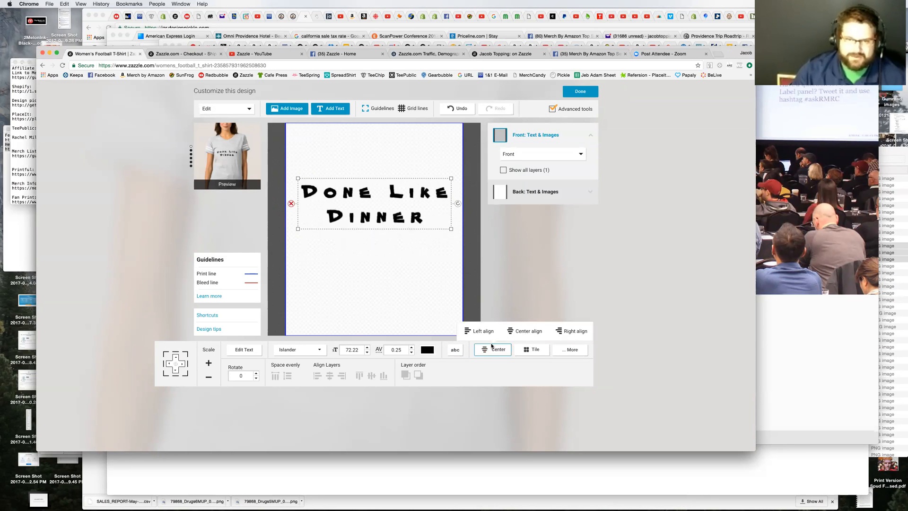
{"action": "left_click", "coordinate": [485, 331]}
{"action": "left_click", "coordinate": [492, 349]}
{"action": "left_click", "coordinate": [572, 332]}
{"action": "left_click", "coordinate": [492, 349]}
{"action": "left_click", "coordinate": [520, 331]}
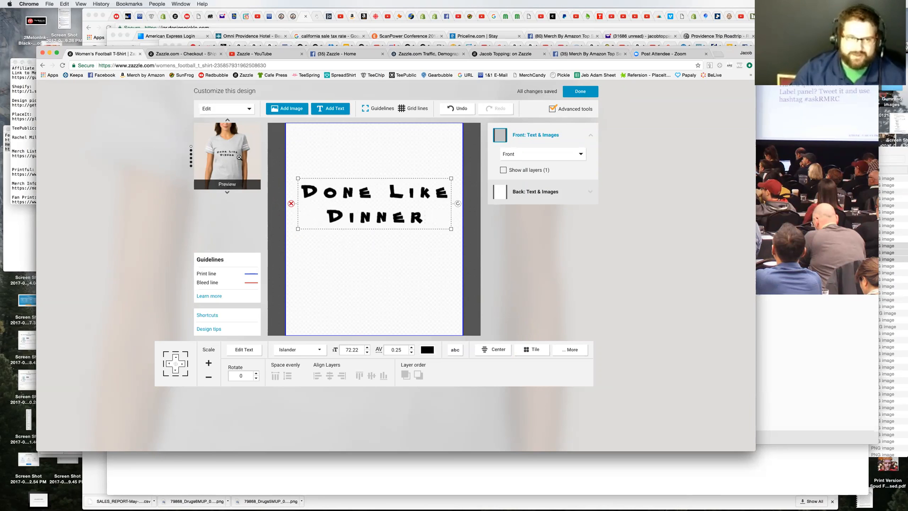
{"action": "left_click_drag", "start_coordinate": [380, 204], "coordinate": [379, 163]}
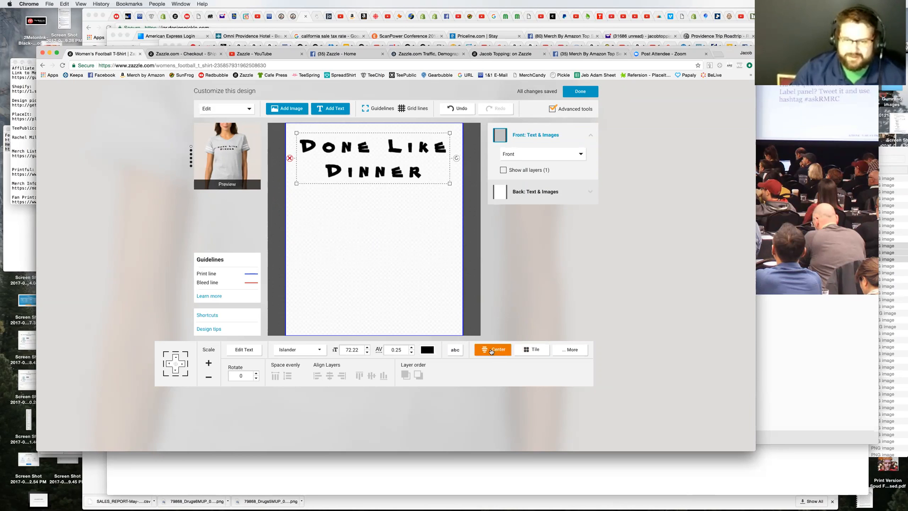
{"action": "mouse_move", "coordinate": [492, 353]}
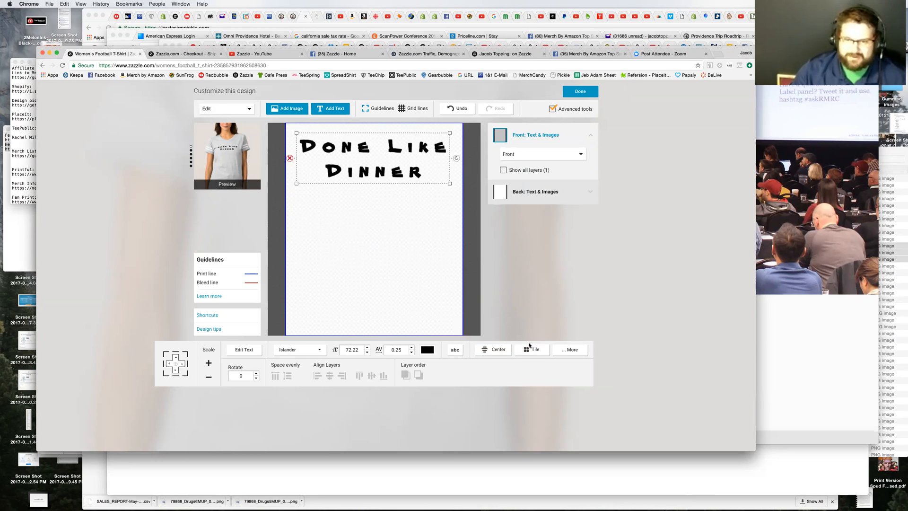
Step: Try the Basic, Half Brick, Half Drop and Mirror tile patterns on the text and return it to the untiled Center option
{"action": "mouse_move", "coordinate": [535, 351]}
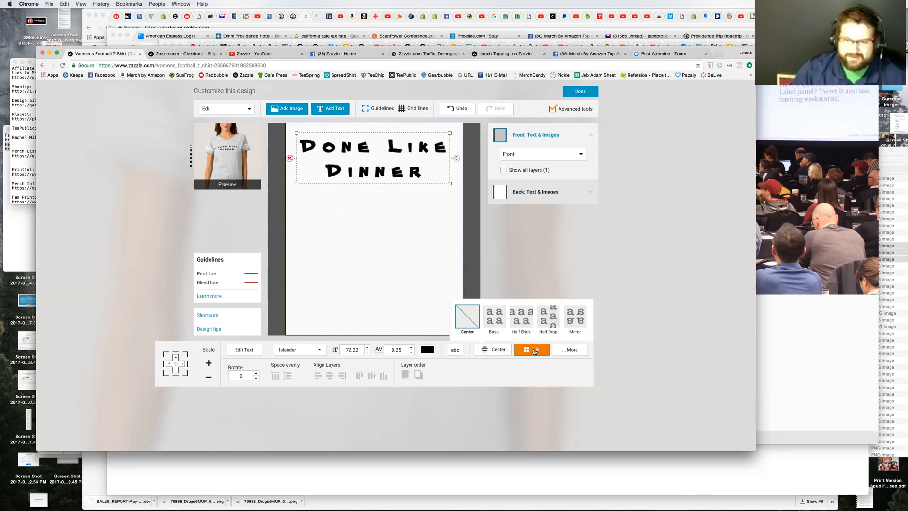
{"action": "left_click", "coordinate": [491, 320]}
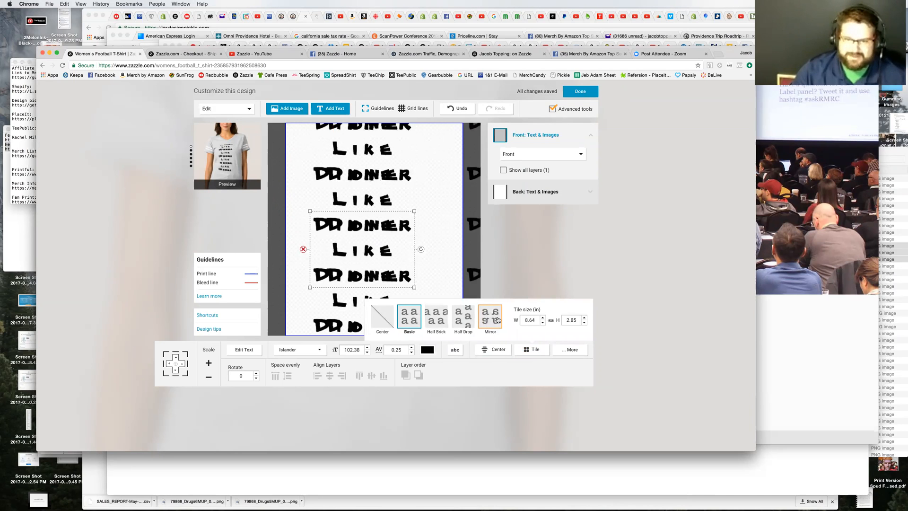
{"action": "left_click", "coordinate": [440, 319]}
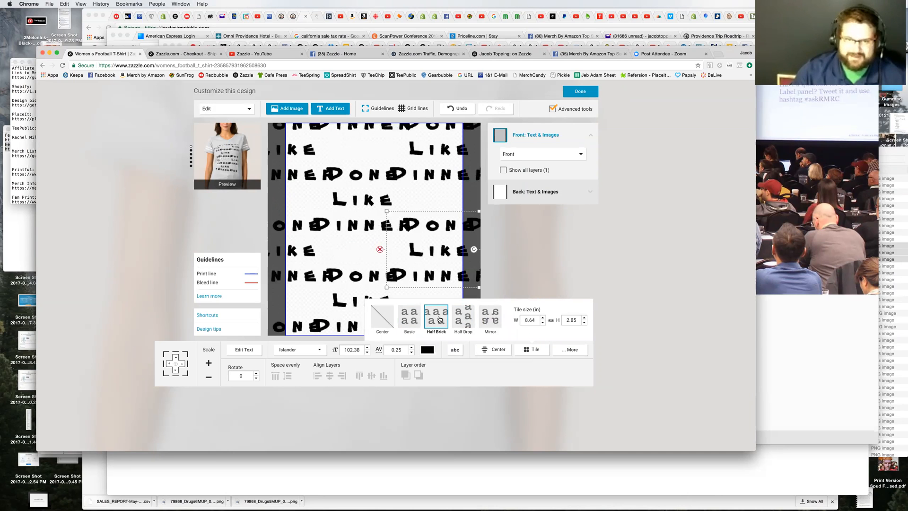
{"action": "left_click", "coordinate": [472, 320]}
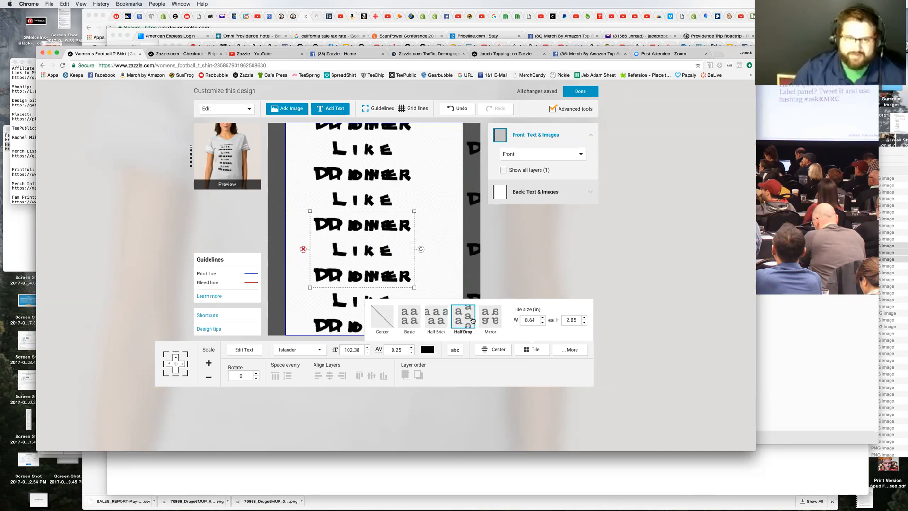
{"action": "left_click", "coordinate": [484, 320]}
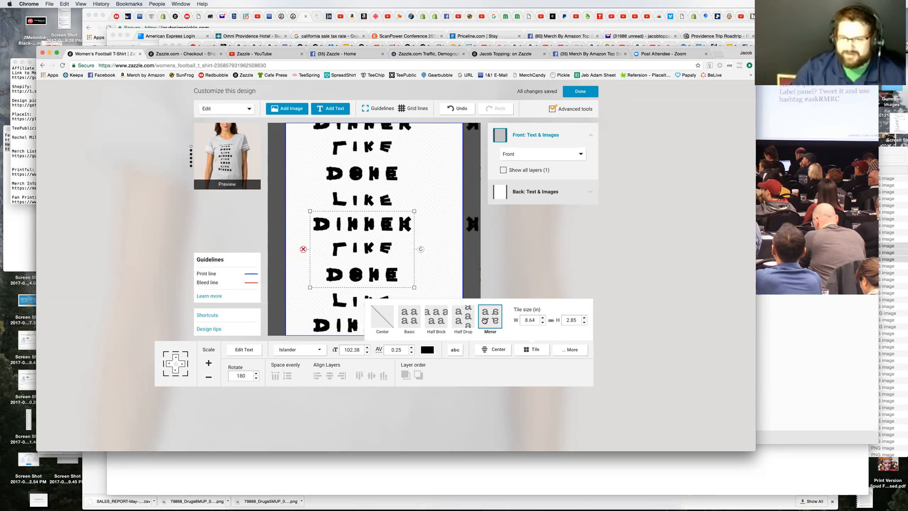
{"action": "left_click", "coordinate": [406, 320]}
{"action": "left_click", "coordinate": [381, 316]}
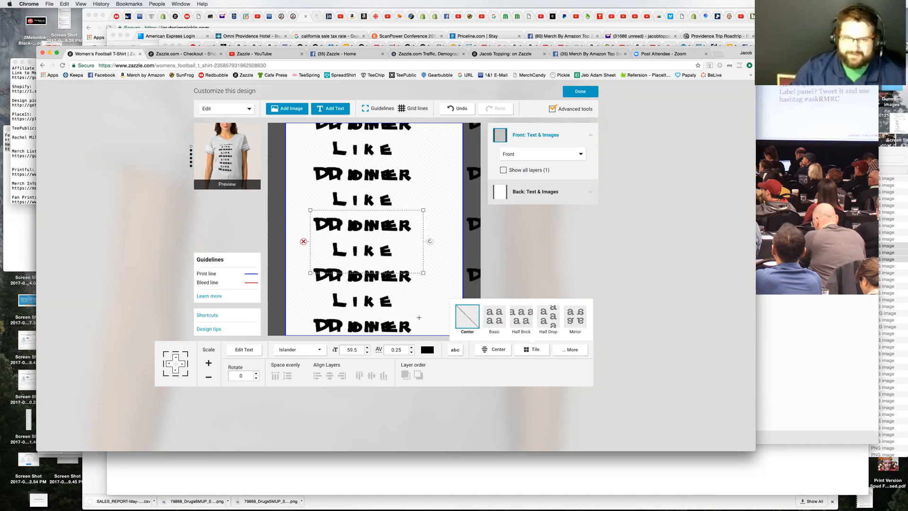
Step: Move the untiled text to the upper part of the print area and center-align it
{"action": "left_click_drag", "start_coordinate": [388, 222], "coordinate": [390, 174]}
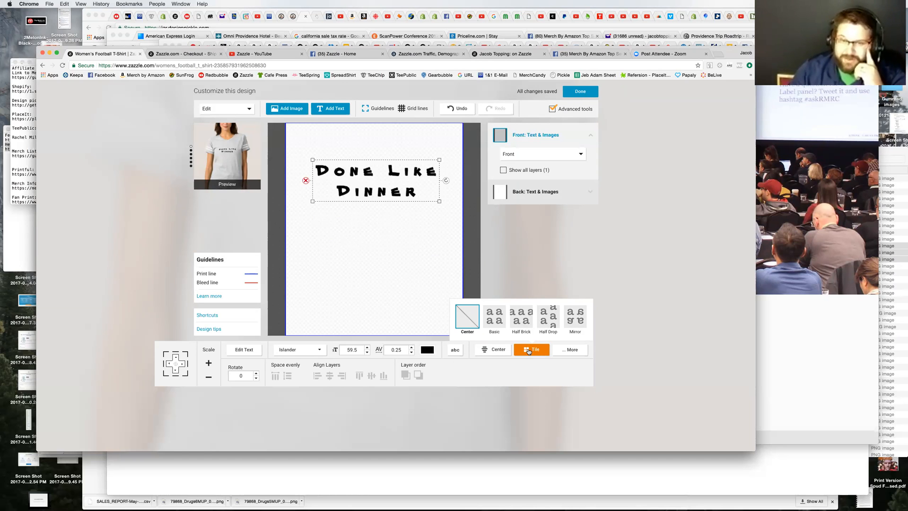
{"action": "left_click", "coordinate": [490, 353]}
{"action": "left_click", "coordinate": [516, 333]}
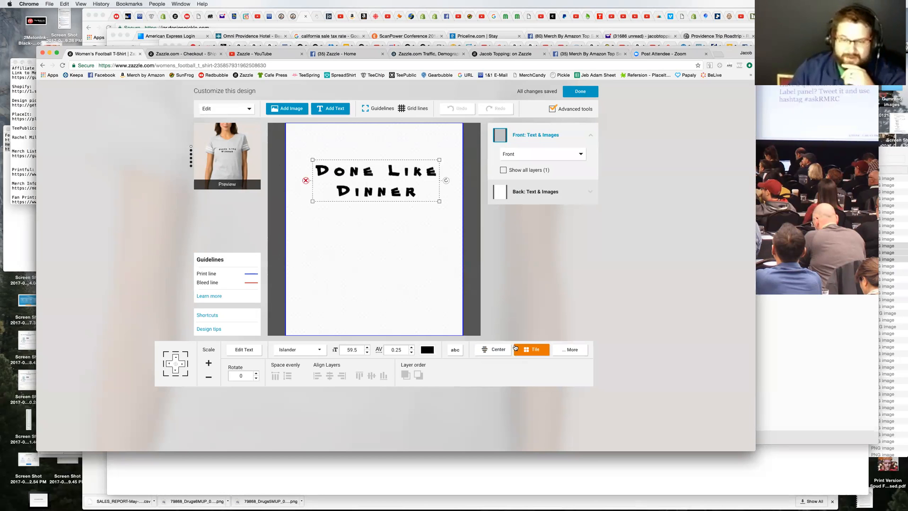
Step: Open the text's additional options to examine the lock, permanent visibility and template object settings
{"action": "left_click", "coordinate": [573, 350]}
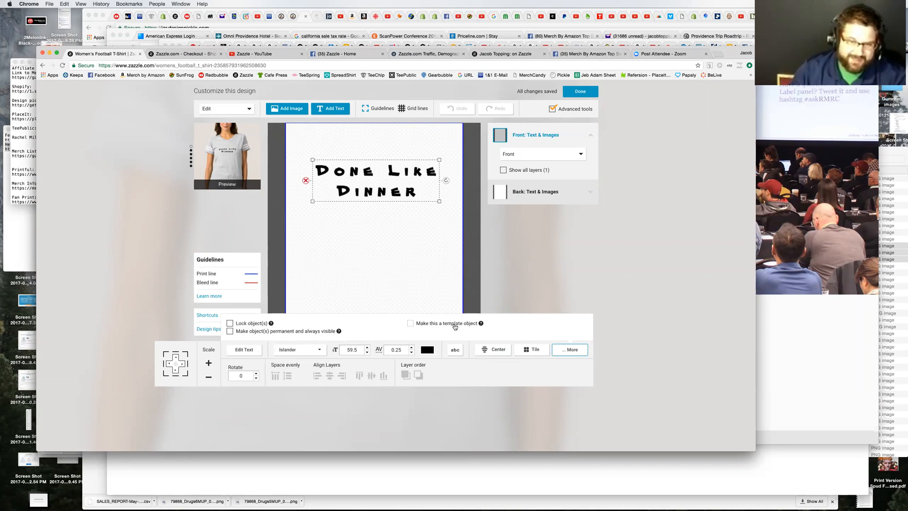
{"action": "mouse_move", "coordinate": [475, 326]}
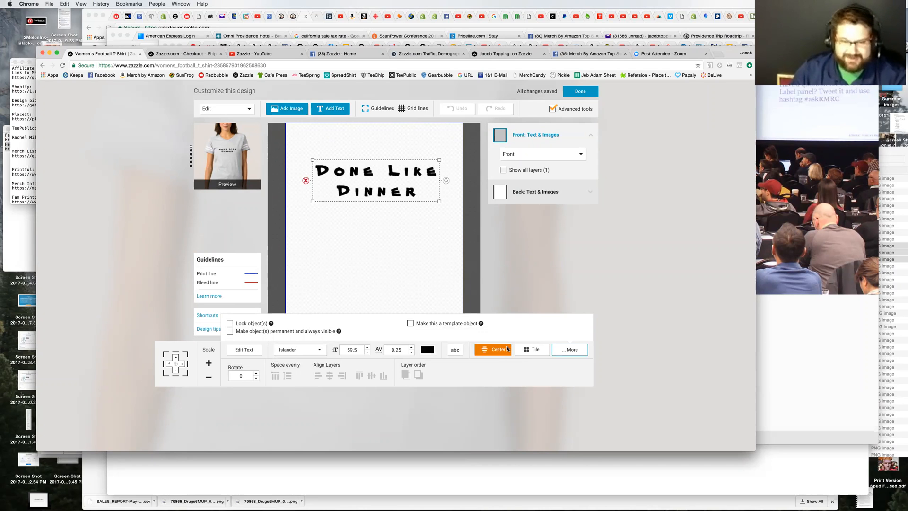
Step: Try rotating the "Done Like Dinner" text to 10 degrees and rotate it back to 0
{"action": "left_click", "coordinate": [256, 375]}
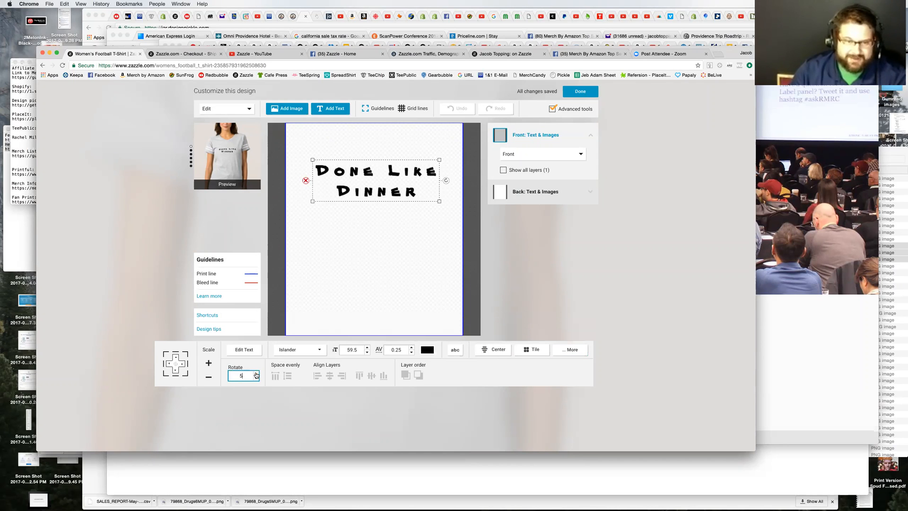
{"action": "left_click", "coordinate": [256, 375]}
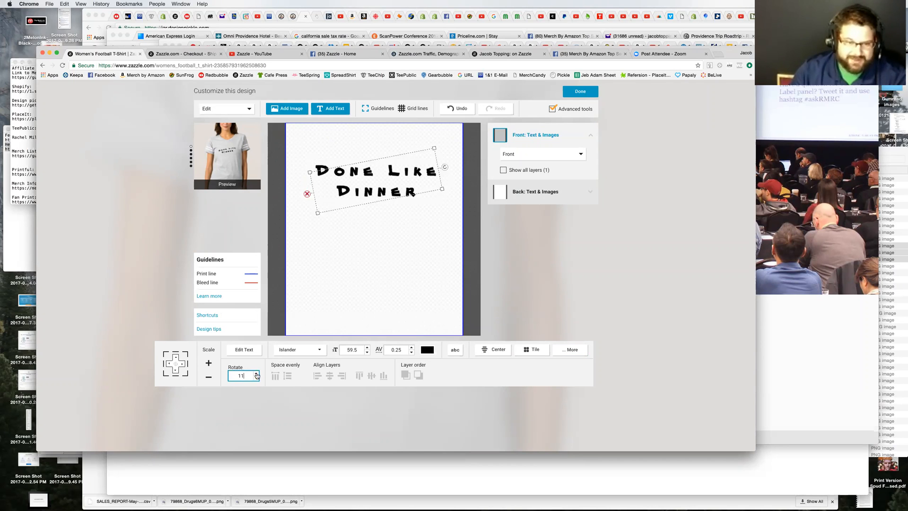
{"action": "left_click", "coordinate": [256, 379]}
{"action": "left_click", "coordinate": [256, 378]}
{"action": "left_click", "coordinate": [257, 380]}
{"action": "left_click", "coordinate": [257, 374]}
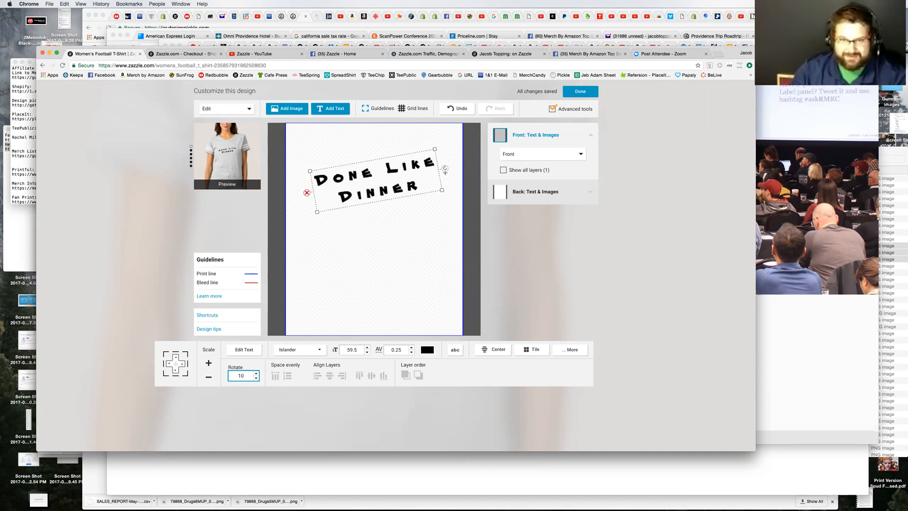
{"action": "left_click_drag", "start_coordinate": [445, 169], "coordinate": [451, 187]}
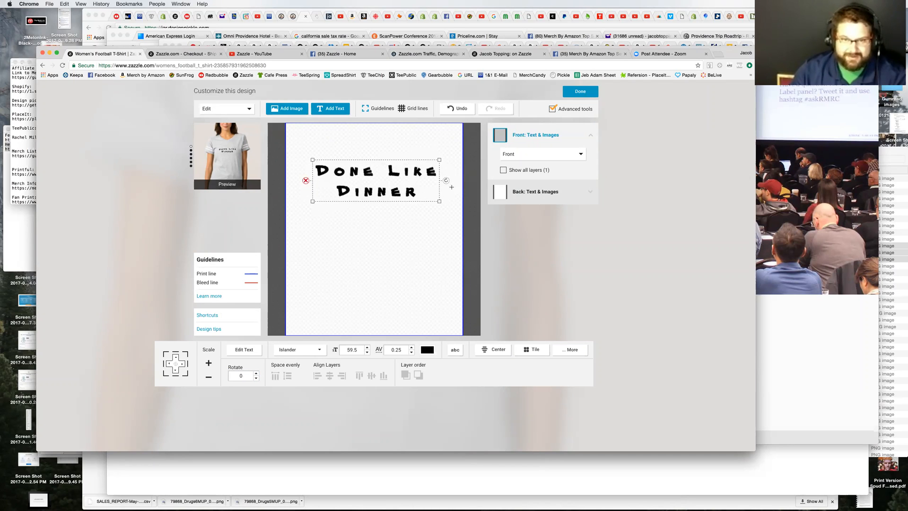
Step: Scale the text up to a font size of 76.94 and place it center-aligned near the top of the print area
{"action": "left_click", "coordinate": [208, 364]}
{"action": "left_click", "coordinate": [208, 364]}
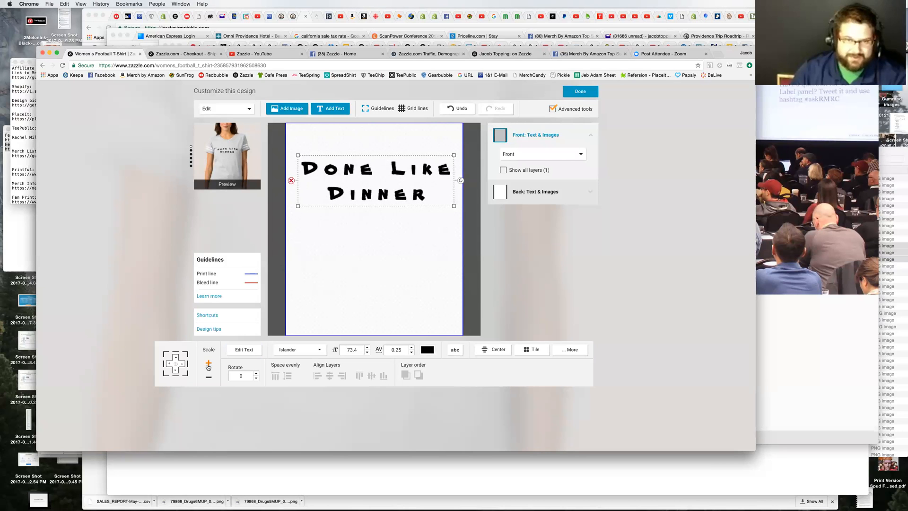
{"action": "left_click", "coordinate": [209, 377]}
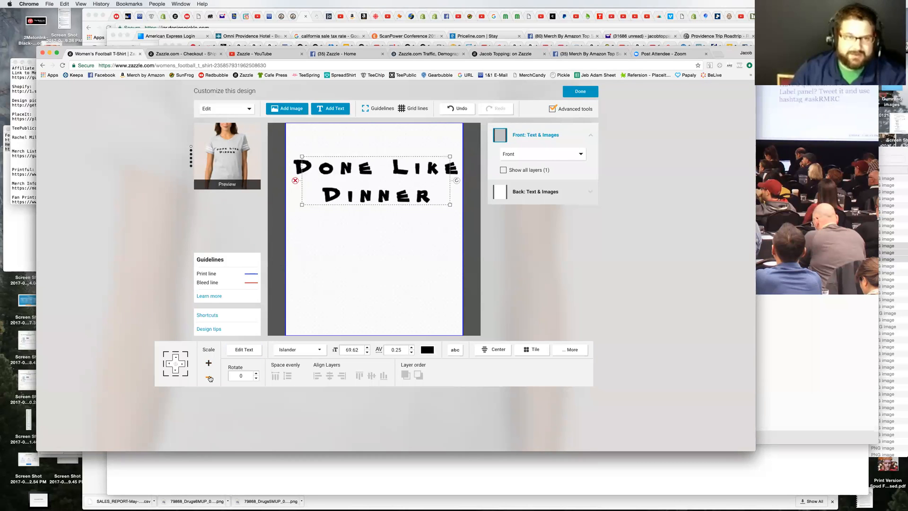
{"action": "left_click_drag", "start_coordinate": [375, 175], "coordinate": [376, 169]}
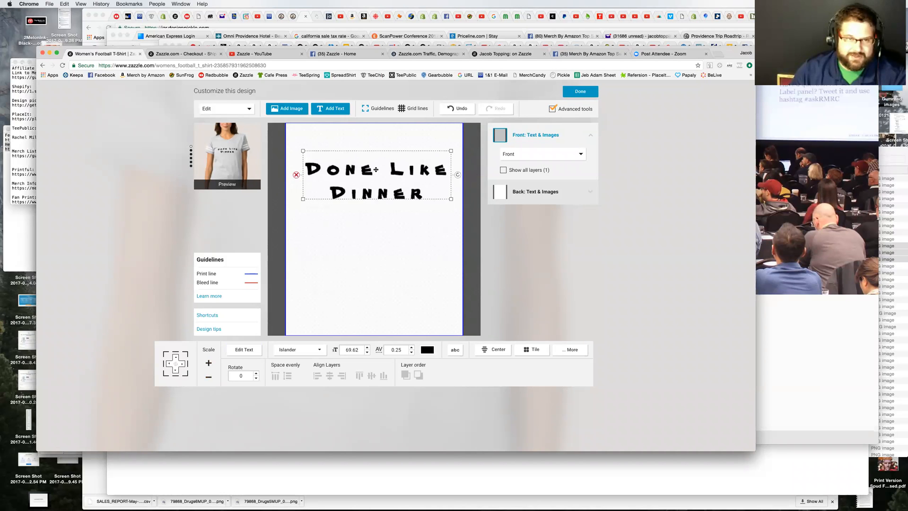
{"action": "left_click", "coordinate": [209, 364]}
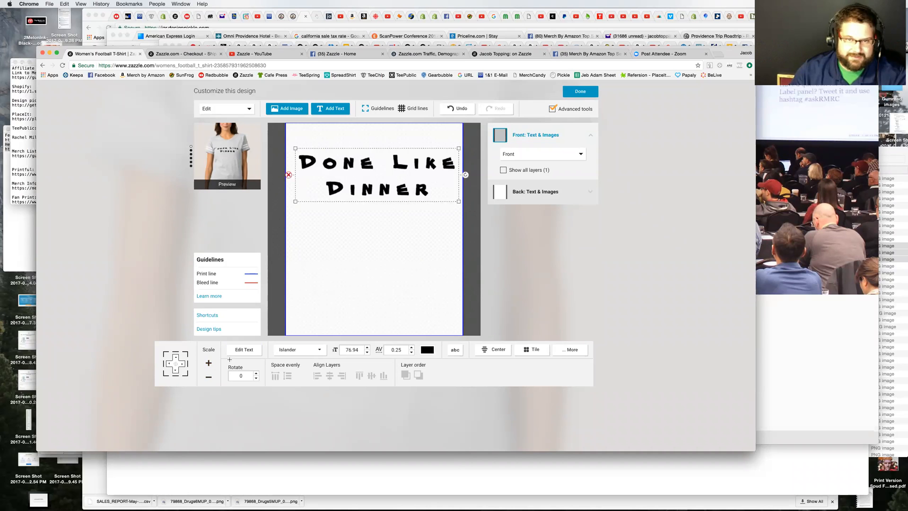
{"action": "left_click", "coordinate": [495, 350]}
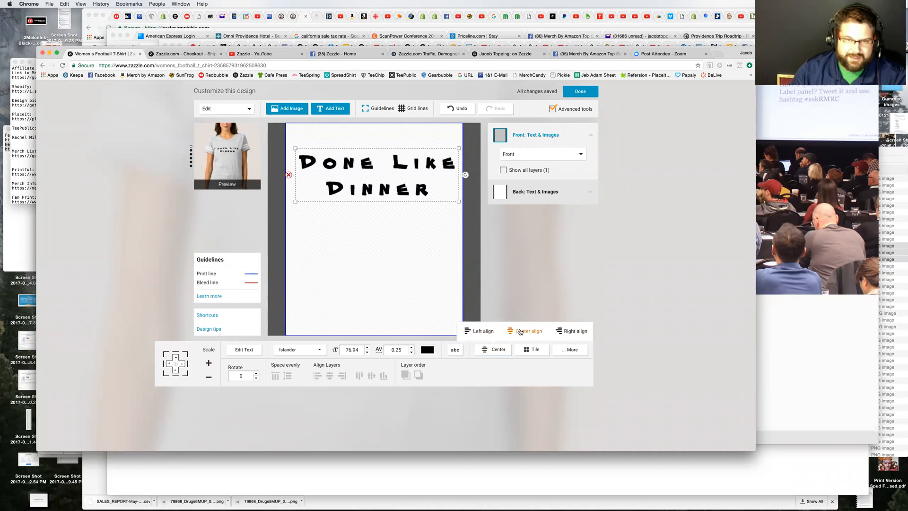
{"action": "left_click", "coordinate": [516, 330]}
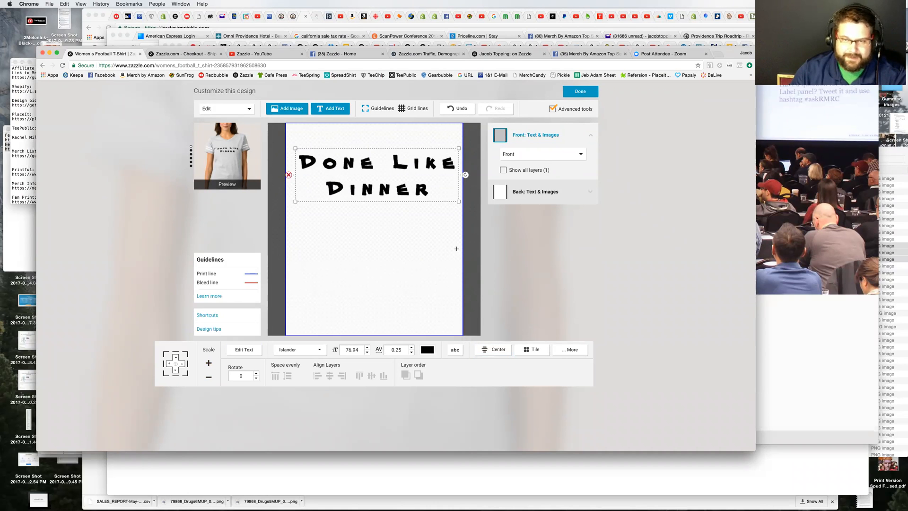
Step: Compare the Front and Front Pocket print areas for the design and leave it on Front Pocket
{"action": "left_click", "coordinate": [542, 155]}
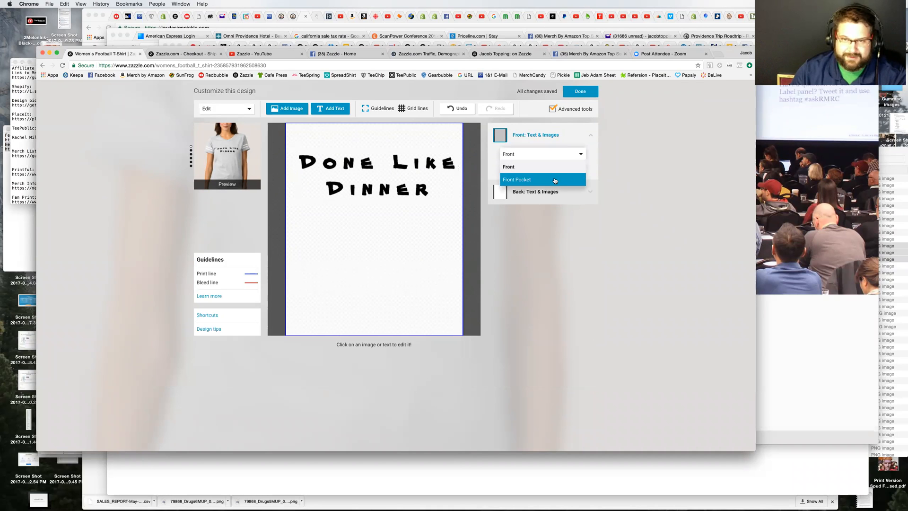
{"action": "left_click", "coordinate": [554, 180]}
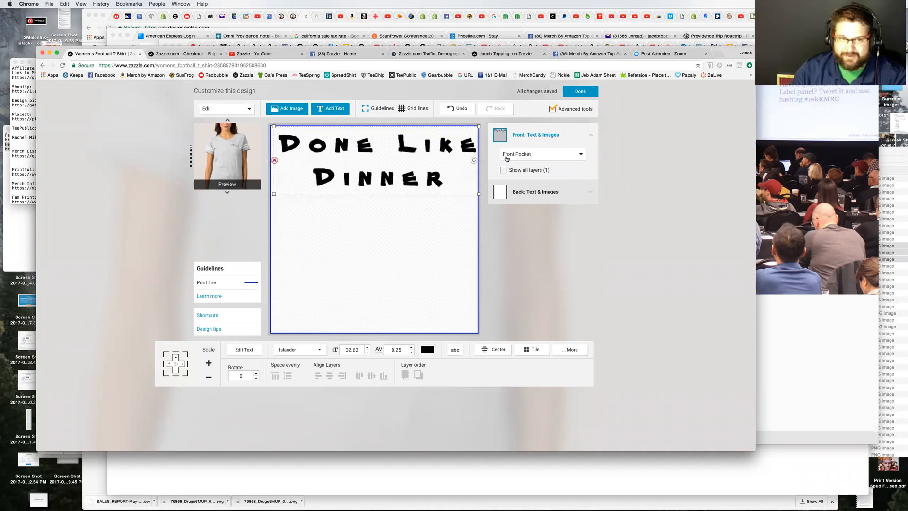
{"action": "left_click", "coordinate": [573, 156]}
{"action": "left_click", "coordinate": [558, 168]}
{"action": "left_click", "coordinate": [553, 154]}
{"action": "left_click", "coordinate": [533, 182]}
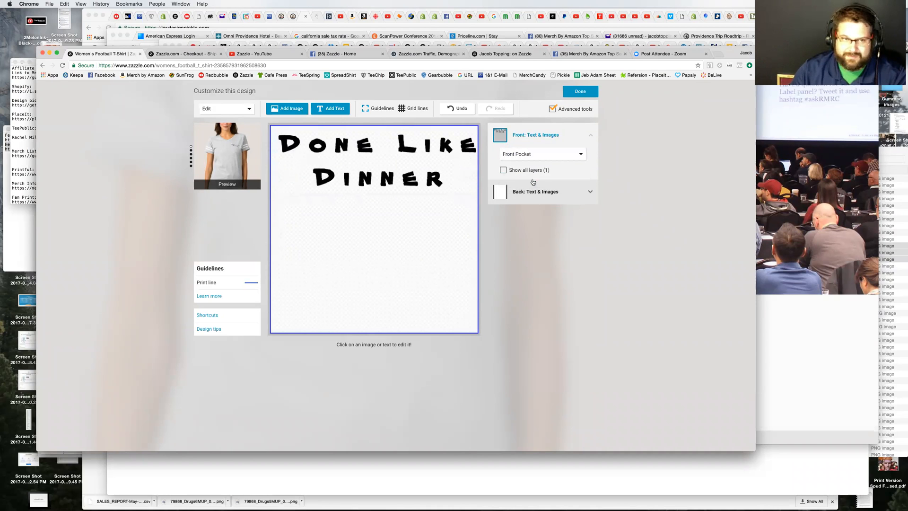
Step: Switch the shirt design's print area to Front and deselect the text
{"action": "left_click", "coordinate": [534, 158]}
{"action": "left_click", "coordinate": [534, 166]}
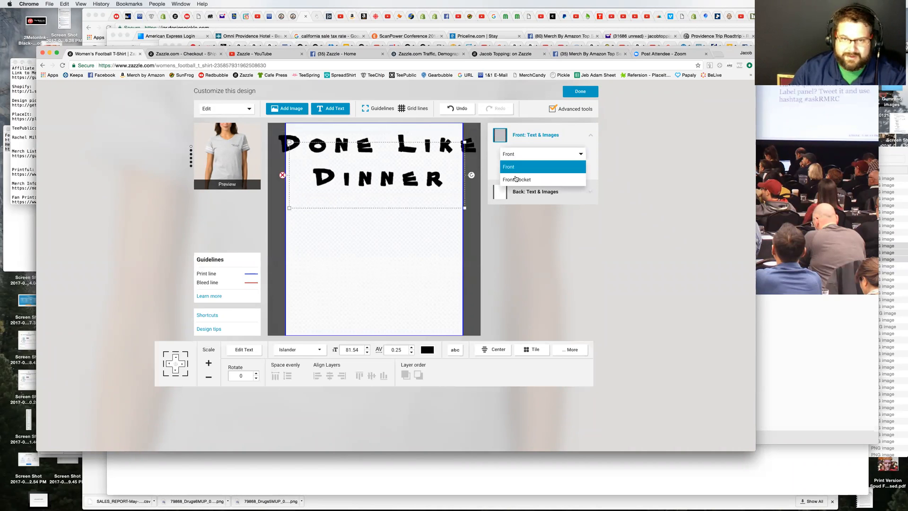
{"action": "left_click", "coordinate": [597, 246]}
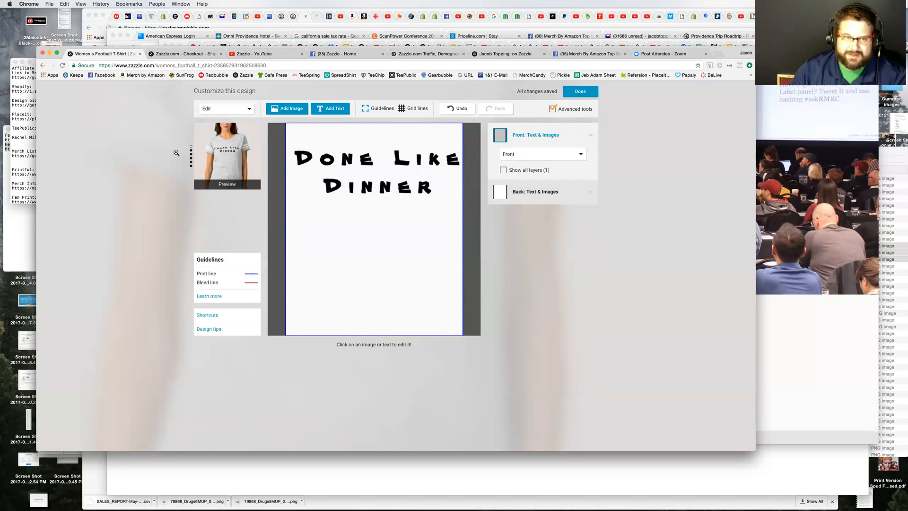
{"action": "left_click", "coordinate": [575, 194]}
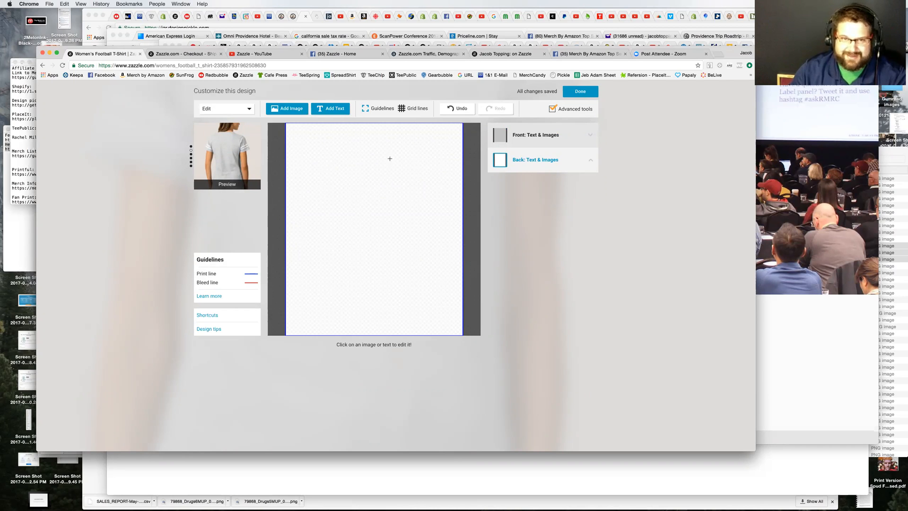
{"action": "left_click", "coordinate": [331, 109]}
{"action": "type", "text": "Yo Mamm"}
{"action": "key", "text": "BackSpace"}
{"action": "key", "text": "BackSpace"}
{"action": "key", "text": "BackSpace"}
{"action": "key", "text": "BackSpace"}
{"action": "key", "text": "BackSpace"}
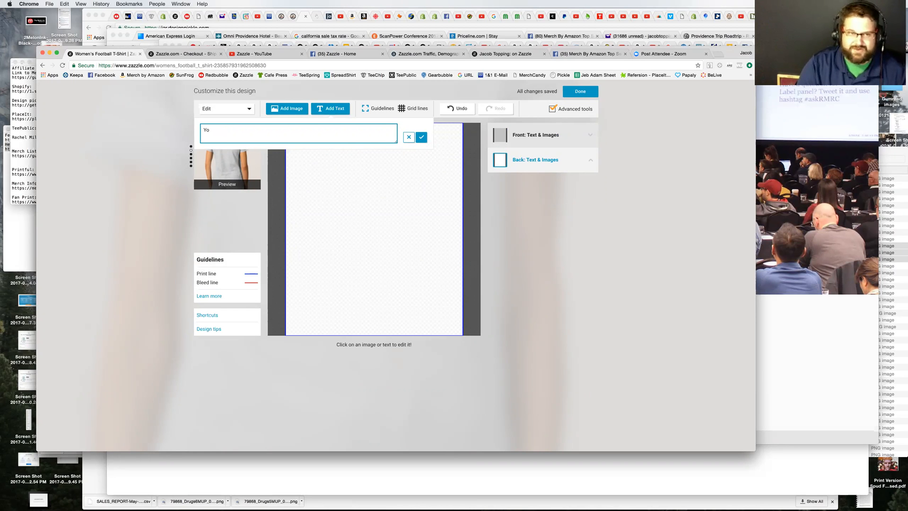
{"action": "key", "text": "BackSpace"}
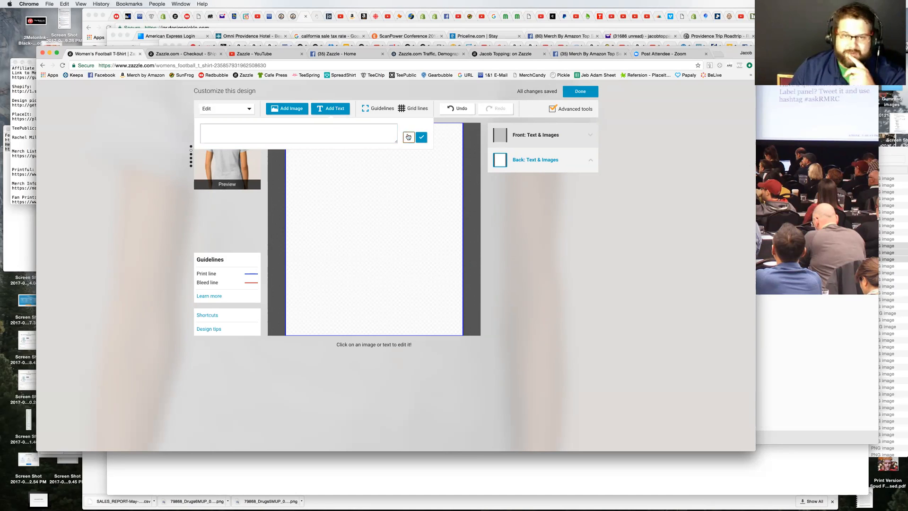
{"action": "left_click", "coordinate": [408, 137]}
{"action": "left_click", "coordinate": [552, 145]}
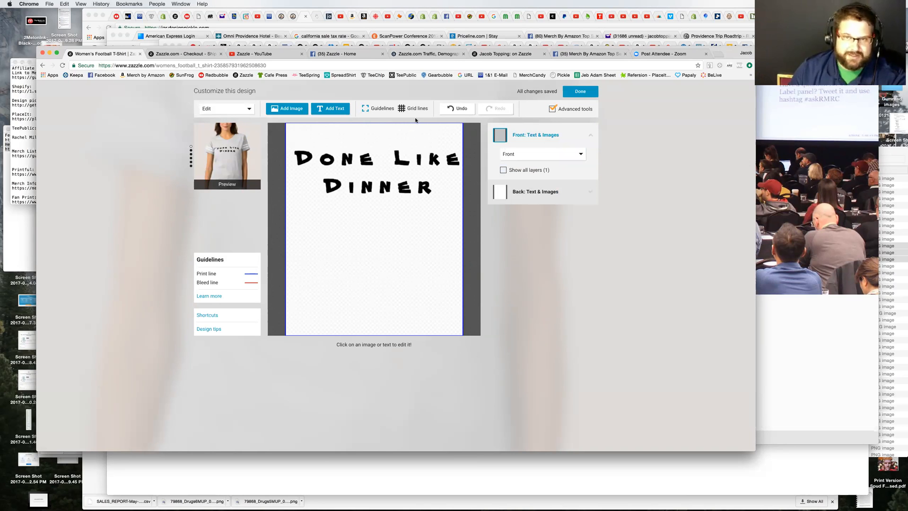
Step: Finish editing the design and compare the shirt's back, full front, full back and flat front design previews, ending on the full front
{"action": "left_click", "coordinate": [580, 93]}
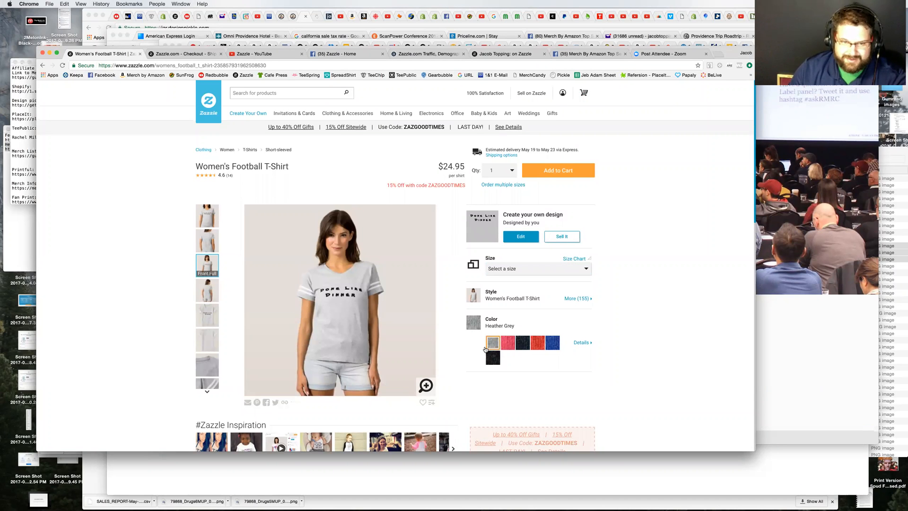
{"action": "left_click", "coordinate": [202, 219]}
{"action": "left_click", "coordinate": [203, 244]}
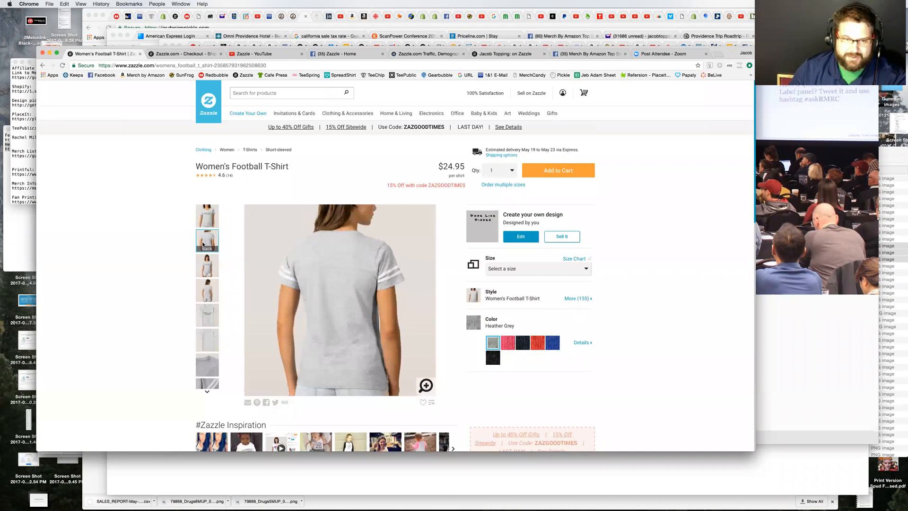
{"action": "left_click", "coordinate": [214, 273]}
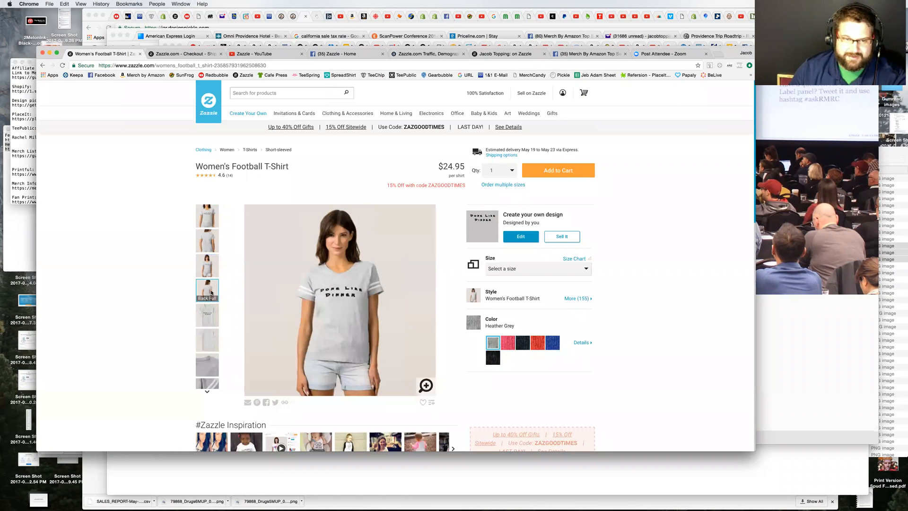
{"action": "left_click", "coordinate": [211, 293]}
{"action": "left_click", "coordinate": [213, 273]}
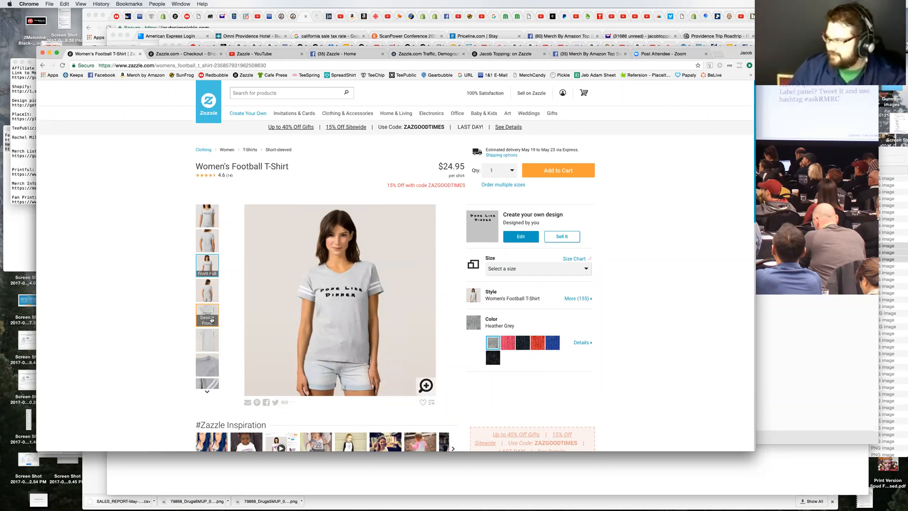
{"action": "left_click", "coordinate": [210, 313]}
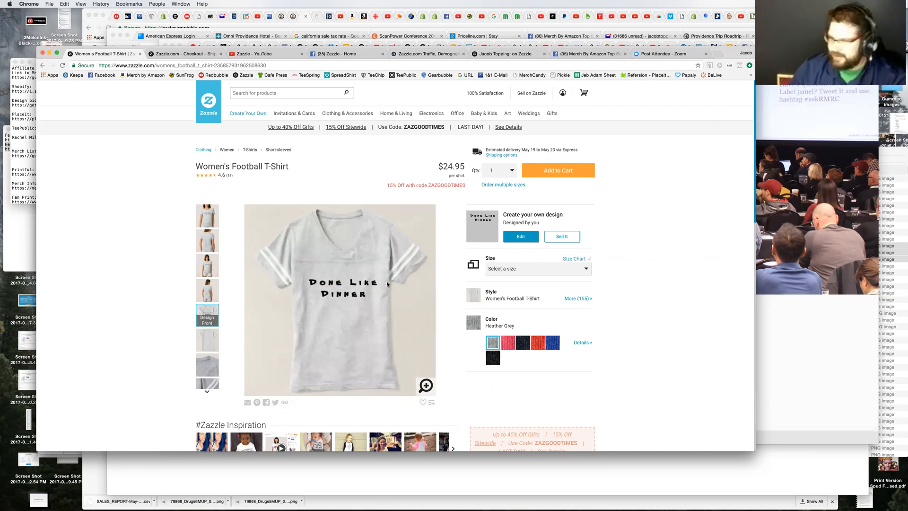
{"action": "left_click", "coordinate": [208, 266]}
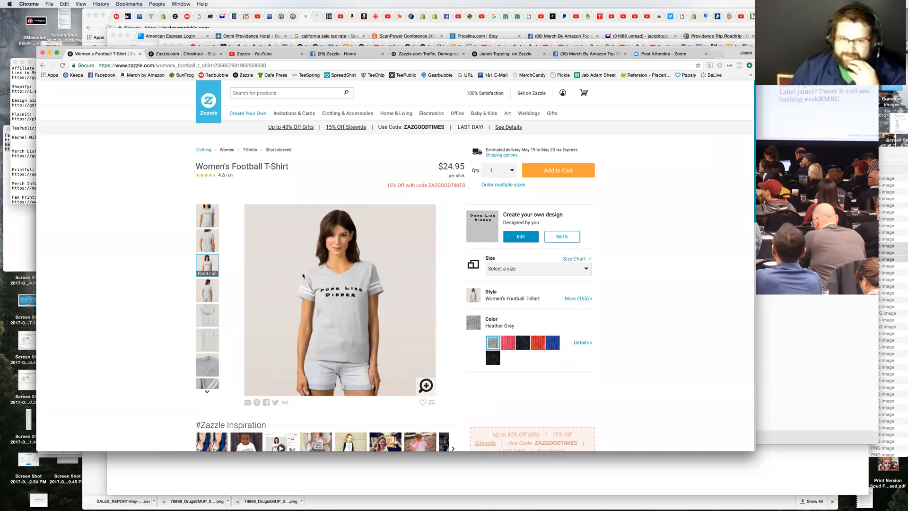
Step: Reopen the design, move the "Done Like Dinner" text to the top of the Front print area, center it horizontally and finish editing
{"action": "left_click", "coordinate": [524, 241]}
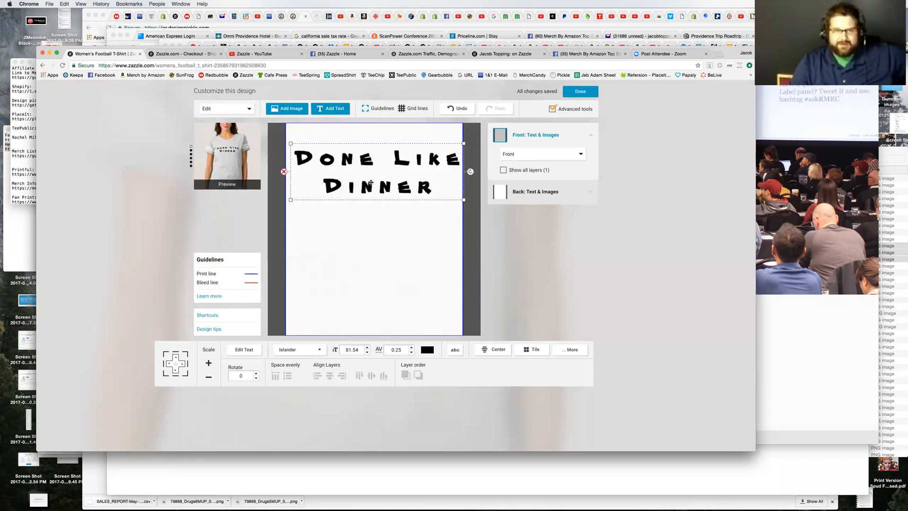
{"action": "mouse_move", "coordinate": [371, 174]}
{"action": "left_mouse_down"}
{"action": "mouse_move", "coordinate": [371, 158]}
{"action": "mouse_move", "coordinate": [374, 164]}
{"action": "left_mouse_up"}
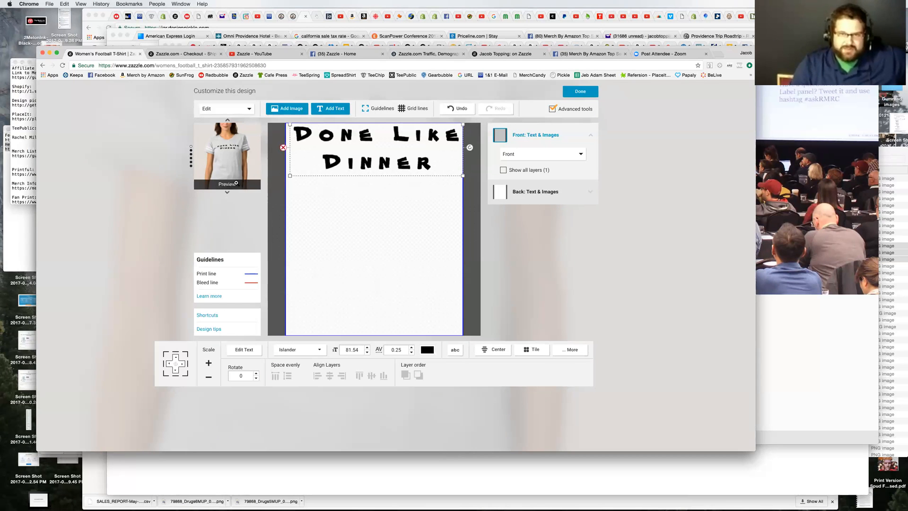
{"action": "left_click", "coordinate": [499, 355]}
{"action": "left_click", "coordinate": [522, 332]}
{"action": "left_click", "coordinate": [578, 89]}
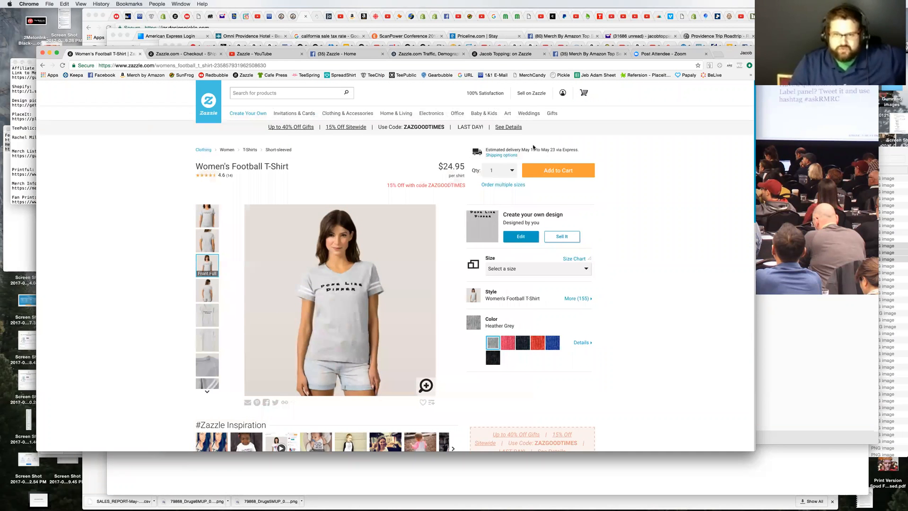
Step: Open the list of available sizes for the Women's Football T-Shirt
{"action": "left_click", "coordinate": [537, 271]}
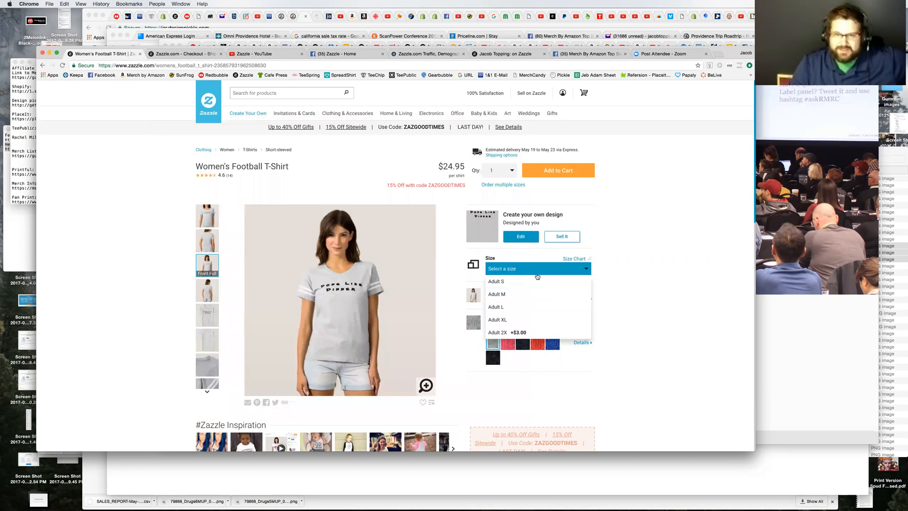
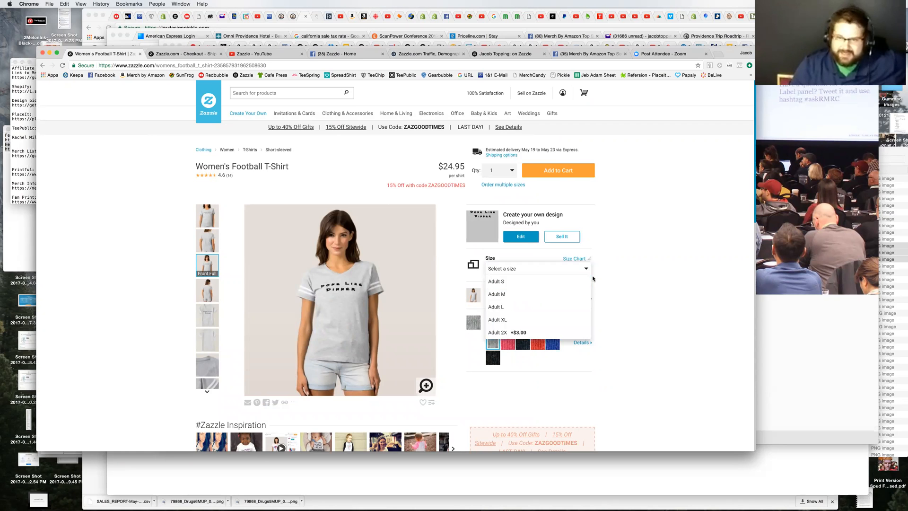
Step: Close the size list and compare the shirt in the available colors, ending on Hot Pink
{"action": "left_click", "coordinate": [636, 283]}
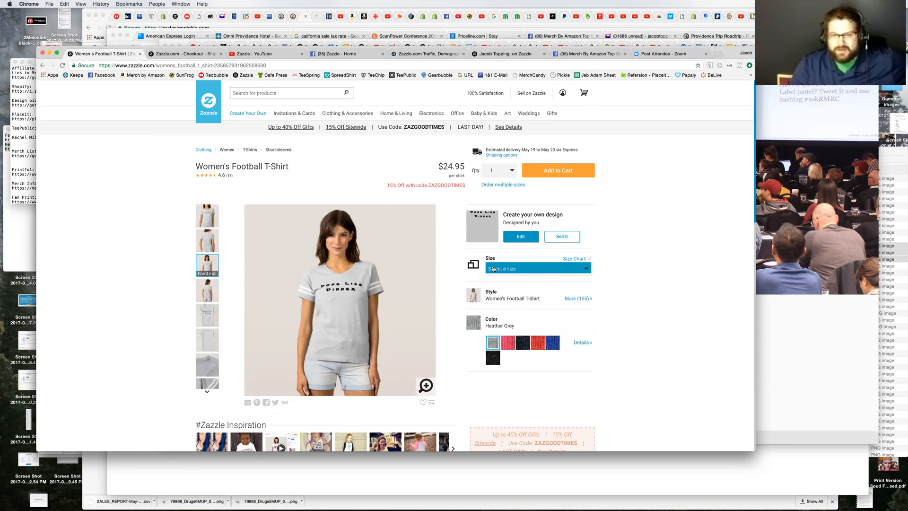
{"action": "left_click", "coordinate": [506, 345]}
{"action": "left_click", "coordinate": [523, 345]}
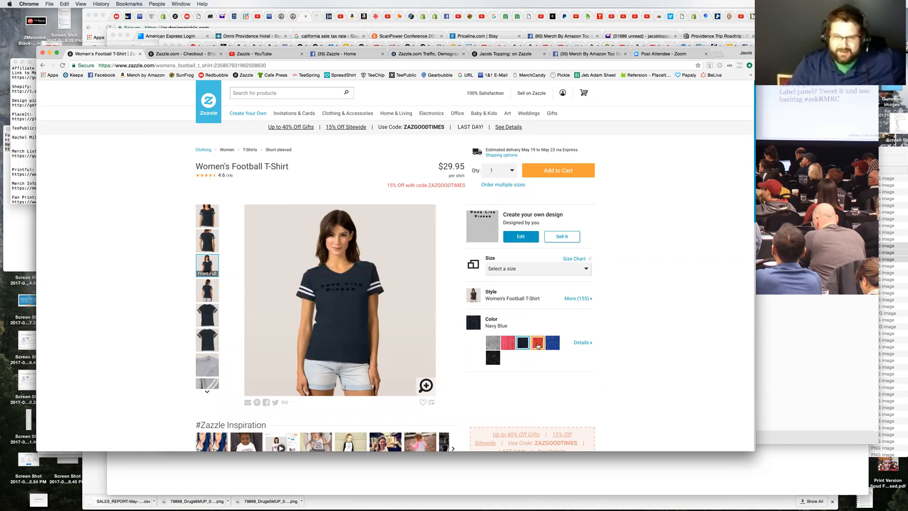
{"action": "left_click", "coordinate": [538, 345]}
{"action": "left_click", "coordinate": [552, 343]}
{"action": "left_click", "coordinate": [492, 360]}
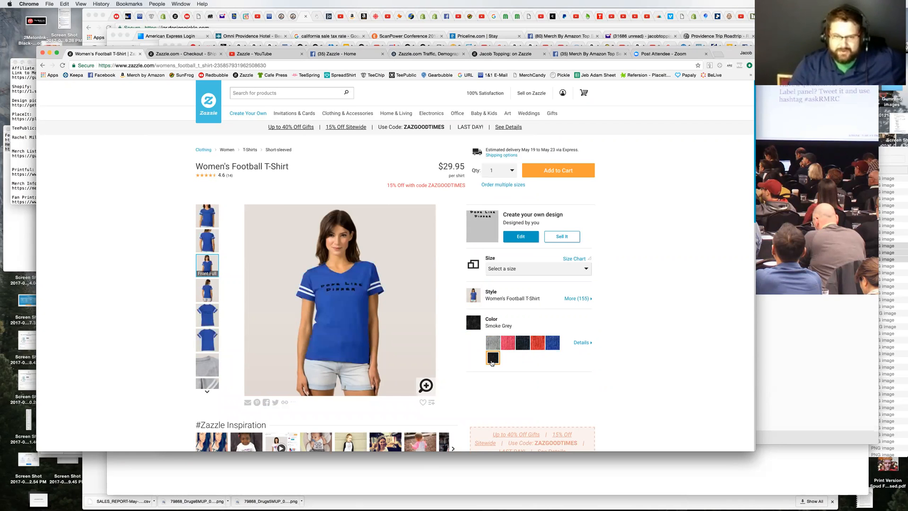
{"action": "left_click", "coordinate": [507, 343]}
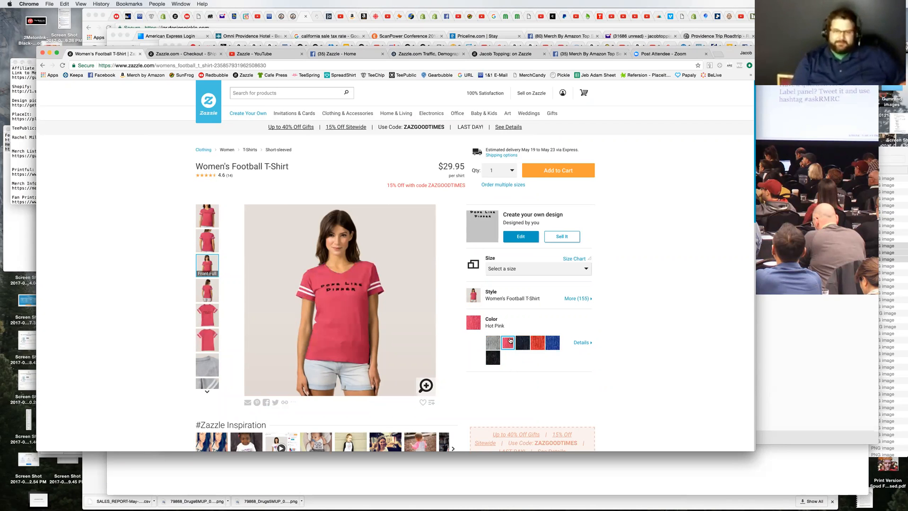
{"action": "left_click", "coordinate": [536, 344]}
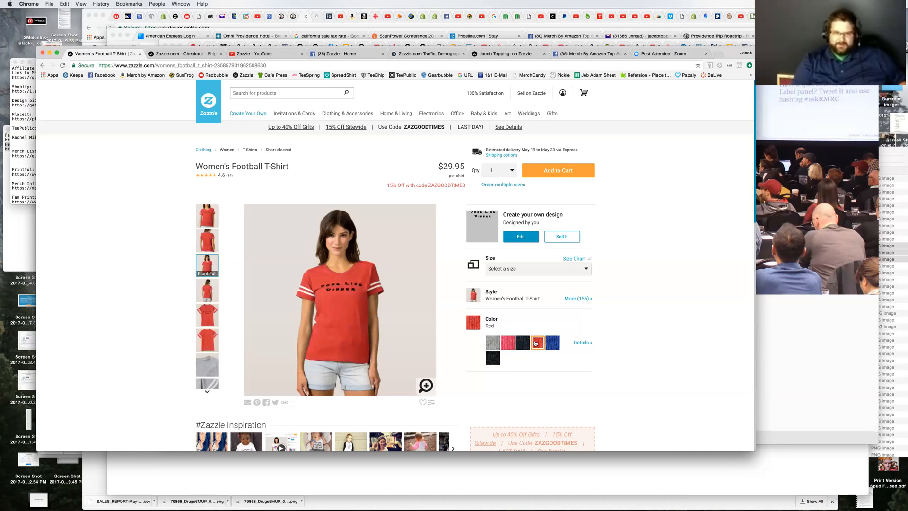
{"action": "left_click", "coordinate": [510, 346]}
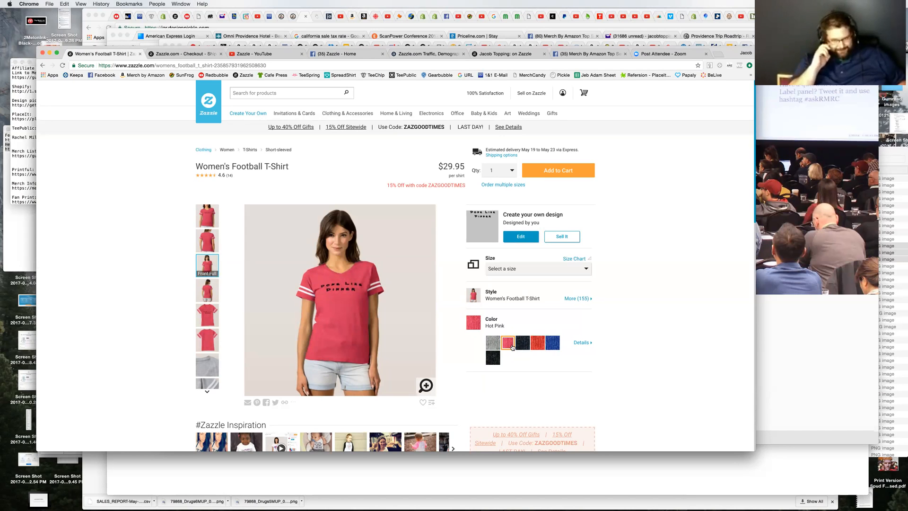
Step: Open the color details, compare the shirt's price in Heather Grey and Hot Pink, keep Hot Pink and close the details
{"action": "left_click", "coordinate": [580, 343]}
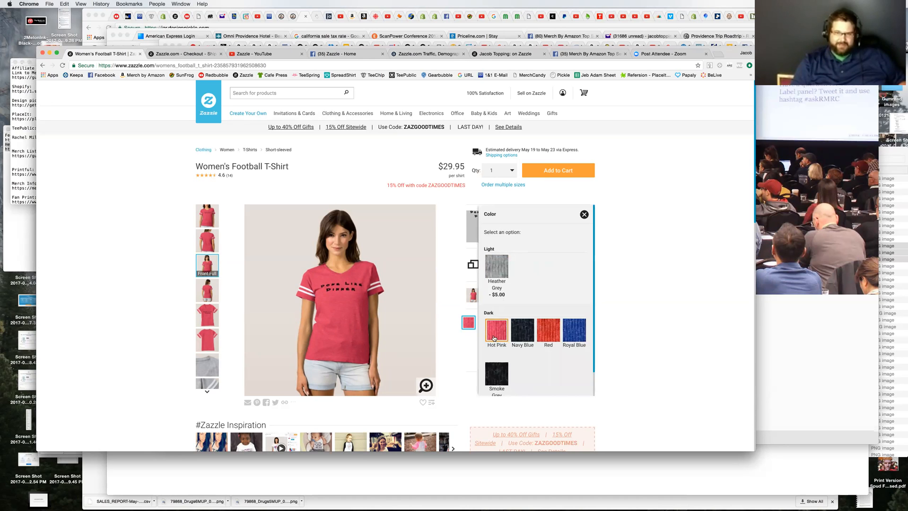
{"action": "scroll", "coordinate": [555, 289], "scroll_direction": "down", "scroll_amount": 5}
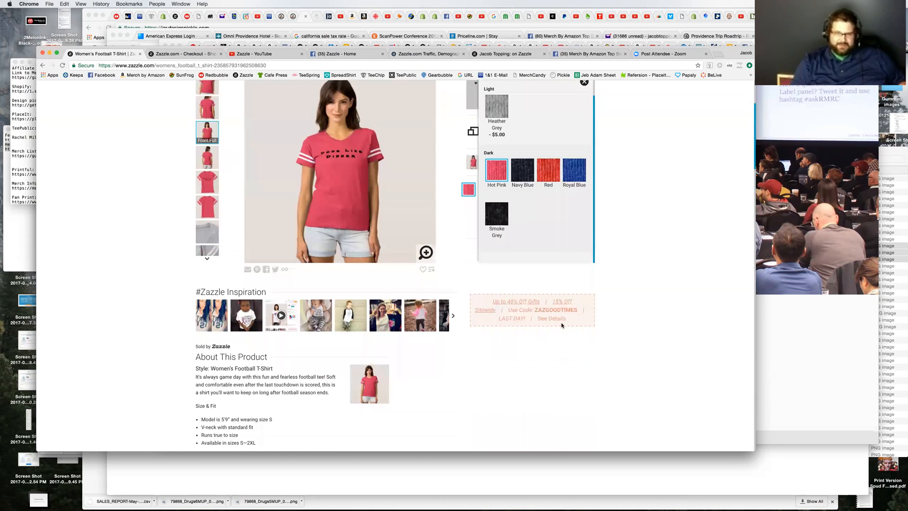
{"action": "scroll", "coordinate": [551, 290], "scroll_direction": "up", "scroll_amount": 3}
{"action": "scroll", "coordinate": [548, 290], "scroll_direction": "up", "scroll_amount": 2}
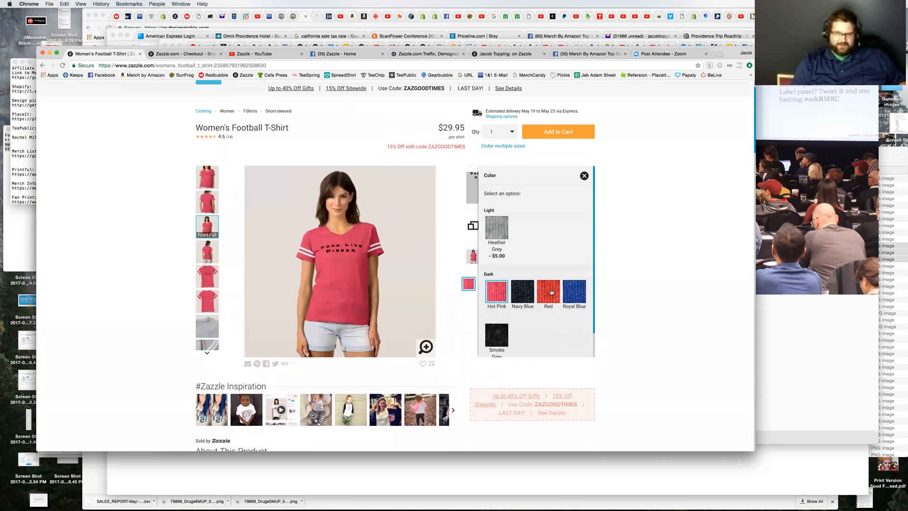
{"action": "left_click", "coordinate": [506, 242]}
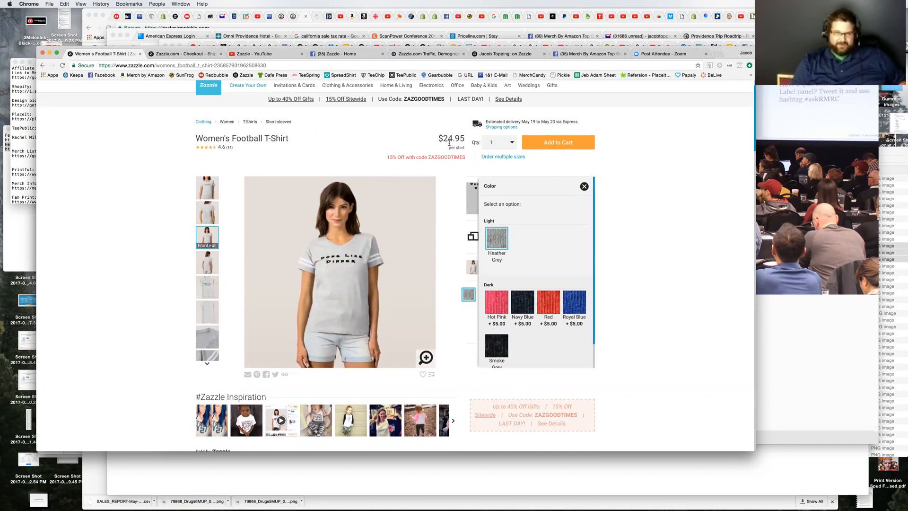
{"action": "left_click", "coordinate": [497, 302]}
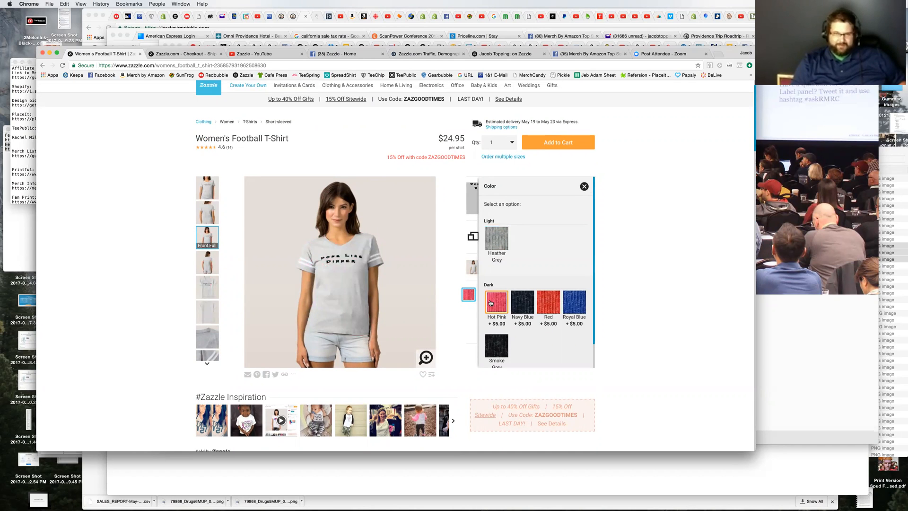
{"action": "left_click", "coordinate": [660, 258]}
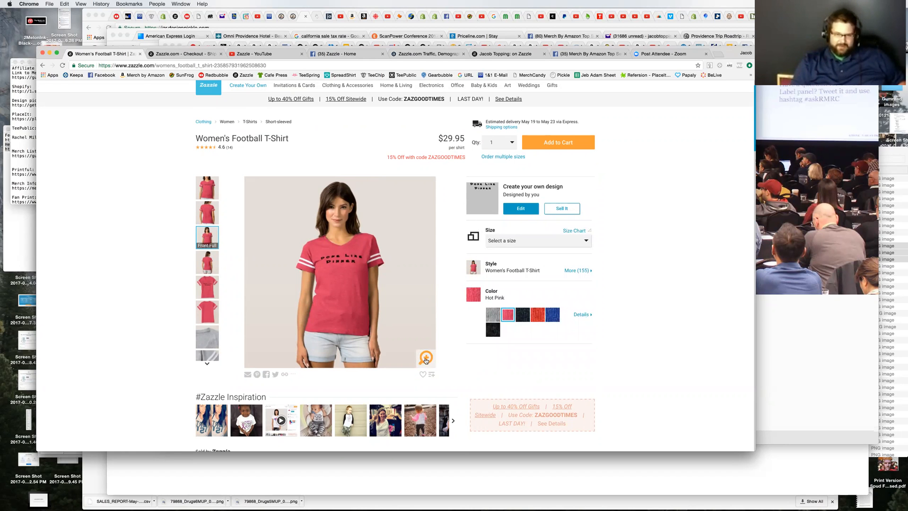
Step: Enlarge the shirt preview, view the front, the white sleeve detail and the product video, and close the enlarged view
{"action": "left_click", "coordinate": [426, 358]}
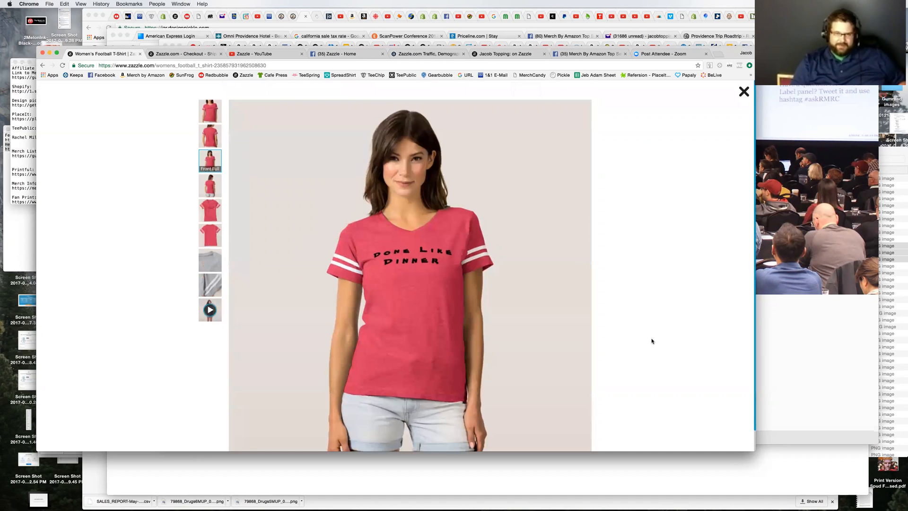
{"action": "scroll", "coordinate": [651, 341], "scroll_direction": "down", "scroll_amount": 1}
{"action": "scroll", "coordinate": [652, 340], "scroll_direction": "up", "scroll_amount": 1}
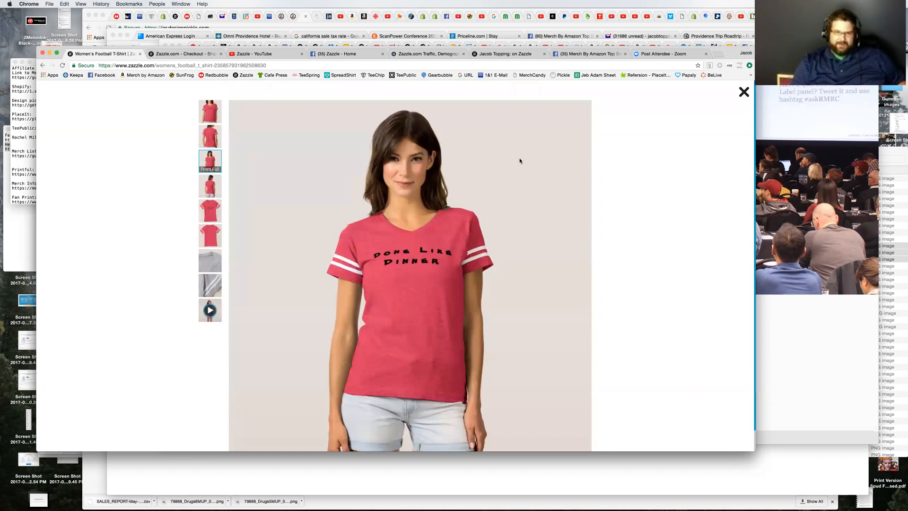
{"action": "left_click", "coordinate": [210, 112]}
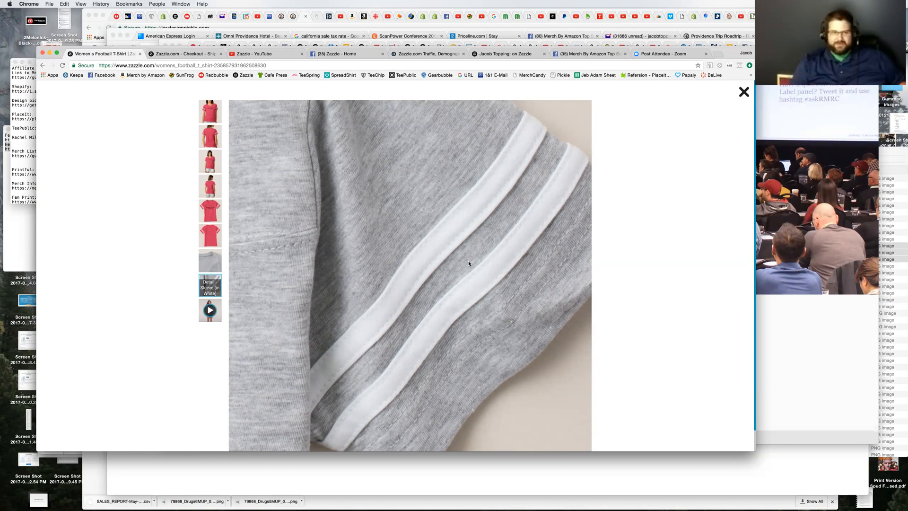
{"action": "left_click", "coordinate": [211, 309]}
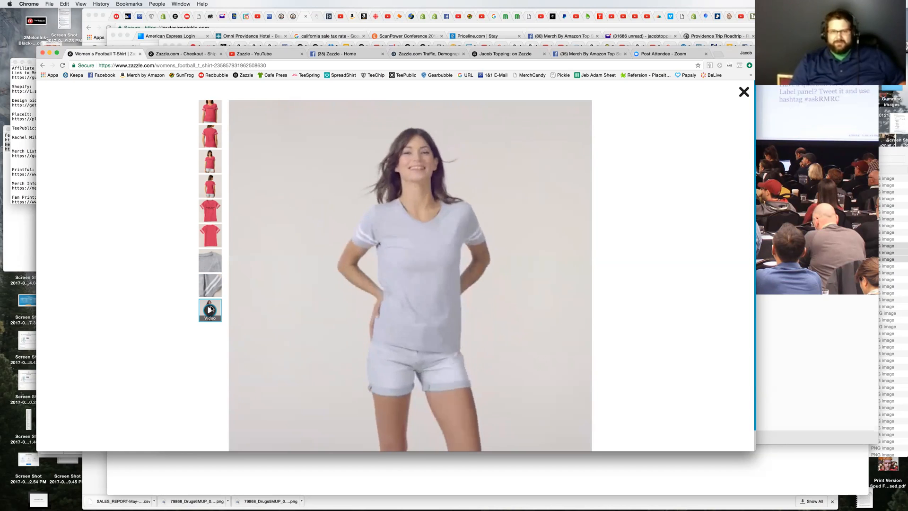
{"action": "left_click", "coordinate": [744, 92]}
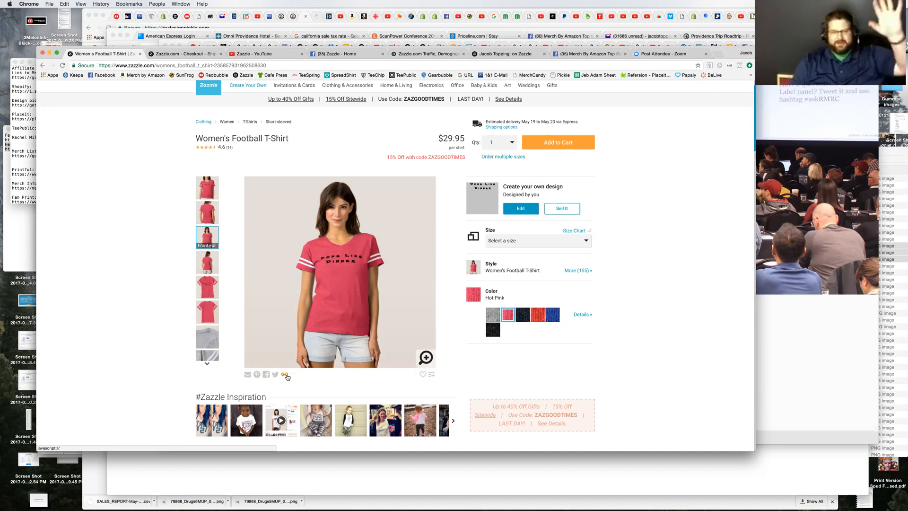
Step: Expand the shirt's sharing options and try to put the custom design up for sale
{"action": "left_click", "coordinate": [294, 374]}
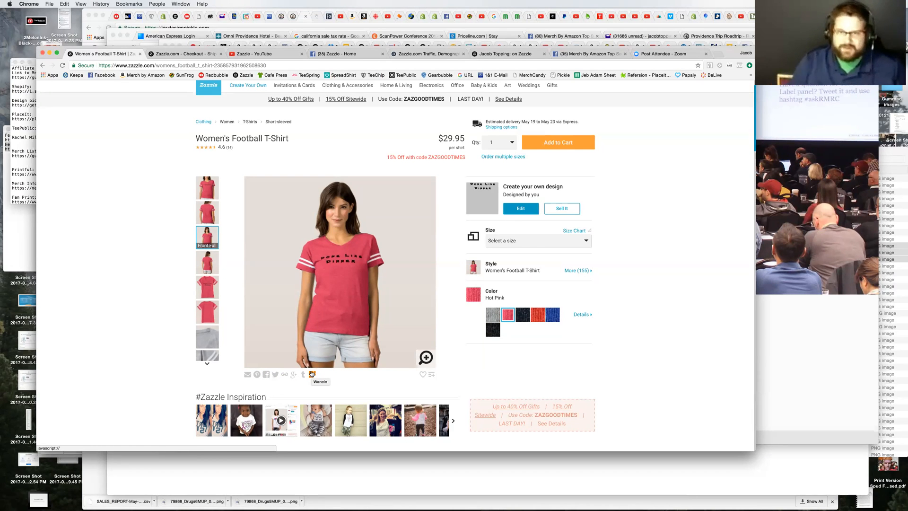
{"action": "left_click", "coordinate": [562, 209]}
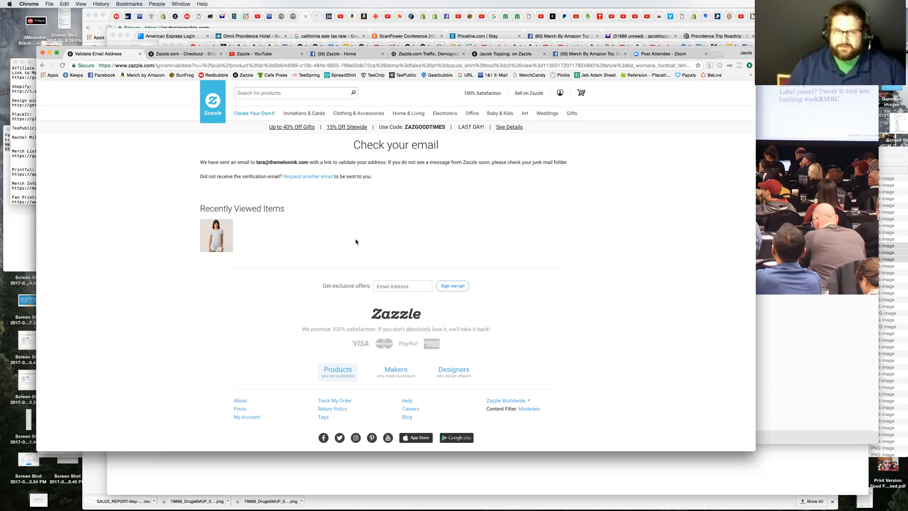
Step: Reopen the recently viewed shirt, go to the account's saved designs and select the saved T-Shirt
{"action": "left_click", "coordinate": [229, 243]}
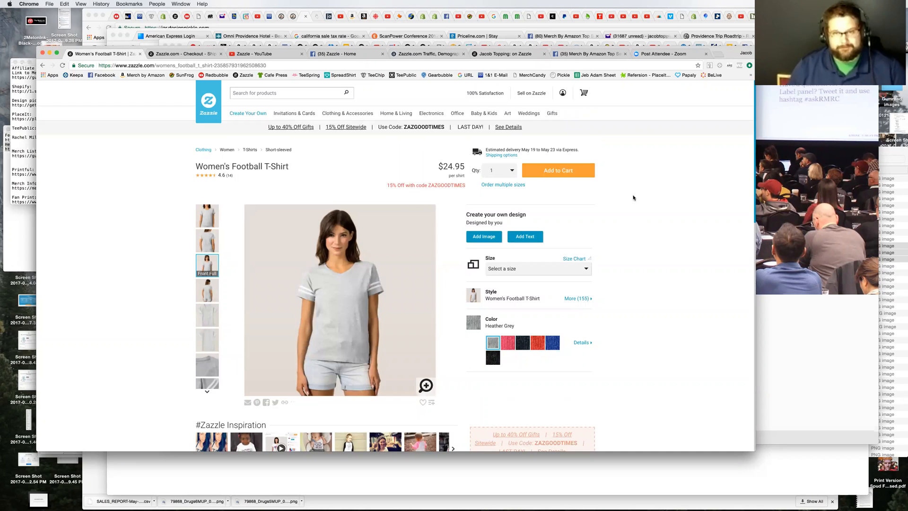
{"action": "mouse_move", "coordinate": [562, 94]}
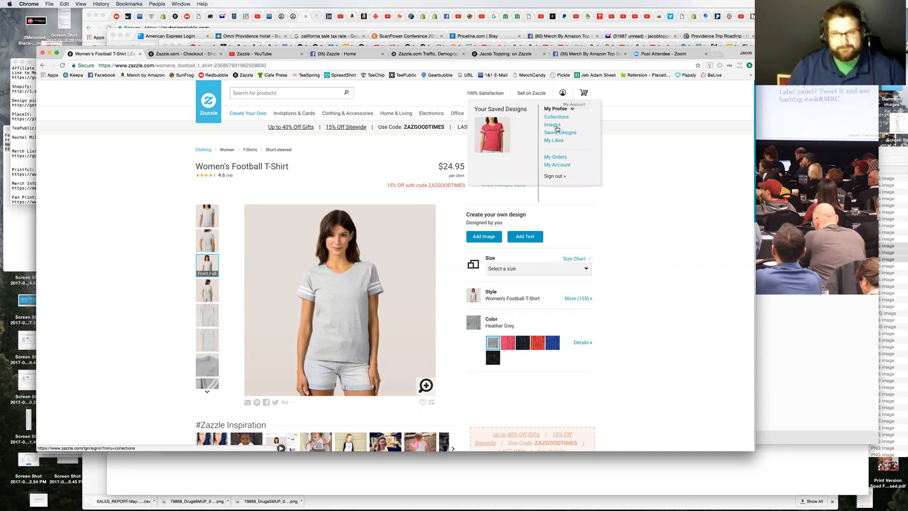
{"action": "left_click", "coordinate": [557, 133]}
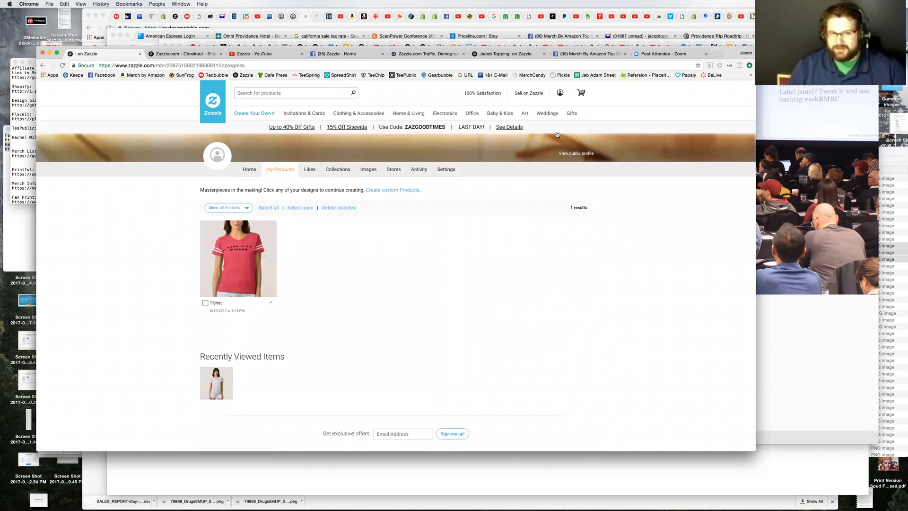
{"action": "left_click", "coordinate": [206, 303]}
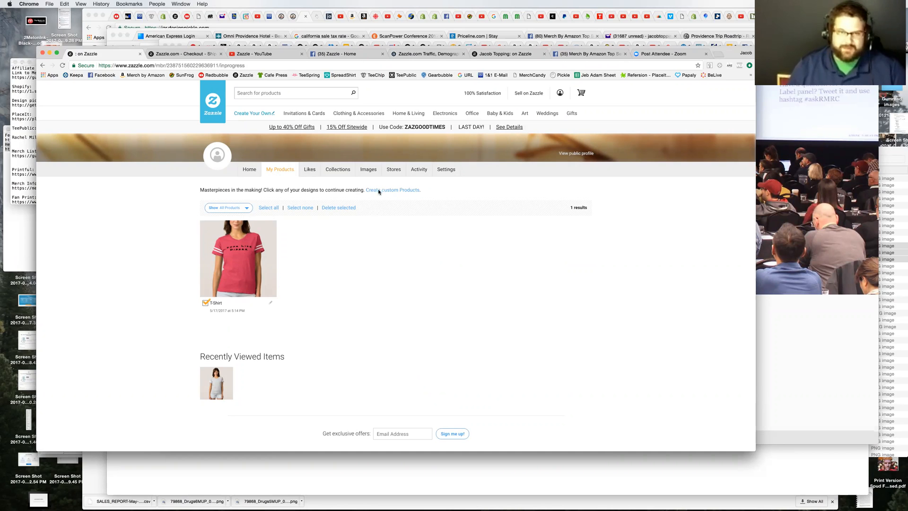
Step: Go to the profile's stores and try to open a new Zazzle store
{"action": "left_click", "coordinate": [394, 169]}
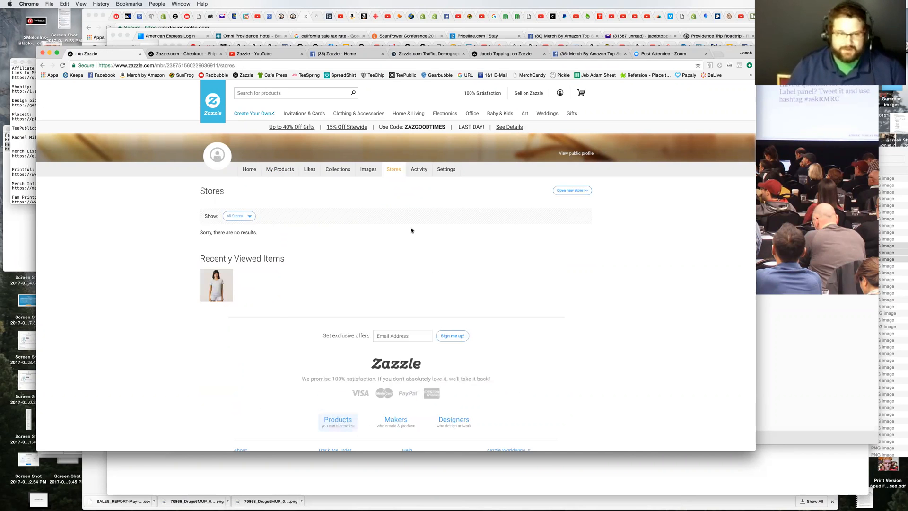
{"action": "left_click", "coordinate": [569, 192]}
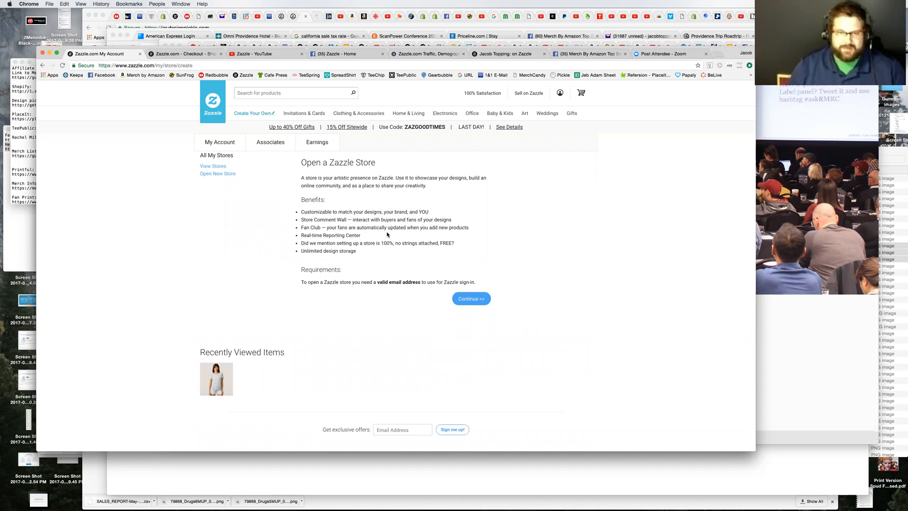
{"action": "left_click", "coordinate": [469, 298]}
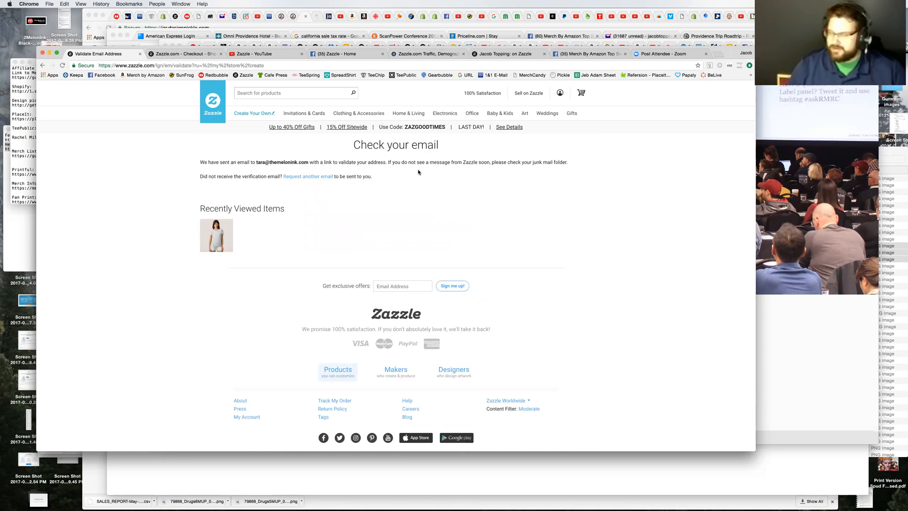
Step: Open the account's profile home page and sign out of the account
{"action": "left_click", "coordinate": [560, 94]}
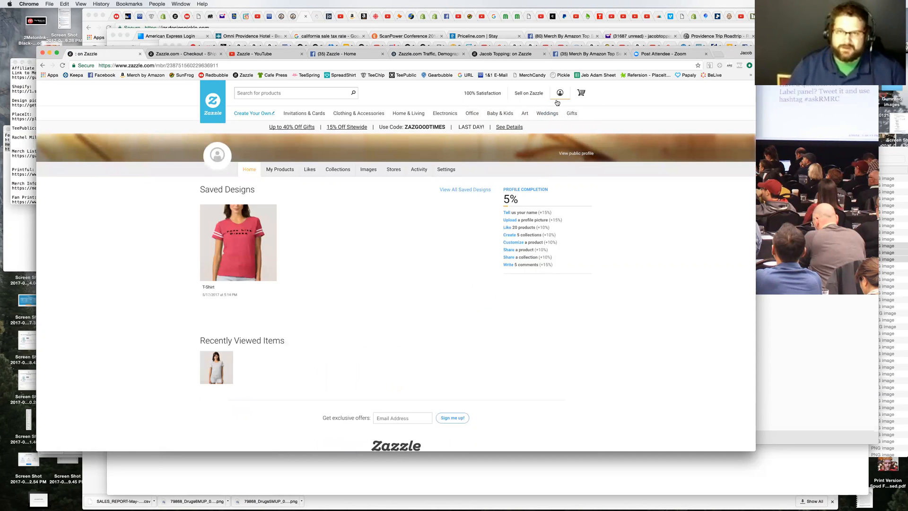
{"action": "mouse_move", "coordinate": [560, 94]}
{"action": "left_click", "coordinate": [550, 177]}
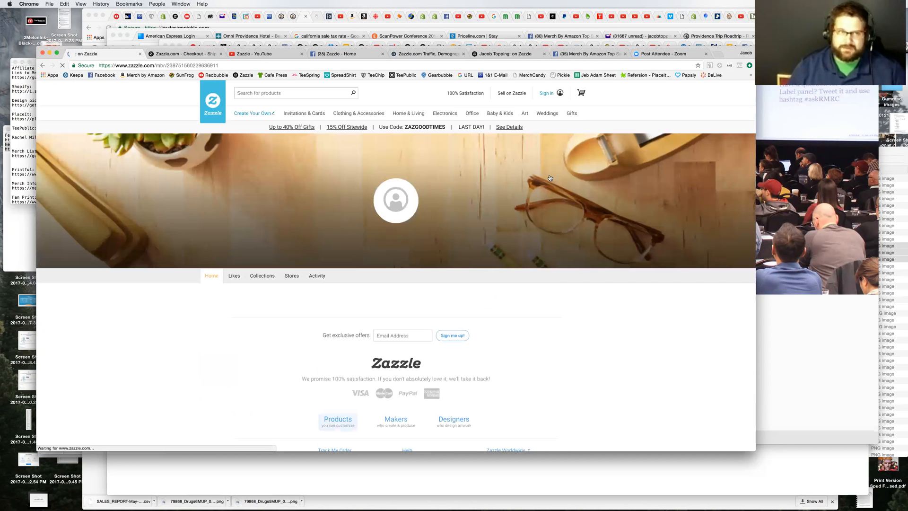
Step: Sign back in with the account's e-mail address and password, and save the login in the browser
{"action": "left_click", "coordinate": [547, 92]}
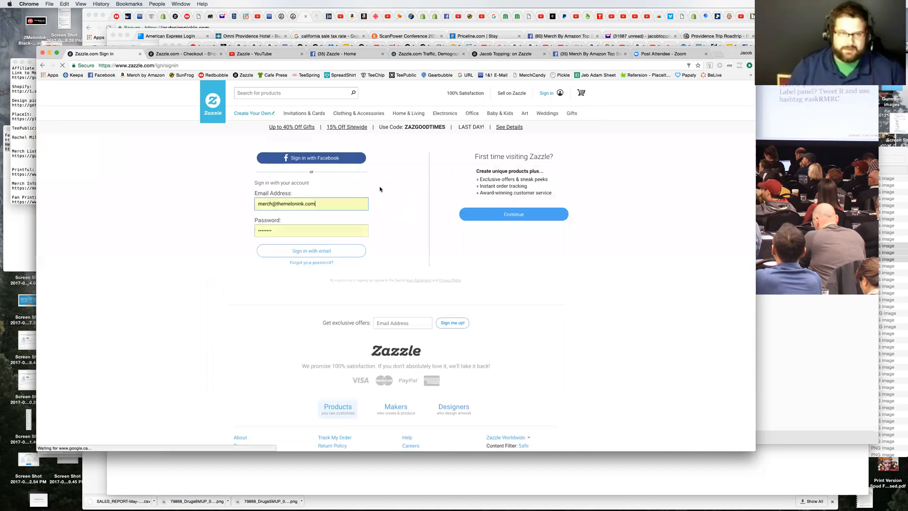
{"action": "left_click", "coordinate": [316, 204]}
{"action": "double_click", "coordinate": [266, 204]}
{"action": "type", "text": "tara"}
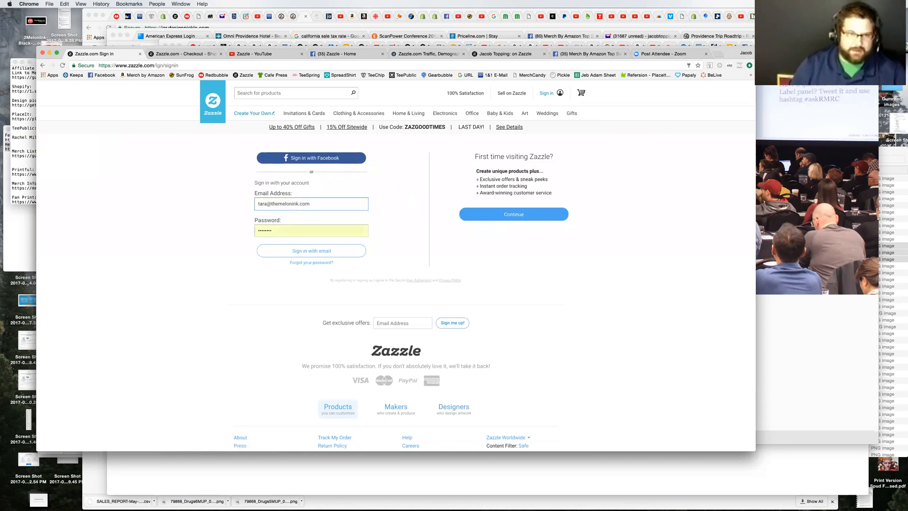
{"action": "key", "text": "Tab"}
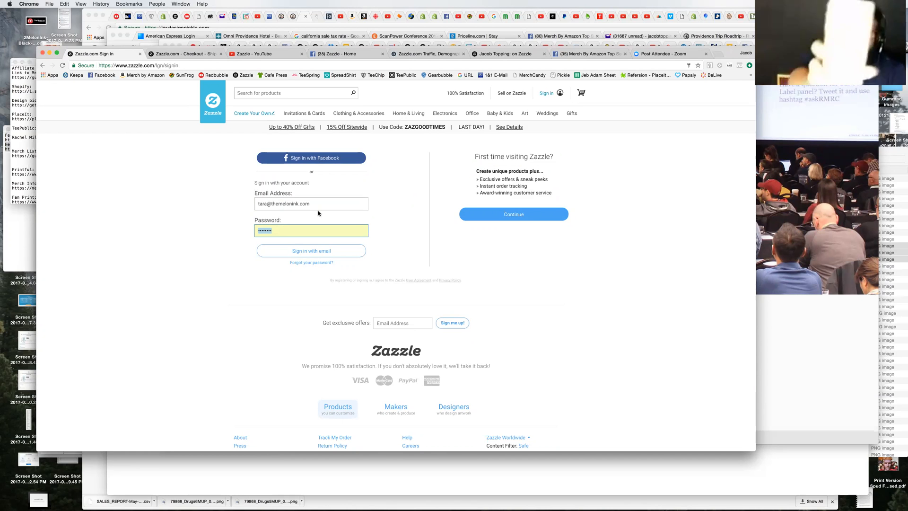
{"action": "type", "text": "•••••••••"}
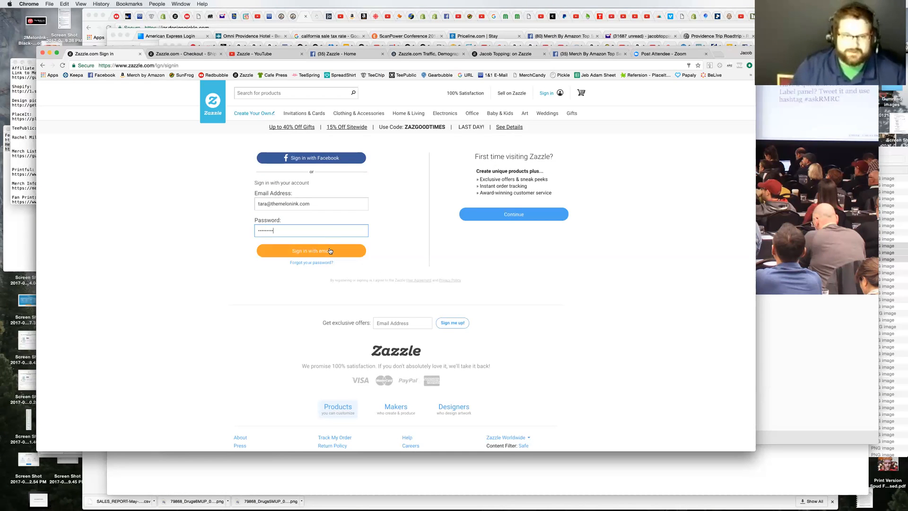
{"action": "left_click", "coordinate": [358, 250]}
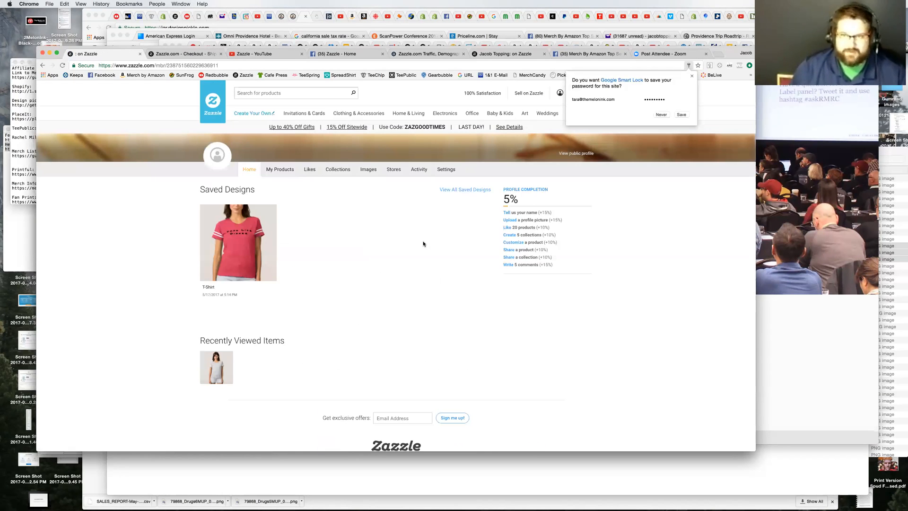
{"action": "left_click", "coordinate": [682, 116]}
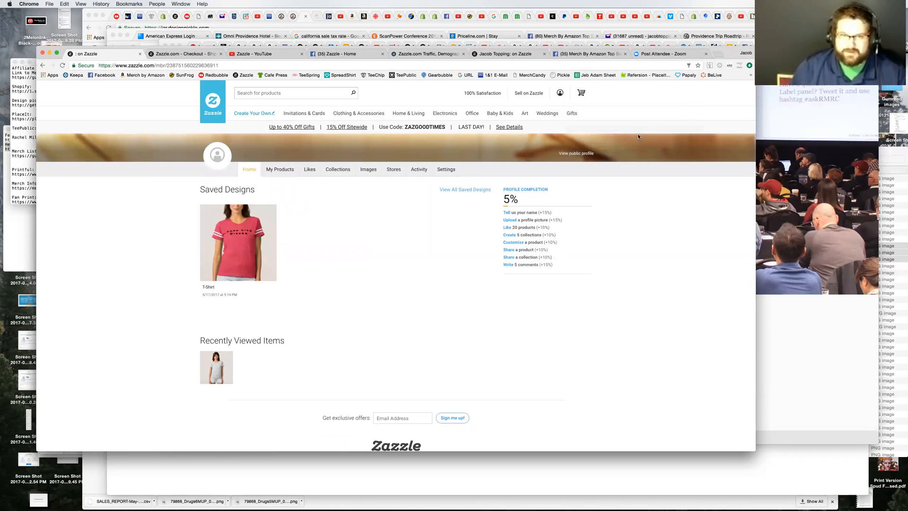
Step: Start opening a new store from the profile's stores, enter the store name "Momma's Merch" and complete the robot check
{"action": "left_click", "coordinate": [392, 169]}
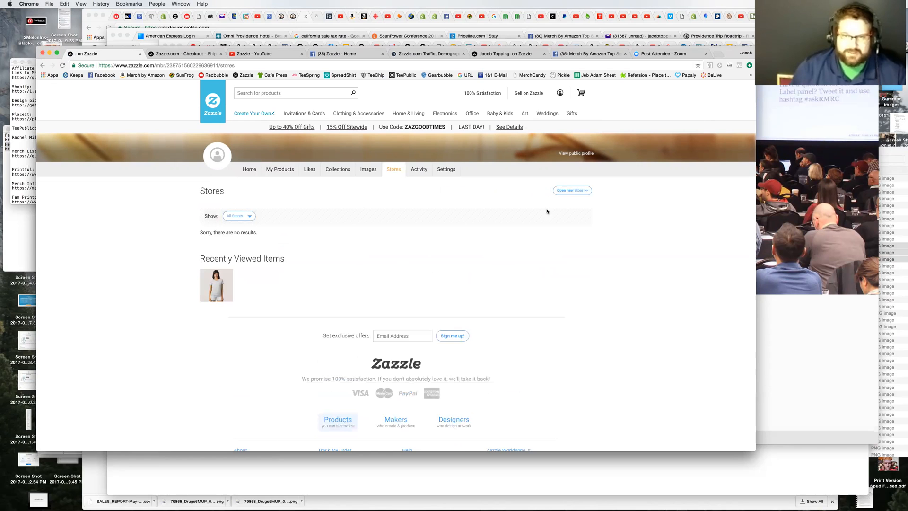
{"action": "left_click", "coordinate": [574, 195]}
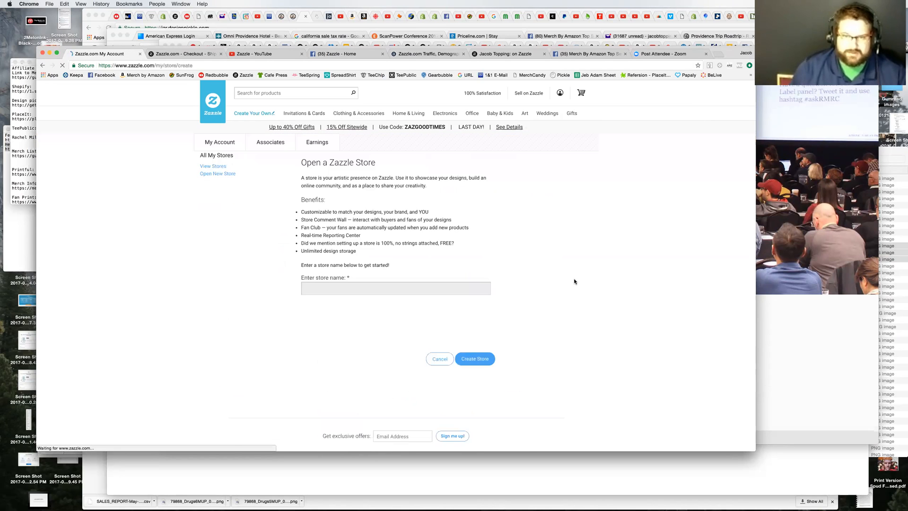
{"action": "left_click", "coordinate": [416, 290]}
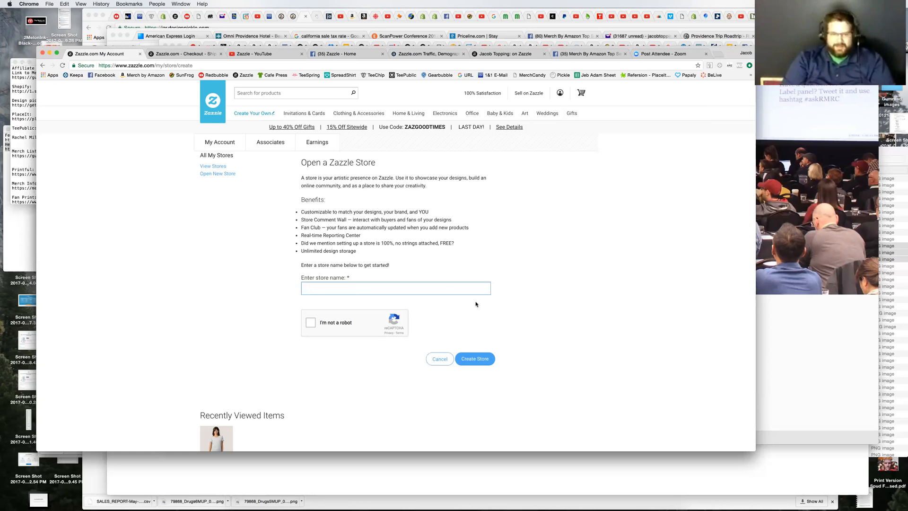
{"action": "left_click", "coordinate": [360, 289]}
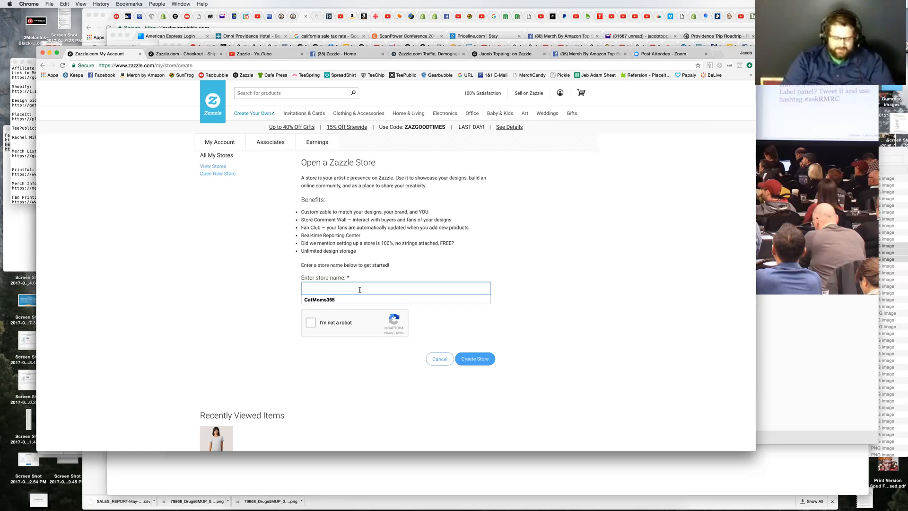
{"action": "type", "text": "Mom"}
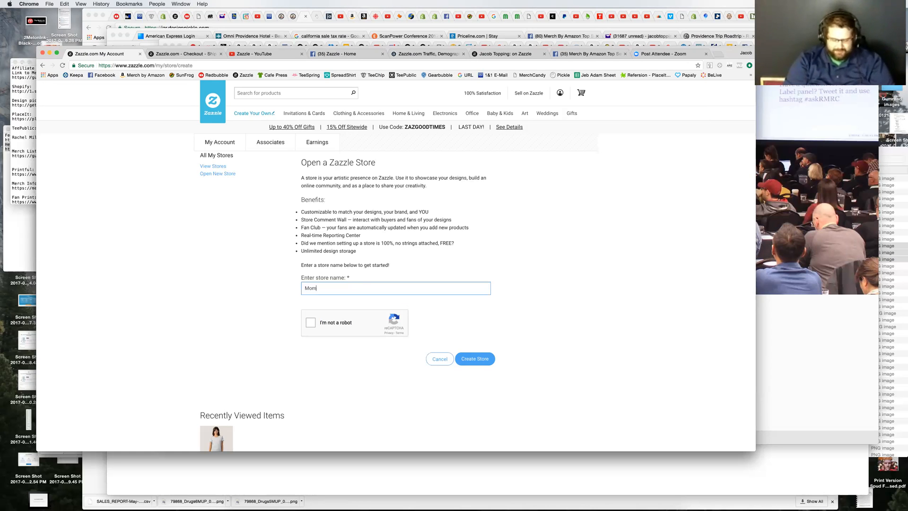
{"action": "type", "text": "ma's Merch"}
{"action": "left_click", "coordinate": [310, 323]}
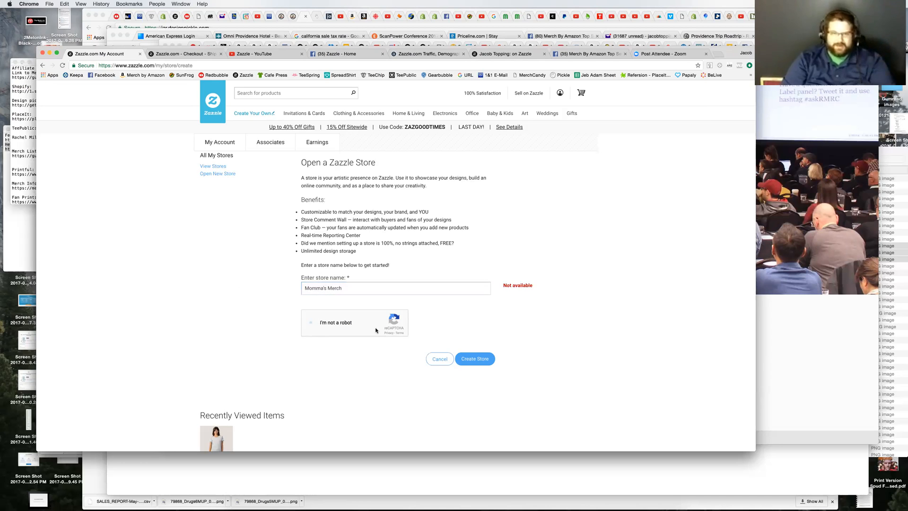
Step: Remove the apostrophe from the store name so it reads "Mommas Merch" and try to create the store
{"action": "left_click", "coordinate": [363, 287]}
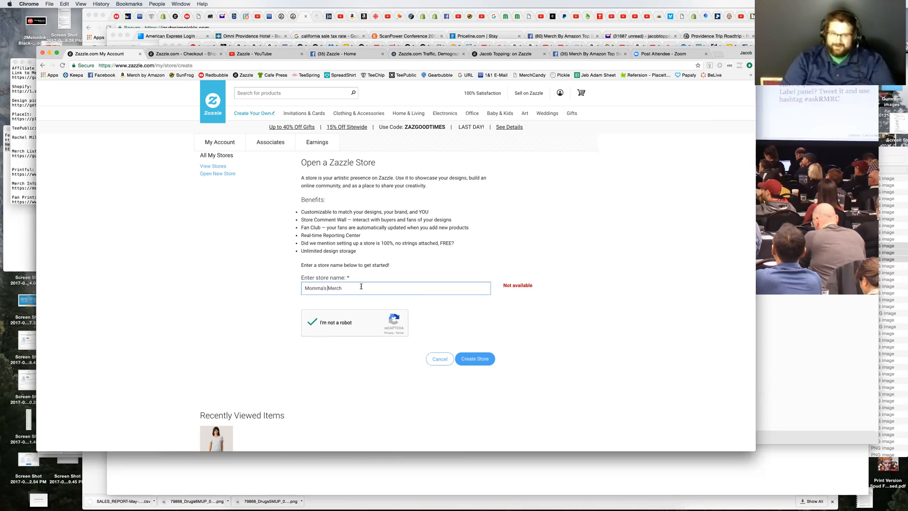
{"action": "left_click", "coordinate": [322, 288]}
{"action": "key", "text": "BackSpace"}
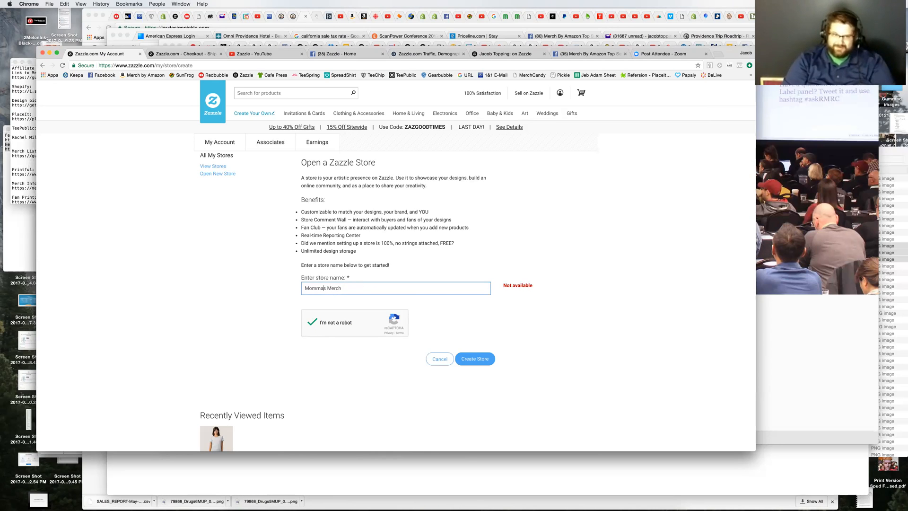
{"action": "left_click", "coordinate": [481, 360]}
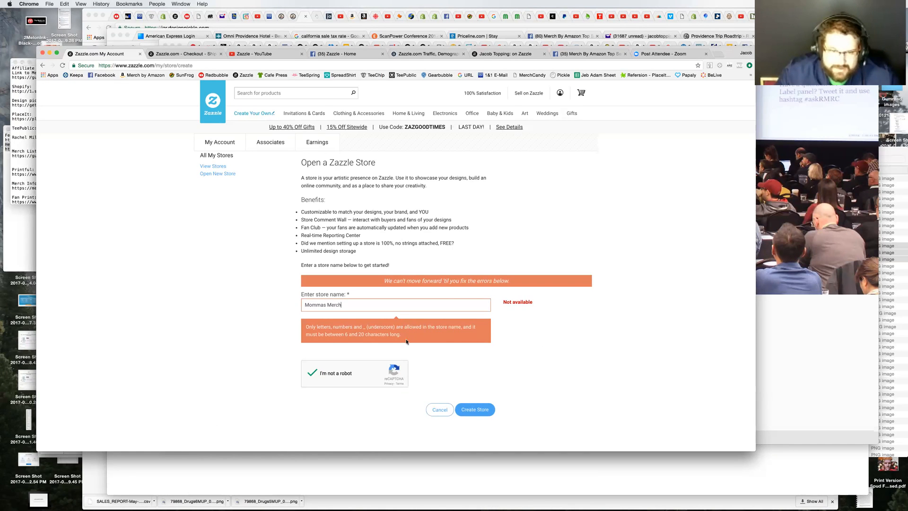
Step: Replace the space with an underscore to name the store "Mommas_Merch" and create it
{"action": "left_click", "coordinate": [328, 310]}
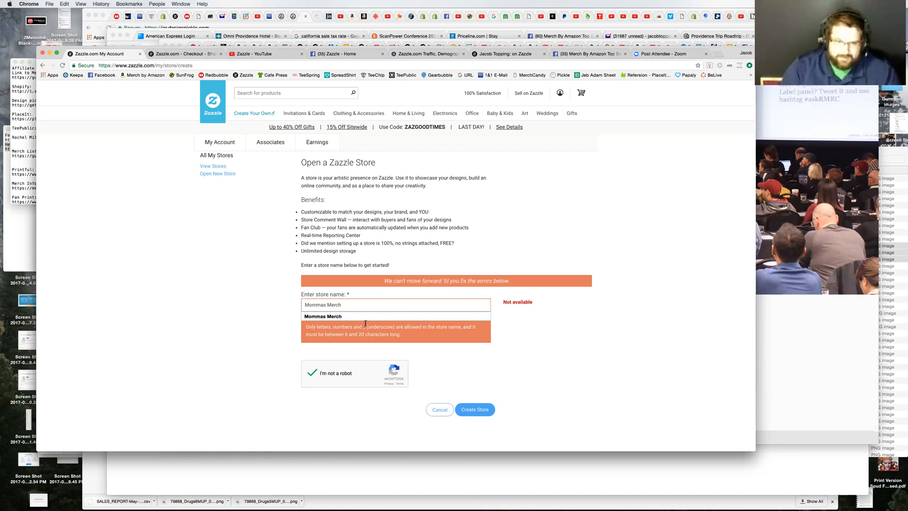
{"action": "key", "text": "BackSpace"}
{"action": "type", "text": "_"}
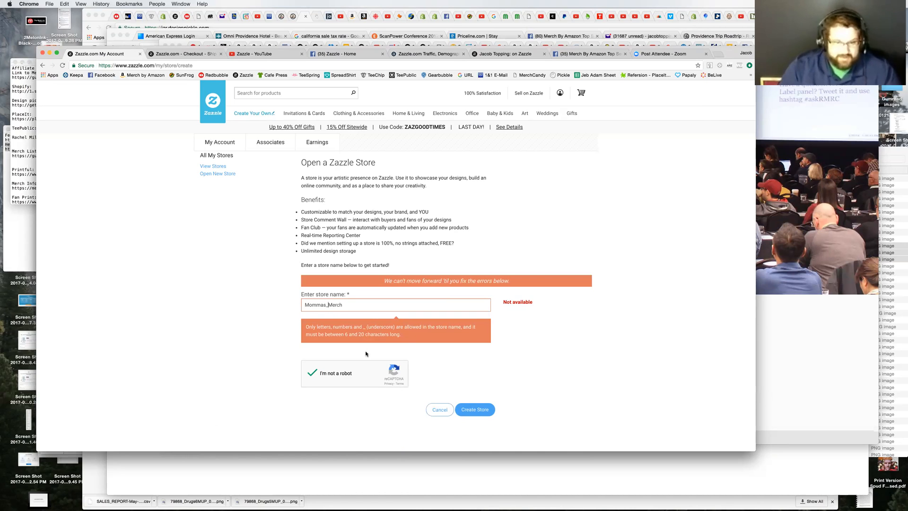
{"action": "left_click", "coordinate": [485, 409]}
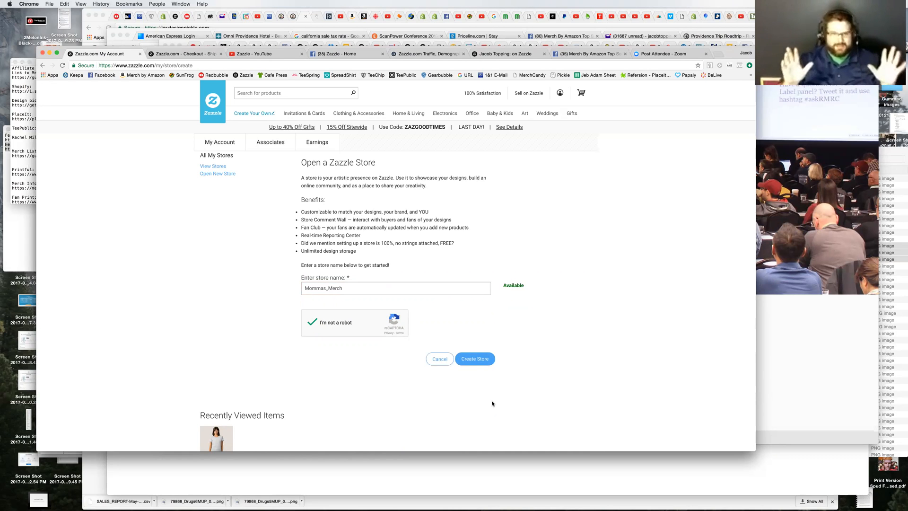
{"action": "left_click", "coordinate": [459, 358]}
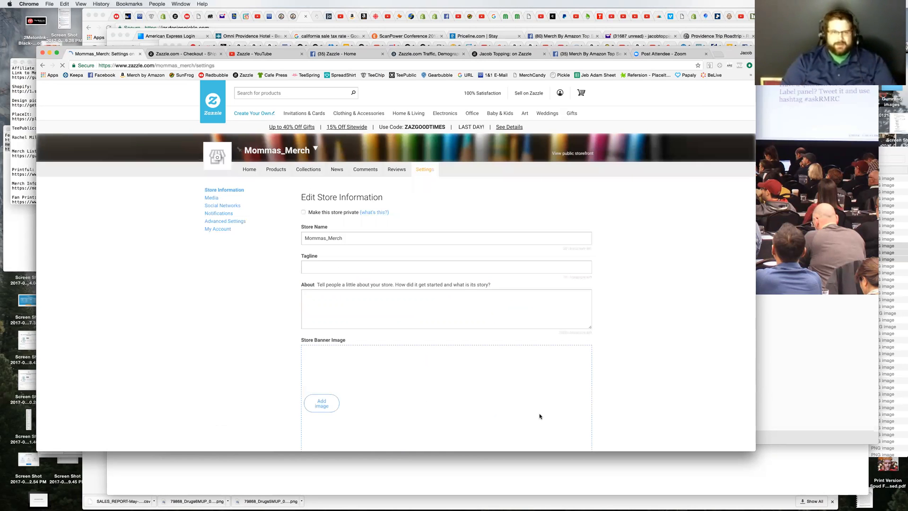
{"action": "left_click", "coordinate": [349, 265]}
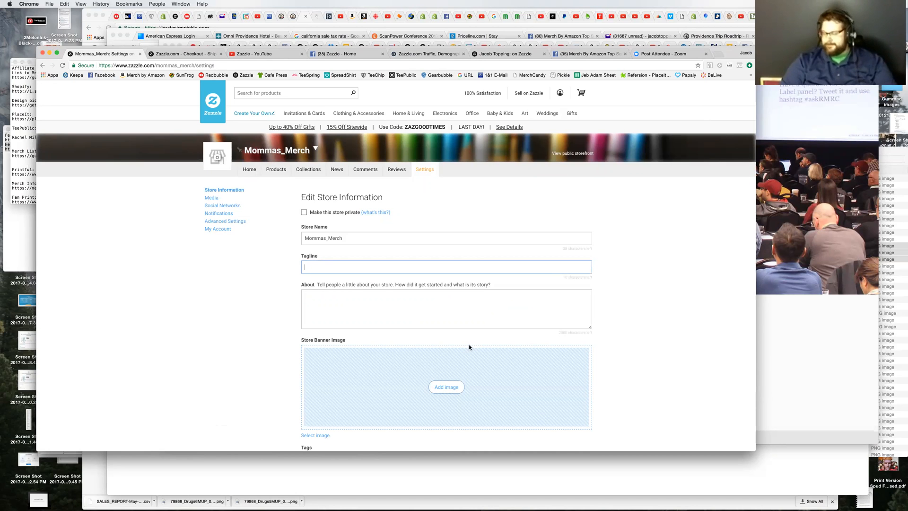
{"action": "type", "text": "No"}
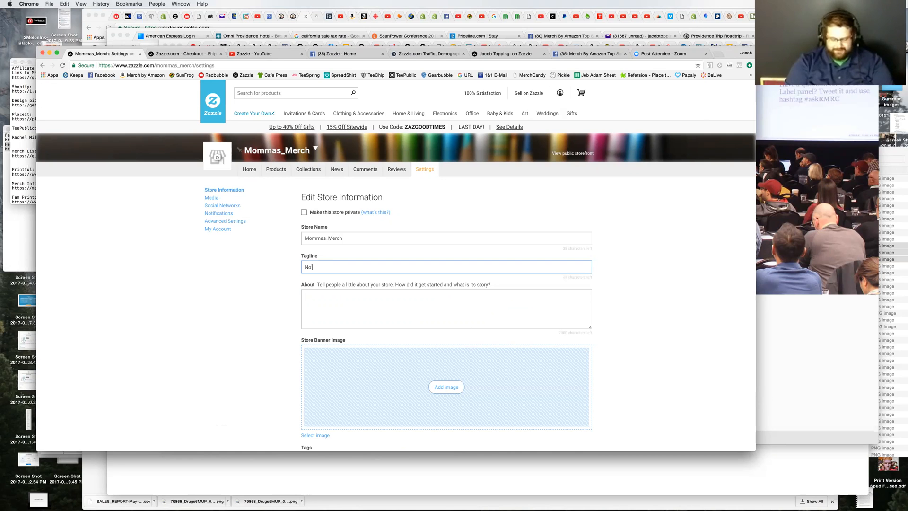
{"action": "key", "text": "BackSpace"}
{"action": "key", "text": "BackSpace"}
{"action": "key", "text": "BackSpace"}
{"action": "key", "text": "BackSpace"}
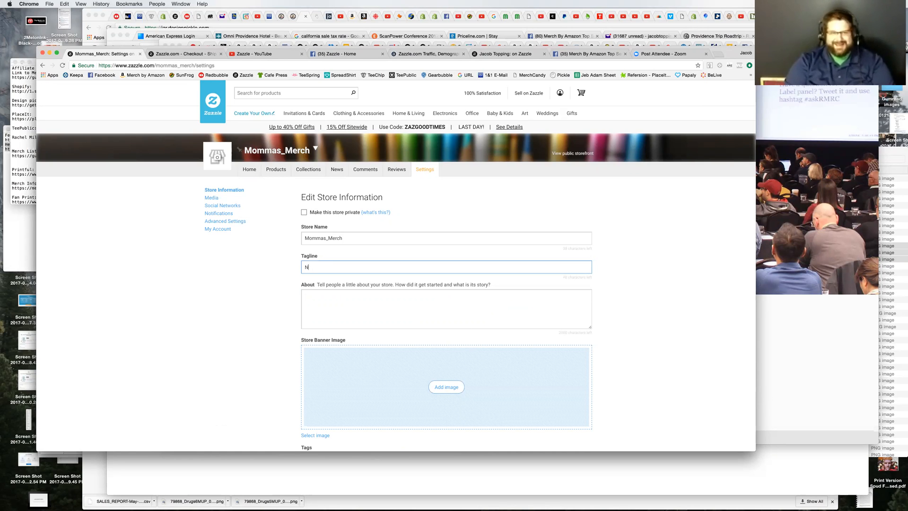
{"action": "left_click", "coordinate": [385, 328]}
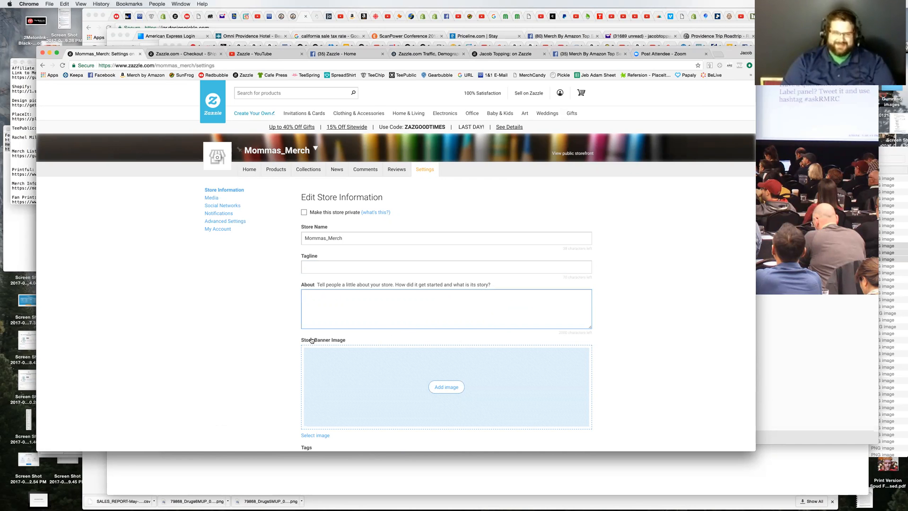
{"action": "scroll", "coordinate": [280, 366], "scroll_direction": "down", "scroll_amount": 2}
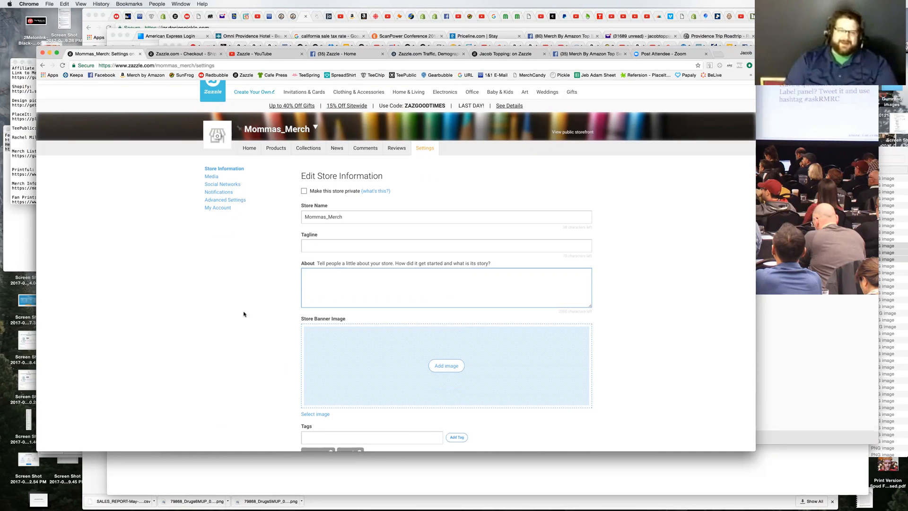
{"action": "left_click", "coordinate": [328, 283]}
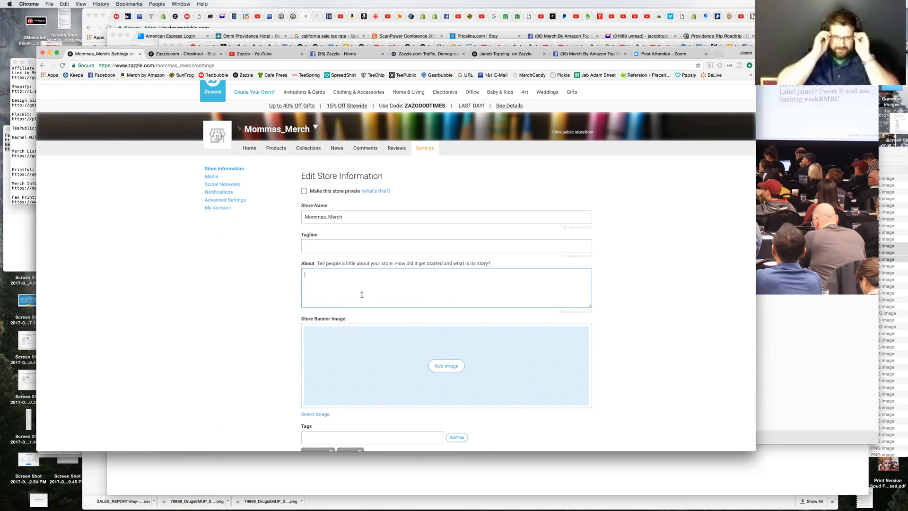
{"action": "scroll", "coordinate": [461, 351], "scroll_direction": "down", "scroll_amount": 1}
{"action": "scroll", "coordinate": [460, 351], "scroll_direction": "down", "scroll_amount": 5}
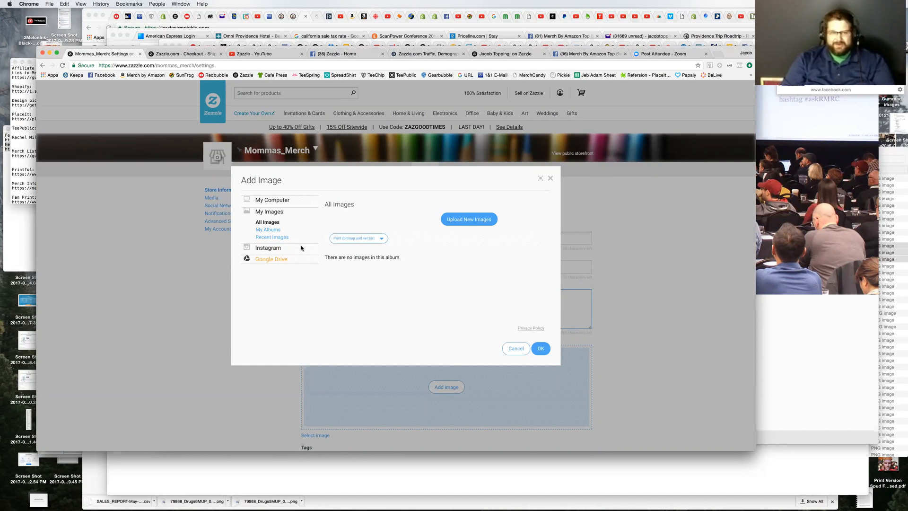
{"action": "left_click", "coordinate": [551, 179]}
Step: Add "family friendly designs" and "wholesome" to the store's tags
{"action": "left_click", "coordinate": [307, 334]}
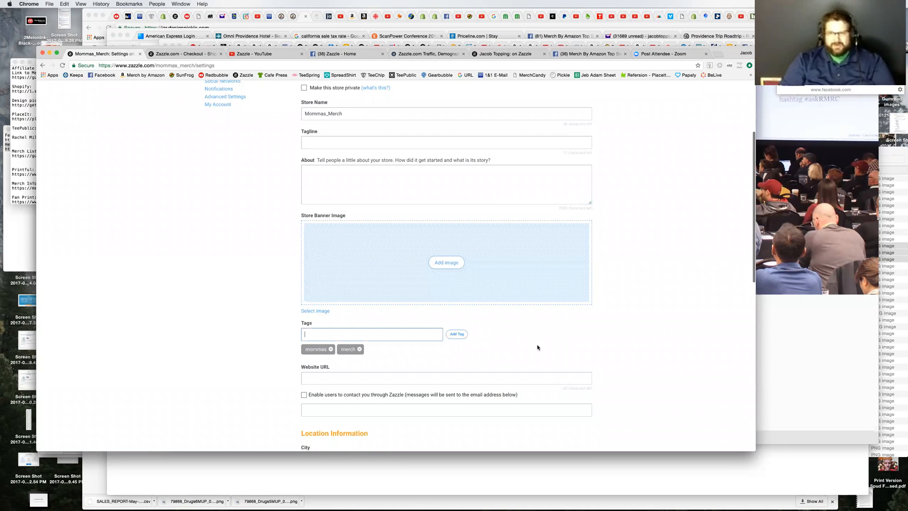
{"action": "type", "text": "family friendly designs"}
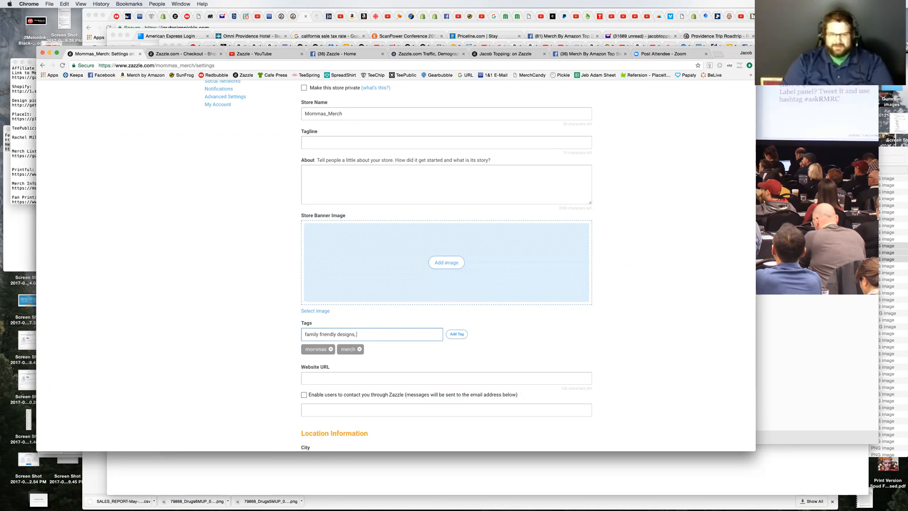
{"action": "left_click", "coordinate": [451, 335]}
{"action": "left_click", "coordinate": [382, 334]}
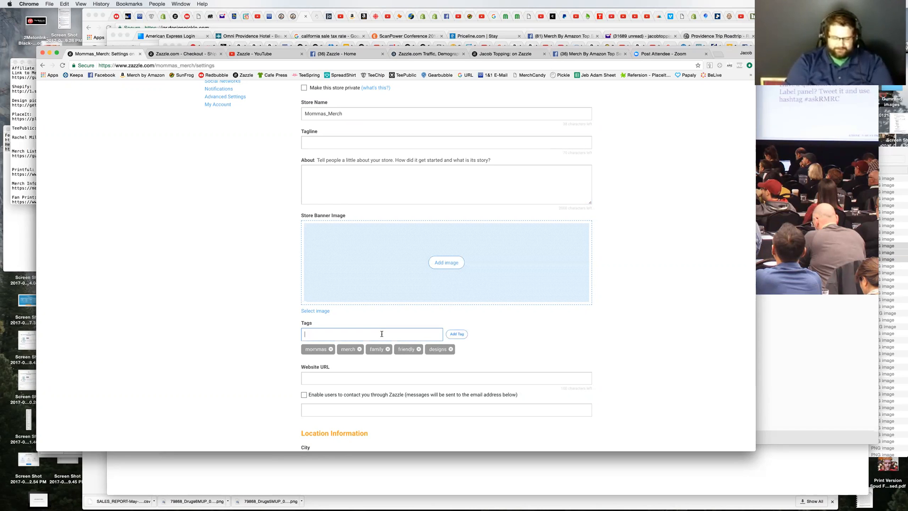
{"action": "type", "text": "wholesome"}
{"action": "left_click", "coordinate": [456, 334]}
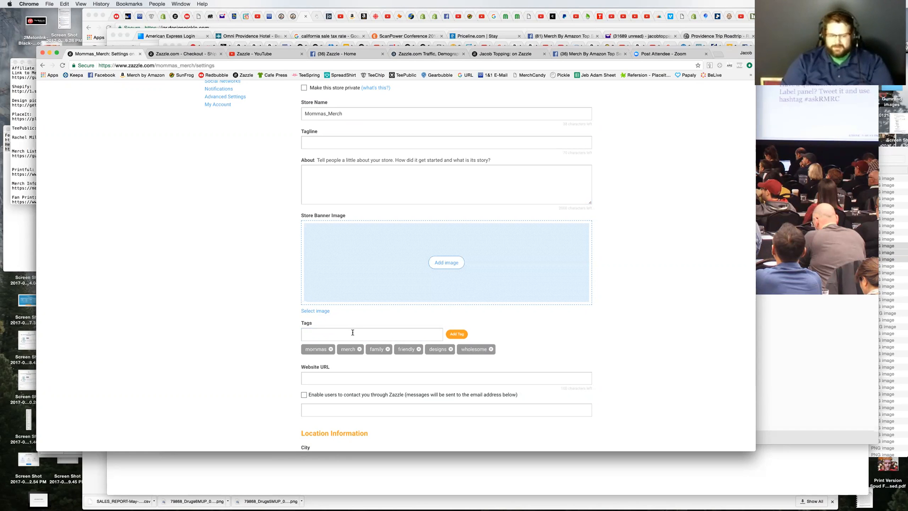
Step: Add one more store tag, correcting its spelling to "recipe"
{"action": "left_click", "coordinate": [352, 333]}
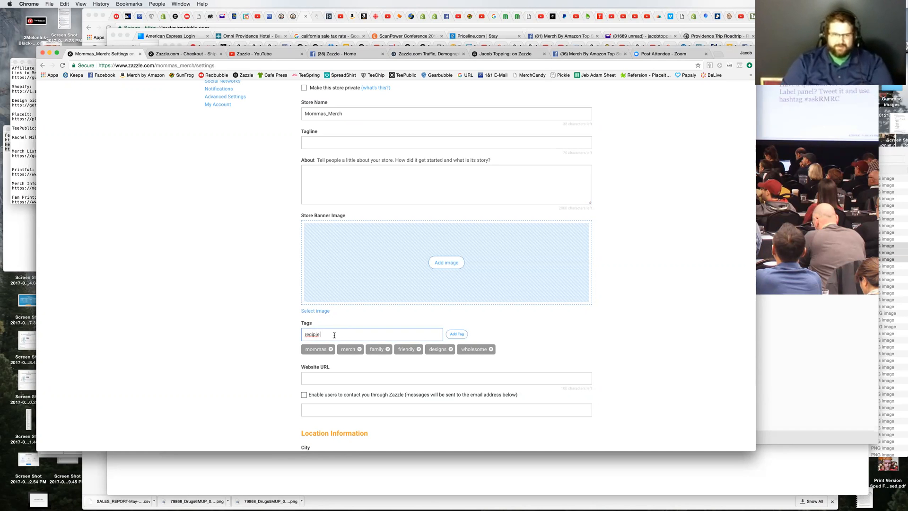
{"action": "right_click", "coordinate": [311, 336]}
{"action": "left_click", "coordinate": [399, 339]}
{"action": "left_click", "coordinate": [457, 334]}
{"action": "scroll", "coordinate": [253, 375], "scroll_direction": "down", "scroll_amount": 4}
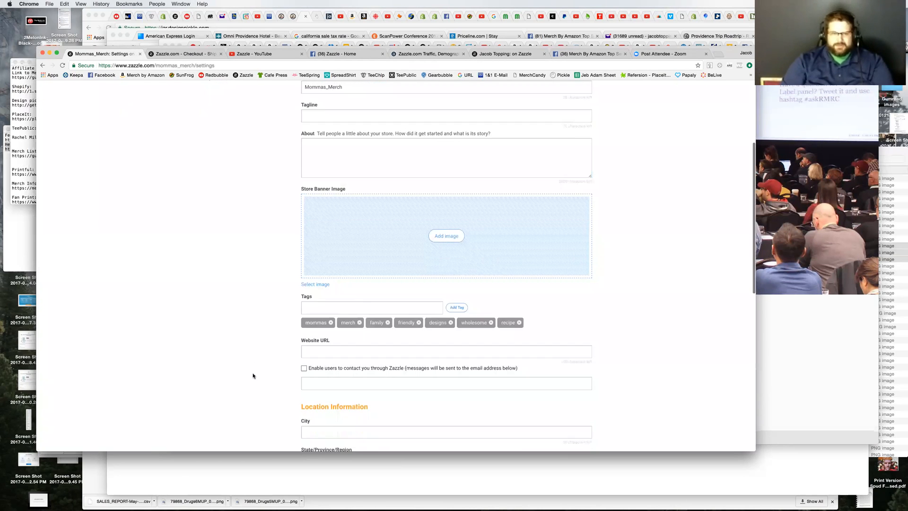
{"action": "left_click", "coordinate": [314, 289]}
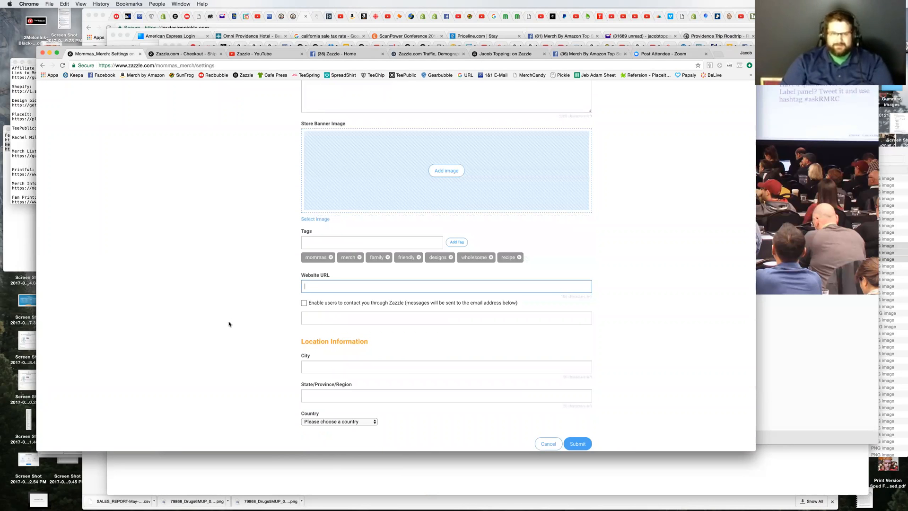
{"action": "left_click", "coordinate": [314, 285]}
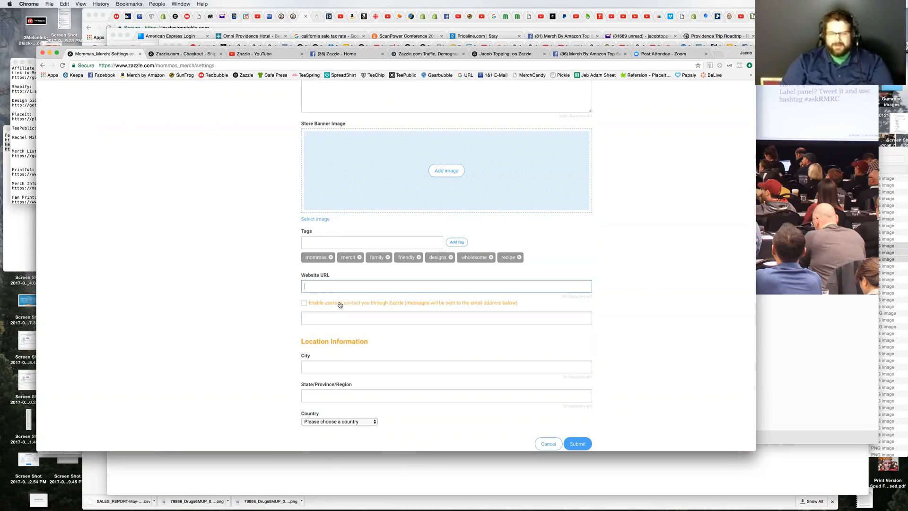
{"action": "left_click", "coordinate": [254, 352]}
{"action": "scroll", "coordinate": [317, 304], "scroll_direction": "down", "scroll_amount": 4}
{"action": "left_click", "coordinate": [318, 278]}
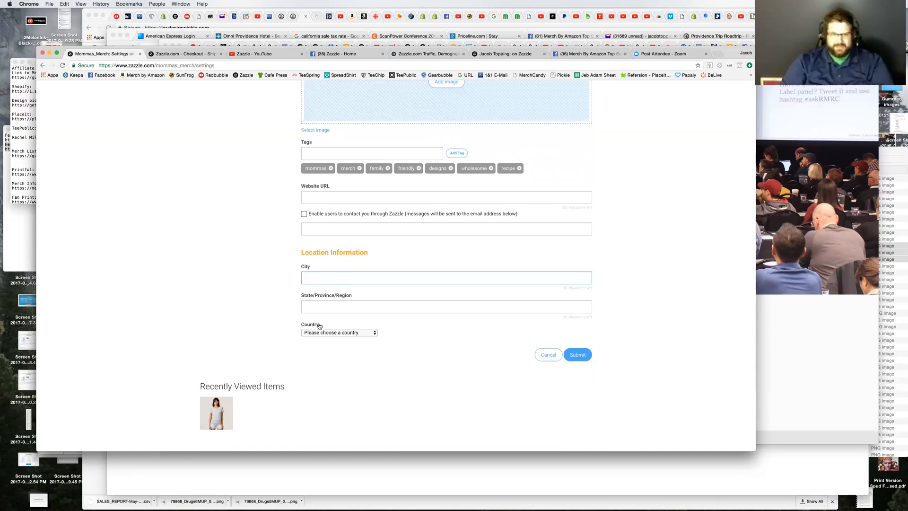
{"action": "left_click", "coordinate": [338, 307]}
Step: Set the store's country to Canada and submit the store information
{"action": "left_click", "coordinate": [344, 333]}
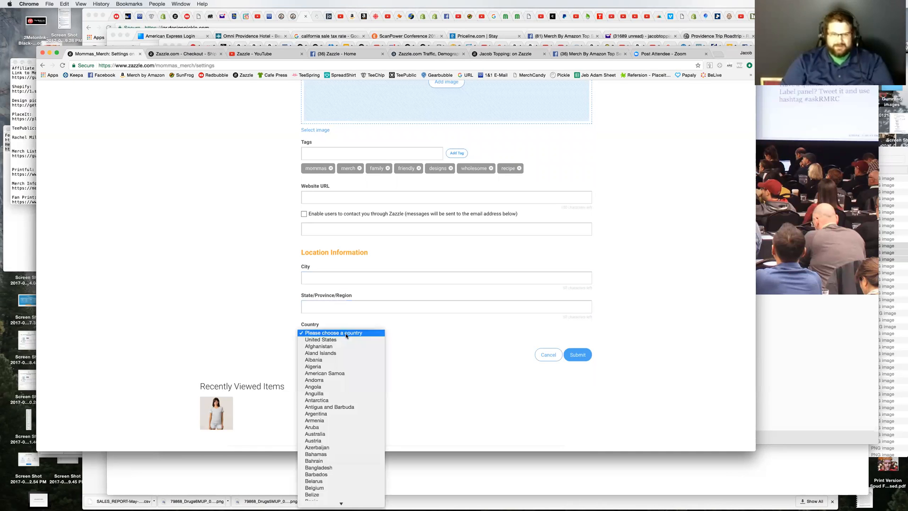
{"action": "key", "text": "c"}
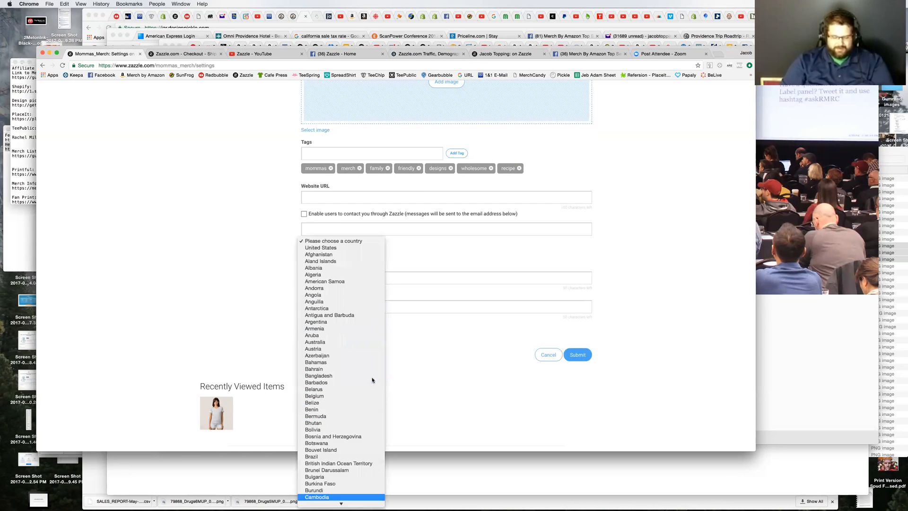
{"action": "scroll", "coordinate": [366, 420], "scroll_direction": "down", "scroll_amount": 5}
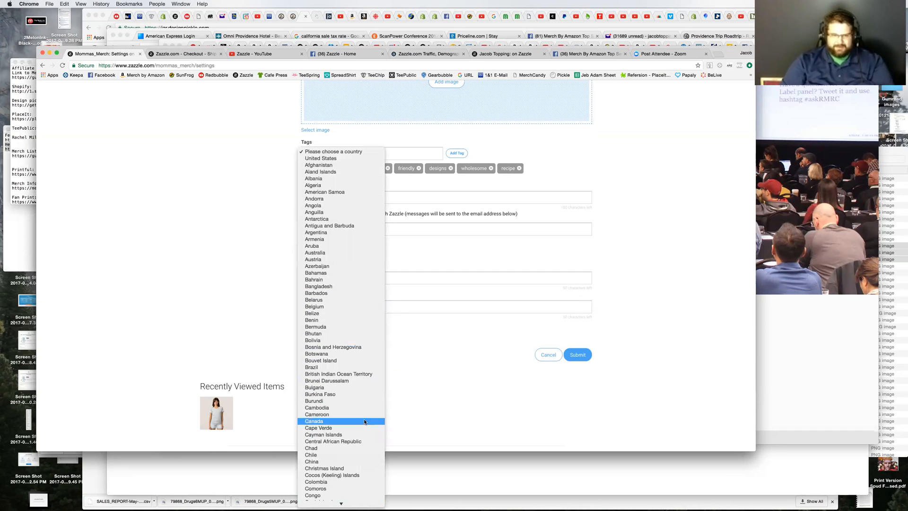
{"action": "left_click", "coordinate": [359, 421]}
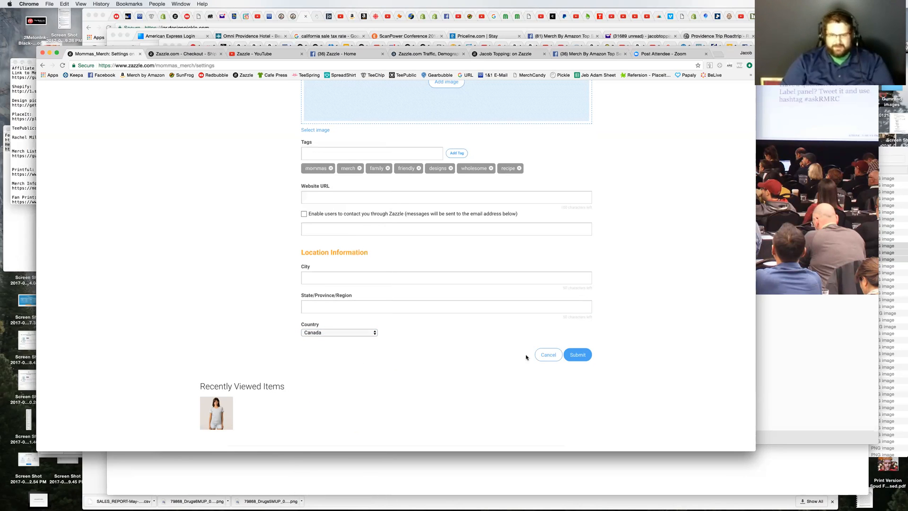
{"action": "left_click", "coordinate": [586, 355]}
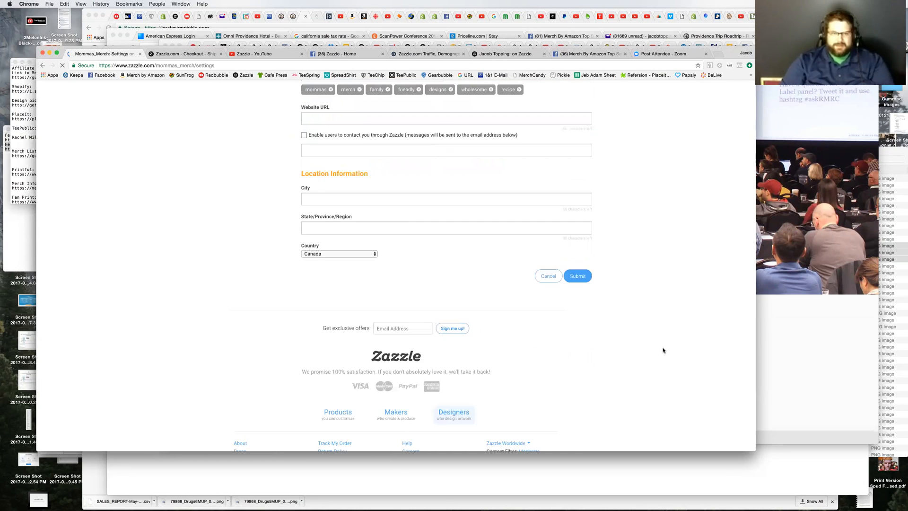
{"action": "scroll", "coordinate": [663, 350], "scroll_direction": "up", "scroll_amount": 7}
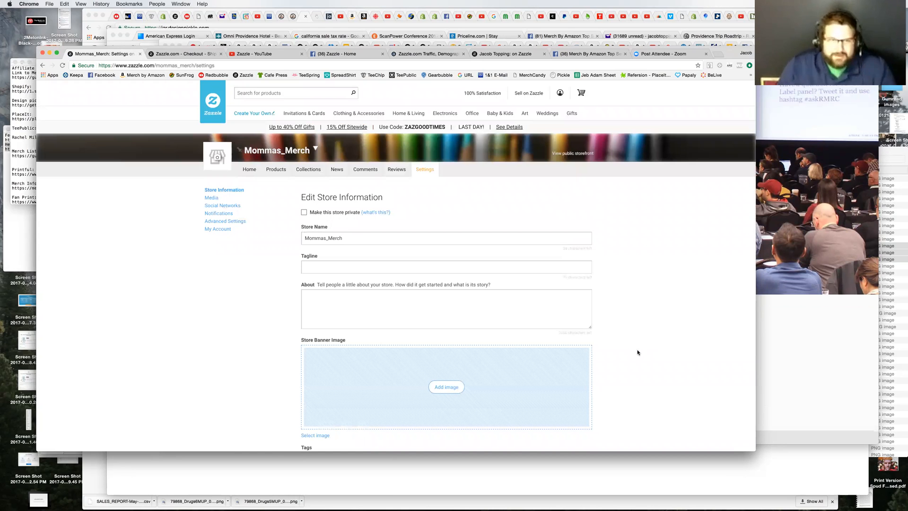
Step: Review the store information form for Mommas_Merch and submit it again
{"action": "scroll", "coordinate": [638, 347], "scroll_direction": "down", "scroll_amount": 5}
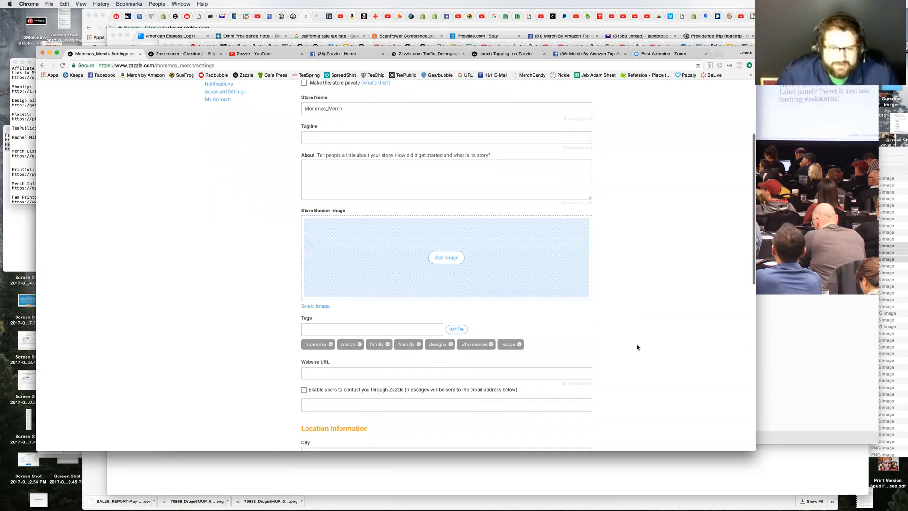
{"action": "scroll", "coordinate": [638, 347], "scroll_direction": "up", "scroll_amount": 2}
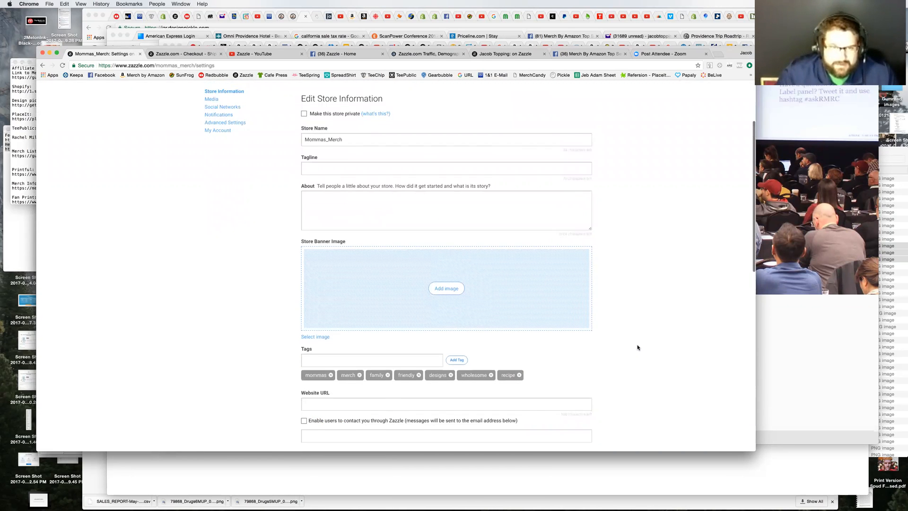
{"action": "scroll", "coordinate": [638, 348], "scroll_direction": "down", "scroll_amount": 6}
{"action": "scroll", "coordinate": [637, 347], "scroll_direction": "down", "scroll_amount": 2}
{"action": "scroll", "coordinate": [637, 348], "scroll_direction": "up", "scroll_amount": 4}
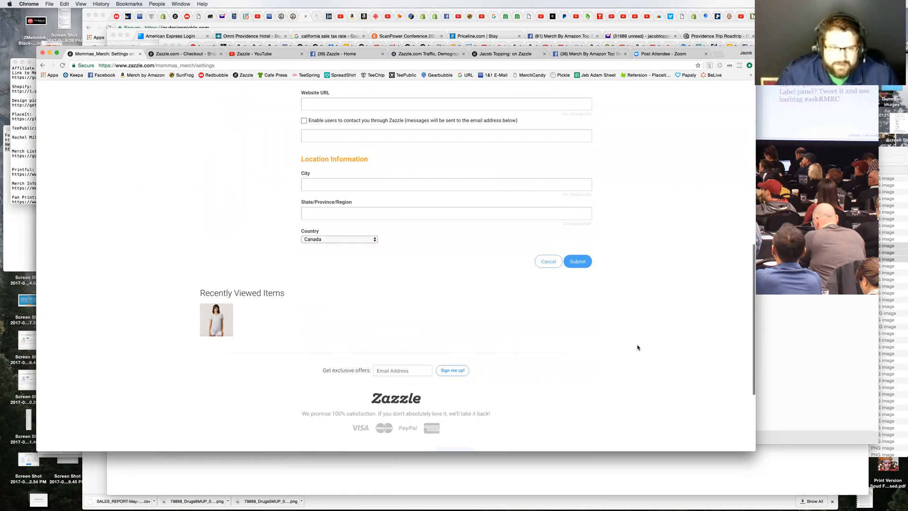
{"action": "scroll", "coordinate": [638, 348], "scroll_direction": "up", "scroll_amount": 2}
{"action": "left_click", "coordinate": [579, 324]}
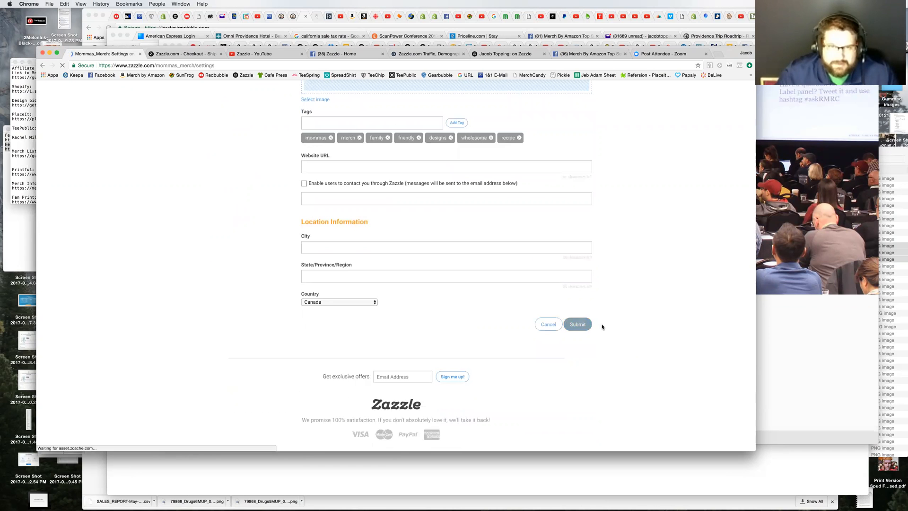
Step: Expand the browser to full screen and resubmit the store information form
{"action": "scroll", "coordinate": [629, 327], "scroll_direction": "up", "scroll_amount": 5}
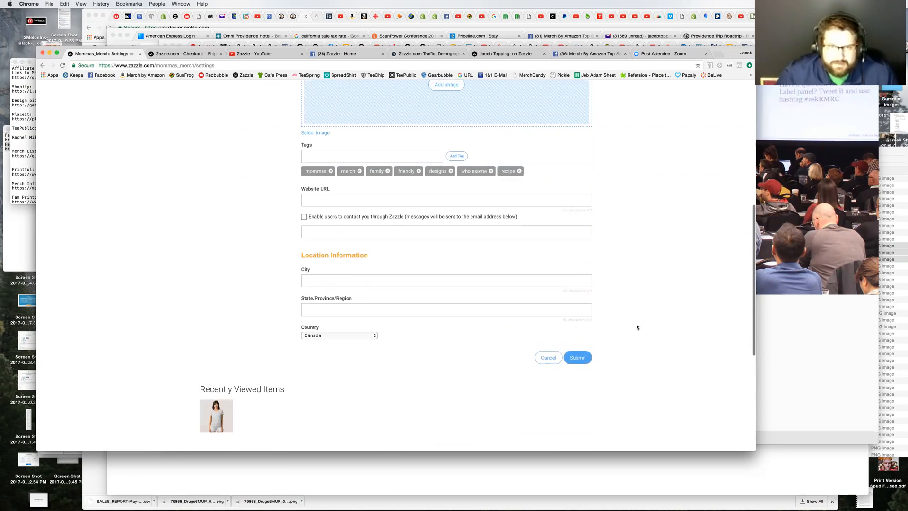
{"action": "scroll", "coordinate": [637, 329], "scroll_direction": "up", "scroll_amount": 5}
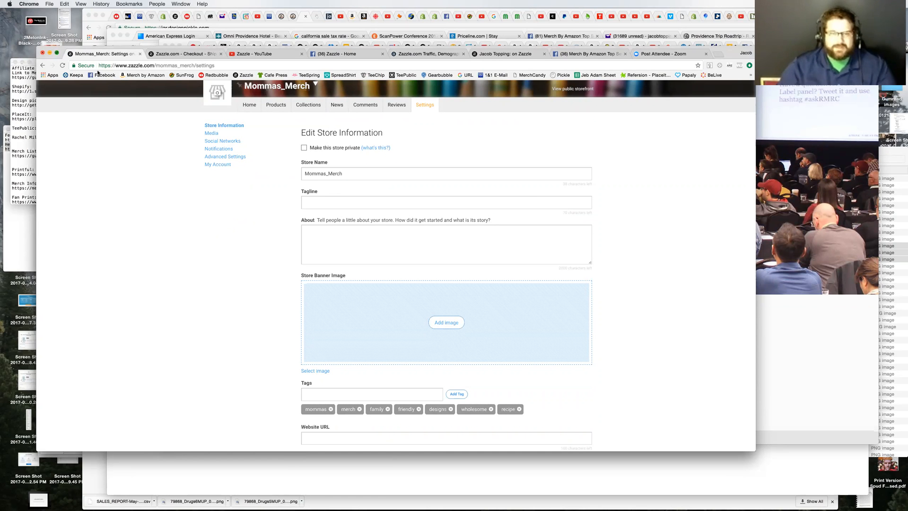
{"action": "left_click", "coordinate": [57, 53]}
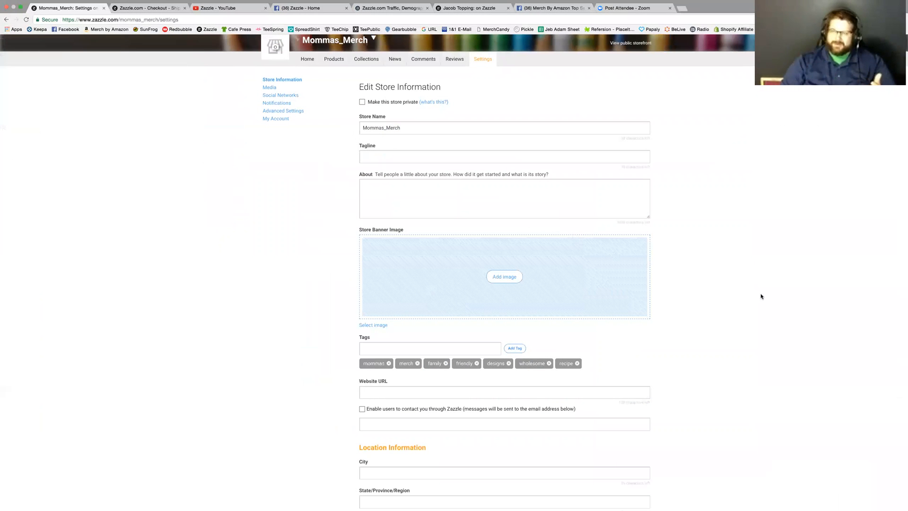
{"action": "scroll", "coordinate": [785, 400], "scroll_direction": "down", "scroll_amount": 3}
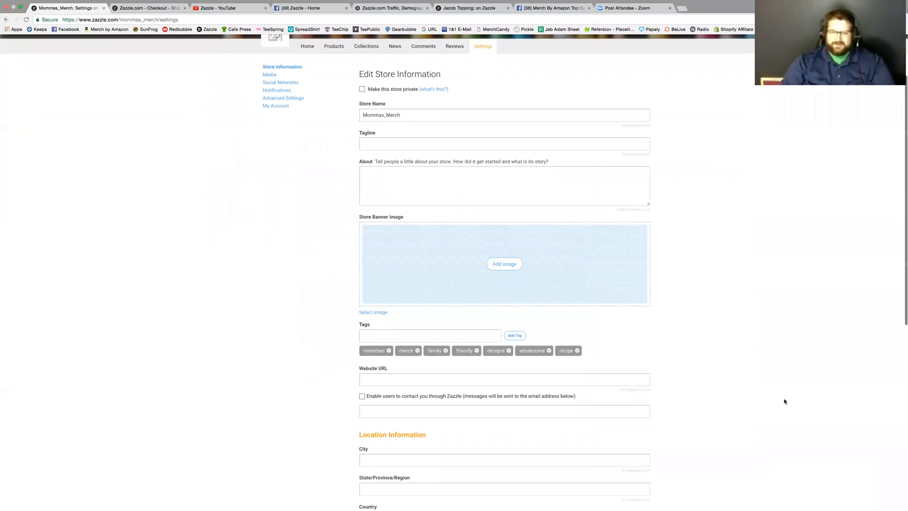
{"action": "left_click", "coordinate": [639, 484]}
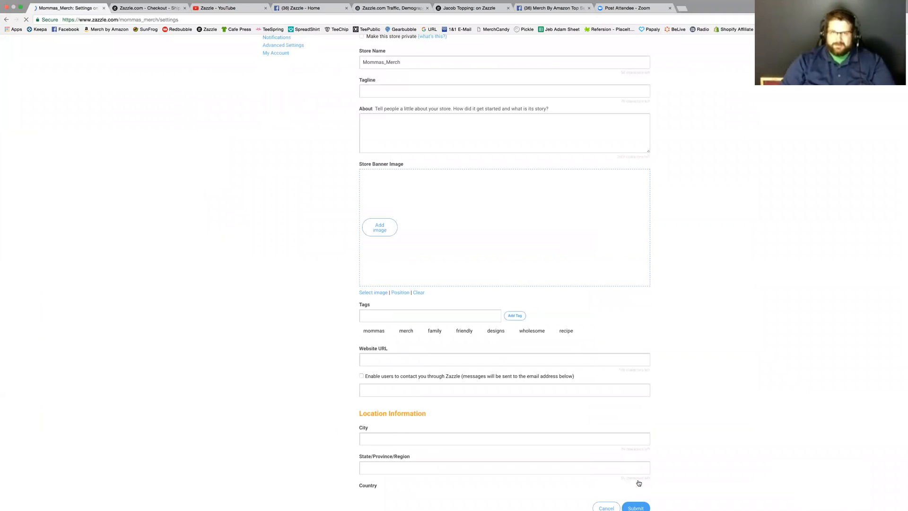
Step: Start uploading a store banner image from the computer and open the folder Documents > Merch By Amazon > Designs > Designs by Pickle
{"action": "left_click", "coordinate": [578, 235]}
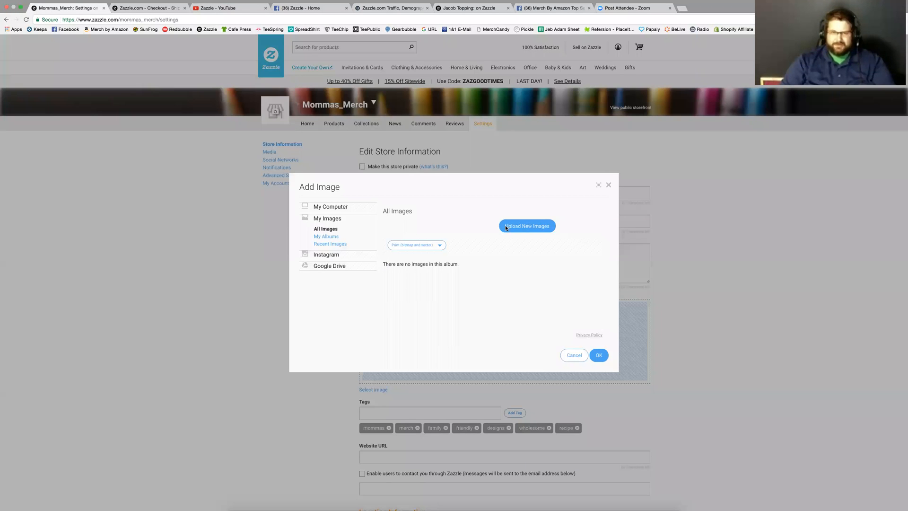
{"action": "left_click", "coordinate": [529, 225]}
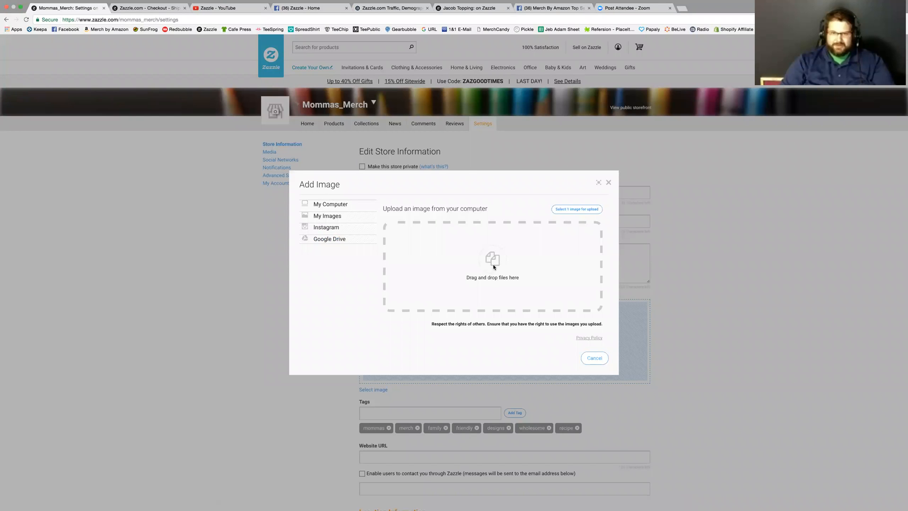
{"action": "left_click", "coordinate": [570, 209]}
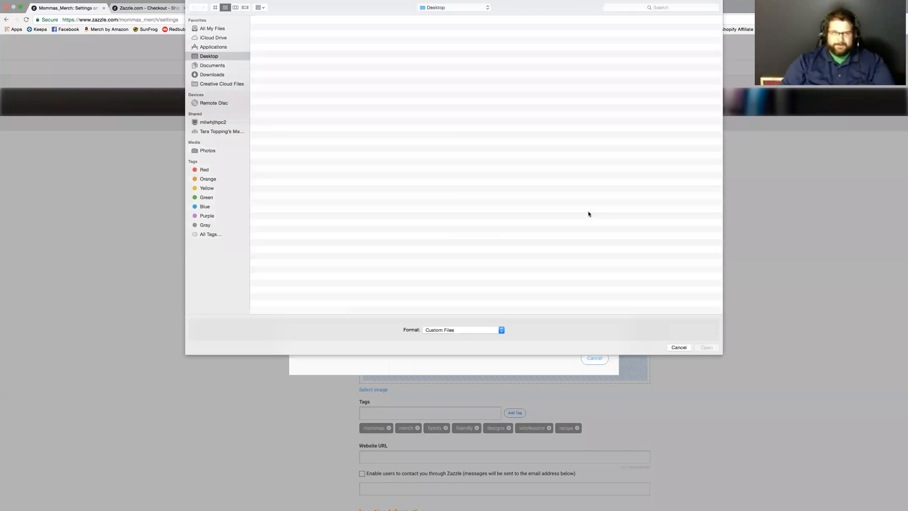
{"action": "left_click", "coordinate": [208, 64]}
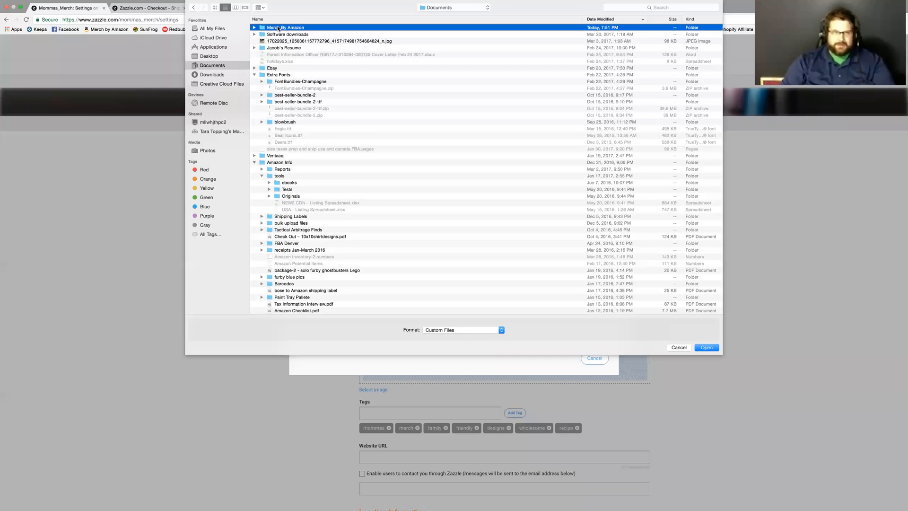
{"action": "double_click", "coordinate": [278, 28]}
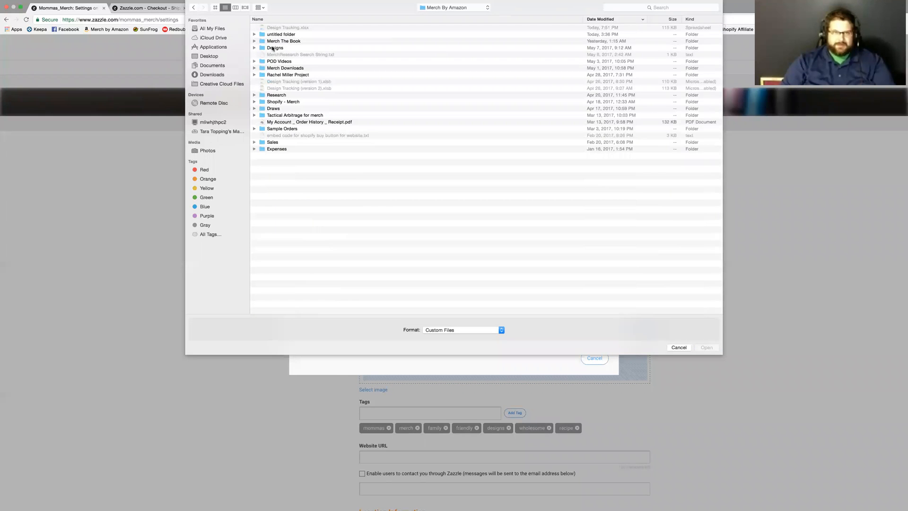
{"action": "double_click", "coordinate": [274, 48]}
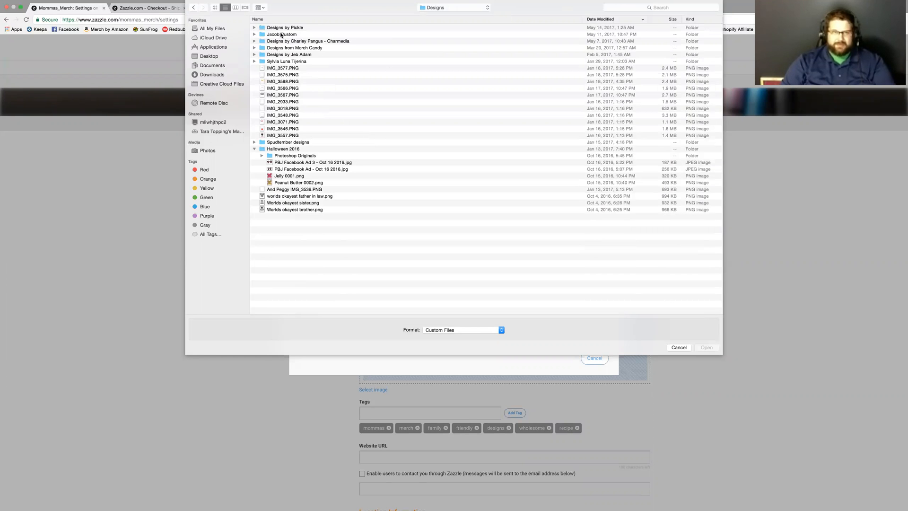
{"action": "double_click", "coordinate": [284, 28]}
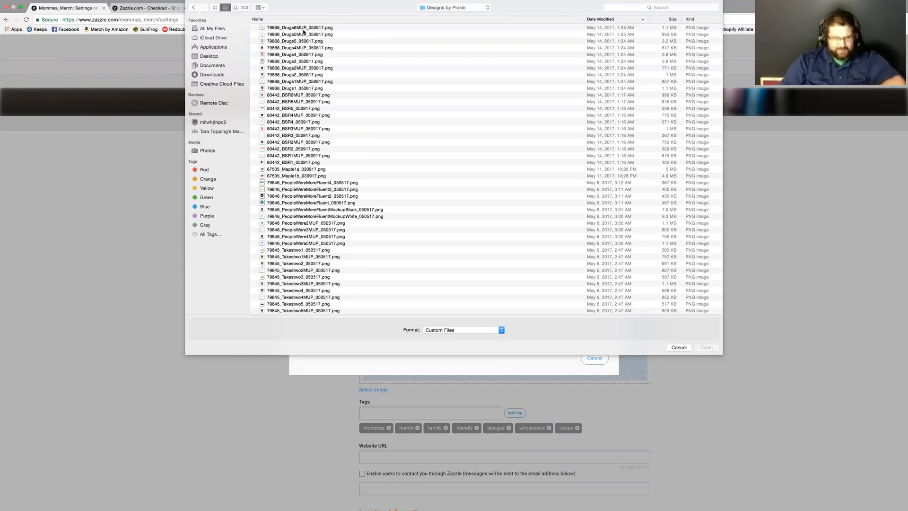
Step: Preview the design file 80442_BSR5MUP_050917.png in the Designs by Pickle folder
{"action": "left_click", "coordinate": [303, 29]}
{"action": "left_click", "coordinate": [307, 35]}
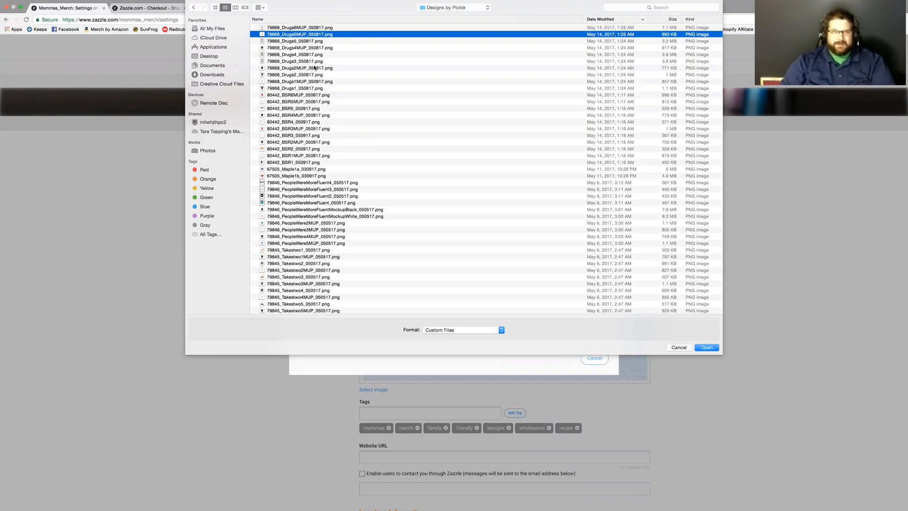
{"action": "left_click", "coordinate": [301, 104]}
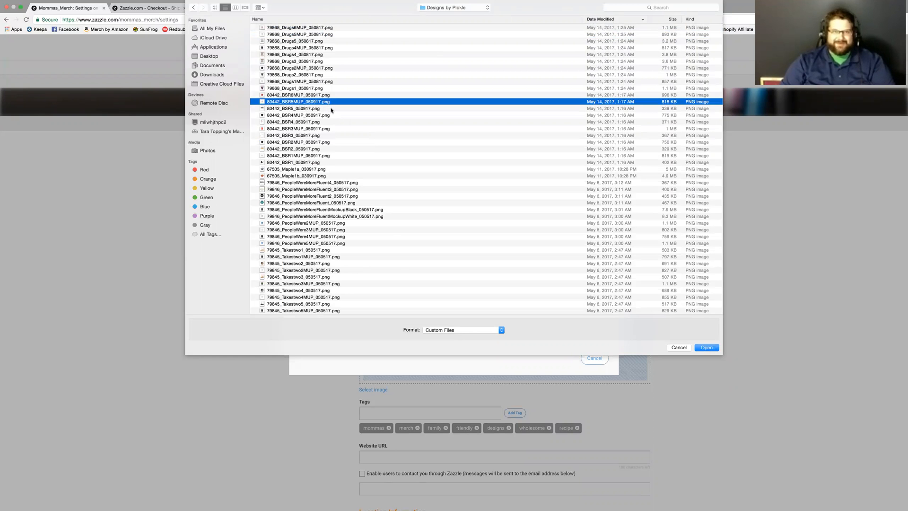
{"action": "key", "text": "space"}
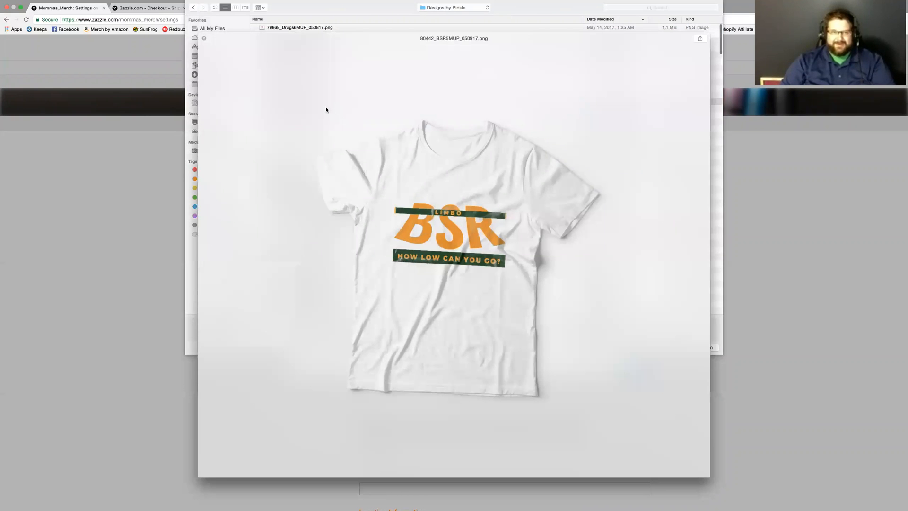
{"action": "key", "text": "space"}
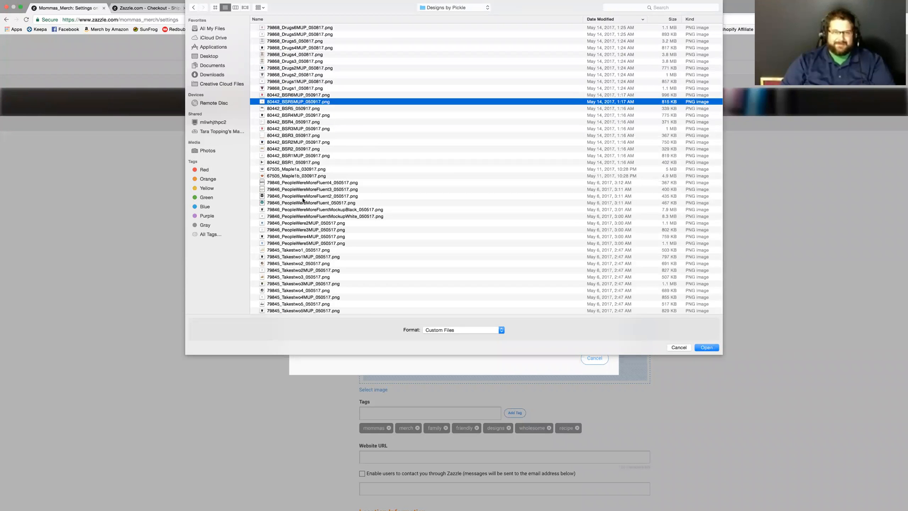
Step: Preview the Takestwo2 design files and try to upload 79845_Takestwo2_050517.png as the store banner image
{"action": "scroll", "coordinate": [331, 220], "scroll_direction": "down", "scroll_amount": 4}
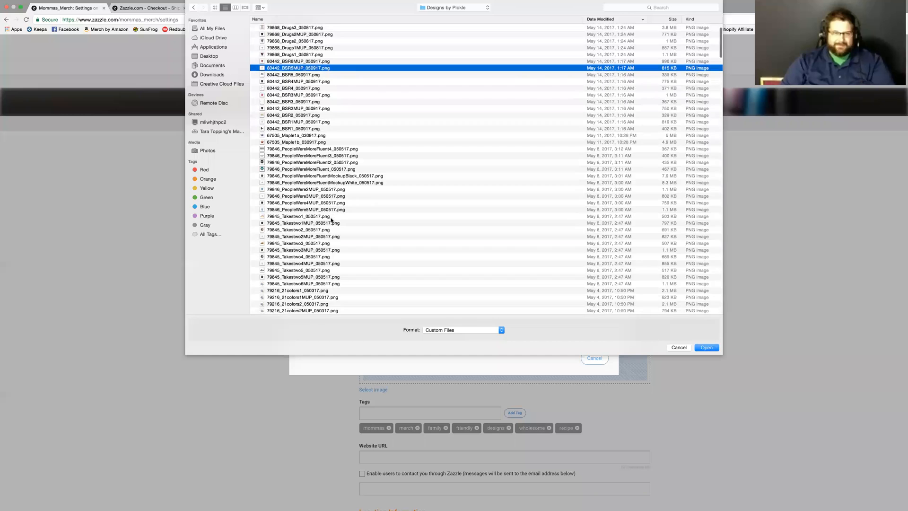
{"action": "left_click", "coordinate": [295, 214]}
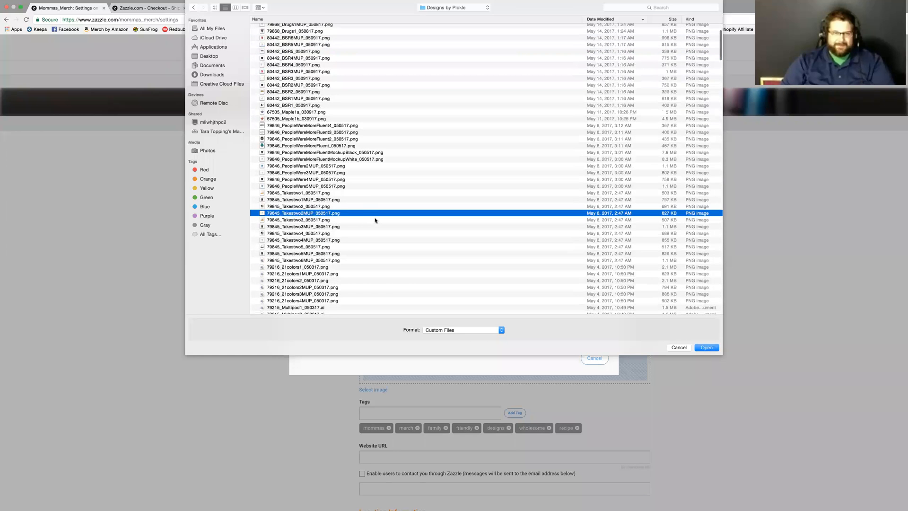
{"action": "key", "text": "space"}
{"action": "key", "text": "space"}
{"action": "key", "text": "Up"}
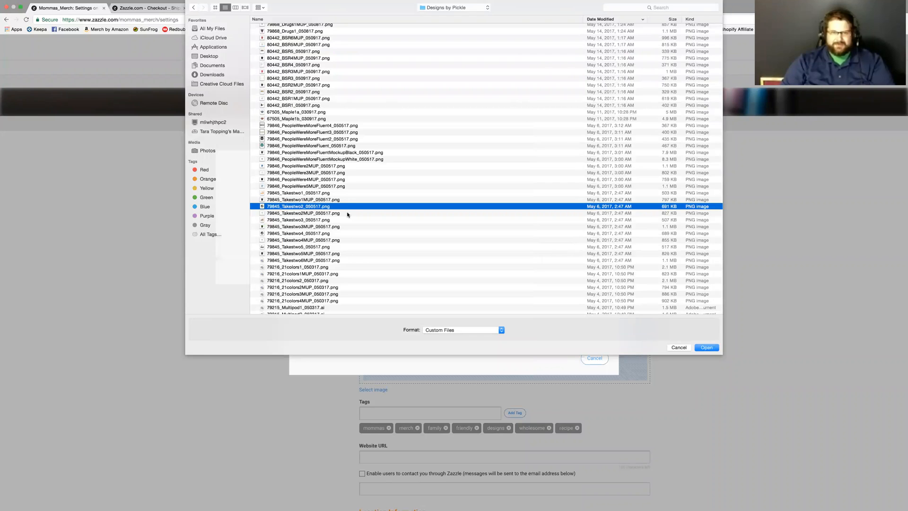
{"action": "key", "text": "space"}
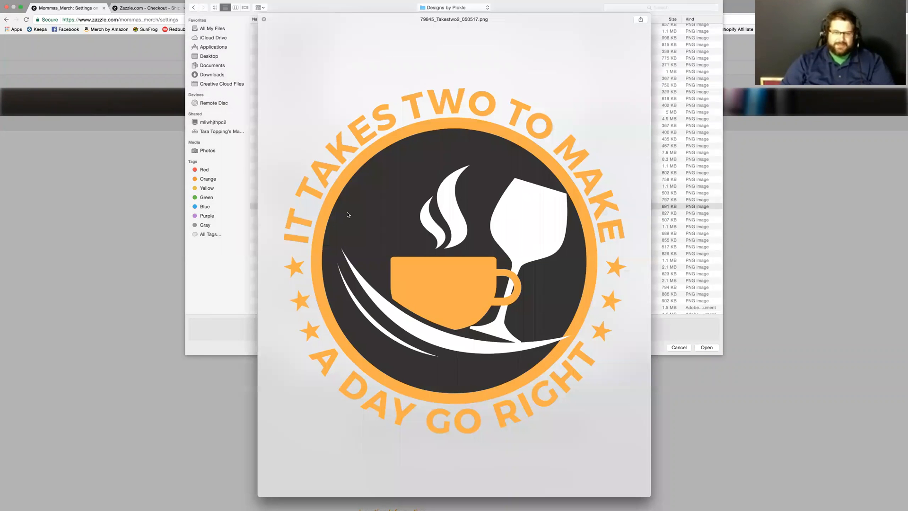
{"action": "key", "text": "space"}
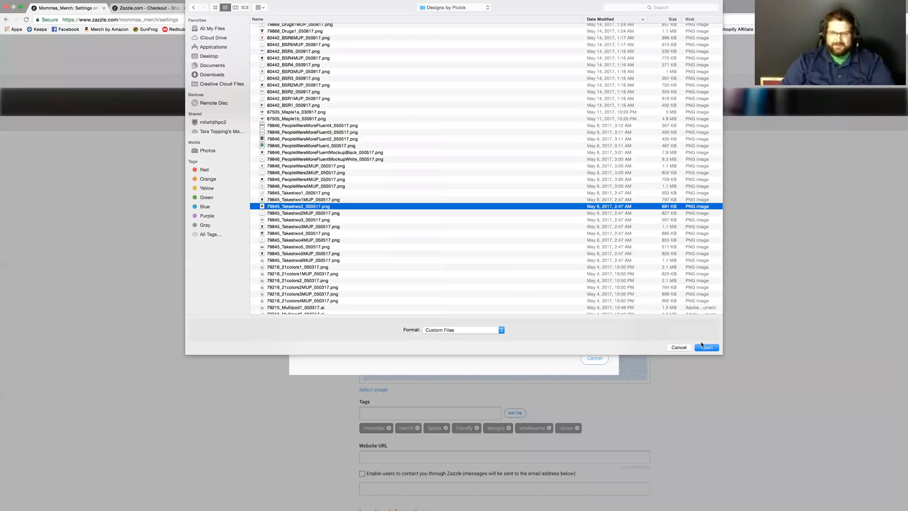
{"action": "left_click", "coordinate": [707, 347]}
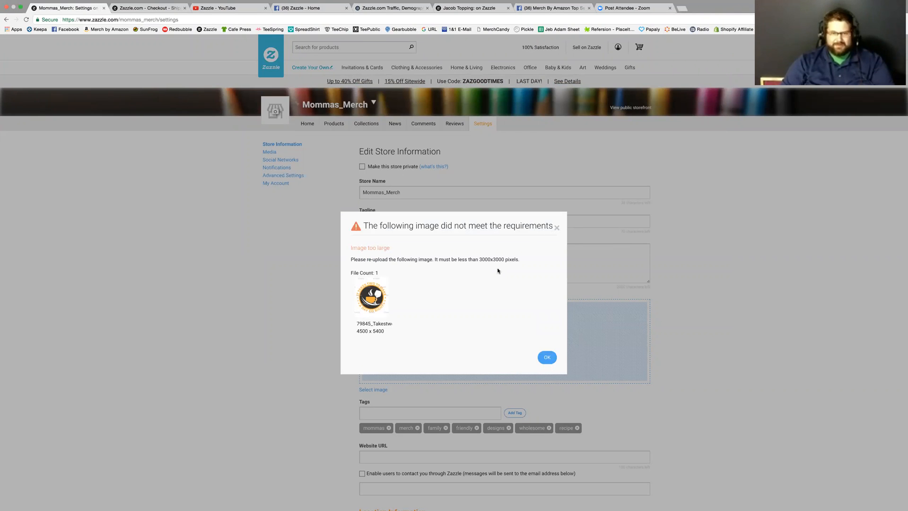
{"action": "left_click", "coordinate": [549, 358]}
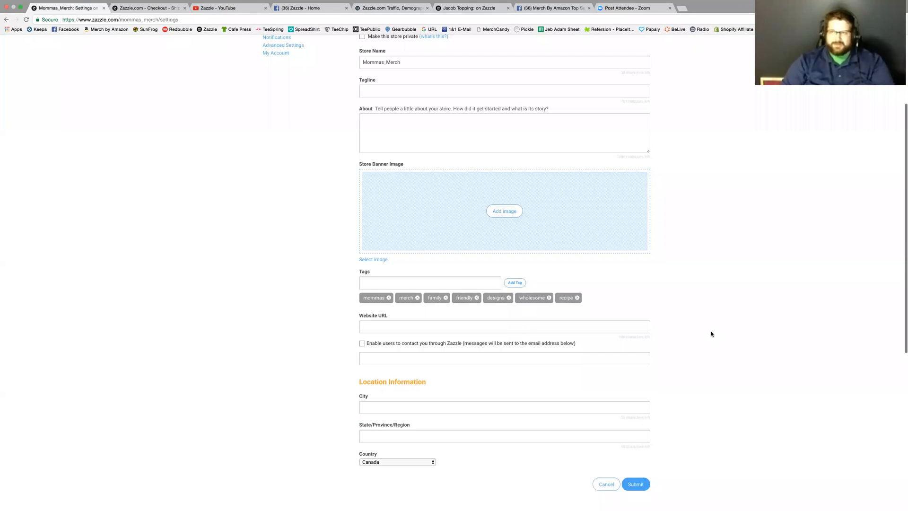
{"action": "mouse_move", "coordinate": [47, 3]}
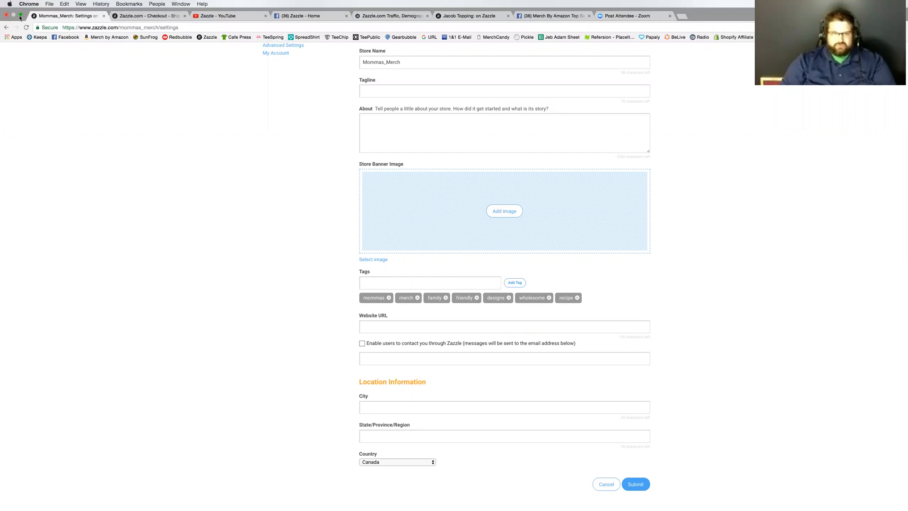
{"action": "left_click", "coordinate": [503, 211]}
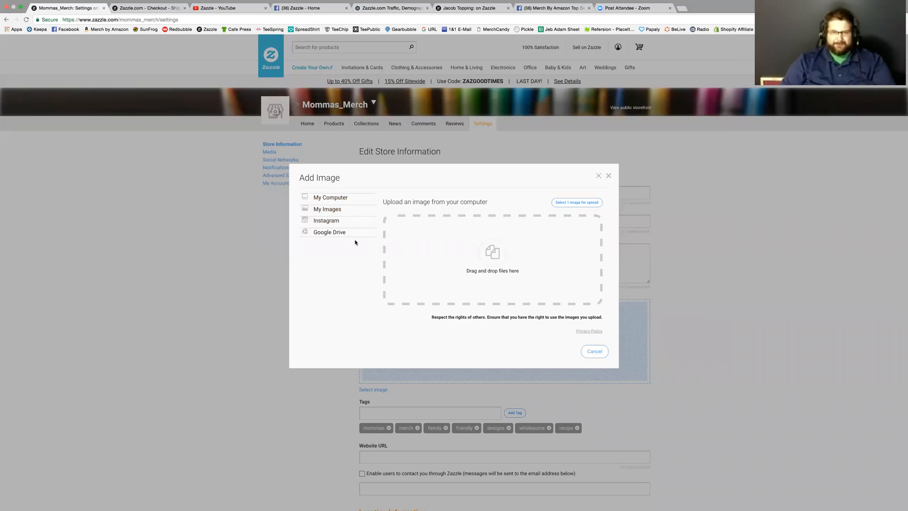
{"action": "left_click", "coordinate": [609, 176]}
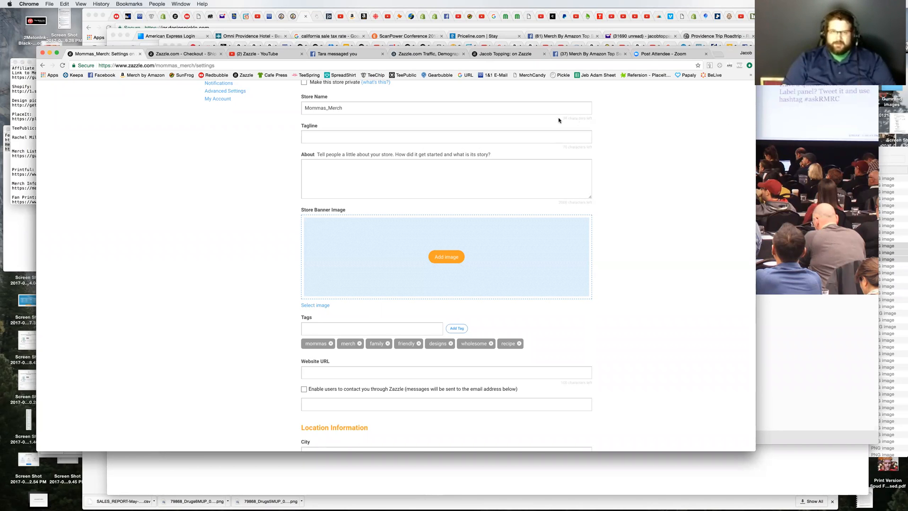
Step: Switch to the Facebook group page, minimize the other chats, and try to open the Momma's Merch logo image from the chat
{"action": "left_click", "coordinate": [615, 54]}
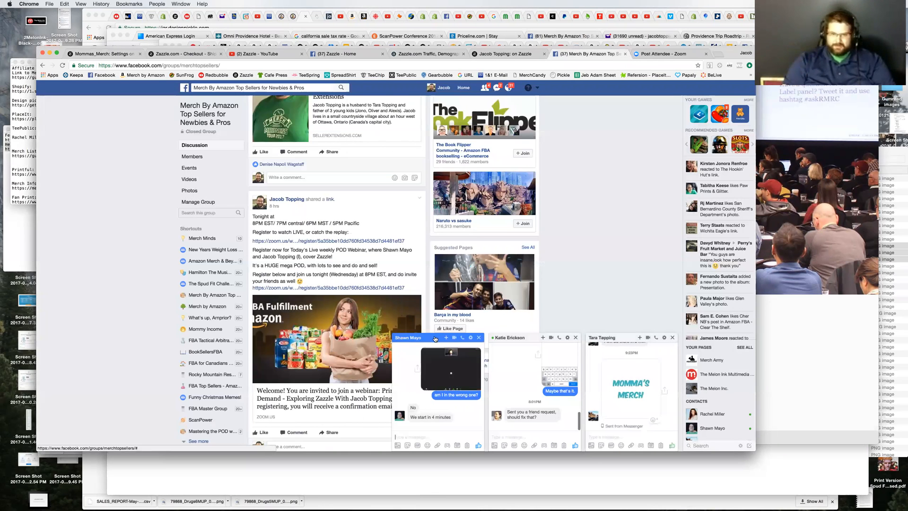
{"action": "left_click", "coordinate": [530, 338]}
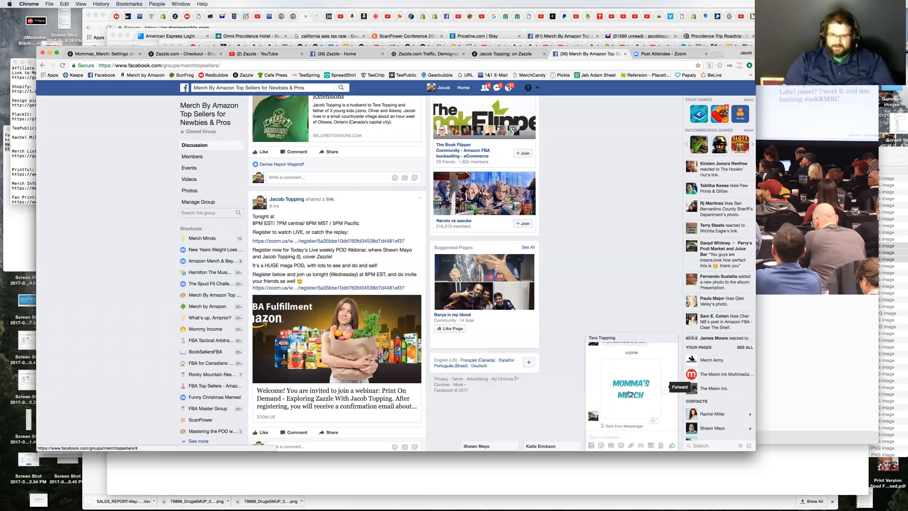
{"action": "left_click", "coordinate": [646, 406]}
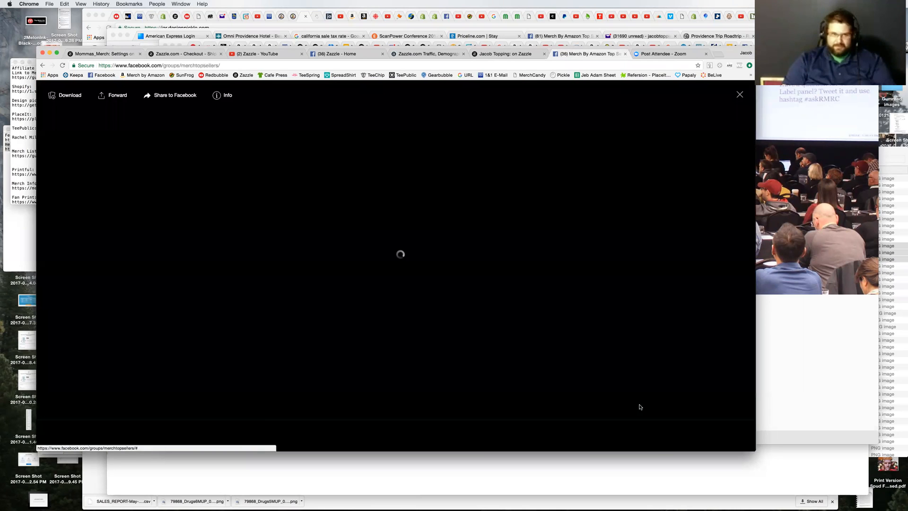
{"action": "right_click", "coordinate": [646, 405]}
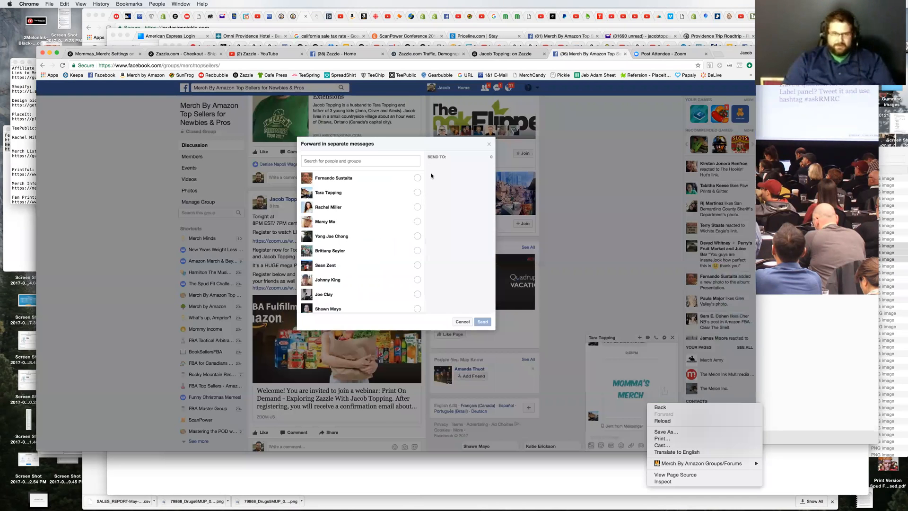
{"action": "left_click", "coordinate": [489, 145]}
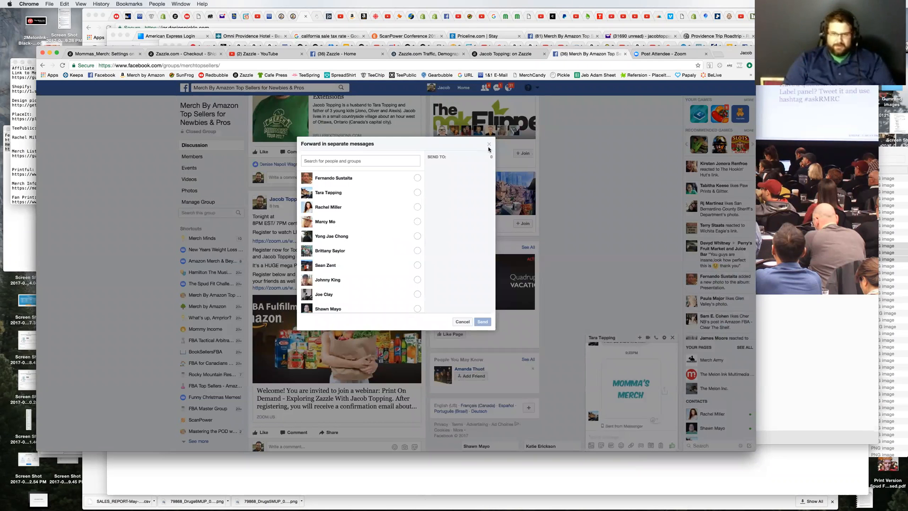
{"action": "left_click", "coordinate": [489, 144]}
Step: Open the Momma's Merch logo link from the chat in a new browser window and move that window clear
{"action": "right_click", "coordinate": [613, 388]}
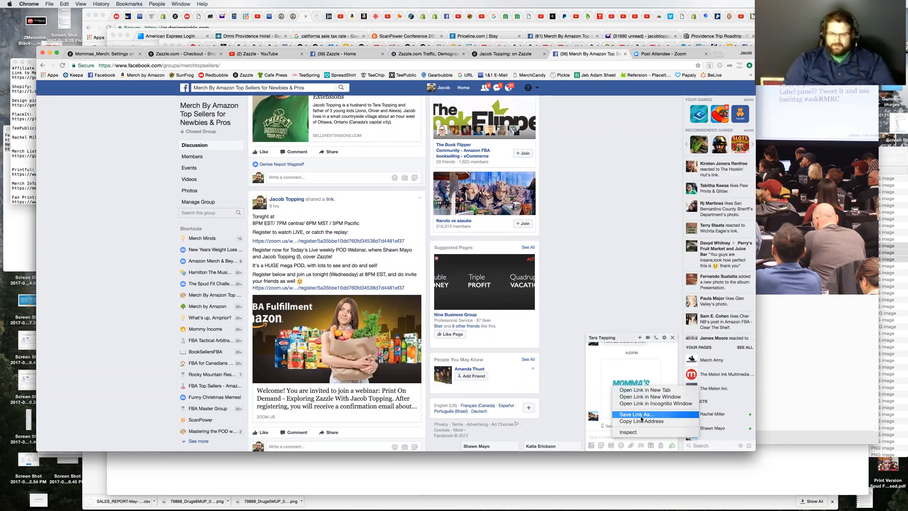
{"action": "left_click", "coordinate": [640, 397]}
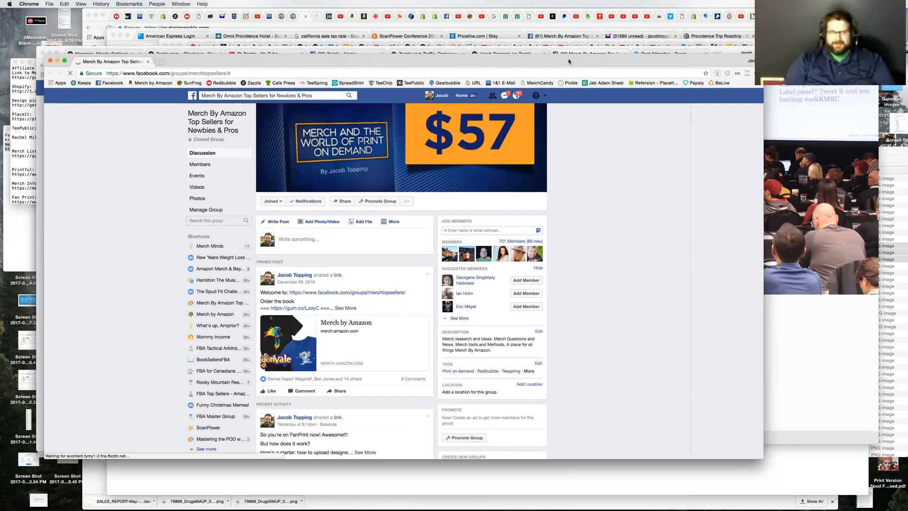
{"action": "left_click_drag", "start_coordinate": [568, 58], "coordinate": [539, 84]}
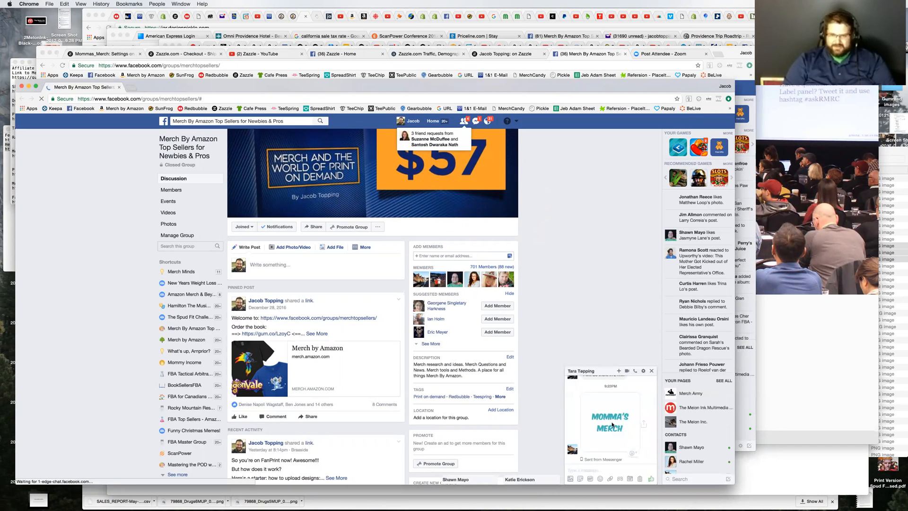
Step: Open the Momma's Merch logo at full size from the chat, download it, and close the extra browser window
{"action": "right_click", "coordinate": [612, 425]}
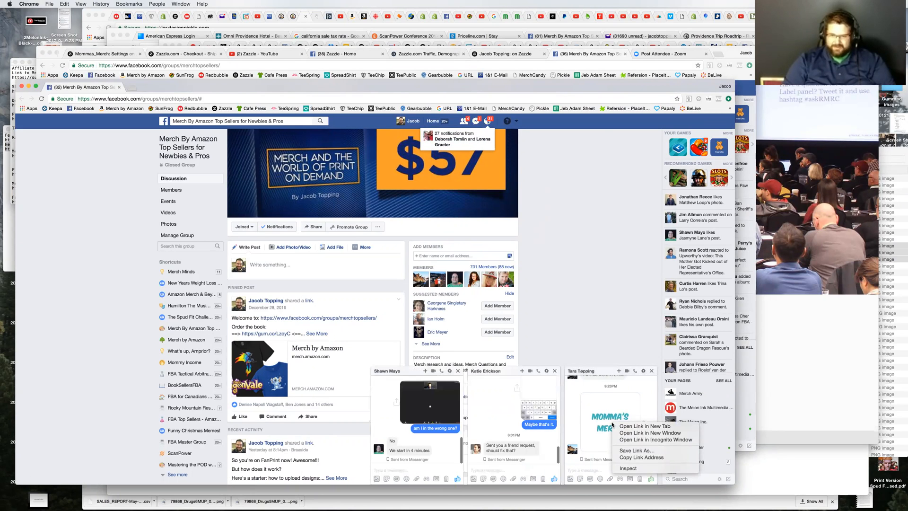
{"action": "left_click", "coordinate": [602, 424]}
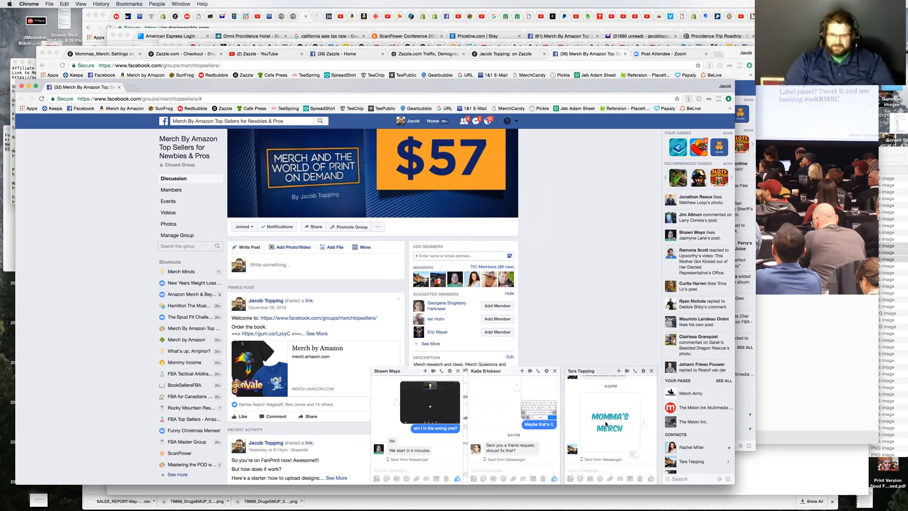
{"action": "left_click", "coordinate": [606, 425]}
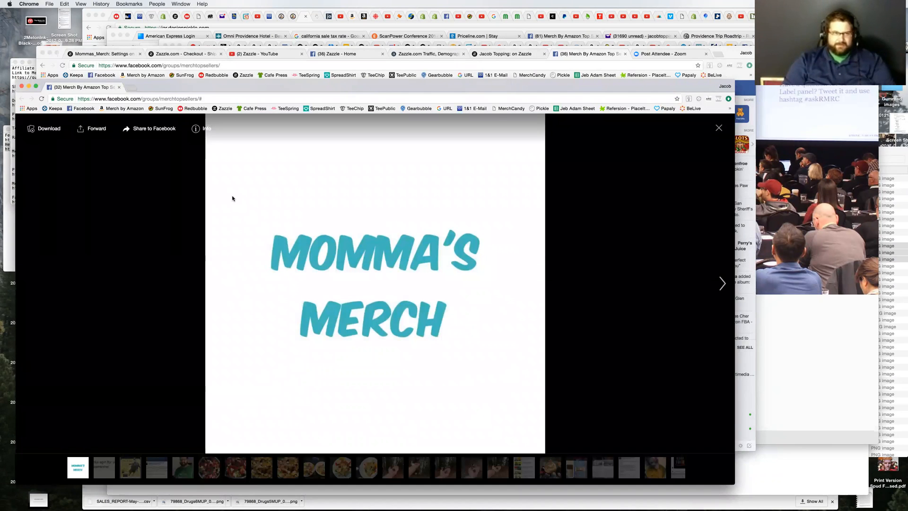
{"action": "left_click", "coordinate": [43, 131]}
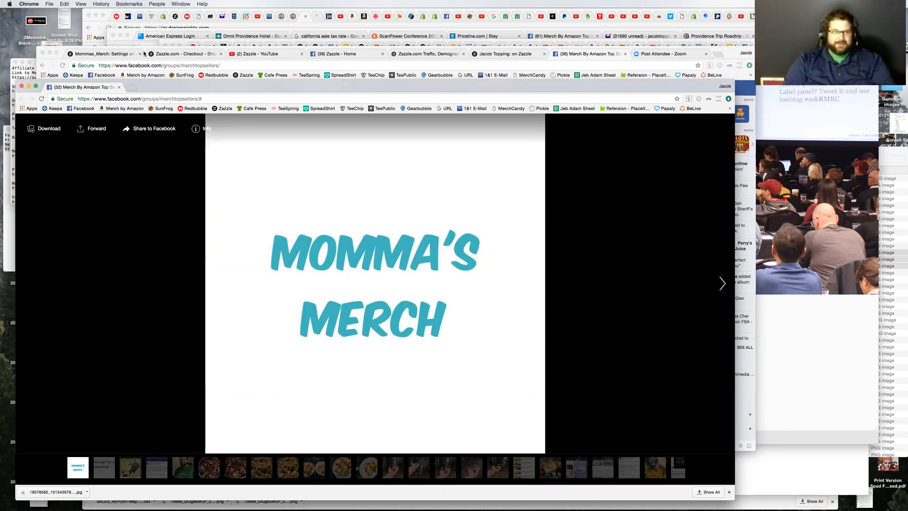
{"action": "left_click", "coordinate": [119, 88]}
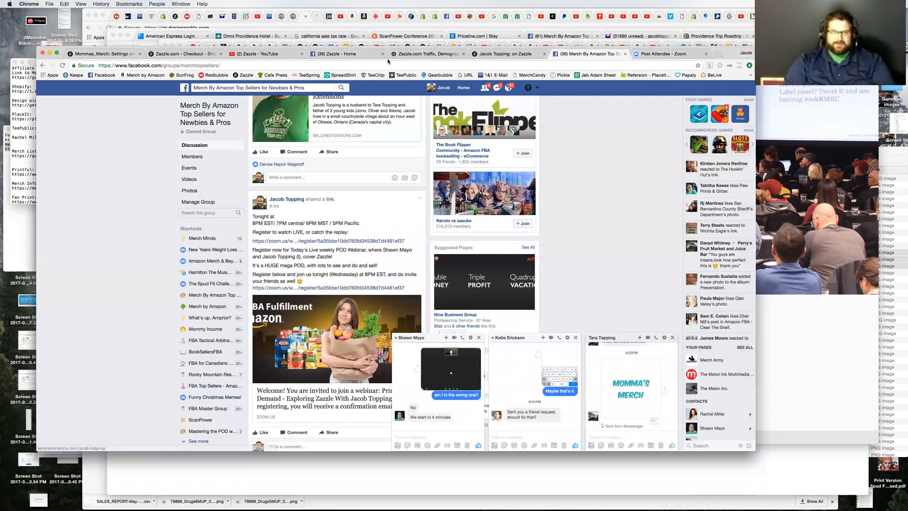
Step: Return to the Mommas_Merch store settings, start a store banner upload from the computer, and open the Desktop folder
{"action": "left_click", "coordinate": [173, 55]}
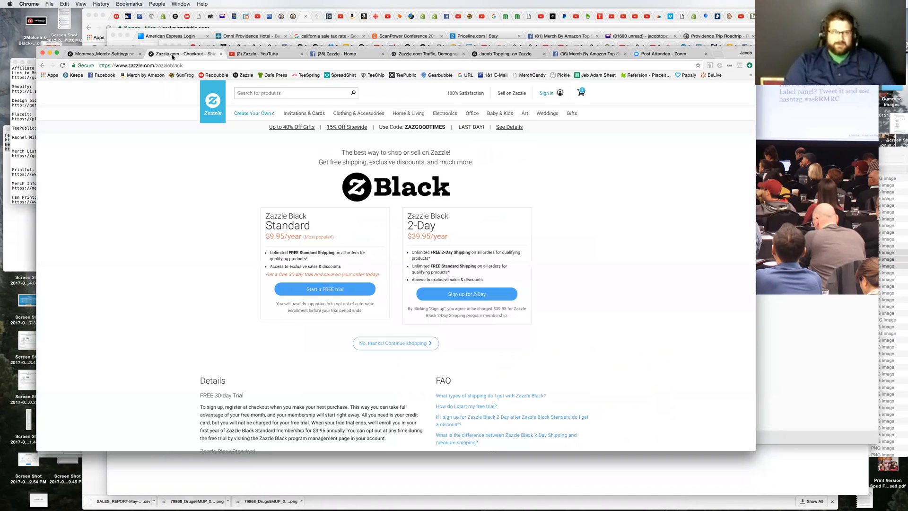
{"action": "left_click", "coordinate": [90, 55]}
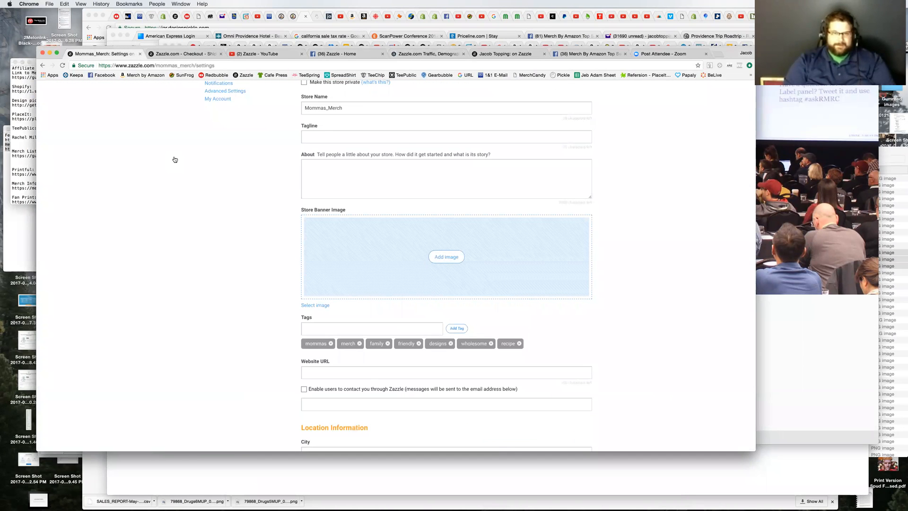
{"action": "left_click", "coordinate": [451, 257]}
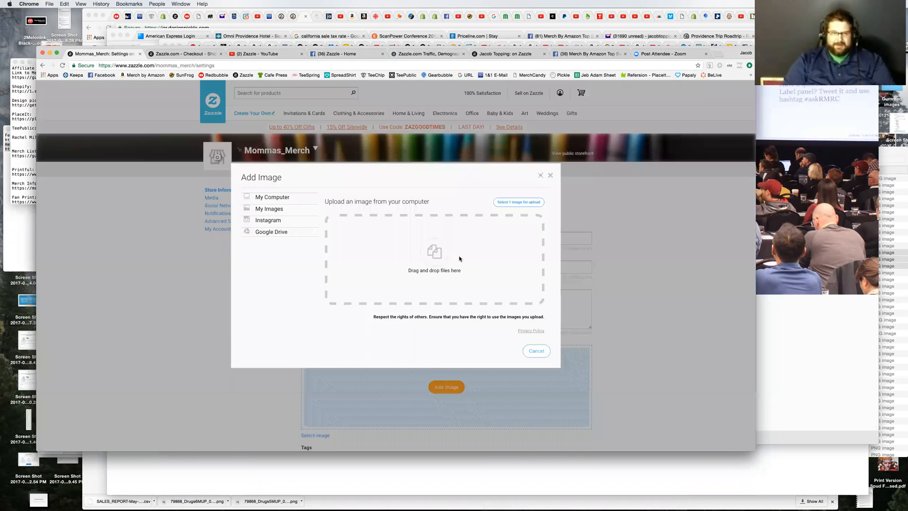
{"action": "left_click", "coordinate": [513, 205]}
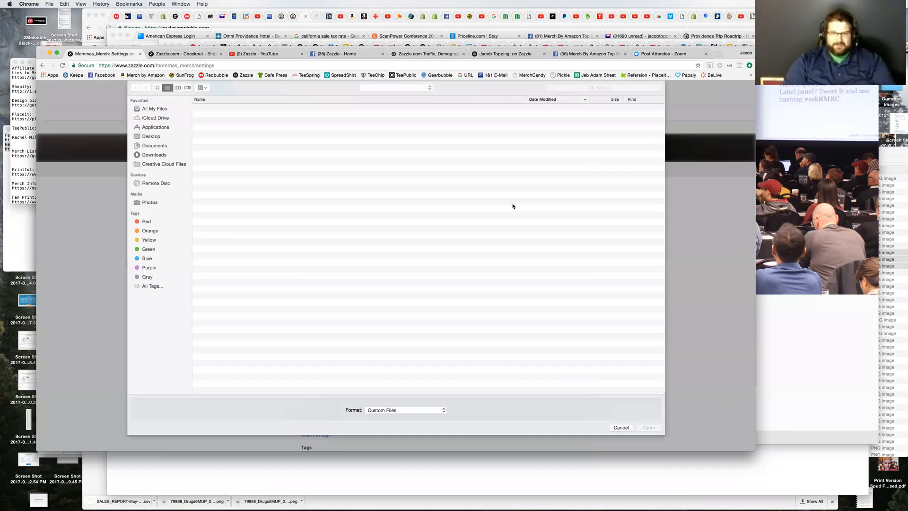
{"action": "left_click", "coordinate": [150, 137]}
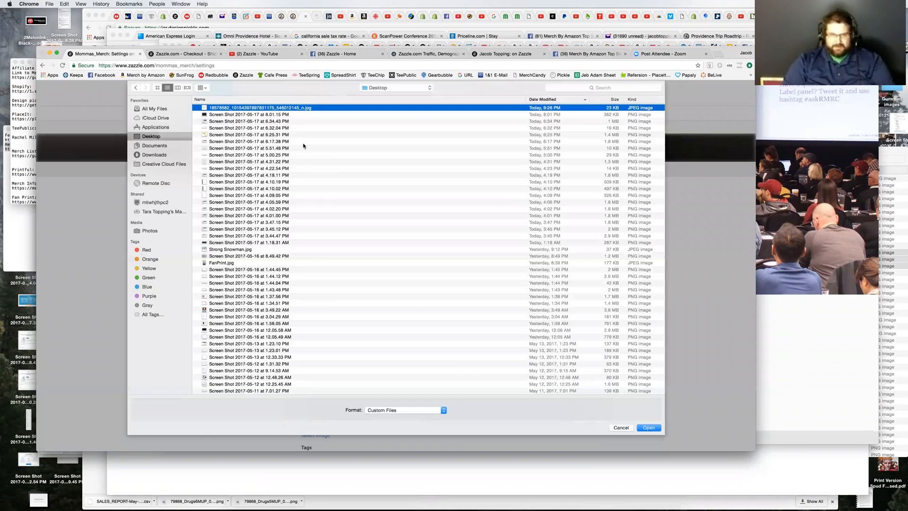
{"action": "key", "text": "space"}
{"action": "key", "text": "space"}
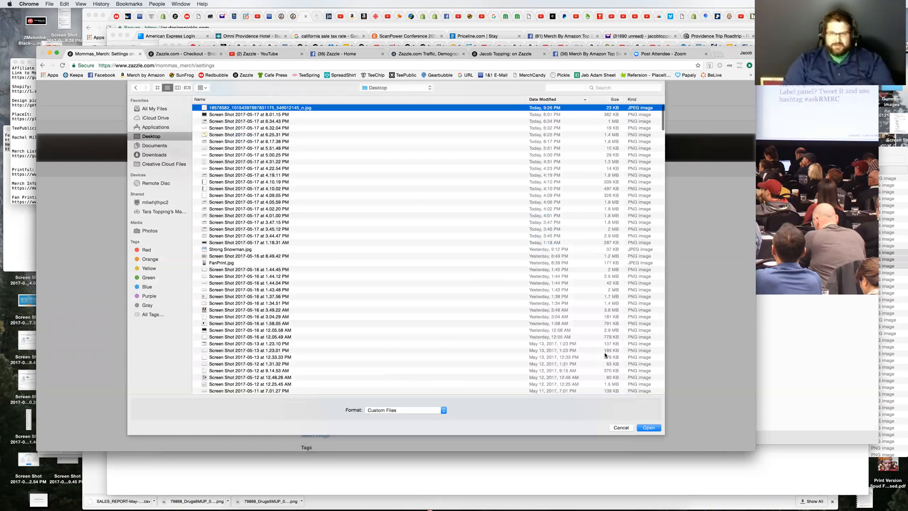
{"action": "right_click", "coordinate": [305, 110]}
{"action": "left_click", "coordinate": [293, 112]}
{"action": "left_click", "coordinate": [648, 427]}
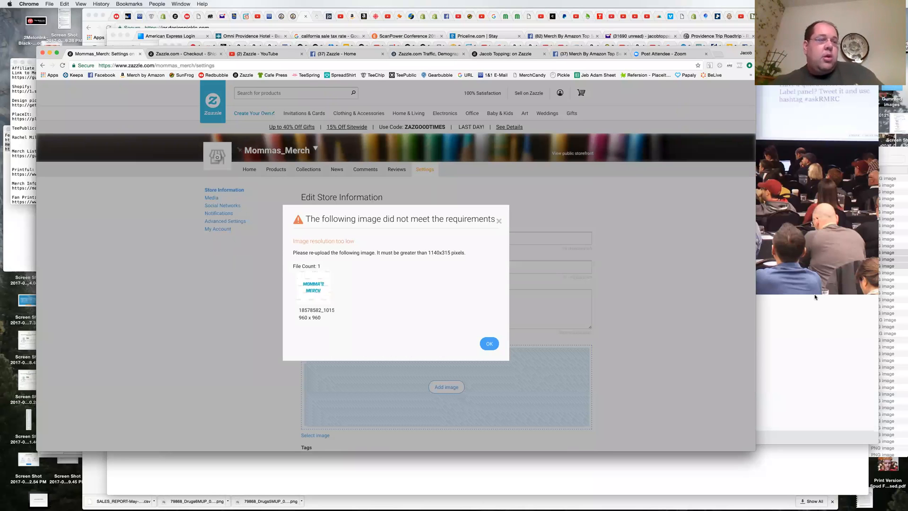
Step: Switch to Merch The Book.pages in Pages, search for "outsourcing", read through Chapter 7, and return to the browser
{"action": "mouse_move", "coordinate": [592, 509]}
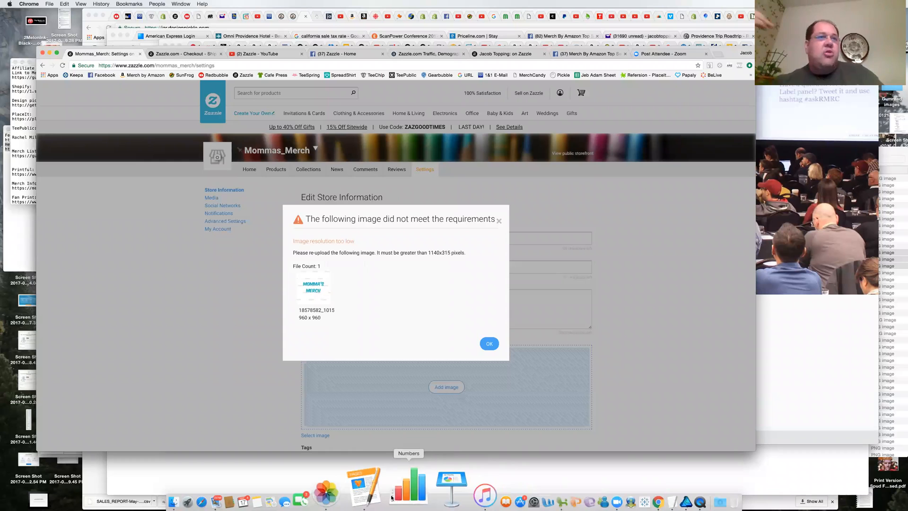
{"action": "left_click", "coordinate": [389, 497]}
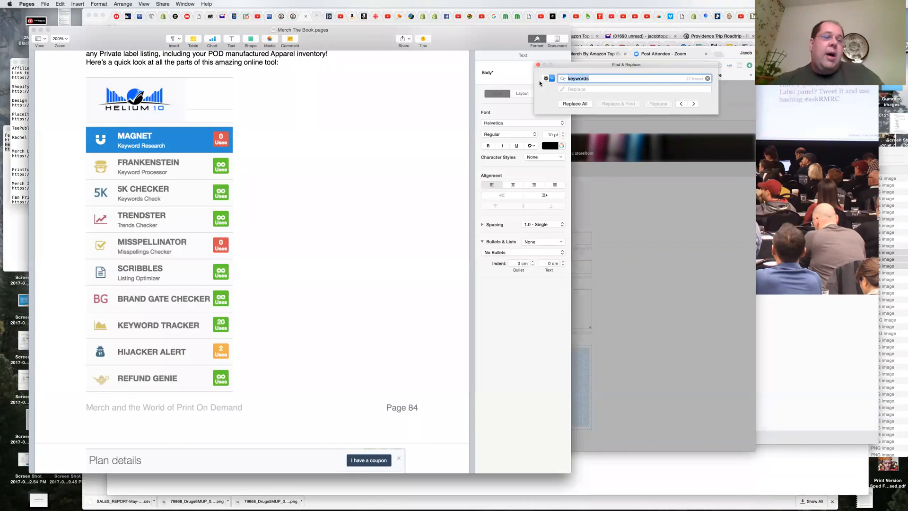
{"action": "type", "text": "outsourcing"}
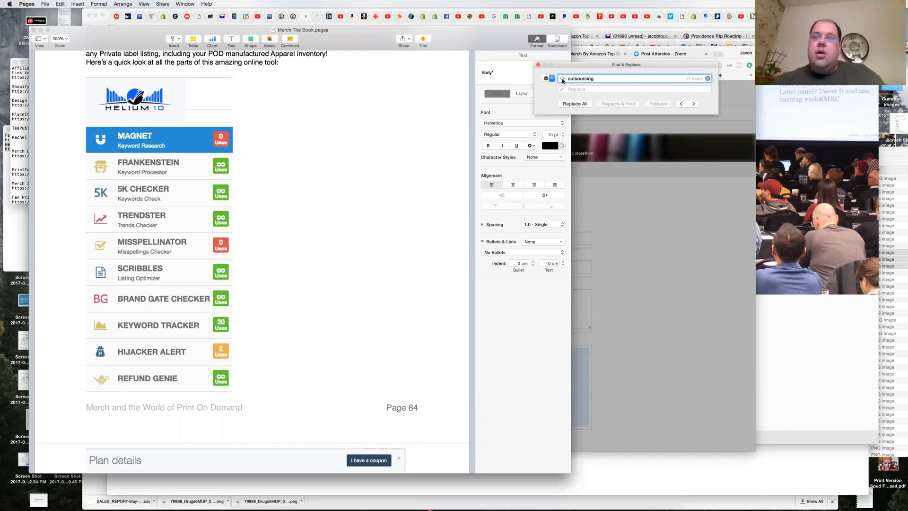
{"action": "key", "text": "Return"}
{"action": "left_click", "coordinate": [400, 258]}
{"action": "scroll", "coordinate": [400, 260], "scroll_direction": "down", "scroll_amount": 2}
{"action": "scroll", "coordinate": [401, 262], "scroll_direction": "down", "scroll_amount": 5}
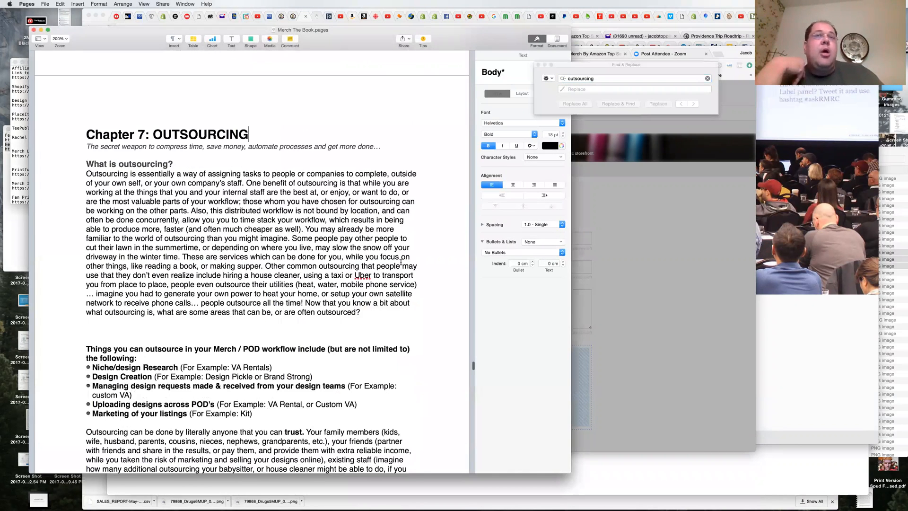
{"action": "scroll", "coordinate": [400, 262], "scroll_direction": "down", "scroll_amount": 2}
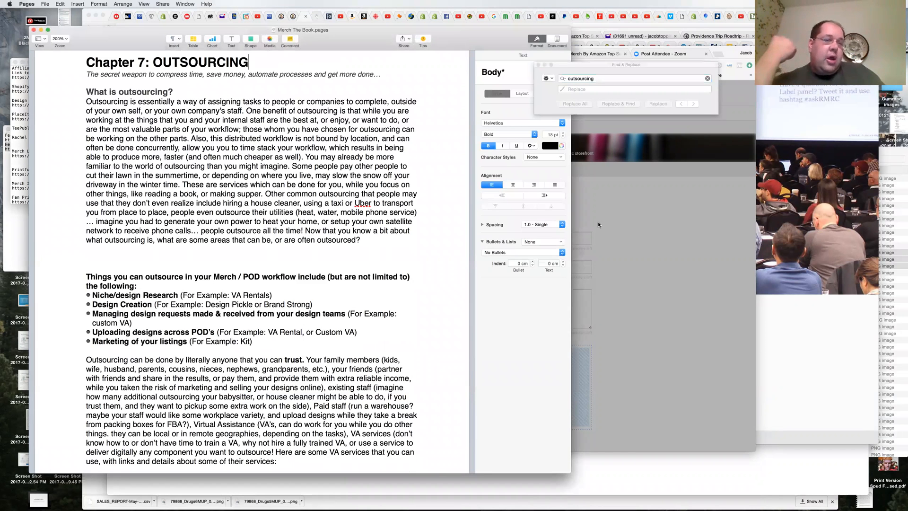
{"action": "left_click_drag", "start_coordinate": [140, 35], "coordinate": [127, 37]}
{"action": "left_click", "coordinate": [598, 200]}
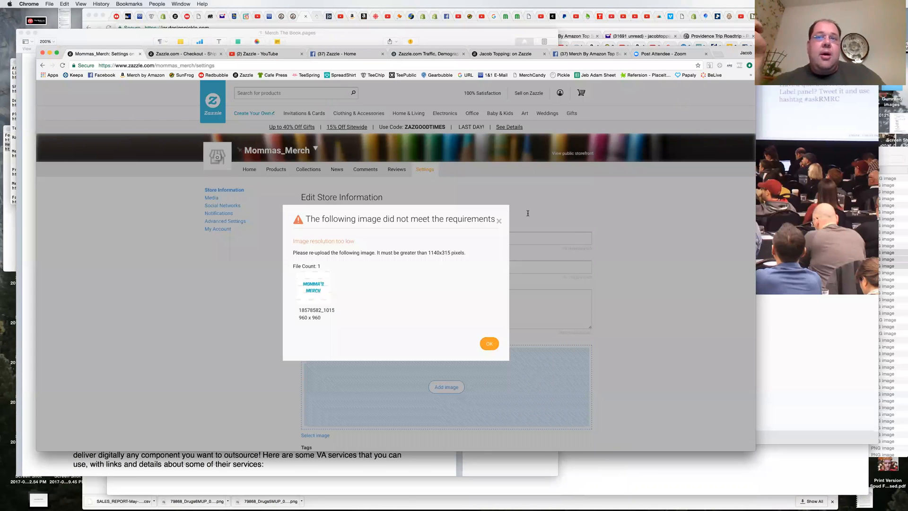
Step: Dismiss the image requirements message and download the newest Momma's Merch logo from the Facebook chat
{"action": "left_click", "coordinate": [490, 344]}
{"action": "left_click", "coordinate": [572, 54]}
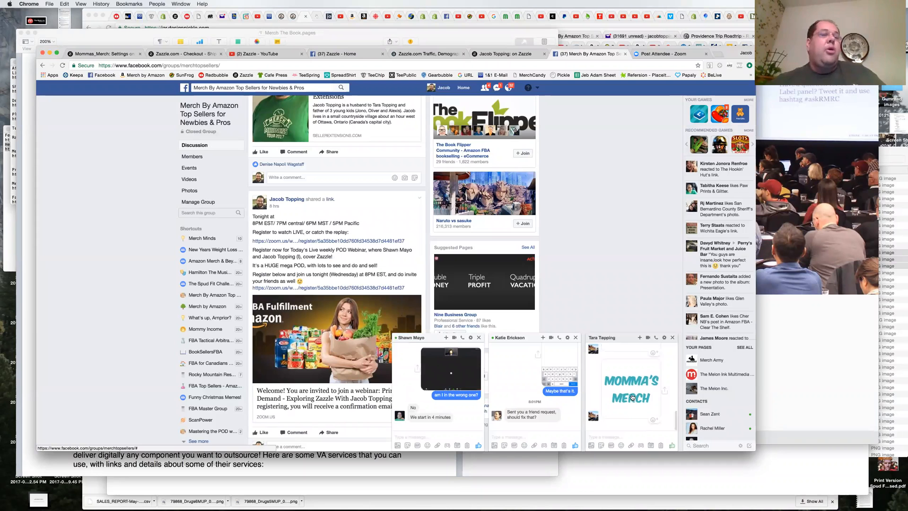
{"action": "left_click", "coordinate": [632, 399]}
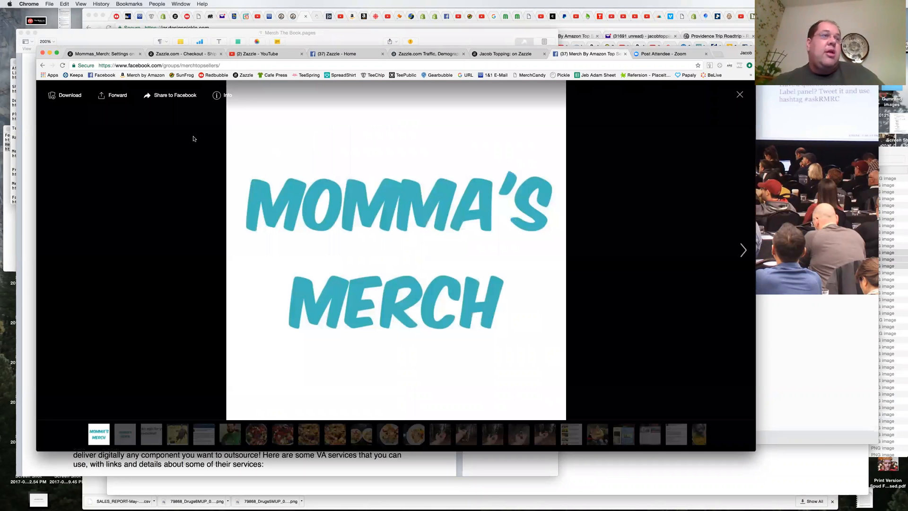
{"action": "left_click", "coordinate": [75, 99]}
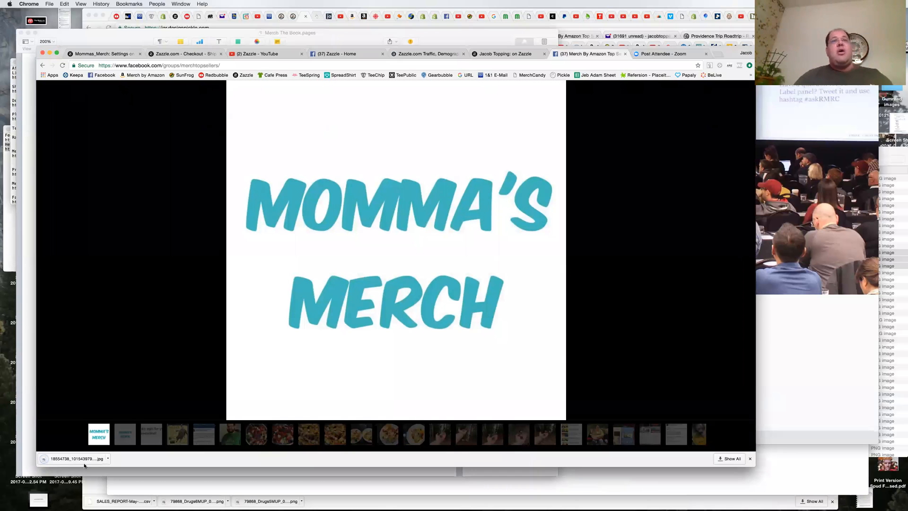
{"action": "left_click", "coordinate": [85, 460]}
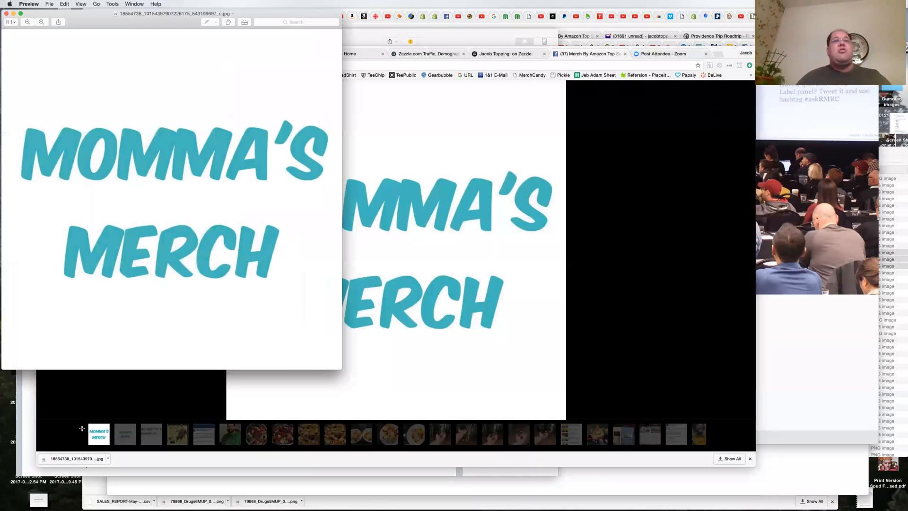
{"action": "key", "text": "super+w"}
{"action": "left_click_drag", "start_coordinate": [64, 455], "coordinate": [14, 25]}
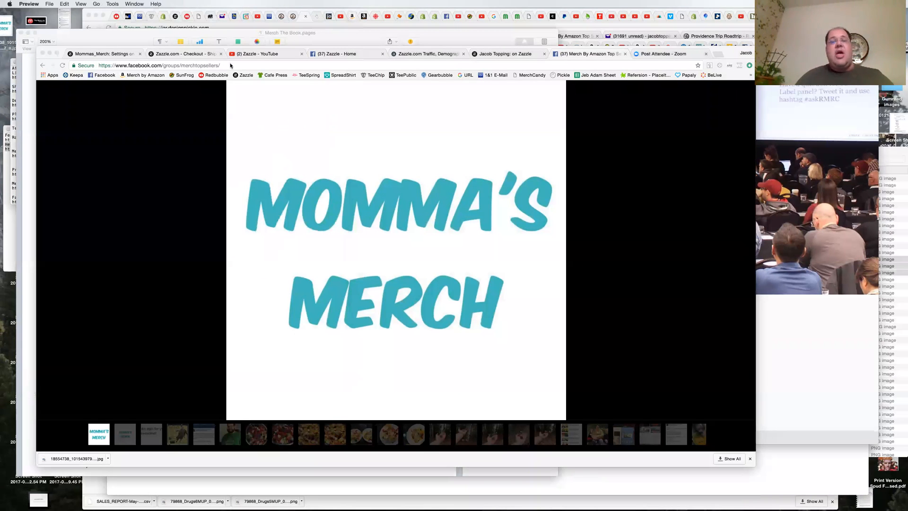
{"action": "left_click", "coordinate": [175, 55]}
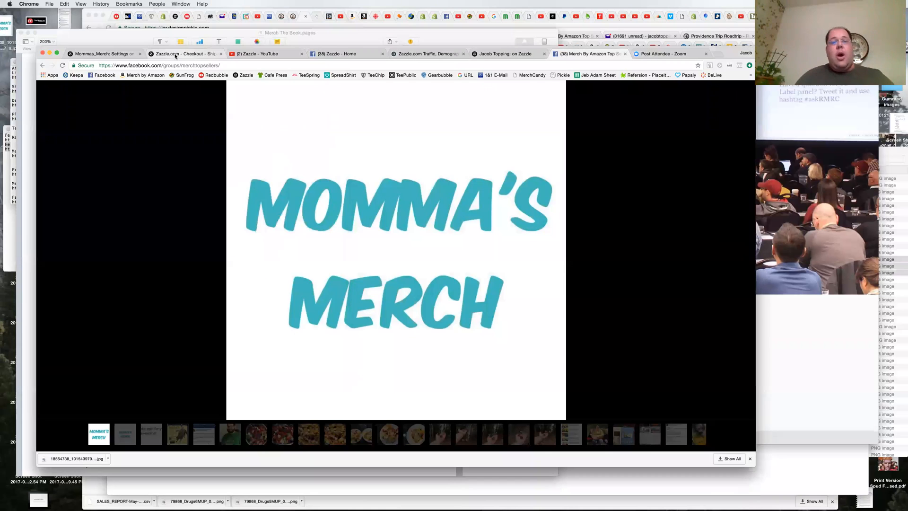
{"action": "left_click", "coordinate": [100, 54]}
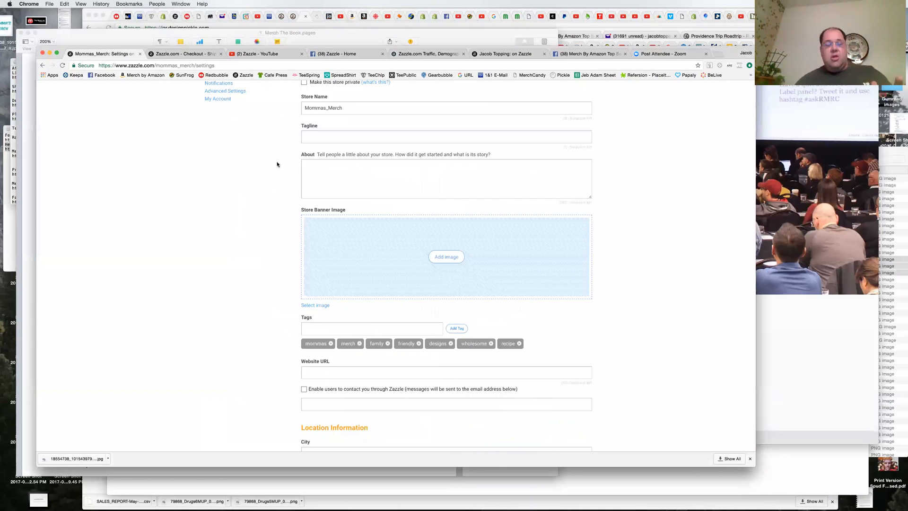
{"action": "left_click", "coordinate": [442, 254]}
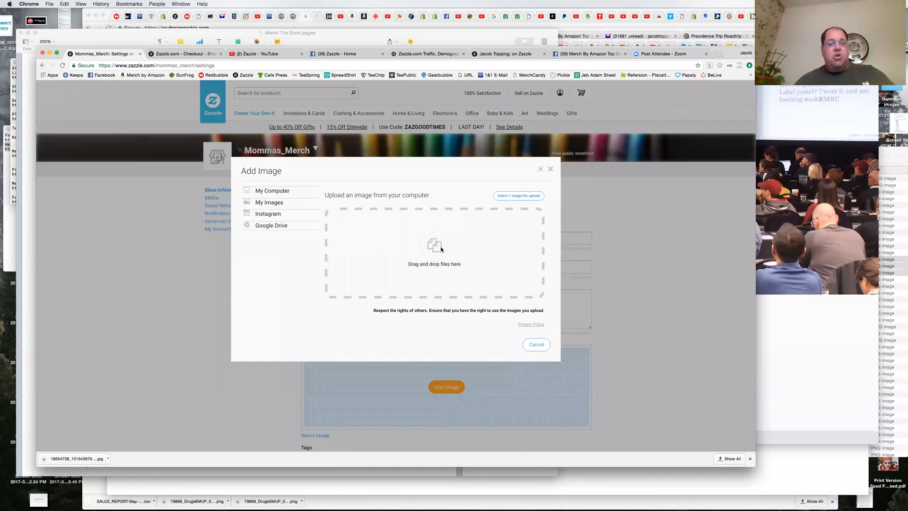
{"action": "left_click", "coordinate": [518, 196]}
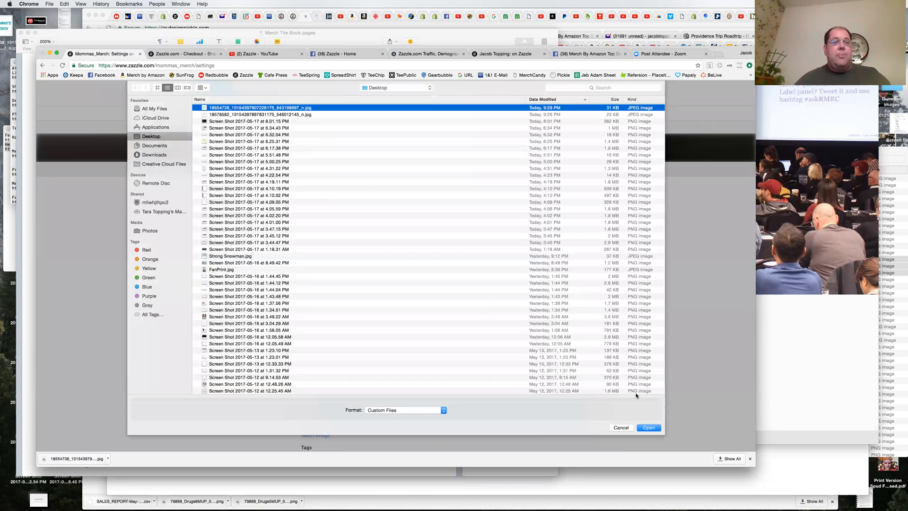
{"action": "left_click", "coordinate": [648, 428]}
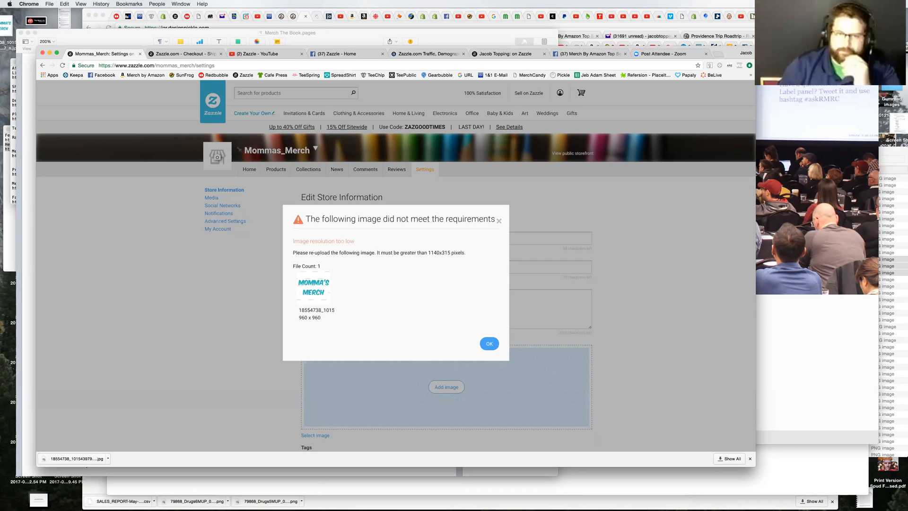
{"action": "left_click", "coordinate": [495, 343]}
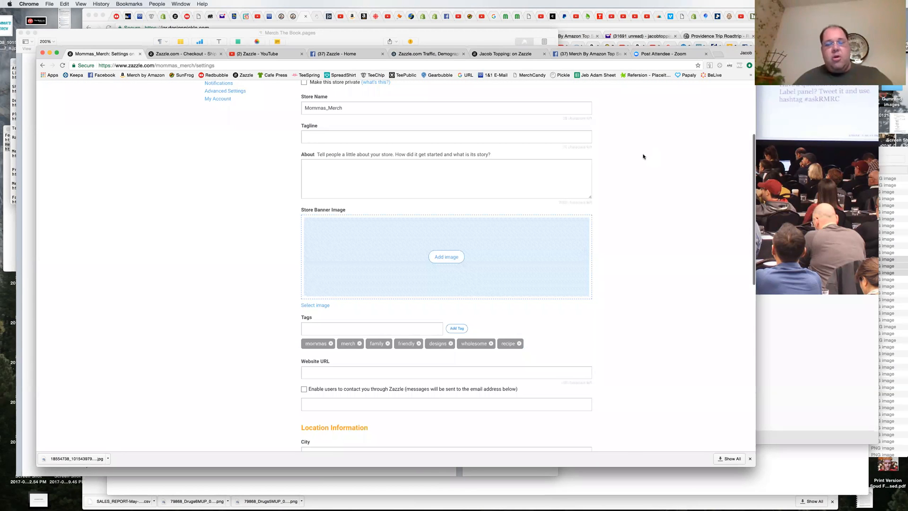
Step: Download the gold-on-black Momma's Merch logo from the Facebook chat and place the file on the desktop
{"action": "left_click", "coordinate": [584, 53]}
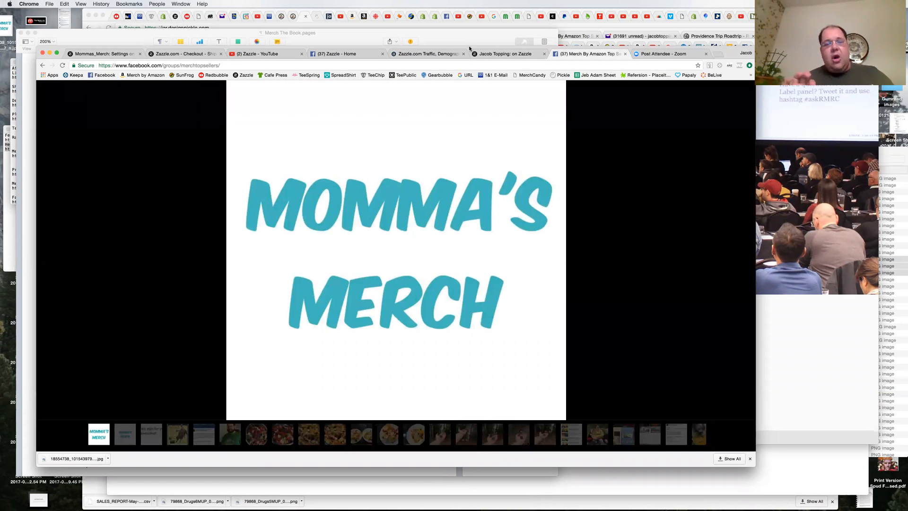
{"action": "left_click_drag", "start_coordinate": [394, 45], "coordinate": [311, 44]}
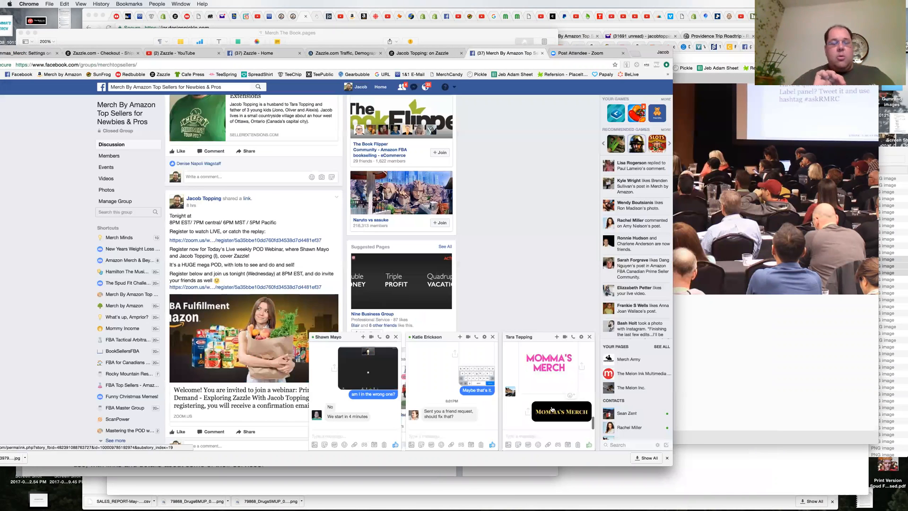
{"action": "key", "text": "Escape"}
{"action": "left_click", "coordinate": [554, 412]}
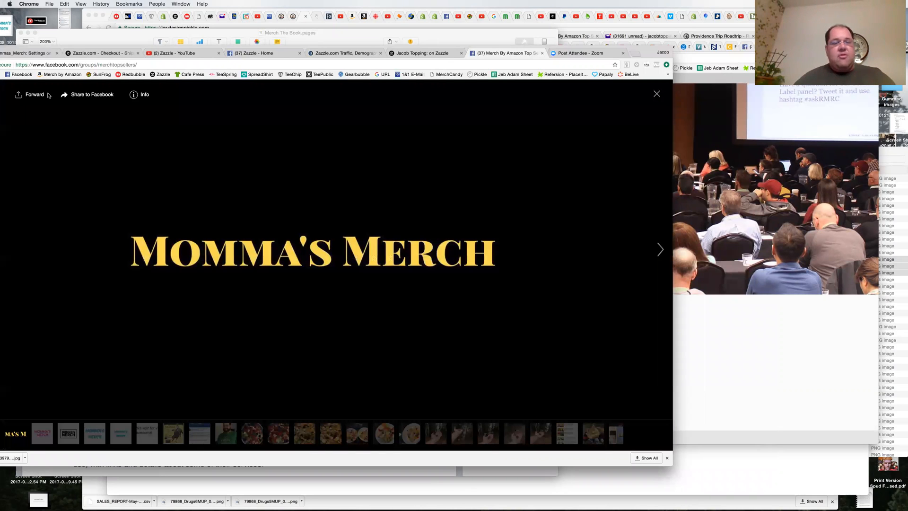
{"action": "left_click_drag", "start_coordinate": [81, 45], "coordinate": [139, 43]}
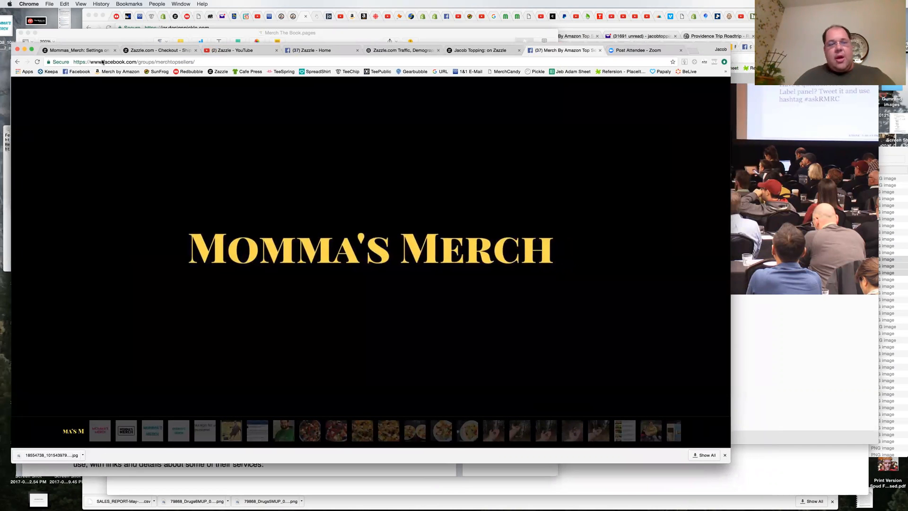
{"action": "left_click", "coordinate": [40, 91]}
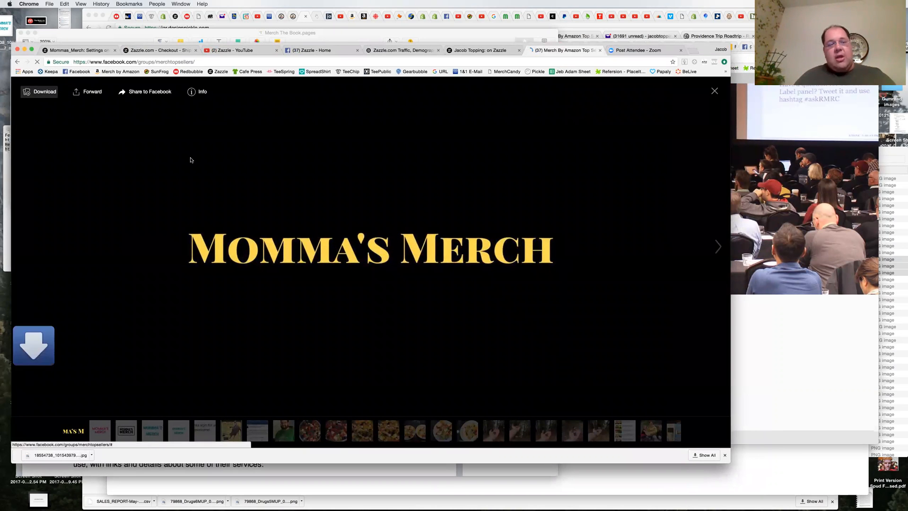
{"action": "left_click_drag", "start_coordinate": [61, 461], "coordinate": [64, 499]}
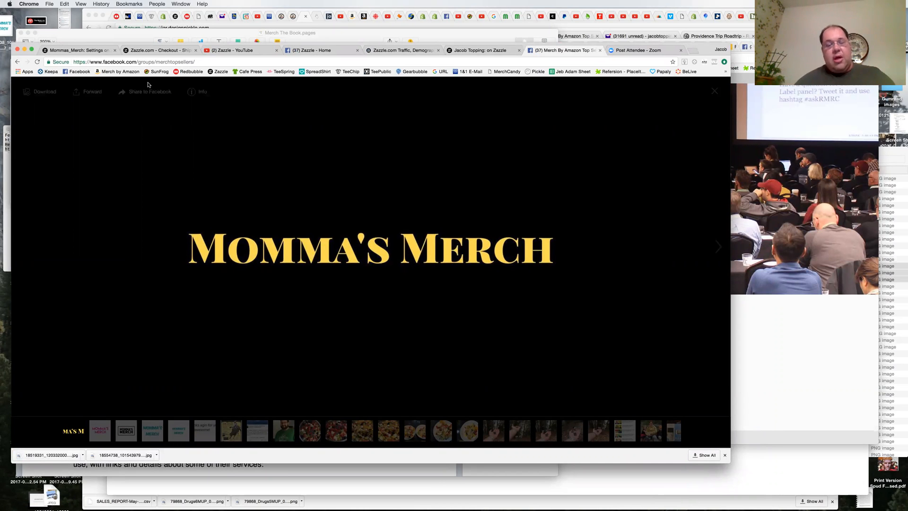
Step: Upload the downloaded gold-on-black Momma's Merch image as the store banner, with the crop area shifted slightly down to center the lettering
{"action": "left_click", "coordinate": [154, 50]}
{"action": "left_click", "coordinate": [80, 49]}
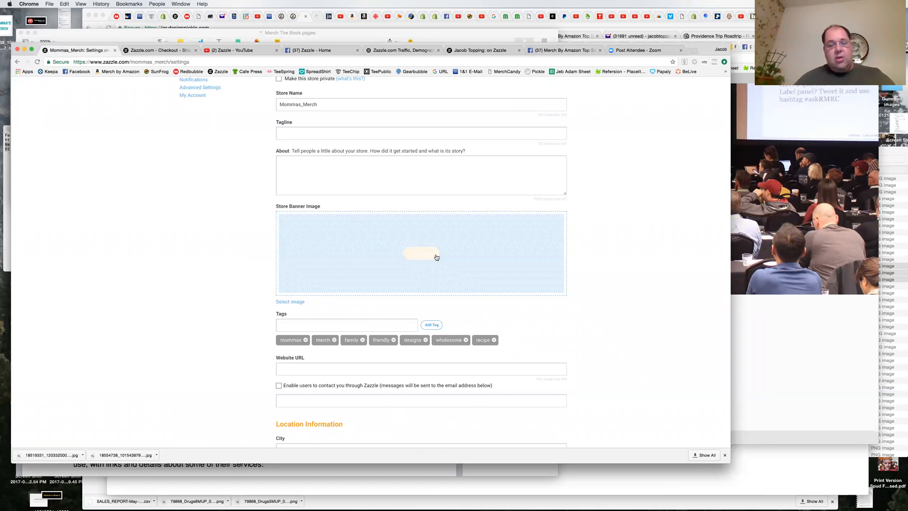
{"action": "left_click", "coordinate": [421, 253]}
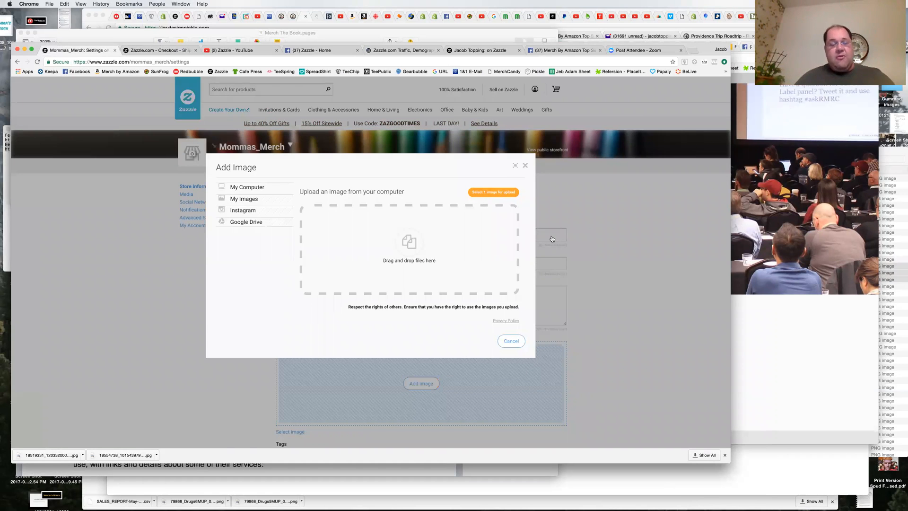
{"action": "left_click", "coordinate": [488, 193]}
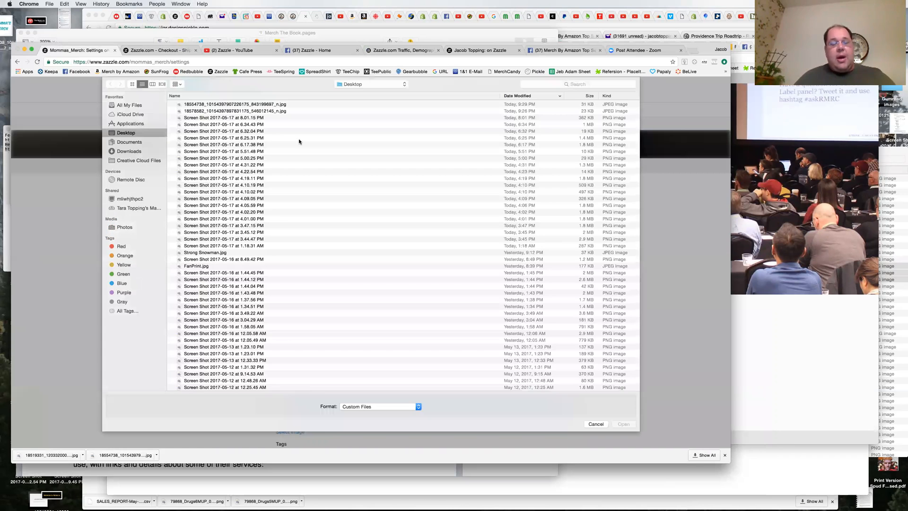
{"action": "left_click", "coordinate": [234, 105]}
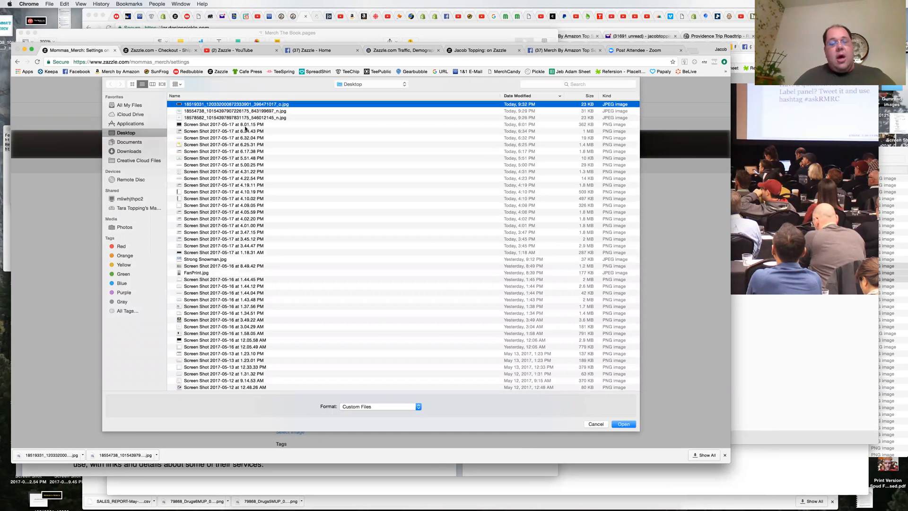
{"action": "key", "text": "space"}
{"action": "key", "text": "space"}
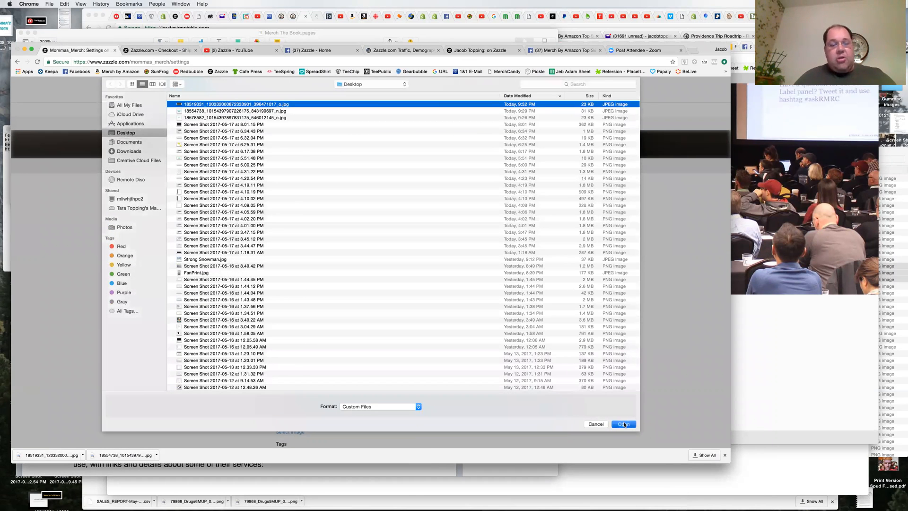
{"action": "left_click", "coordinate": [623, 424]}
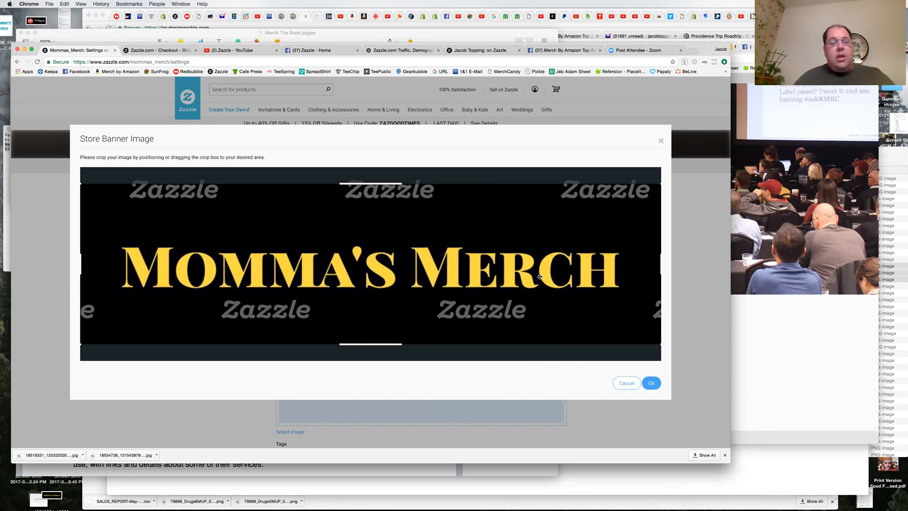
{"action": "mouse_move", "coordinate": [531, 278]}
{"action": "left_mouse_down"}
{"action": "mouse_move", "coordinate": [531, 263]}
{"action": "mouse_move", "coordinate": [525, 285]}
{"action": "left_mouse_up"}
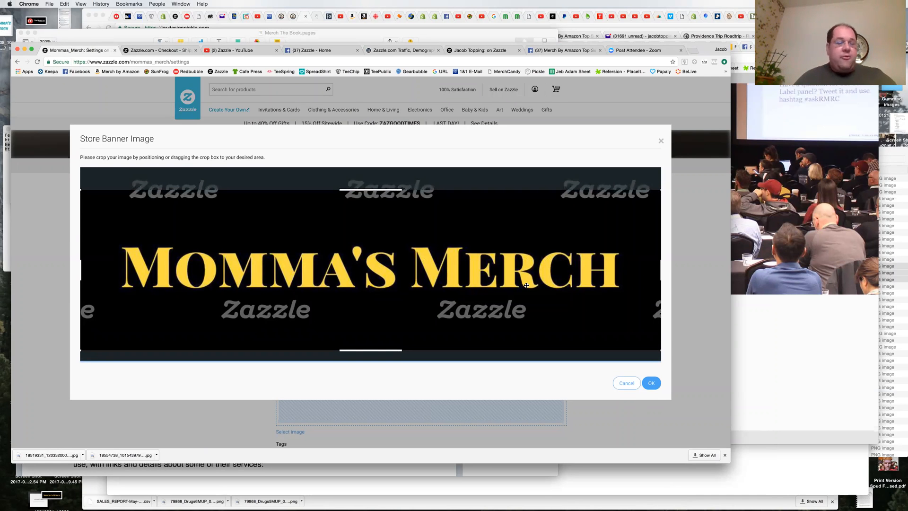
{"action": "left_click", "coordinate": [651, 383]}
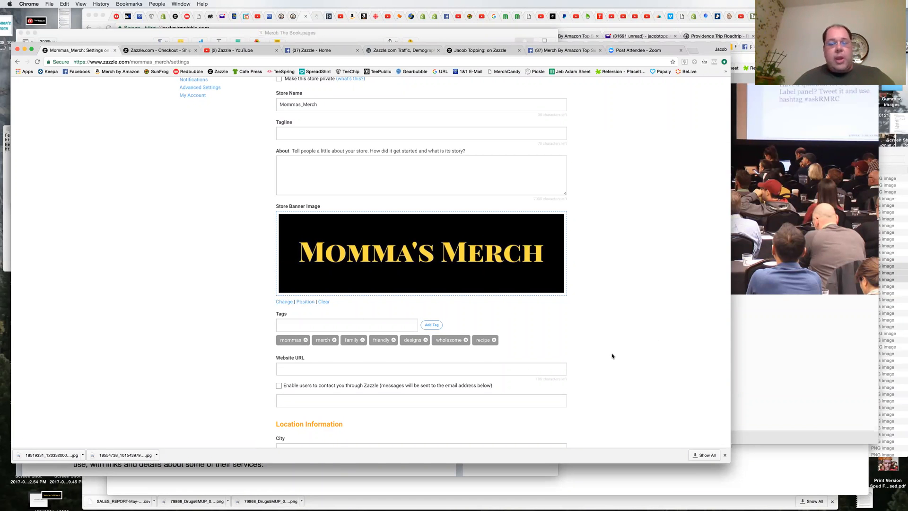
Step: Set the store's tagline to "We make a store live on a Webinar"
{"action": "scroll", "coordinate": [612, 356], "scroll_direction": "down", "scroll_amount": 5}
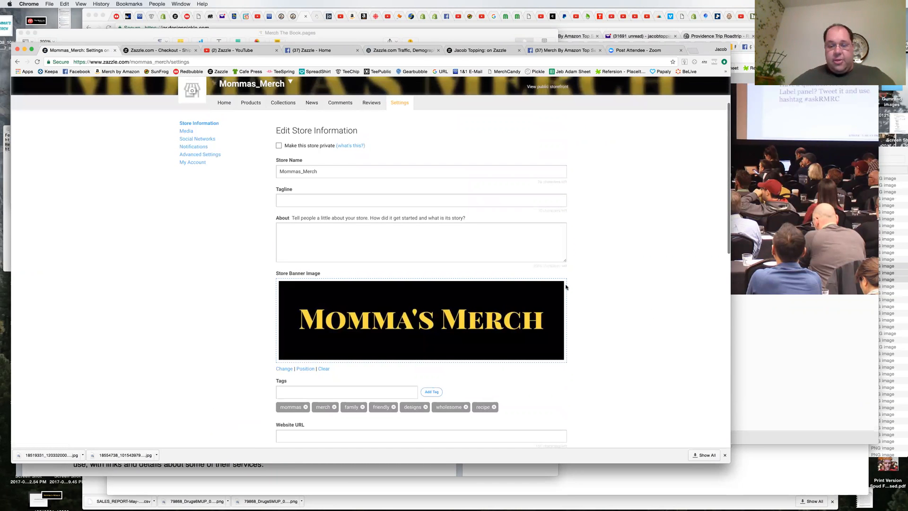
{"action": "left_click", "coordinate": [339, 196]}
{"action": "type", "text": "We make a store live on "}
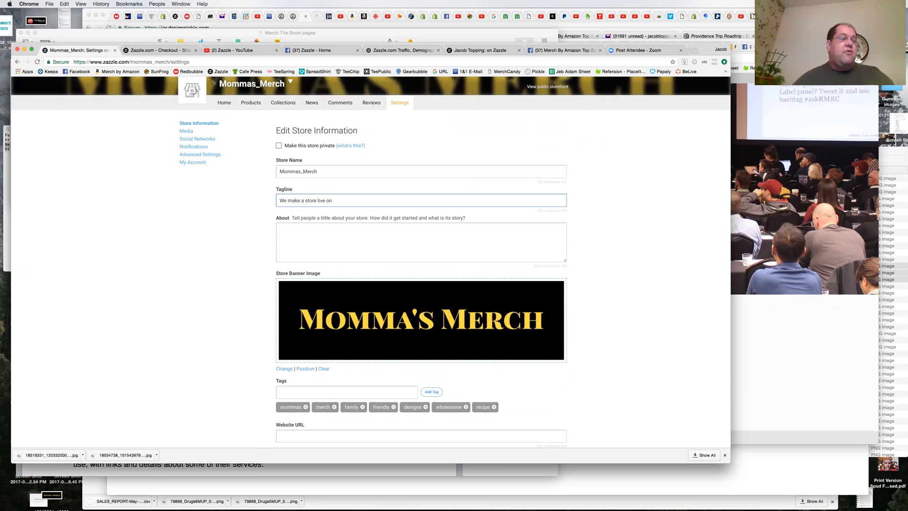
{"action": "type", "text": "a Webinar"}
Step: Fill in the store's About text with "Great designs for your family."
{"action": "left_click", "coordinate": [378, 247]}
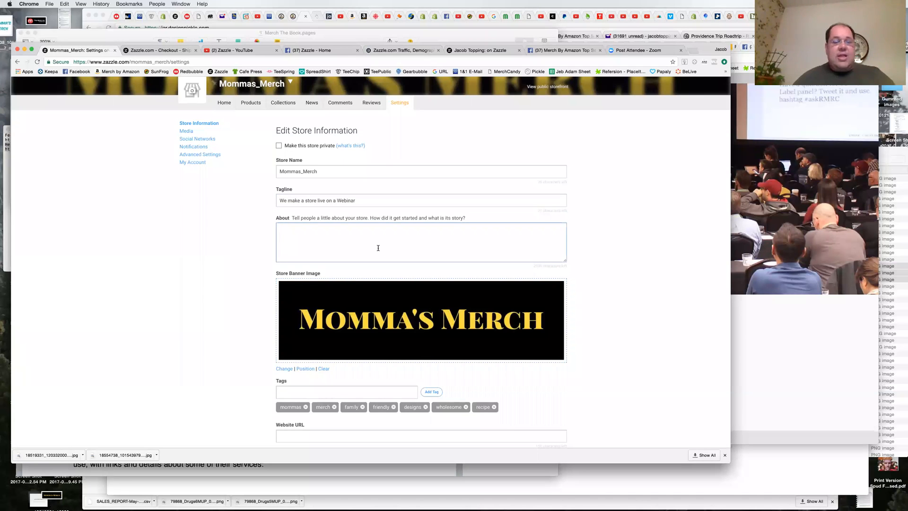
{"action": "type", "text": "Graet"}
{"action": "key", "text": "BackSpace"}
{"action": "key", "text": "BackSpace"}
{"action": "type", "text": "eat designs for you"}
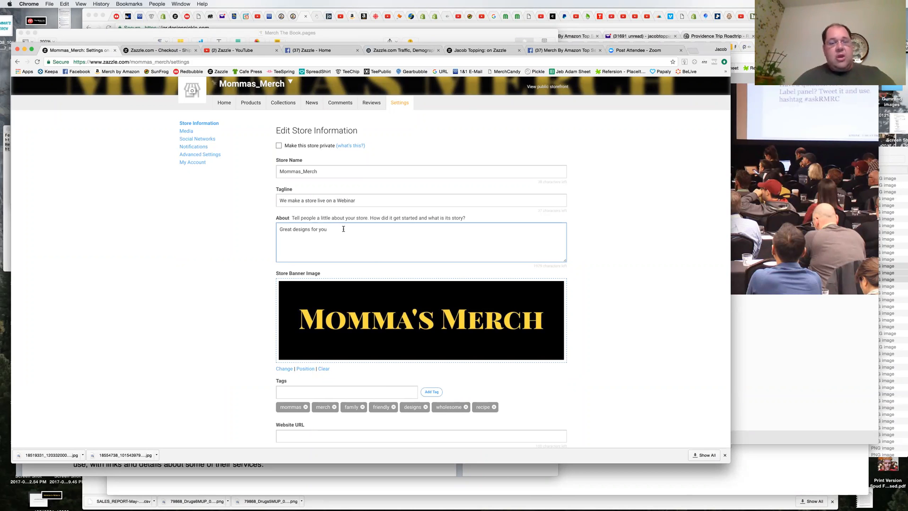
{"action": "type", "text": "r family."}
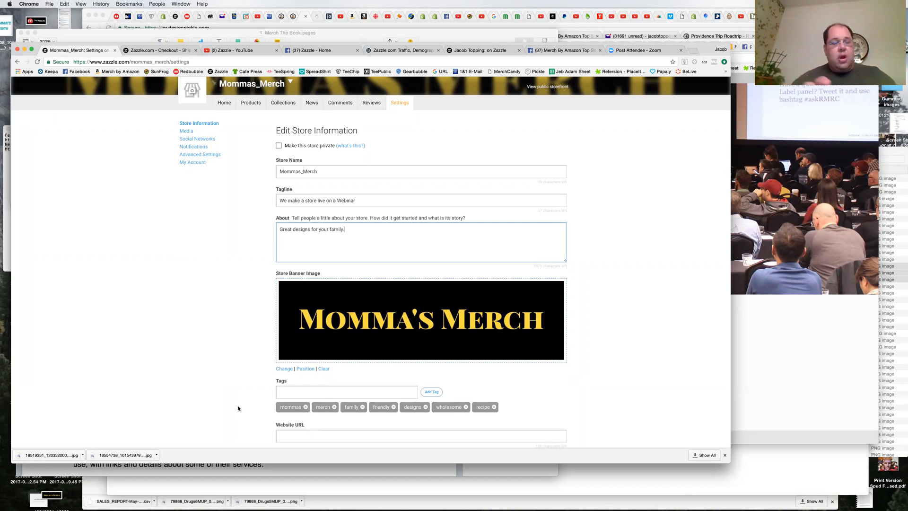
Step: Enter "mommasmerch" in the store's website URL
{"action": "scroll", "coordinate": [237, 405], "scroll_direction": "down", "scroll_amount": 2}
{"action": "scroll", "coordinate": [241, 399], "scroll_direction": "down", "scroll_amount": 5}
{"action": "left_click", "coordinate": [294, 270]}
{"action": "type", "text": "mommasmerch"}
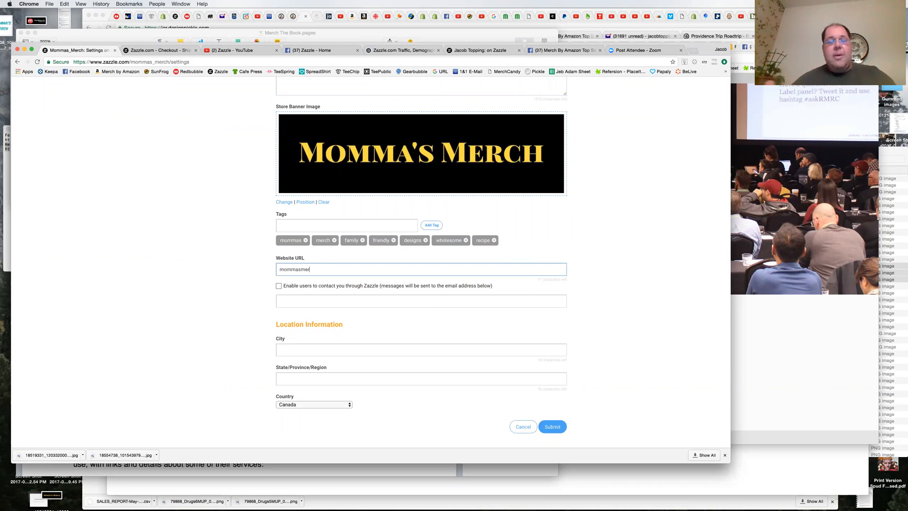
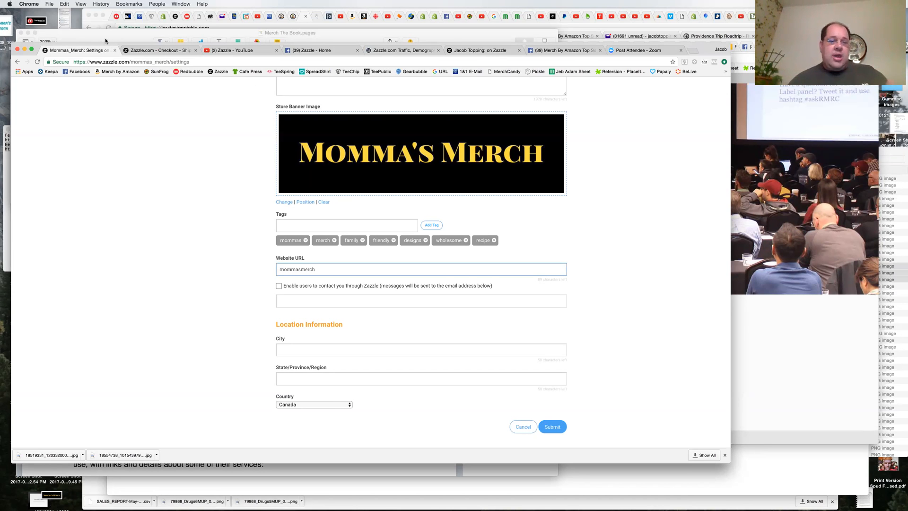
Step: Switch to the Merch The Book document in Pages and skim Chapter 7's outsourcing services through the section on managing design requests
{"action": "key", "text": "super+Tab"}
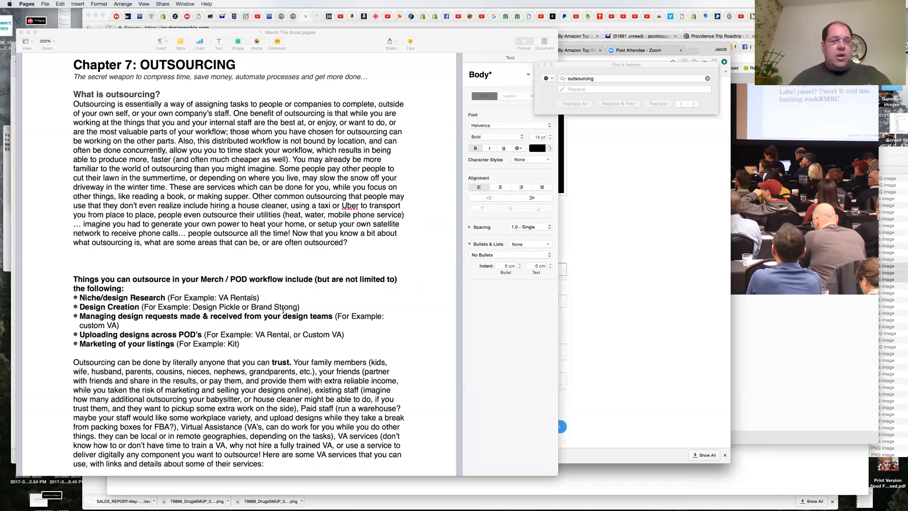
{"action": "scroll", "coordinate": [283, 310], "scroll_direction": "down", "scroll_amount": 5}
{"action": "scroll", "coordinate": [283, 310], "scroll_direction": "down", "scroll_amount": 5}
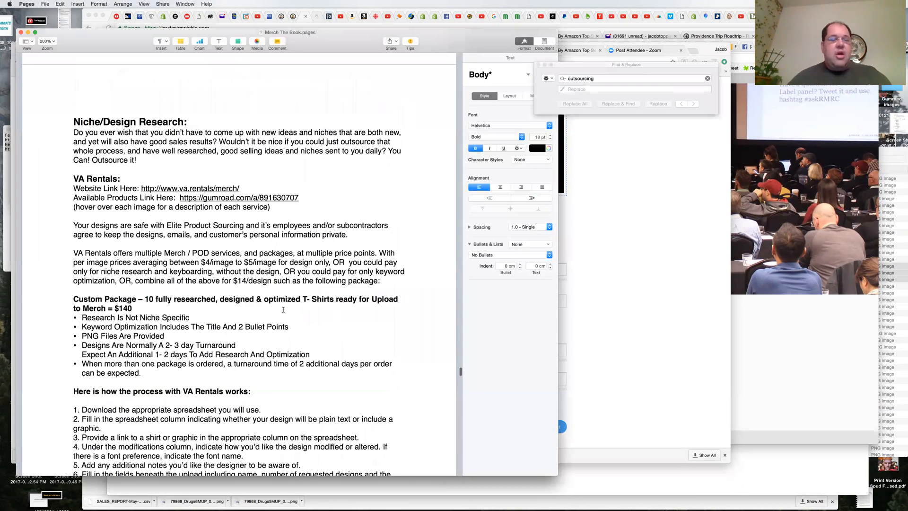
{"action": "scroll", "coordinate": [282, 310], "scroll_direction": "down", "scroll_amount": 3}
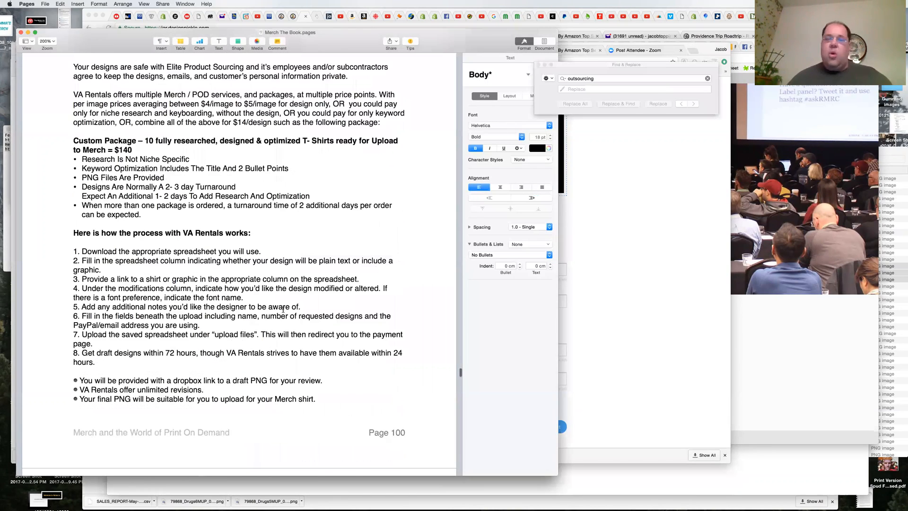
{"action": "scroll", "coordinate": [282, 310], "scroll_direction": "down", "scroll_amount": 10}
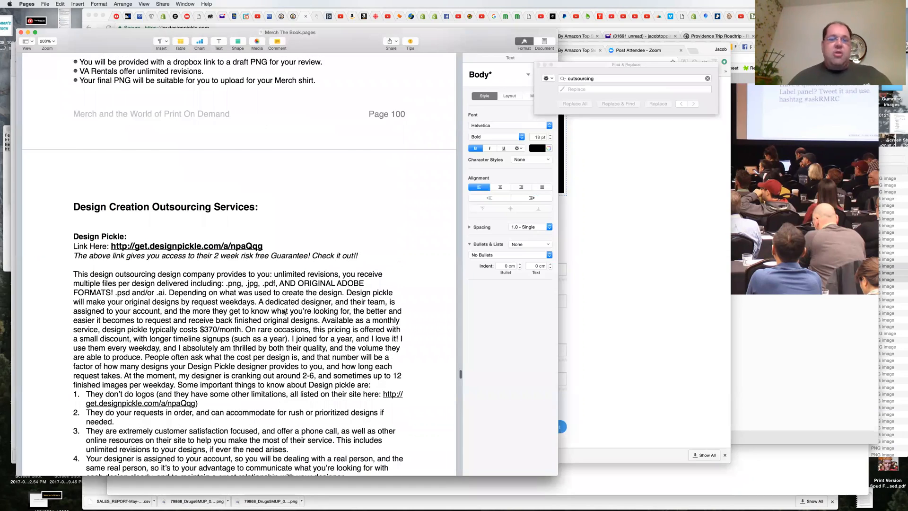
{"action": "scroll", "coordinate": [284, 313], "scroll_direction": "down", "scroll_amount": 12}
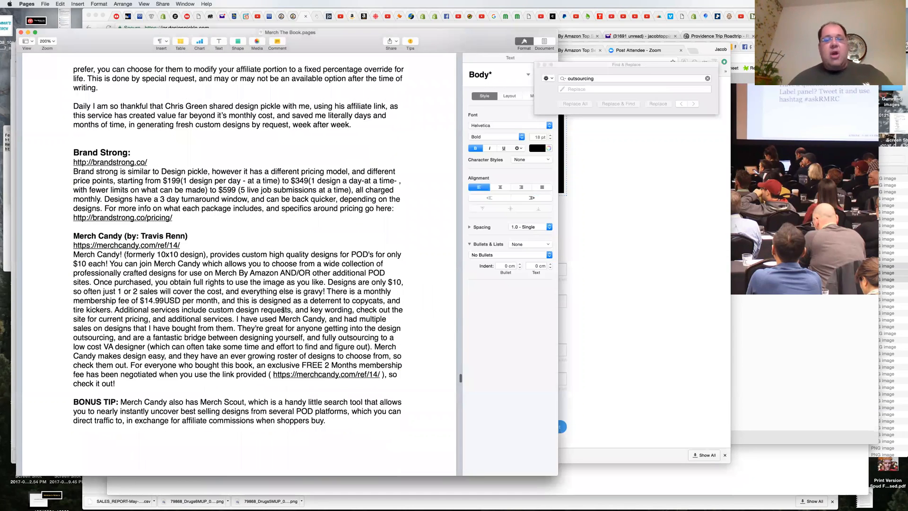
{"action": "scroll", "coordinate": [283, 309], "scroll_direction": "down", "scroll_amount": 2}
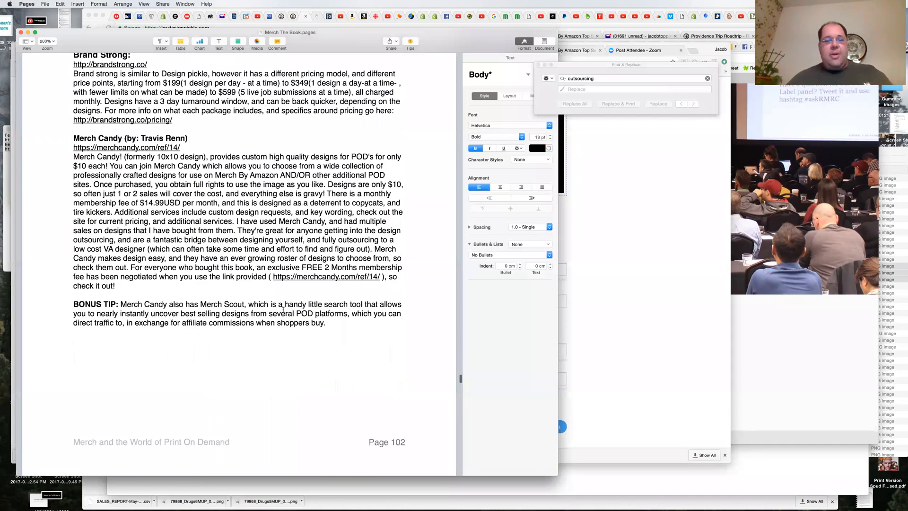
{"action": "scroll", "coordinate": [283, 310], "scroll_direction": "down", "scroll_amount": 10}
{"action": "scroll", "coordinate": [283, 309], "scroll_direction": "down", "scroll_amount": 2}
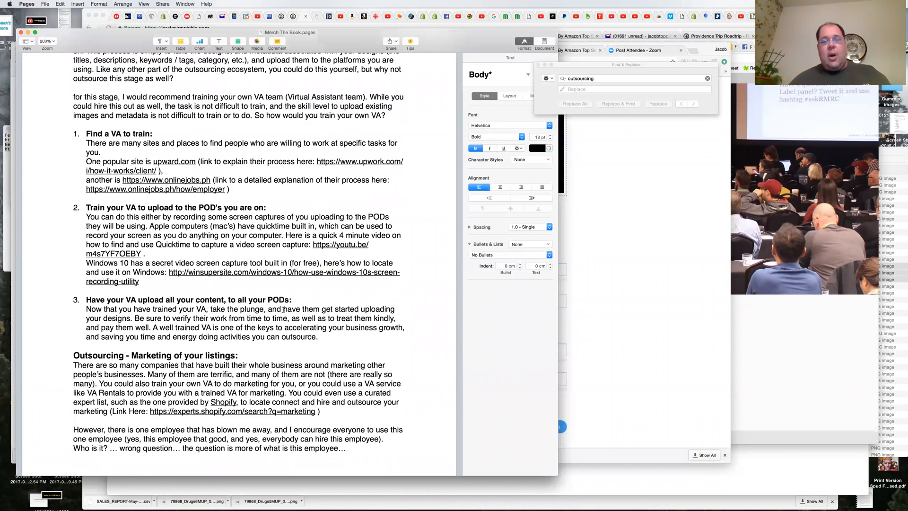
{"action": "scroll", "coordinate": [283, 310], "scroll_direction": "up", "scroll_amount": 1}
{"action": "scroll", "coordinate": [287, 300], "scroll_direction": "up", "scroll_amount": 5}
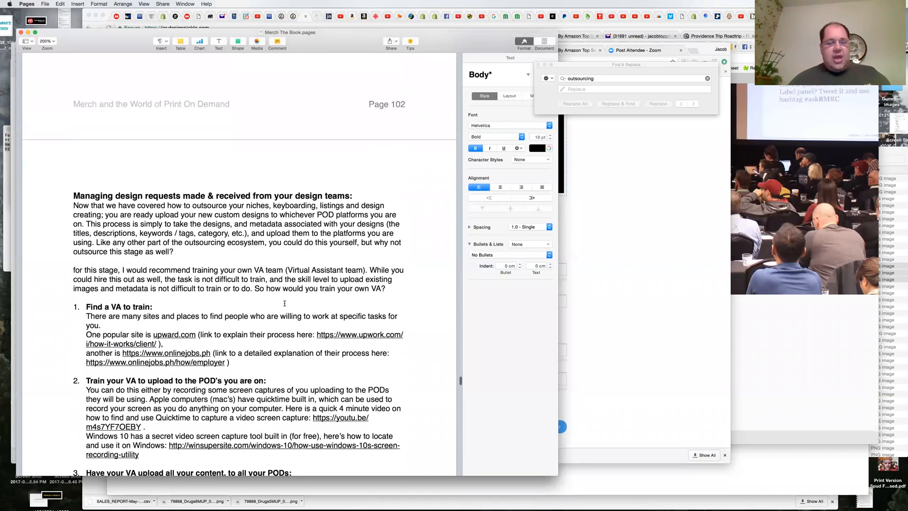
{"action": "scroll", "coordinate": [284, 303], "scroll_direction": "down", "scroll_amount": 4}
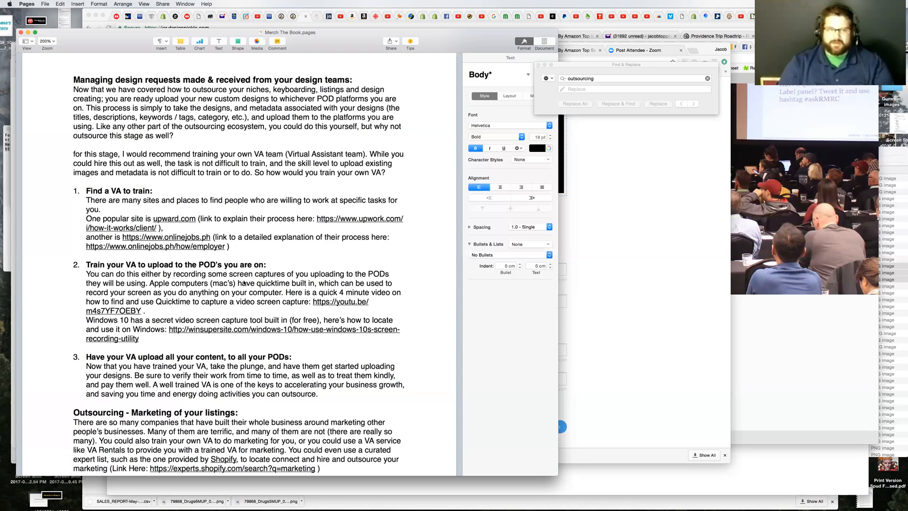
Step: Return to the start of Chapter 7 and review the outsourcing introduction and the list of workflow tasks that can be outsourced
{"action": "scroll", "coordinate": [242, 283], "scroll_direction": "up", "scroll_amount": 10}
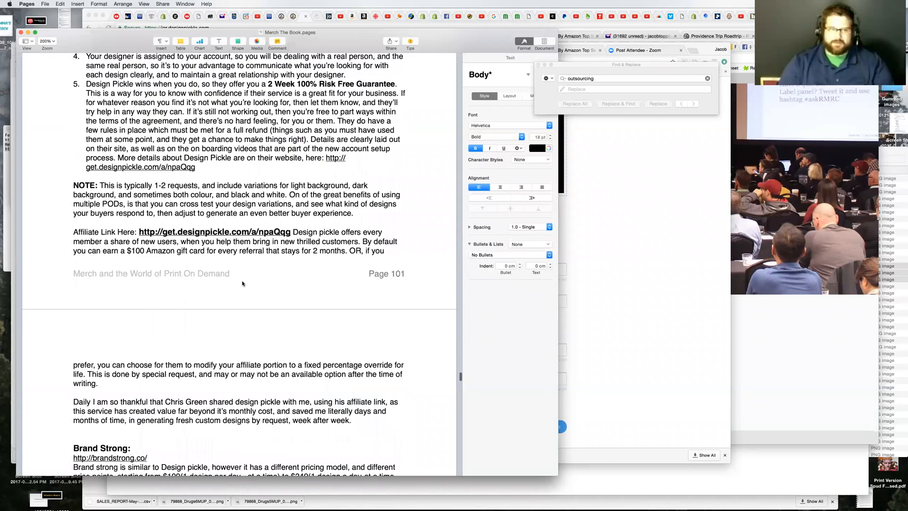
{"action": "scroll", "coordinate": [242, 284], "scroll_direction": "up", "scroll_amount": 15}
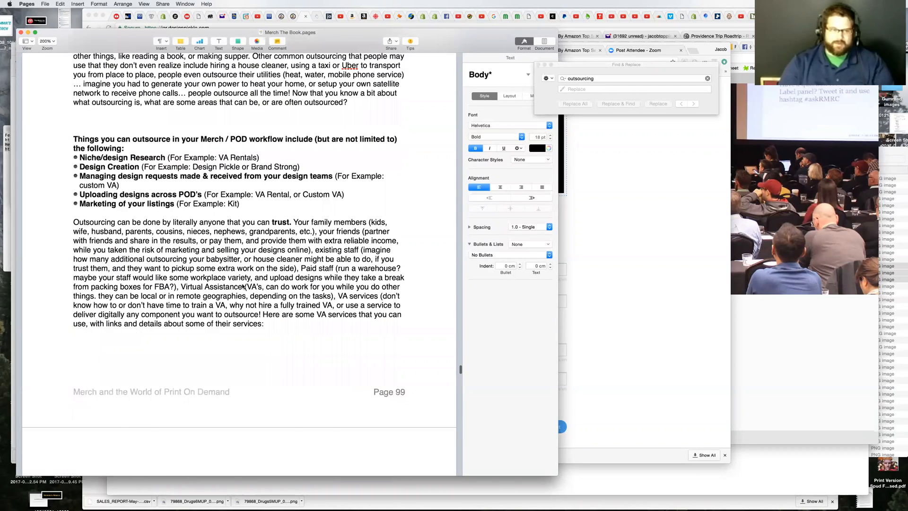
{"action": "scroll", "coordinate": [242, 286], "scroll_direction": "up", "scroll_amount": 5}
{"action": "scroll", "coordinate": [242, 287], "scroll_direction": "down", "scroll_amount": 6}
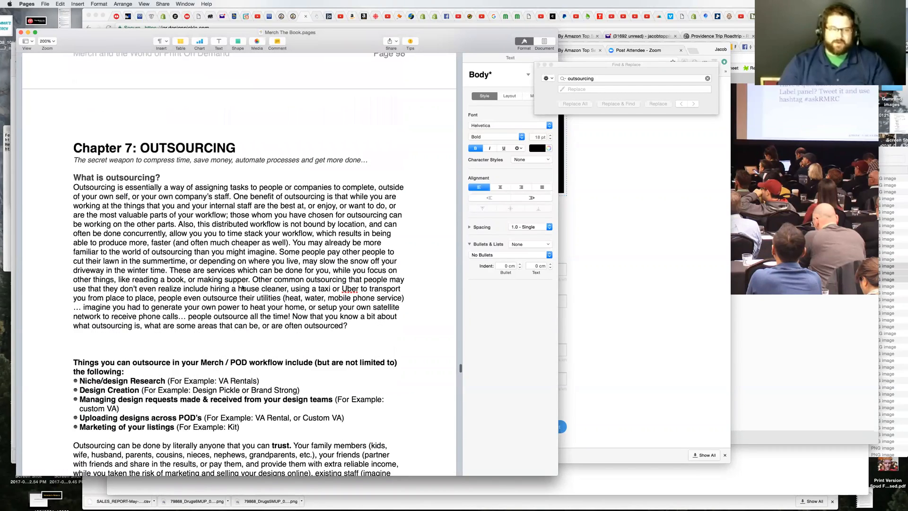
{"action": "scroll", "coordinate": [242, 287], "scroll_direction": "down", "scroll_amount": 5}
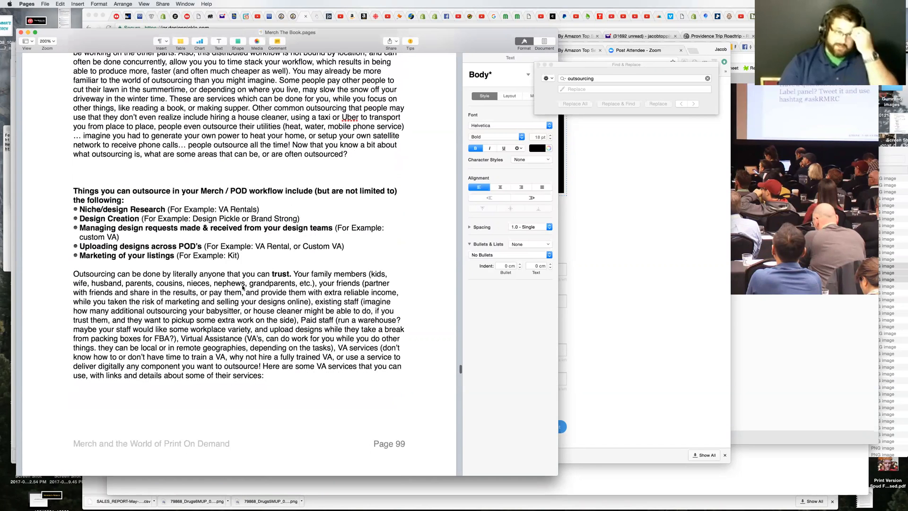
{"action": "scroll", "coordinate": [242, 287], "scroll_direction": "down", "scroll_amount": 2}
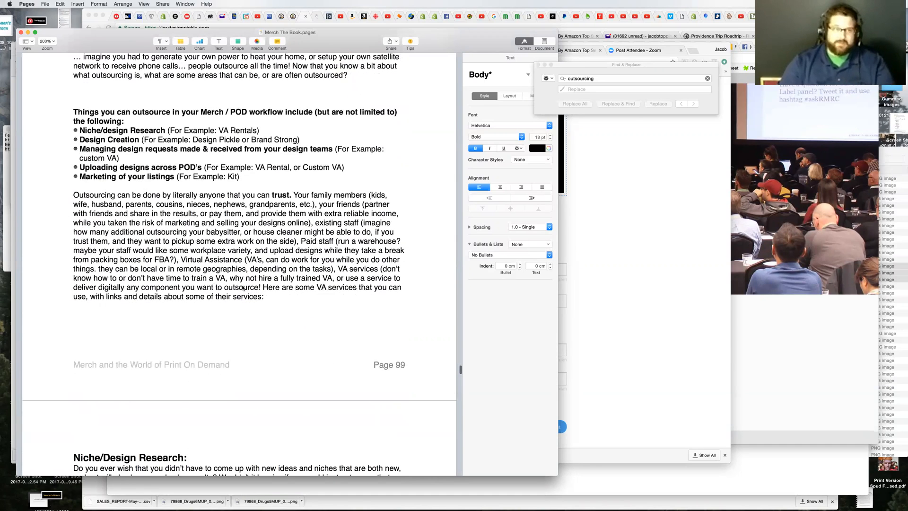
{"action": "scroll", "coordinate": [242, 287], "scroll_direction": "down", "scroll_amount": 1}
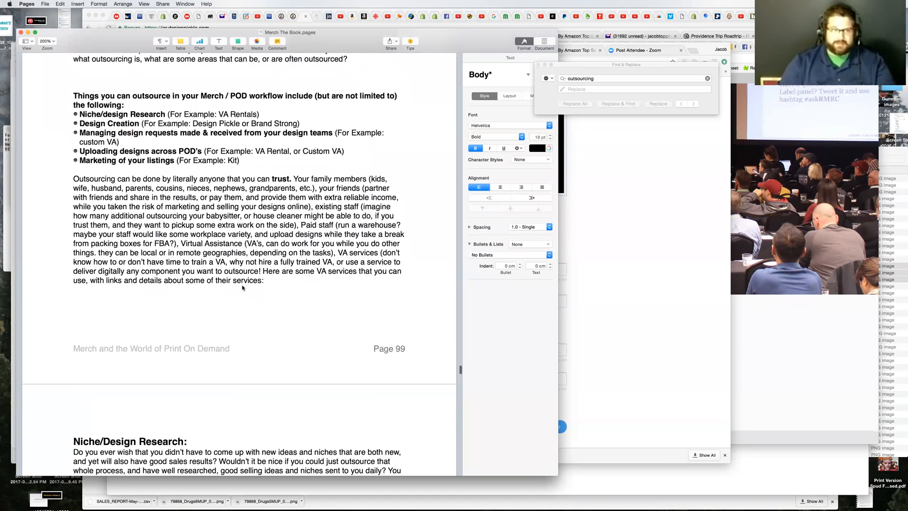
{"action": "scroll", "coordinate": [242, 287], "scroll_direction": "down", "scroll_amount": 2}
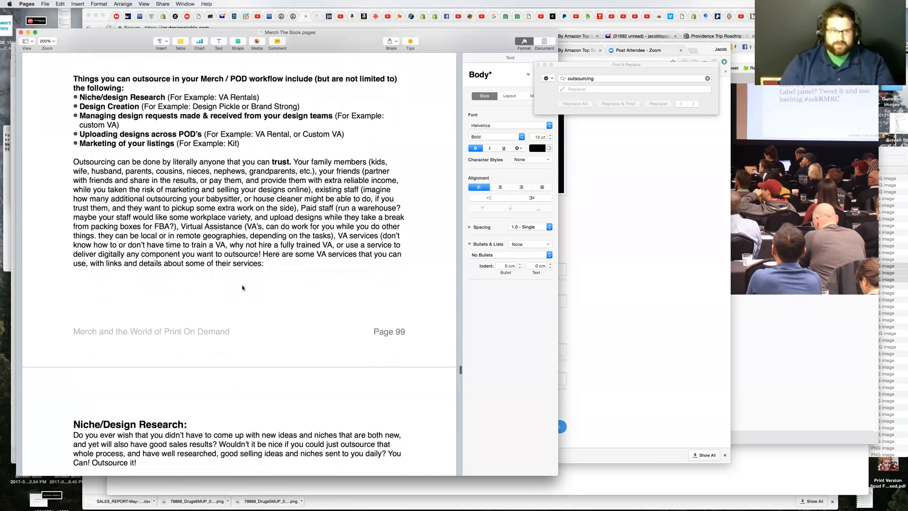
Step: Read the Niche/Design Research and Design Creation sections covering VA Rentals, Design Pickle, Brand Strong and Merch Candy
{"action": "scroll", "coordinate": [242, 287], "scroll_direction": "down", "scroll_amount": 7}
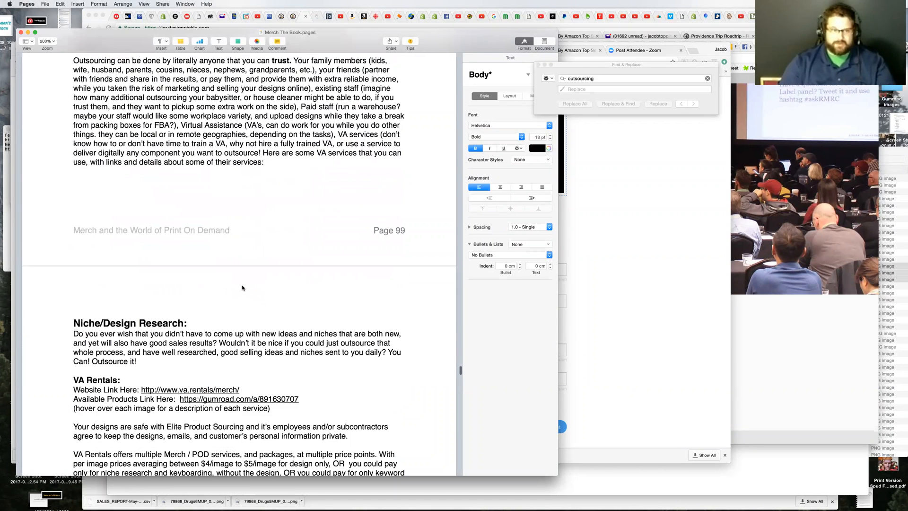
{"action": "scroll", "coordinate": [242, 287], "scroll_direction": "down", "scroll_amount": 10}
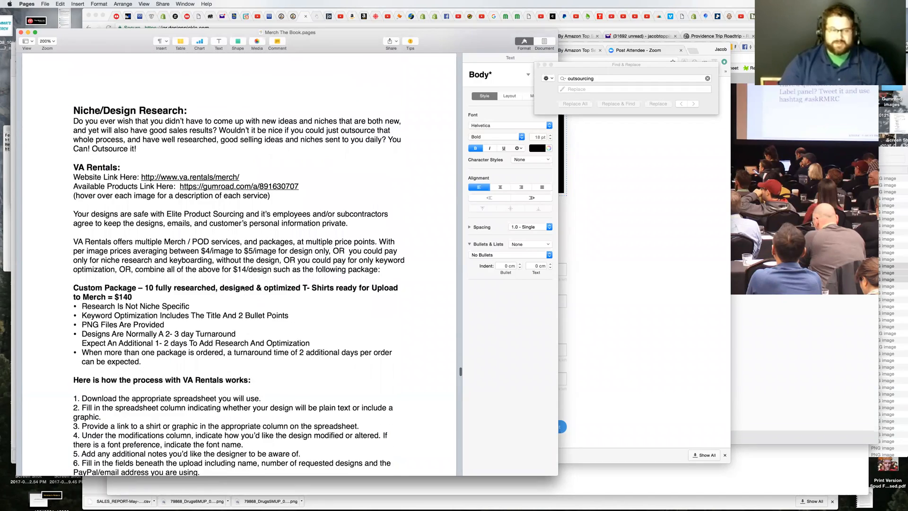
{"action": "scroll", "coordinate": [242, 287], "scroll_direction": "down", "scroll_amount": 7}
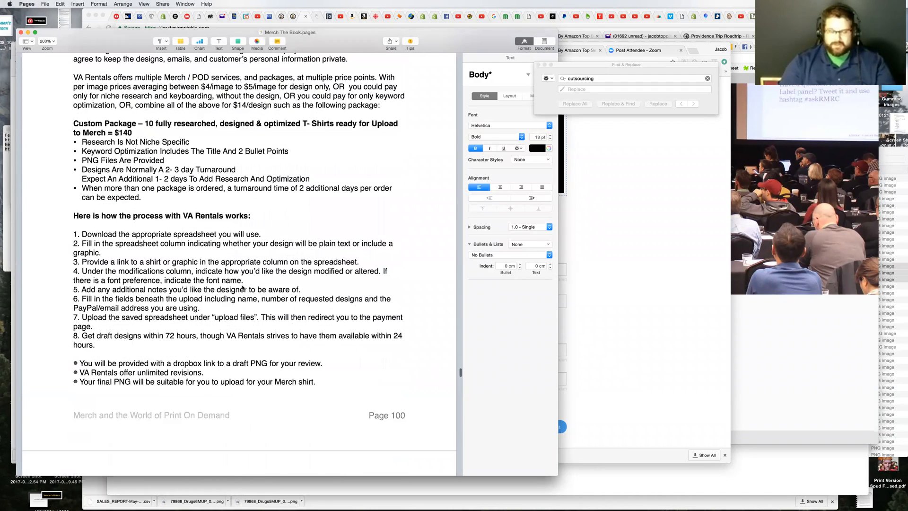
{"action": "scroll", "coordinate": [242, 287], "scroll_direction": "down", "scroll_amount": 11}
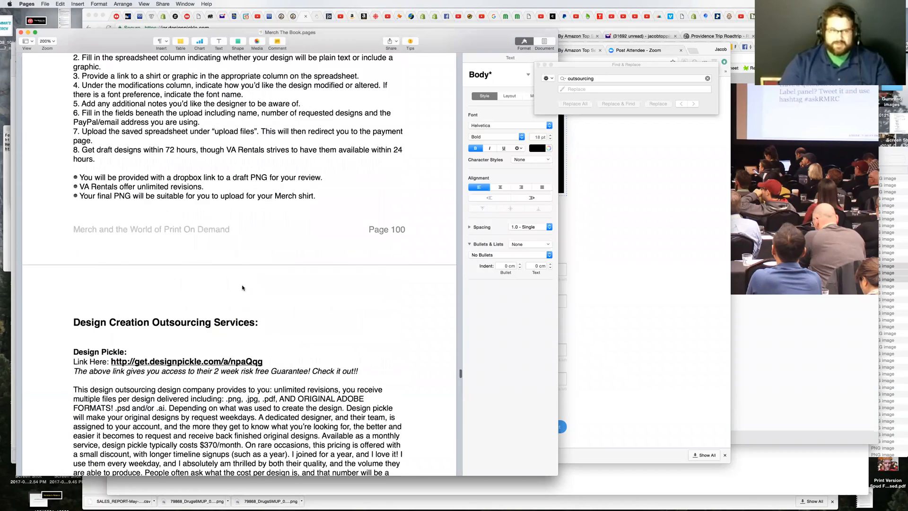
{"action": "scroll", "coordinate": [243, 287], "scroll_direction": "down", "scroll_amount": 5}
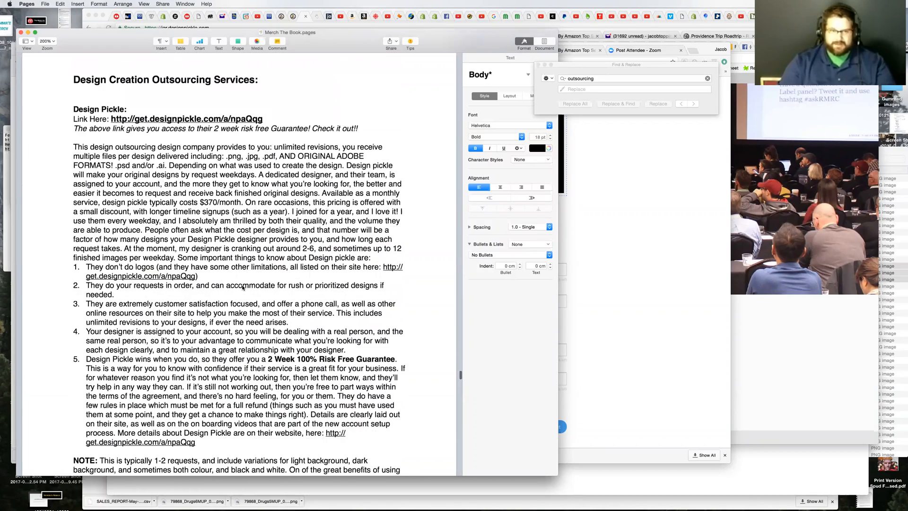
{"action": "scroll", "coordinate": [242, 287], "scroll_direction": "down", "scroll_amount": 13}
{"action": "scroll", "coordinate": [242, 287], "scroll_direction": "down", "scroll_amount": 17}
{"action": "scroll", "coordinate": [242, 287], "scroll_direction": "down", "scroll_amount": 2}
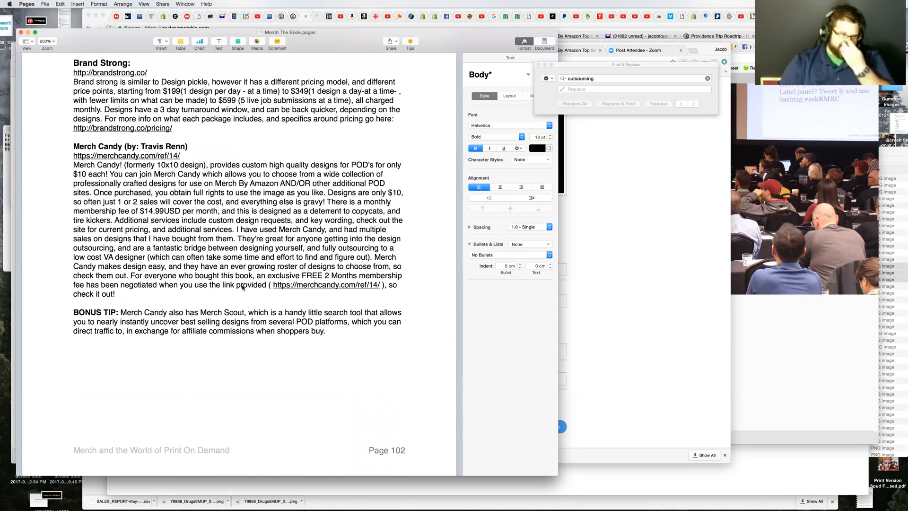
Step: Examine the section on managing design requests, including finding a VA, training them and having them upload content to the PODs
{"action": "scroll", "coordinate": [242, 287], "scroll_direction": "down", "scroll_amount": 5}
{"action": "scroll", "coordinate": [242, 287], "scroll_direction": "down", "scroll_amount": 6}
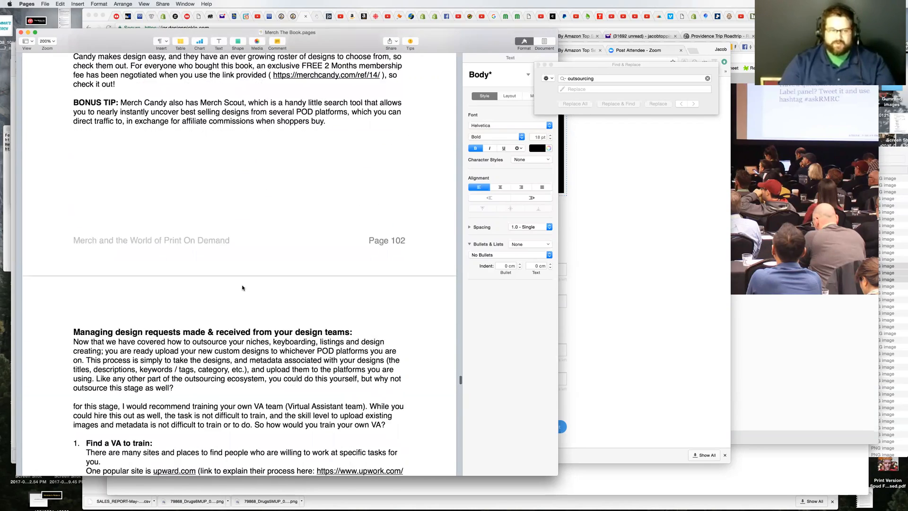
{"action": "scroll", "coordinate": [243, 287], "scroll_direction": "down", "scroll_amount": 11}
{"action": "scroll", "coordinate": [243, 287], "scroll_direction": "down", "scroll_amount": 4}
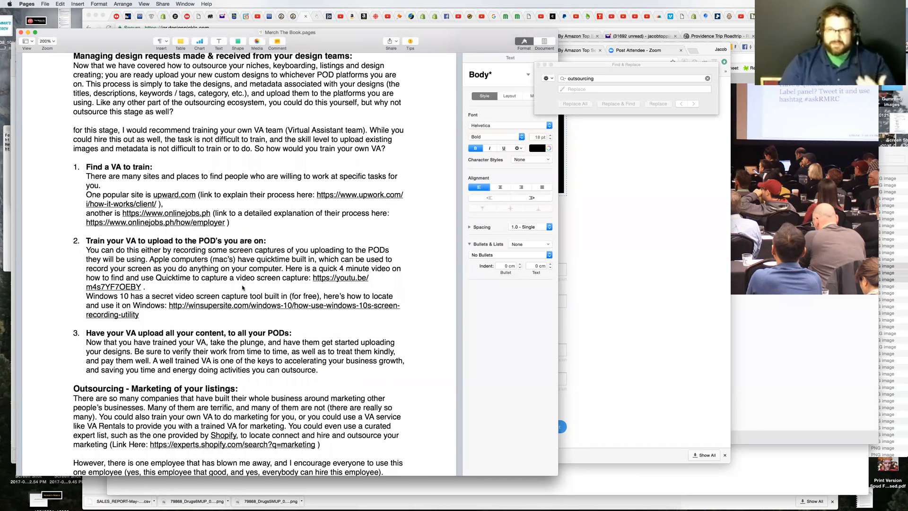
{"action": "scroll", "coordinate": [242, 287], "scroll_direction": "down", "scroll_amount": 2}
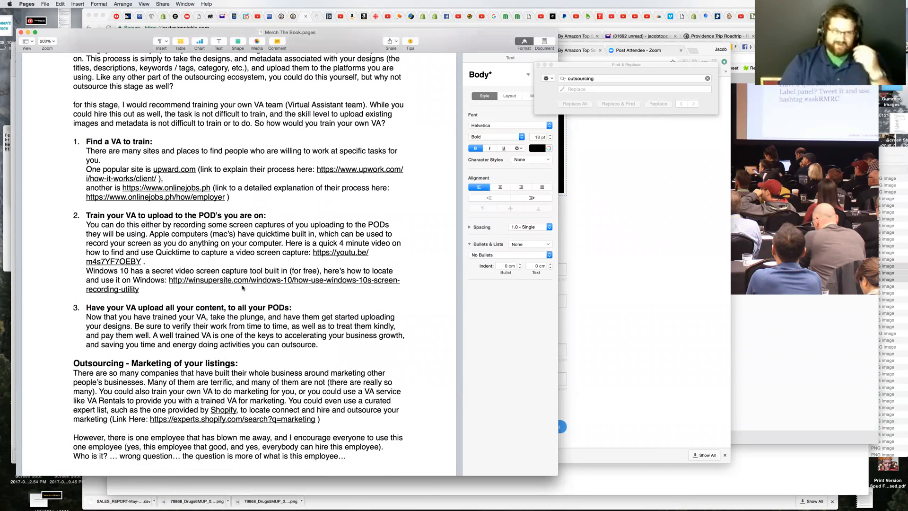
{"action": "scroll", "coordinate": [243, 287], "scroll_direction": "down", "scroll_amount": 4}
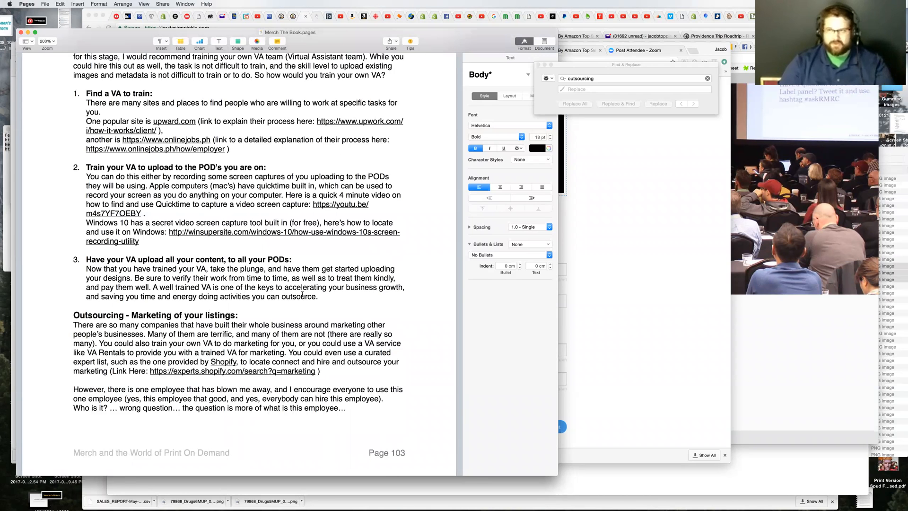
{"action": "scroll", "coordinate": [301, 297], "scroll_direction": "down", "scroll_amount": 4}
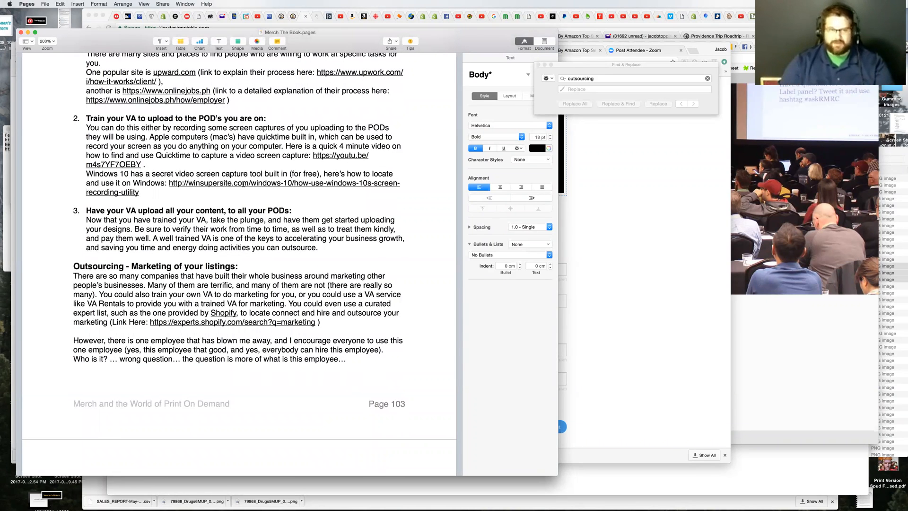
{"action": "scroll", "coordinate": [288, 284], "scroll_direction": "down", "scroll_amount": 1}
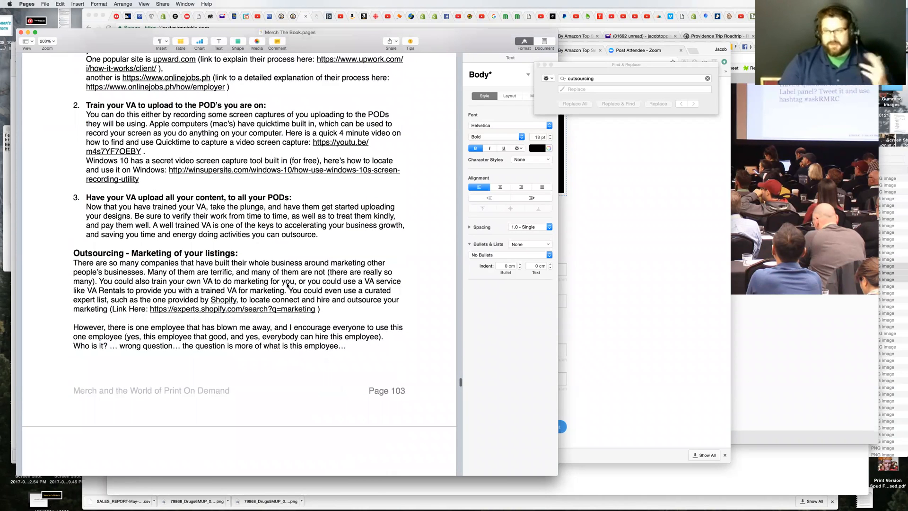
Step: Review the section on outsourcing the marketing of listings, including KIT CRM and the Shopify virtual assistant apps
{"action": "scroll", "coordinate": [288, 285], "scroll_direction": "down", "scroll_amount": 1}
{"action": "scroll", "coordinate": [287, 284], "scroll_direction": "down", "scroll_amount": 3}
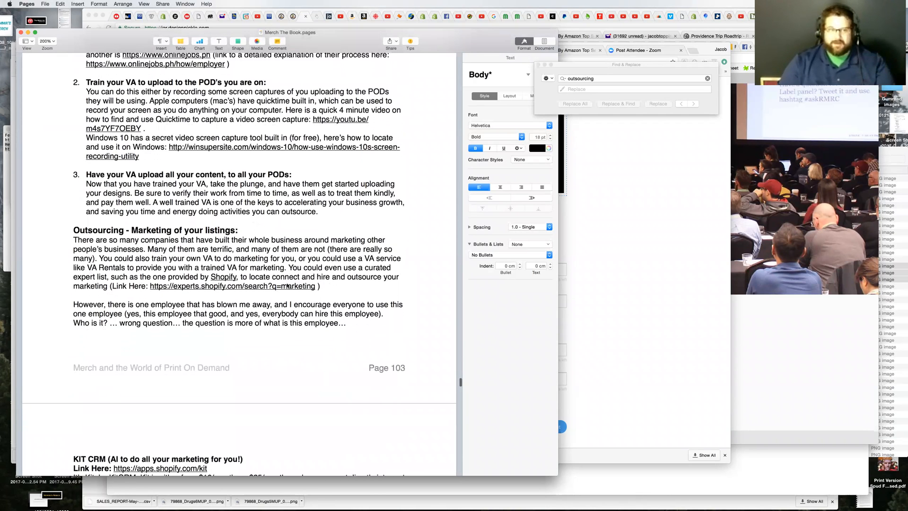
{"action": "scroll", "coordinate": [284, 281], "scroll_direction": "down", "scroll_amount": 8}
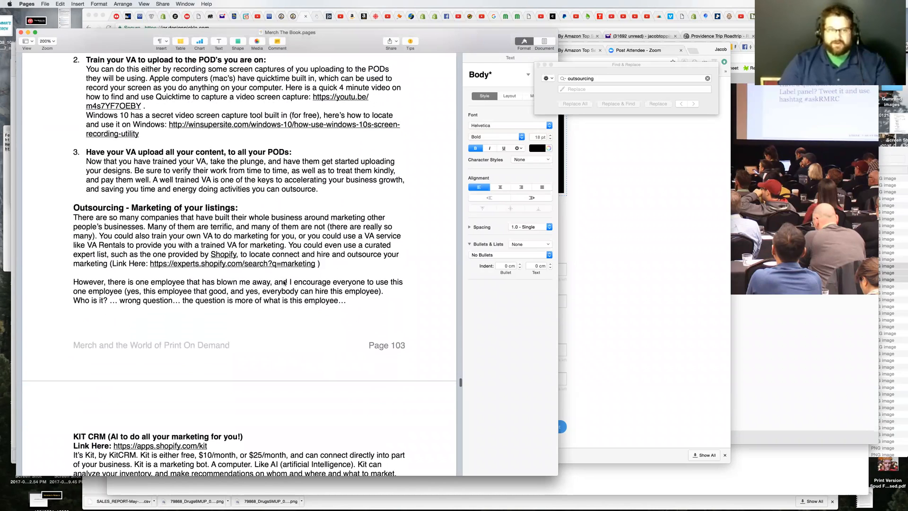
{"action": "scroll", "coordinate": [283, 283], "scroll_direction": "down", "scroll_amount": 20}
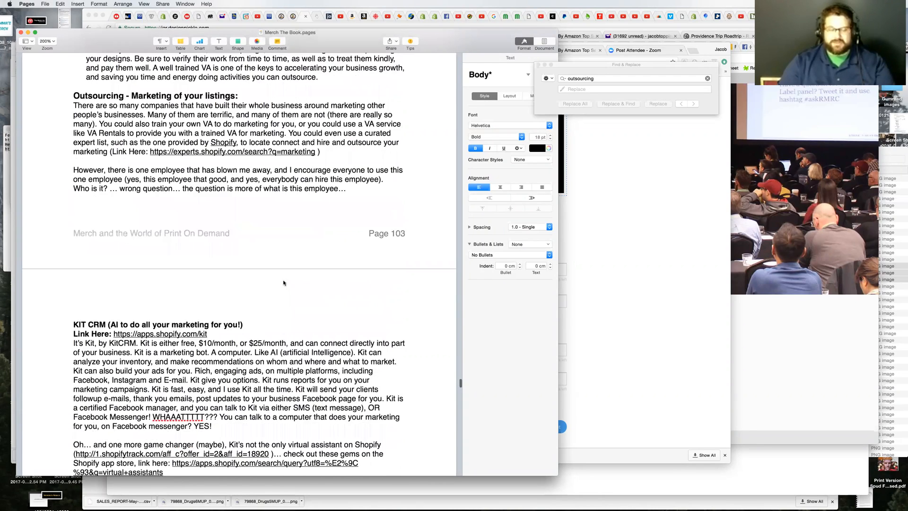
{"action": "scroll", "coordinate": [283, 283], "scroll_direction": "down", "scroll_amount": 3}
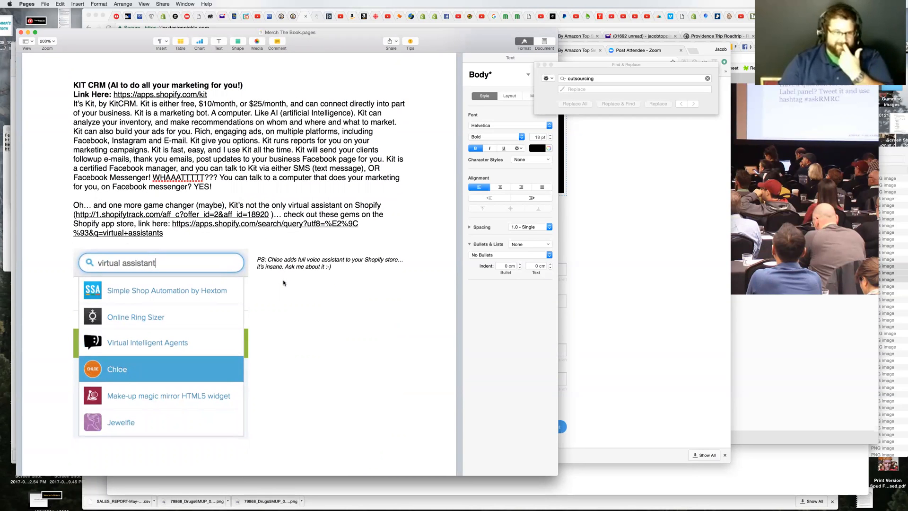
{"action": "scroll", "coordinate": [283, 282], "scroll_direction": "down", "scroll_amount": 20}
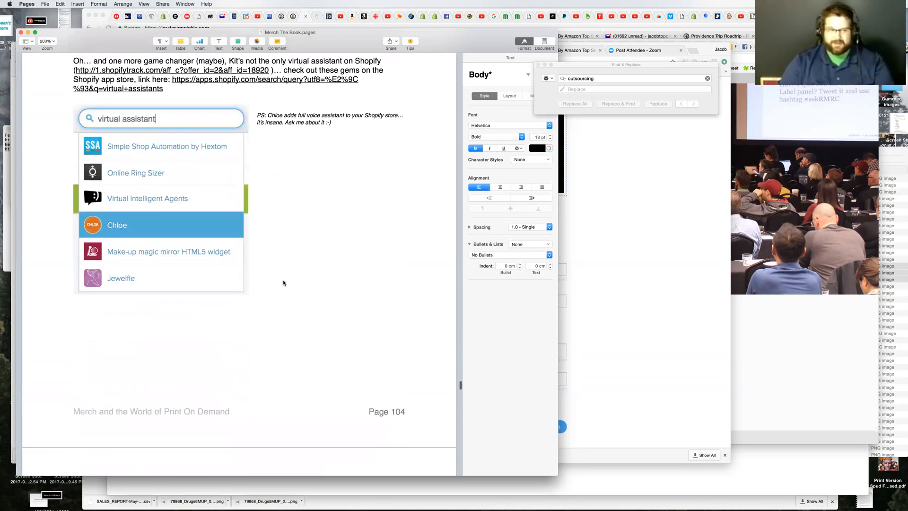
{"action": "scroll", "coordinate": [284, 283], "scroll_direction": "up", "scroll_amount": 20}
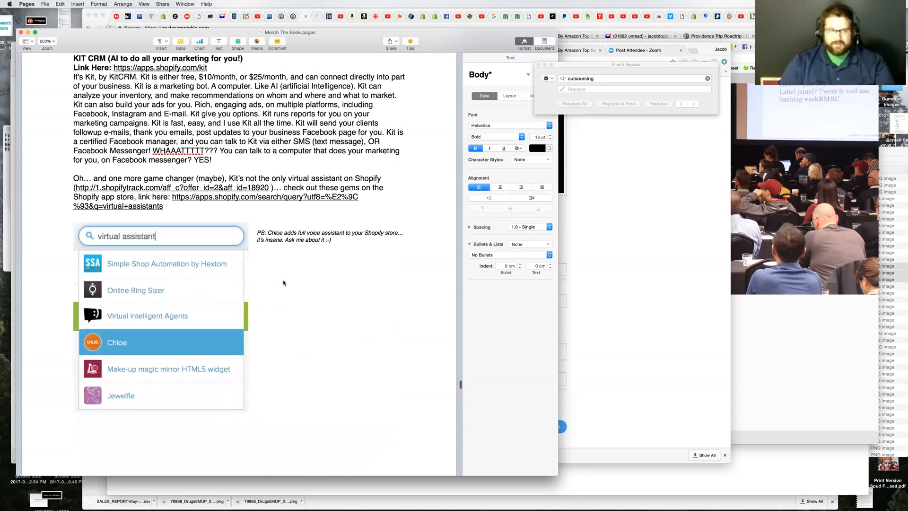
{"action": "scroll", "coordinate": [283, 283], "scroll_direction": "up", "scroll_amount": 5}
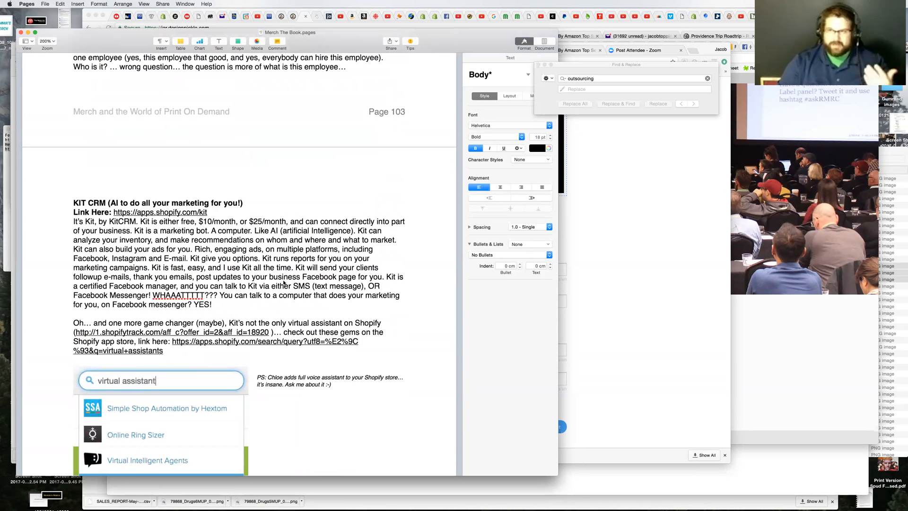
Step: Skim back through Chapter 7 from the KIT CRM section to the VA Rentals package details, and put the document away
{"action": "scroll", "coordinate": [283, 283], "scroll_direction": "up", "scroll_amount": 5}
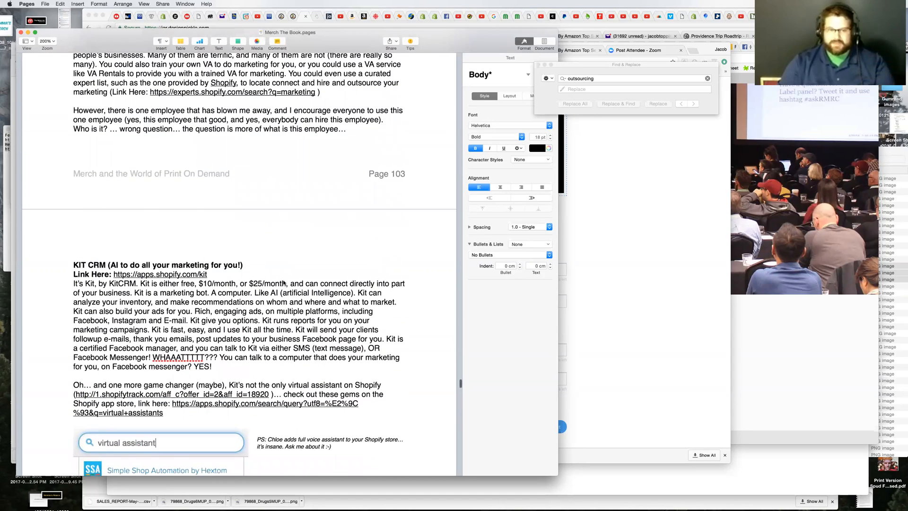
{"action": "scroll", "coordinate": [284, 283], "scroll_direction": "up", "scroll_amount": 4}
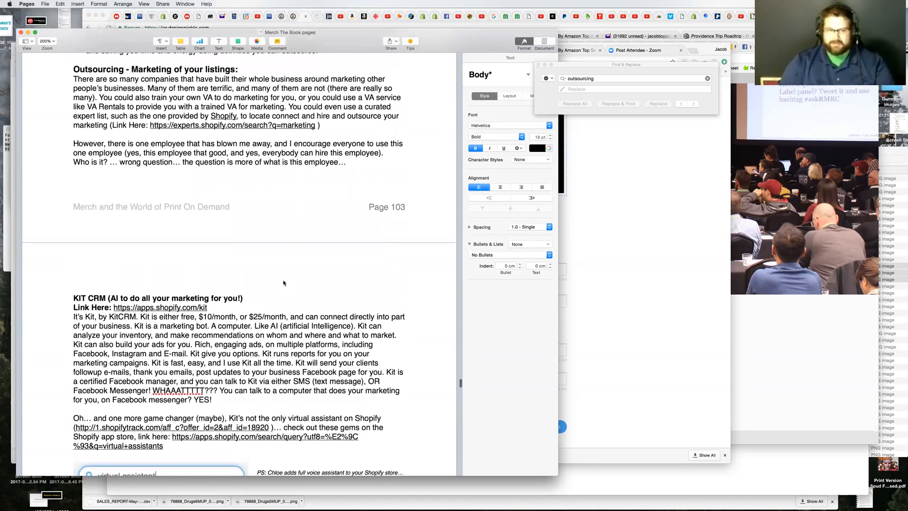
{"action": "scroll", "coordinate": [283, 283], "scroll_direction": "up", "scroll_amount": 20}
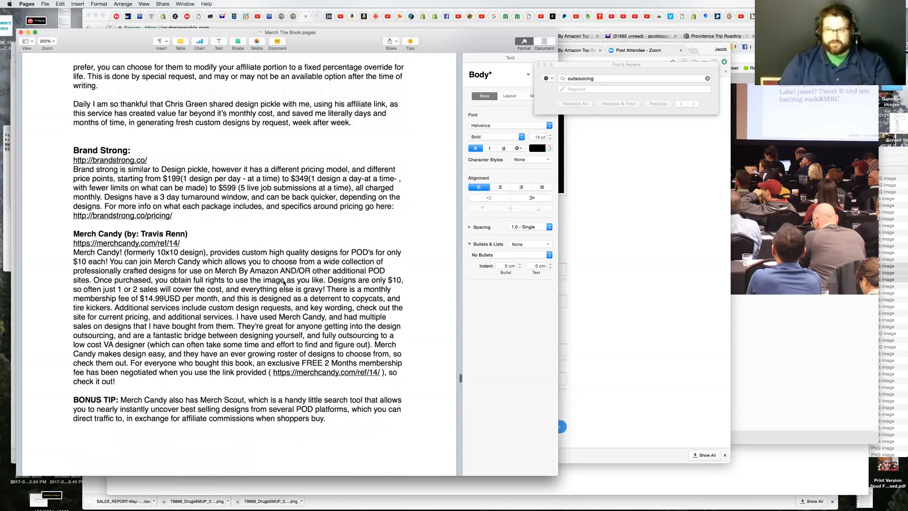
{"action": "scroll", "coordinate": [283, 283], "scroll_direction": "up", "scroll_amount": 15}
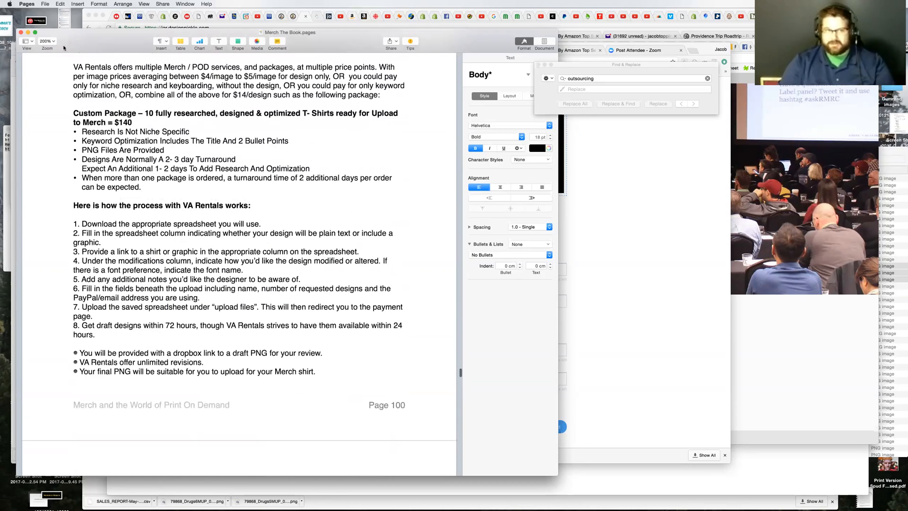
{"action": "left_click", "coordinate": [28, 32]}
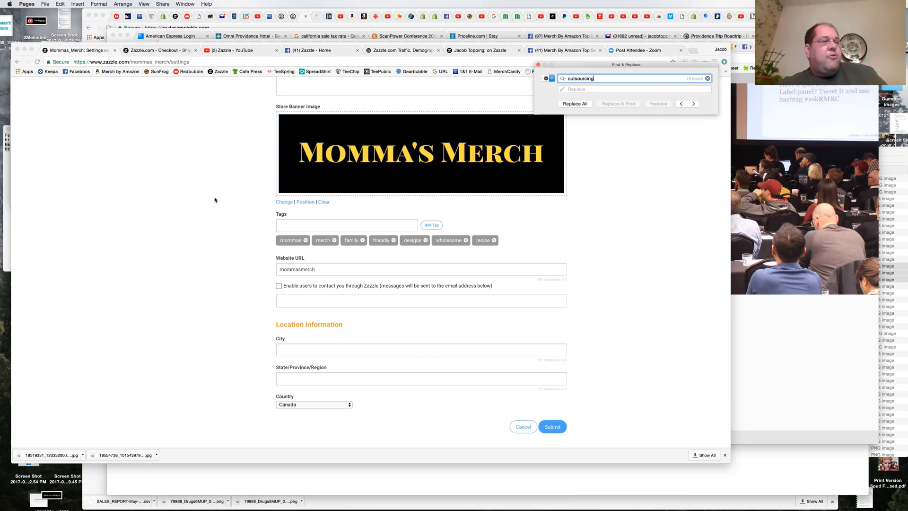
Step: Return to the Zazzle store settings and fill in the store's city, province and country from the saved address entry
{"action": "left_click", "coordinate": [195, 239]}
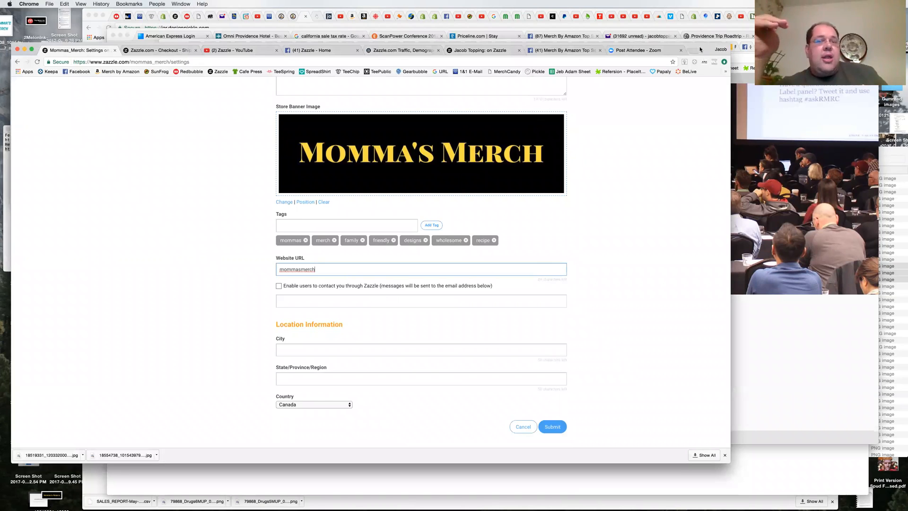
{"action": "left_click", "coordinate": [364, 348]}
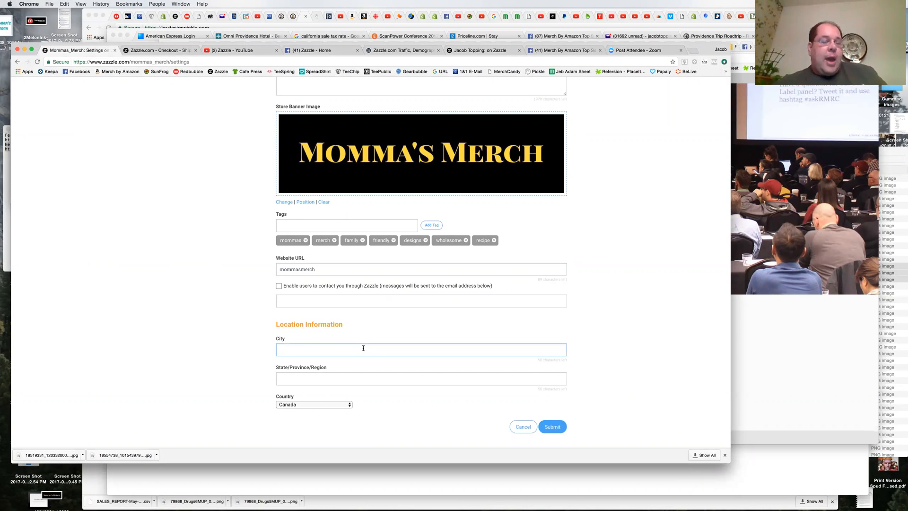
{"action": "type", "text": "Braeside"}
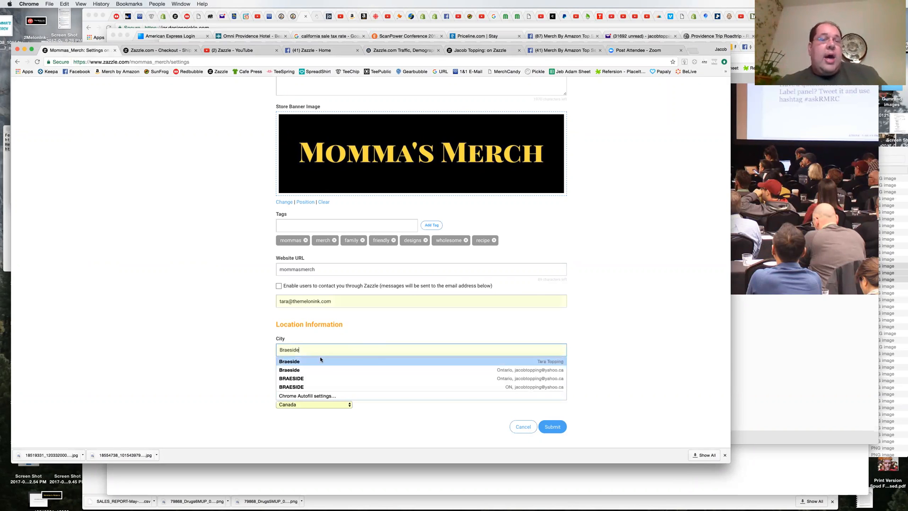
{"action": "left_click", "coordinate": [301, 363]}
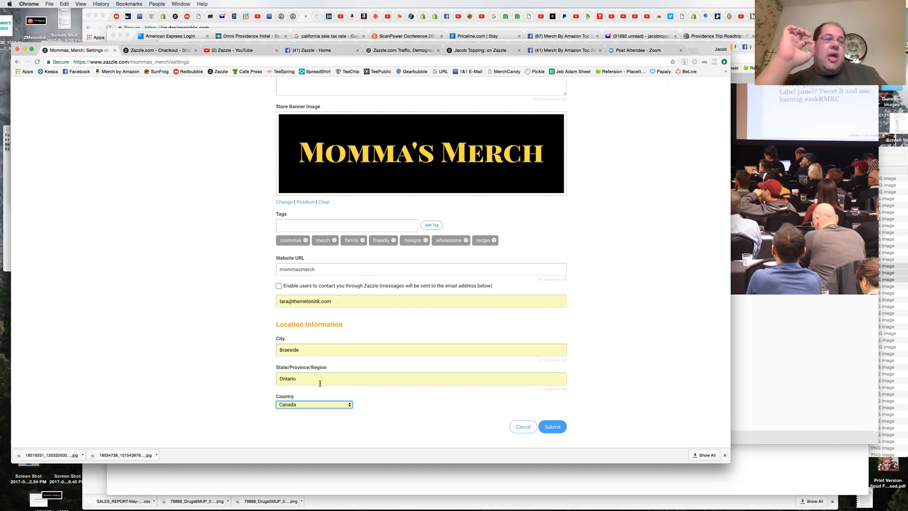
{"action": "left_click", "coordinate": [254, 393]}
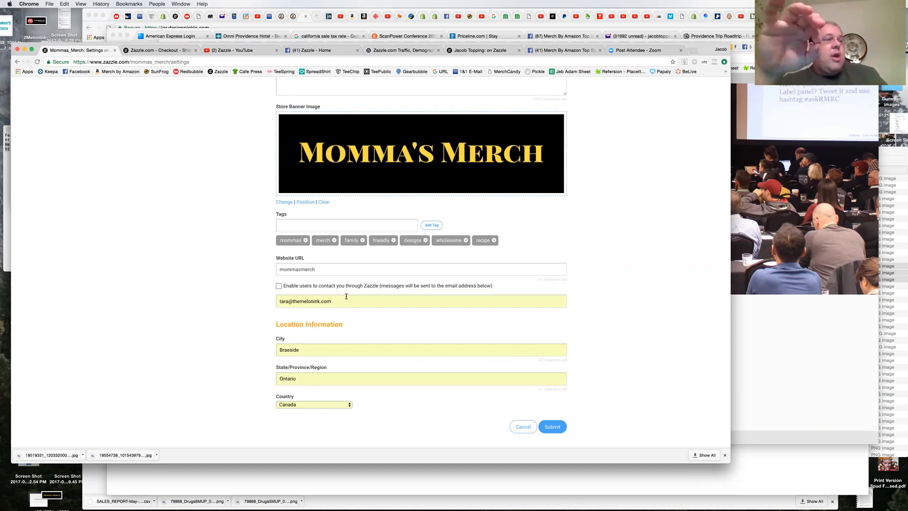
Step: Clear the autofilled contact e-mail address from the store information
{"action": "left_click", "coordinate": [346, 296]}
{"action": "key", "text": "ctrl+a"}
{"action": "key", "text": "BackSpace"}
{"action": "left_click", "coordinate": [241, 314]}
Step: Review the store name, tagline, description, banner, tags and location, and try to submit the store information
{"action": "scroll", "coordinate": [241, 316], "scroll_direction": "up", "scroll_amount": 1}
{"action": "scroll", "coordinate": [241, 316], "scroll_direction": "up", "scroll_amount": 5}
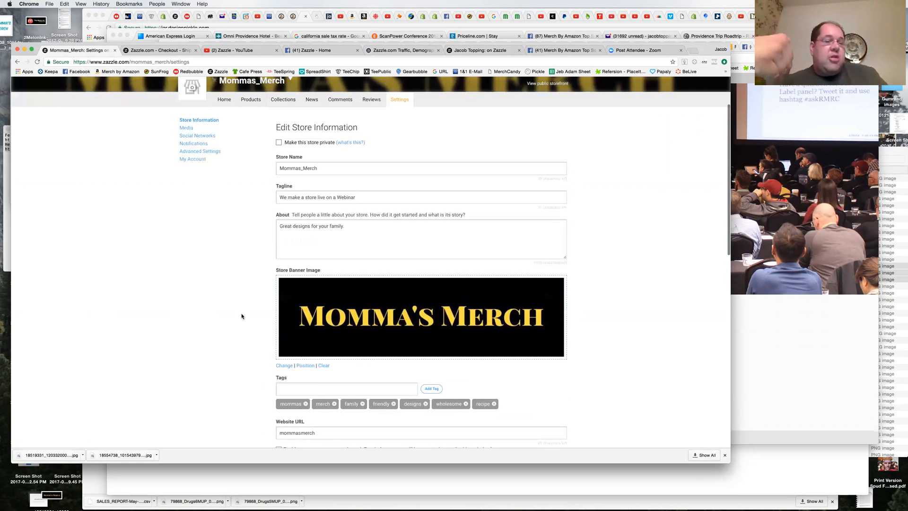
{"action": "scroll", "coordinate": [241, 316], "scroll_direction": "down", "scroll_amount": 2}
{"action": "scroll", "coordinate": [241, 316], "scroll_direction": "down", "scroll_amount": 4}
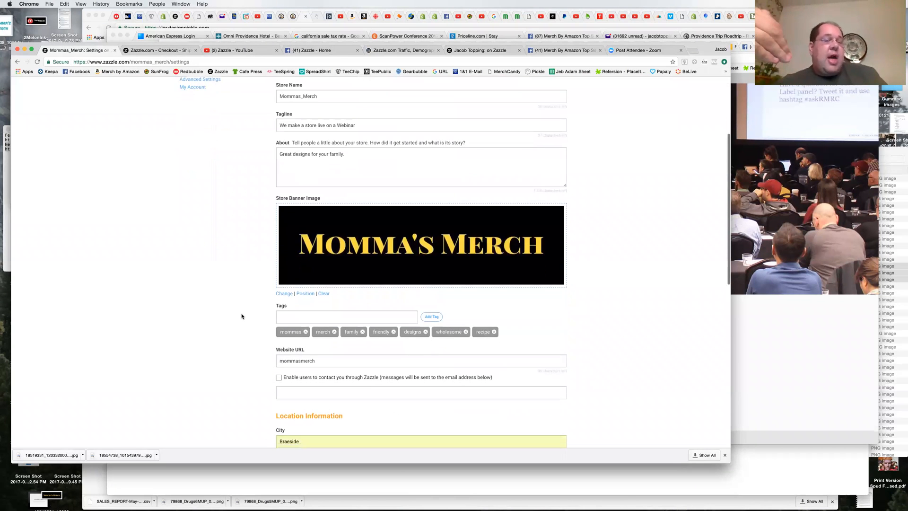
{"action": "scroll", "coordinate": [241, 316], "scroll_direction": "down", "scroll_amount": 6}
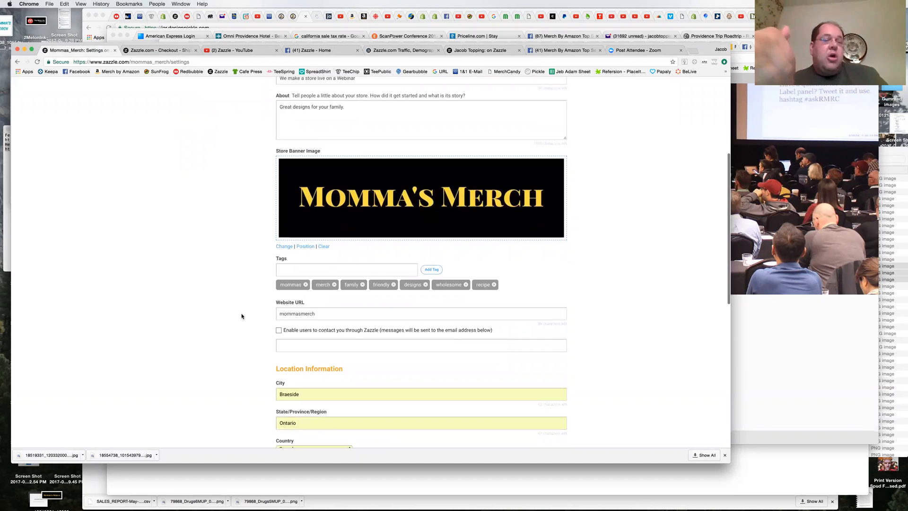
{"action": "left_click", "coordinate": [557, 342]}
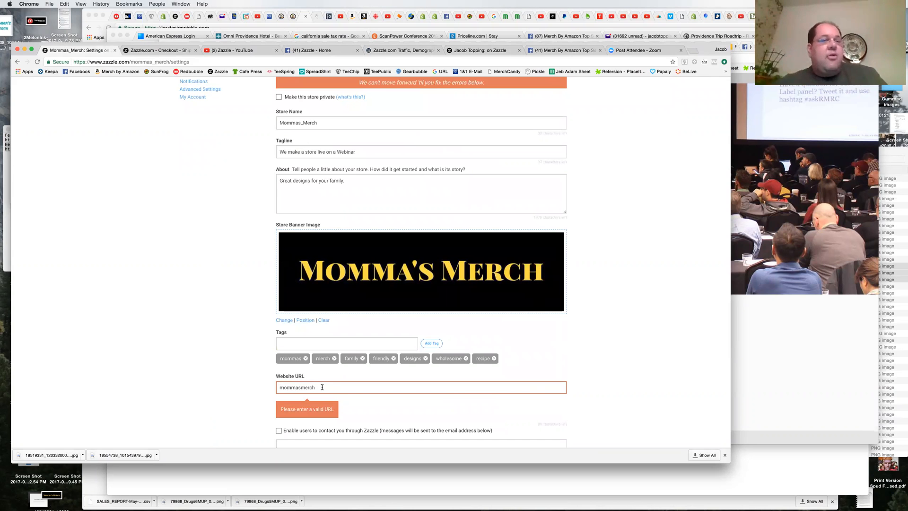
Step: Remove the Website URL entry and submit the store information again
{"action": "left_click", "coordinate": [281, 388]}
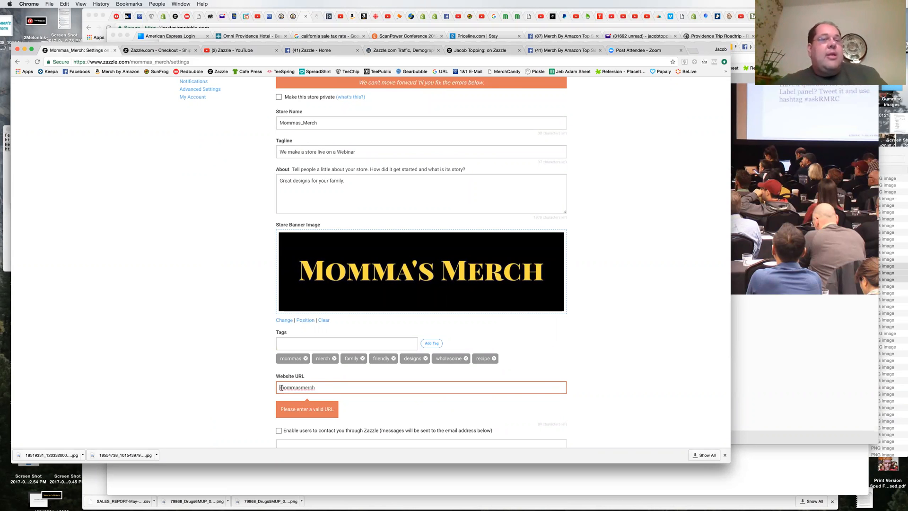
{"action": "double_click", "coordinate": [278, 387]}
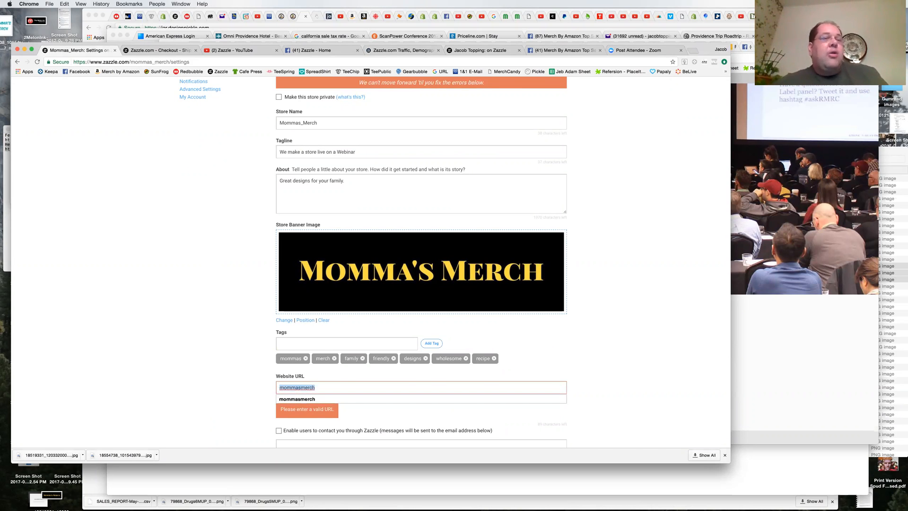
{"action": "key", "text": "BackSpace"}
{"action": "scroll", "coordinate": [243, 381], "scroll_direction": "down", "scroll_amount": 5}
{"action": "left_click", "coordinate": [542, 333]}
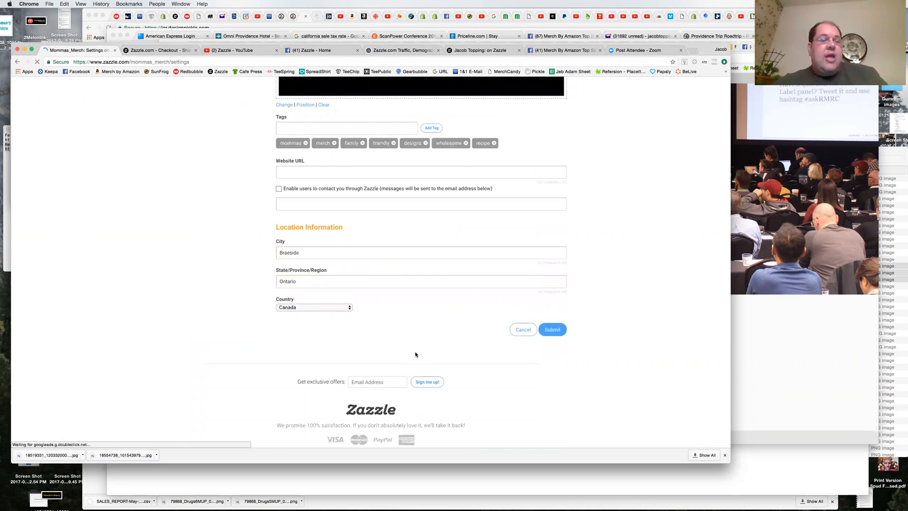
Step: Recheck the store information with the browser in full screen and resubmit it
{"action": "scroll", "coordinate": [415, 355], "scroll_direction": "up", "scroll_amount": 5}
{"action": "scroll", "coordinate": [418, 354], "scroll_direction": "down", "scroll_amount": 1}
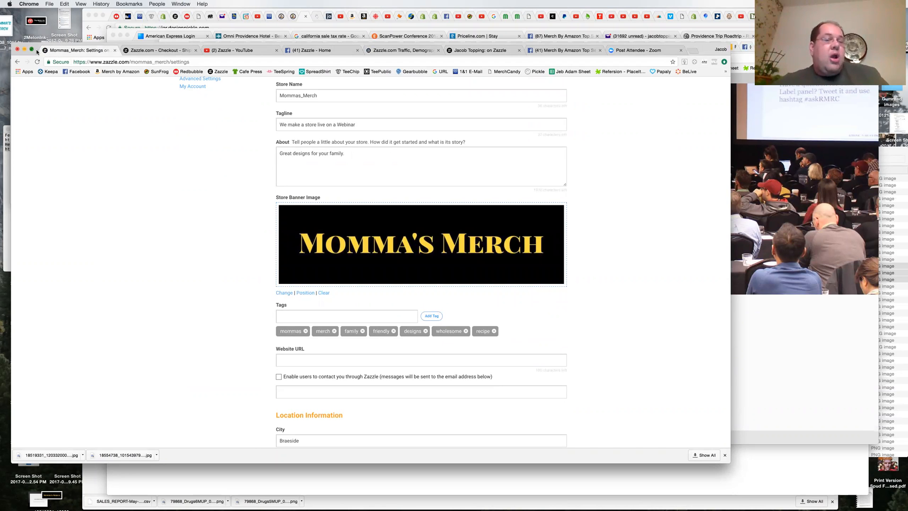
{"action": "key", "text": "super+ctrl+f"}
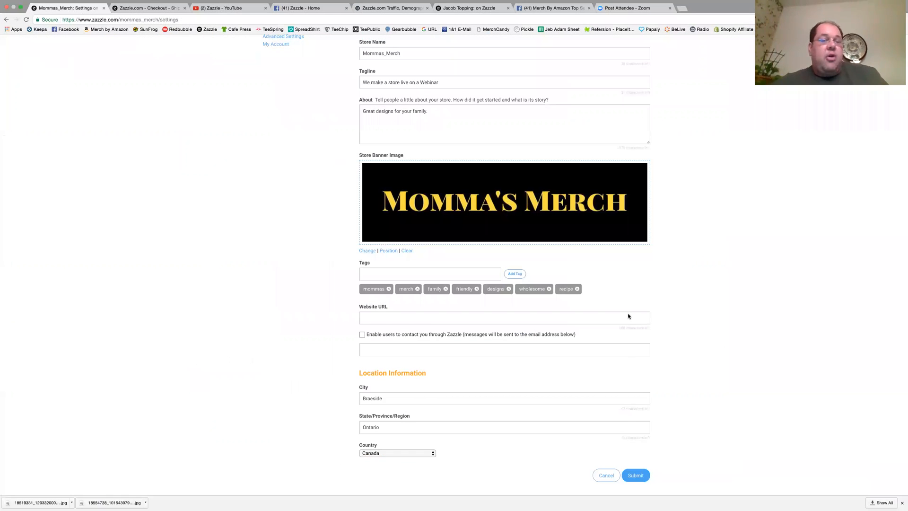
{"action": "scroll", "coordinate": [694, 463], "scroll_direction": "up", "scroll_amount": 2}
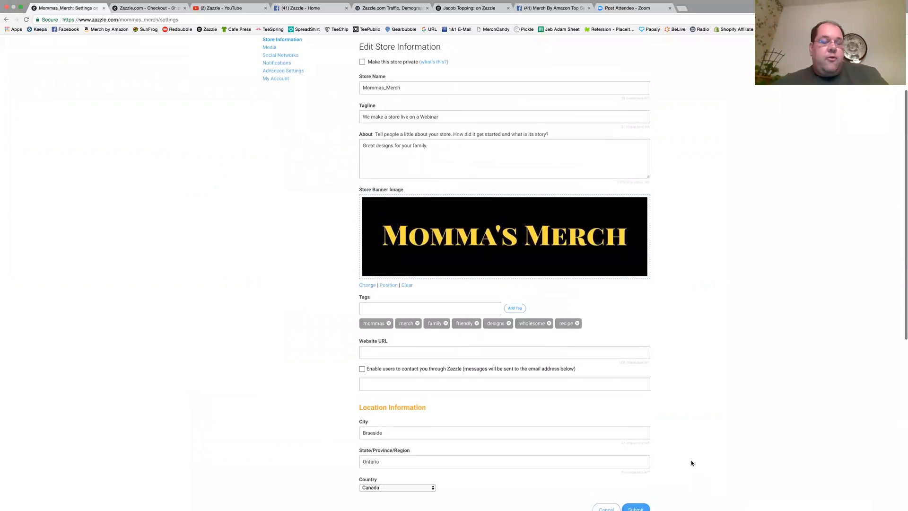
{"action": "left_click", "coordinate": [635, 507]}
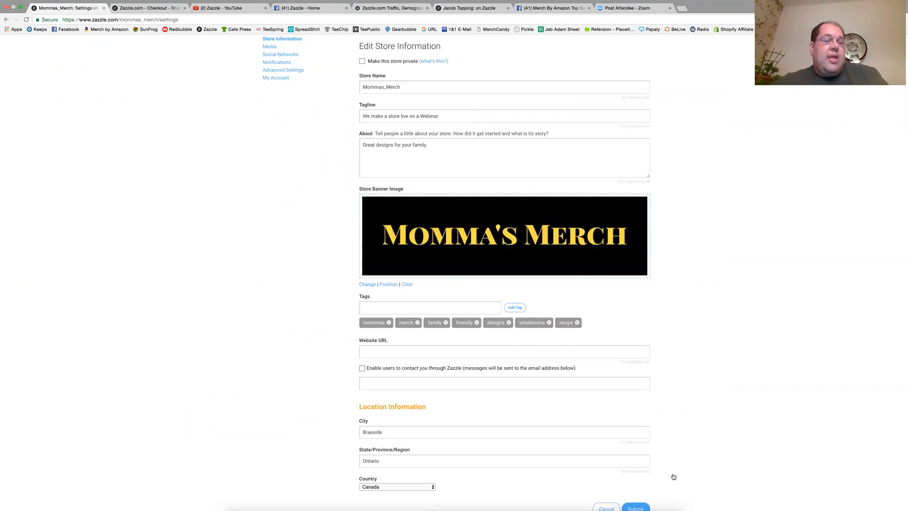
{"action": "scroll", "coordinate": [673, 477], "scroll_direction": "down", "scroll_amount": 1}
{"action": "scroll", "coordinate": [674, 477], "scroll_direction": "up", "scroll_amount": 3}
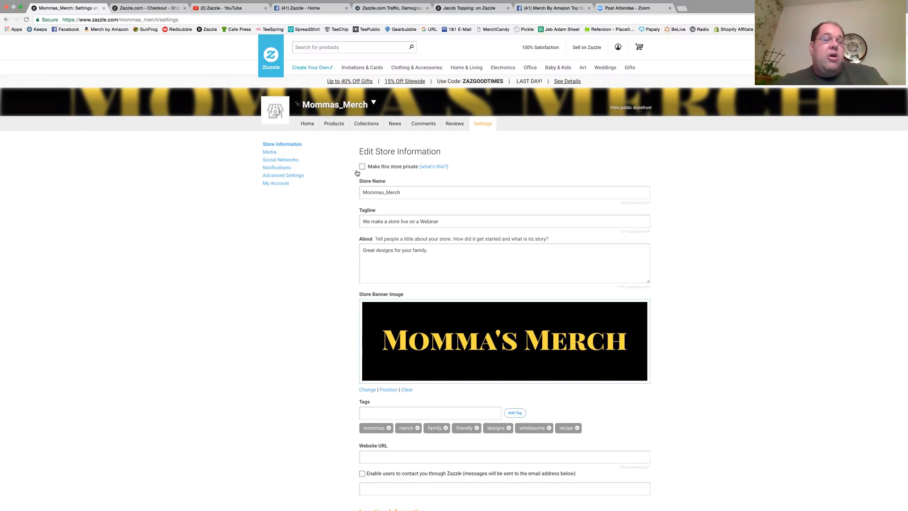
Step: Look over the public Mommas_Merch storefront and its full product list, and take the browser out of full screen
{"action": "left_click", "coordinate": [627, 110]}
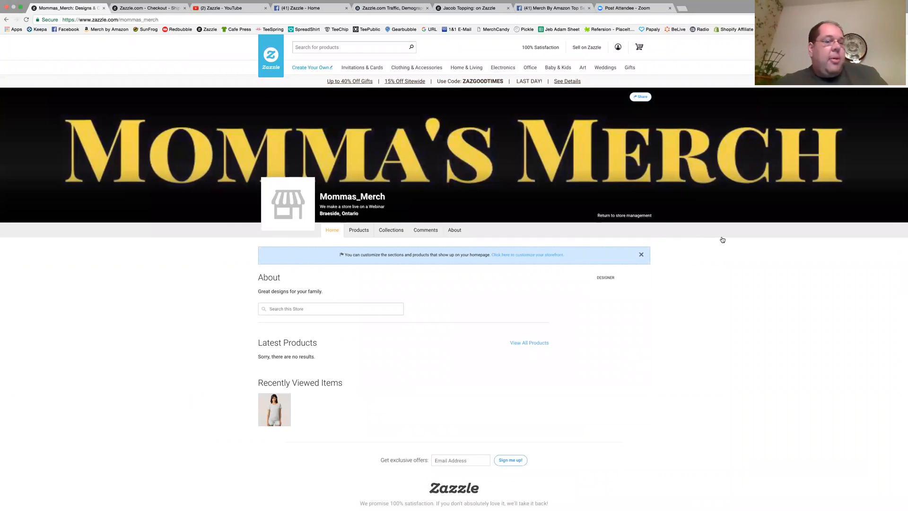
{"action": "scroll", "coordinate": [710, 231], "scroll_direction": "down", "scroll_amount": 2}
{"action": "scroll", "coordinate": [723, 240], "scroll_direction": "down", "scroll_amount": 3}
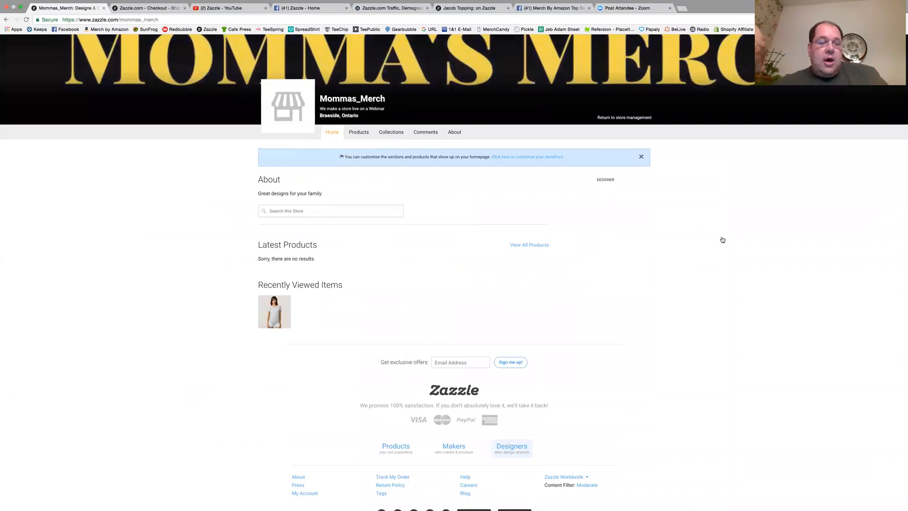
{"action": "left_click", "coordinate": [532, 245]}
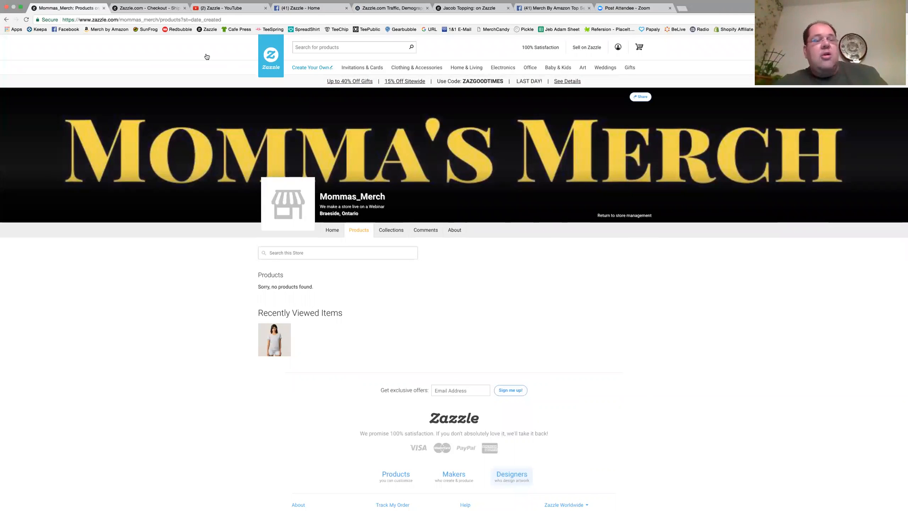
{"action": "mouse_move", "coordinate": [80, 3]}
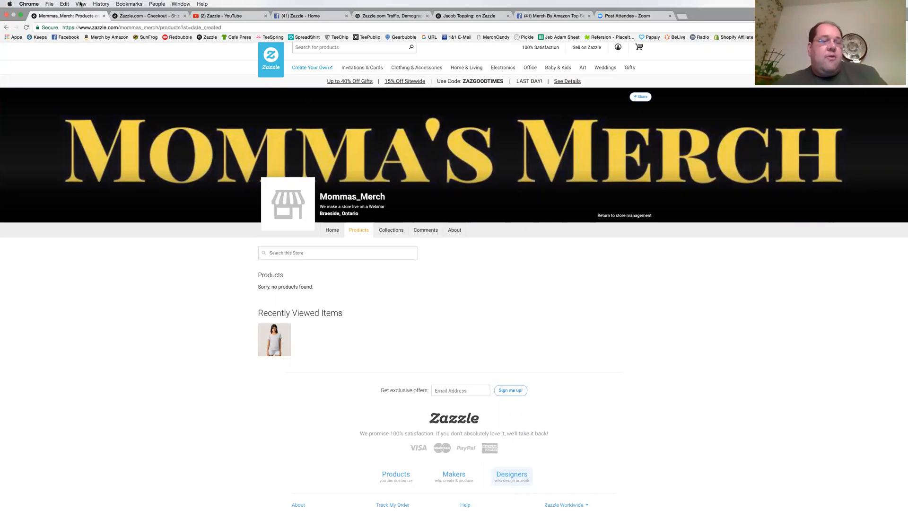
{"action": "left_click", "coordinate": [20, 16]}
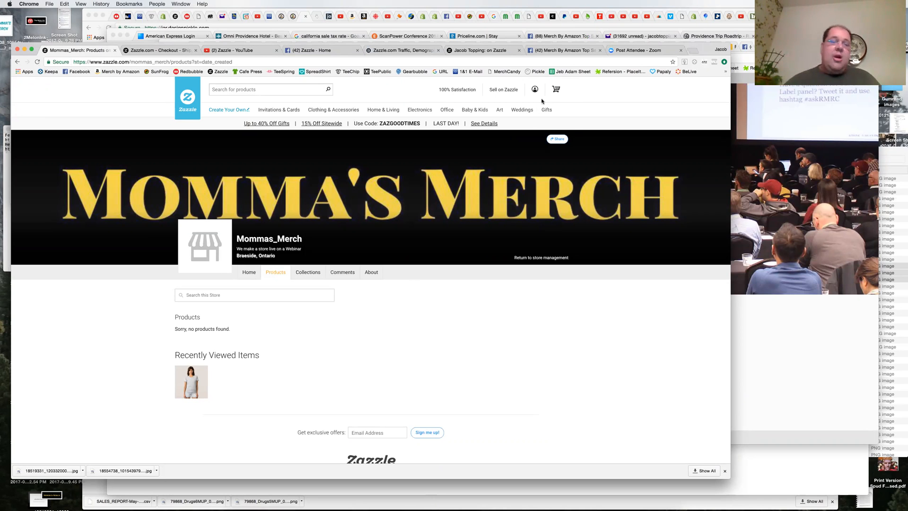
Step: Open Mommas_Merch from the account's store list and look over its home page
{"action": "mouse_move", "coordinate": [539, 89]}
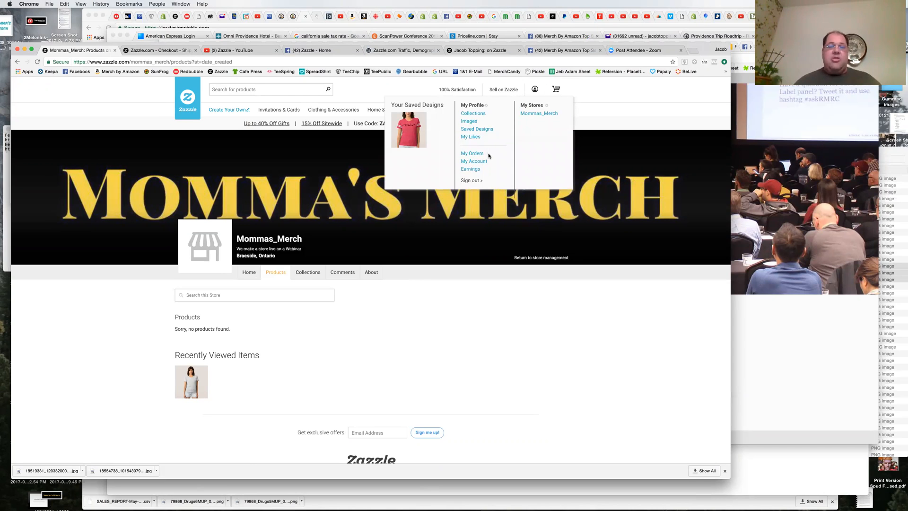
{"action": "left_click", "coordinate": [533, 116]}
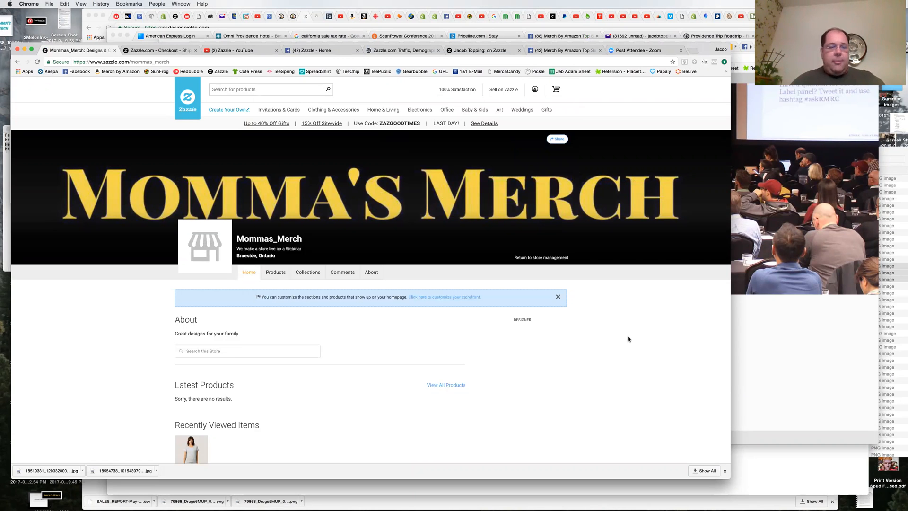
{"action": "scroll", "coordinate": [628, 339], "scroll_direction": "down", "scroll_amount": 2}
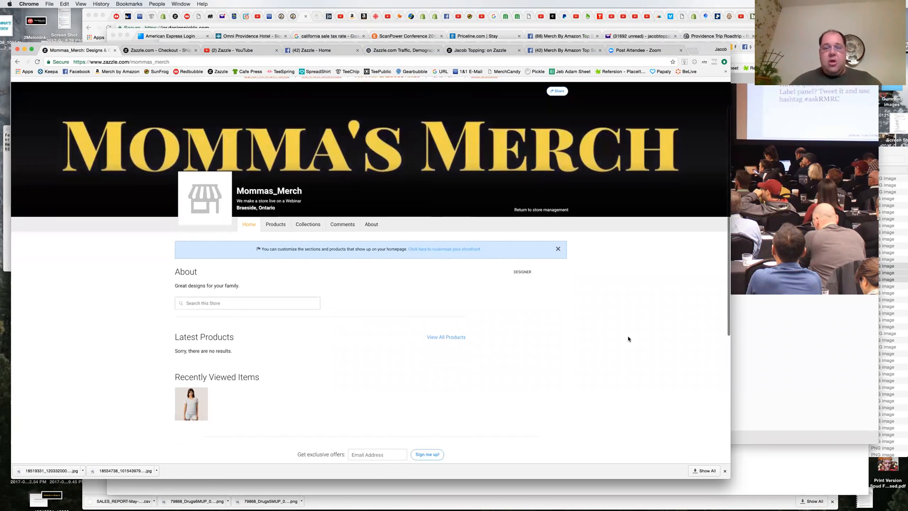
{"action": "scroll", "coordinate": [628, 339], "scroll_direction": "up", "scroll_amount": 2}
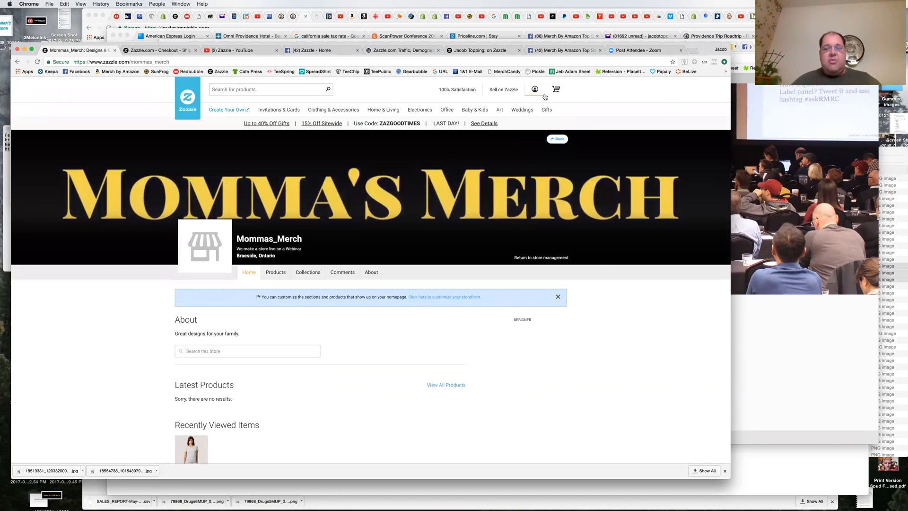
Step: Open the saved pink football T-shirt design and start posting it for sale
{"action": "mouse_move", "coordinate": [550, 93]}
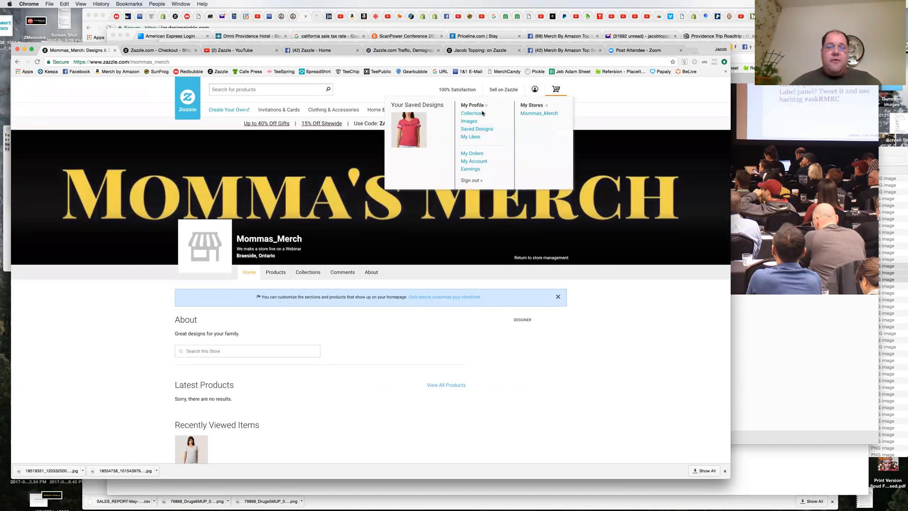
{"action": "mouse_move", "coordinate": [209, 245]}
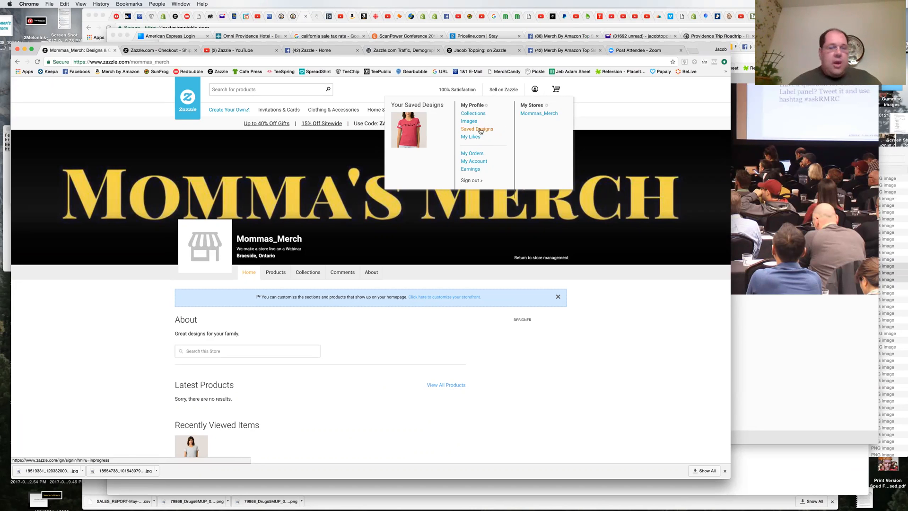
{"action": "left_click", "coordinate": [414, 130]}
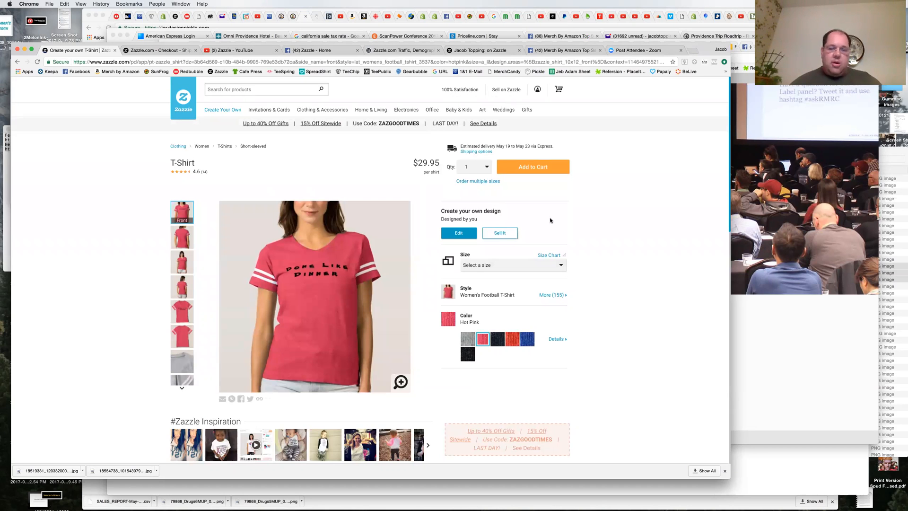
{"action": "left_click", "coordinate": [500, 232]}
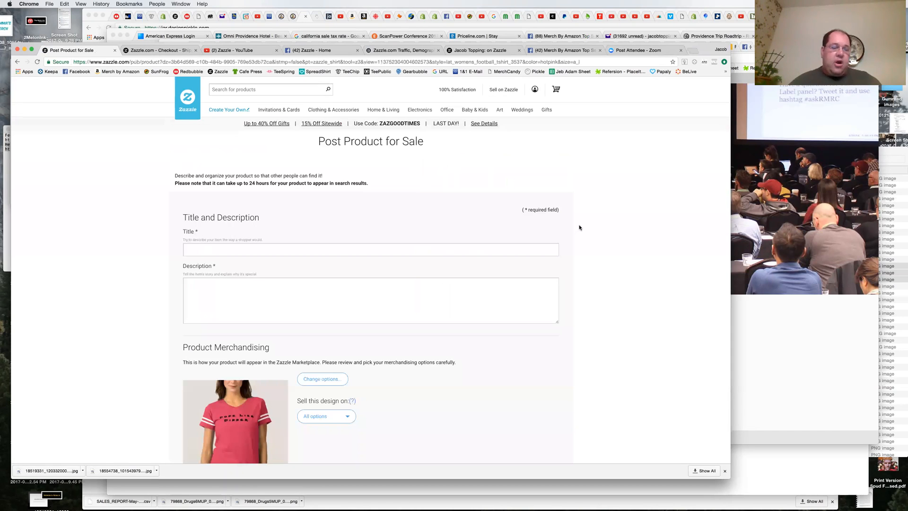
Step: Look over the product posting form, and go back to the T-shirt's product page to view its available sizes
{"action": "scroll", "coordinate": [603, 226], "scroll_direction": "down", "scroll_amount": 4}
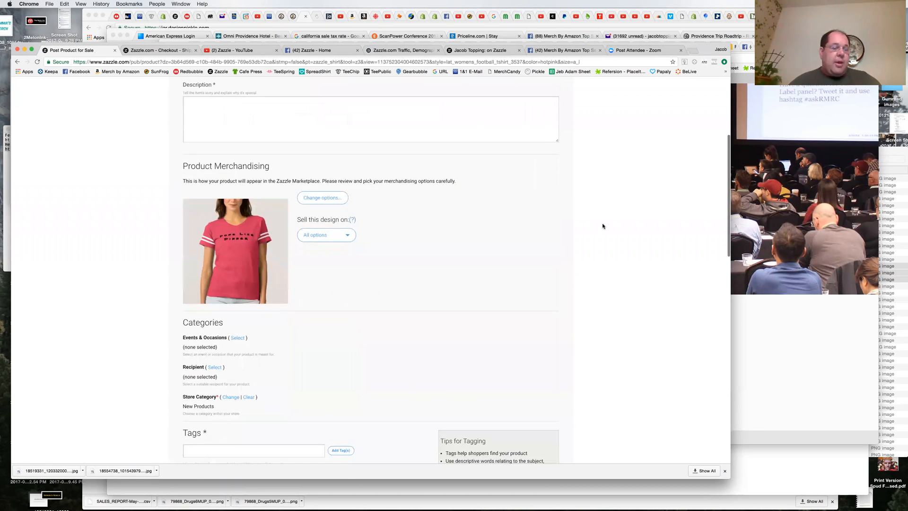
{"action": "scroll", "coordinate": [602, 226], "scroll_direction": "down", "scroll_amount": 3}
{"action": "scroll", "coordinate": [602, 225], "scroll_direction": "up", "scroll_amount": 5}
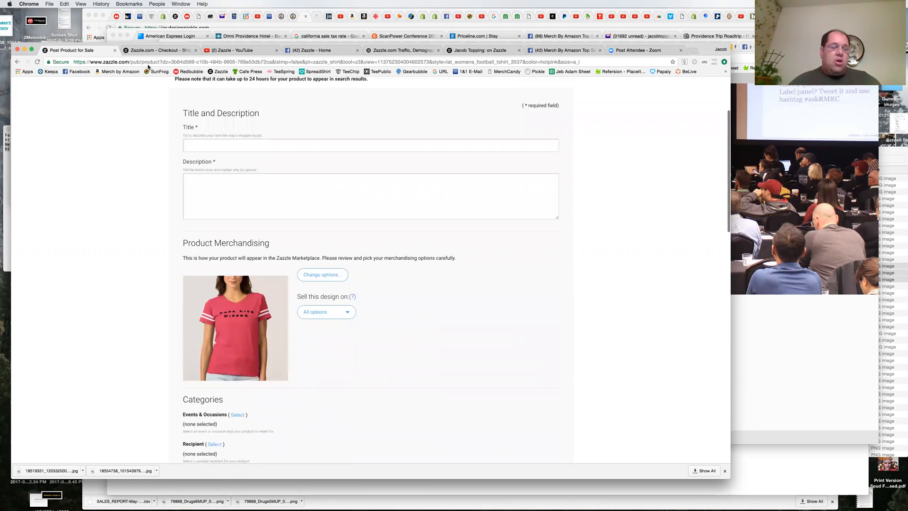
{"action": "left_click", "coordinate": [17, 62]}
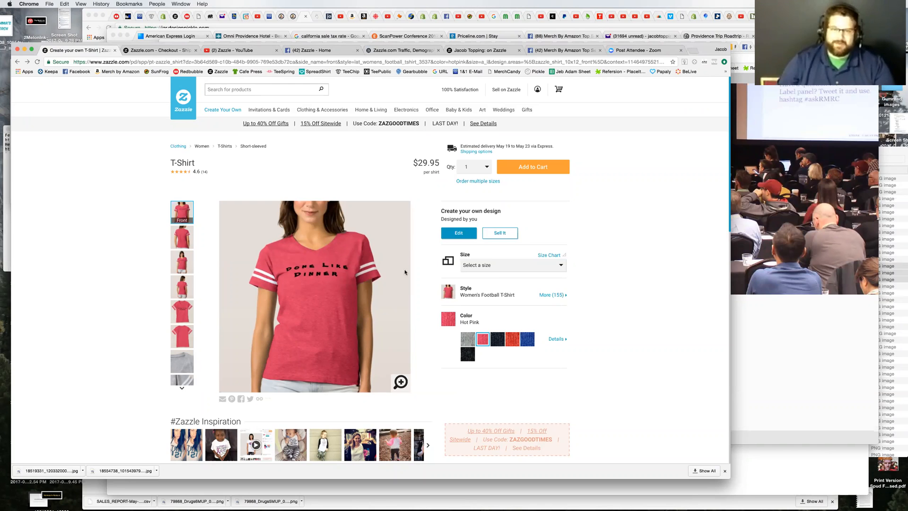
{"action": "left_click", "coordinate": [499, 269]}
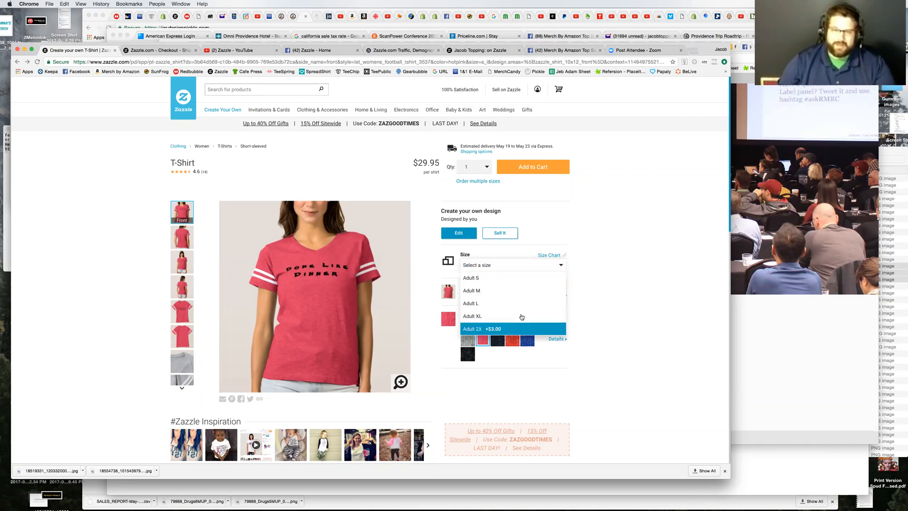
{"action": "left_click", "coordinate": [604, 282]}
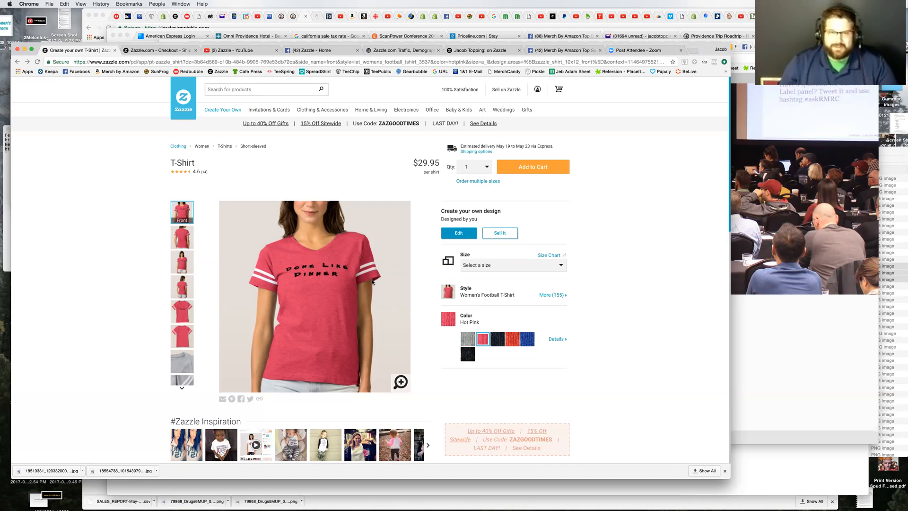
Step: Start posting the pink football T-shirt for sale again and title it "Done Like Dinner"
{"action": "left_click", "coordinate": [498, 234]}
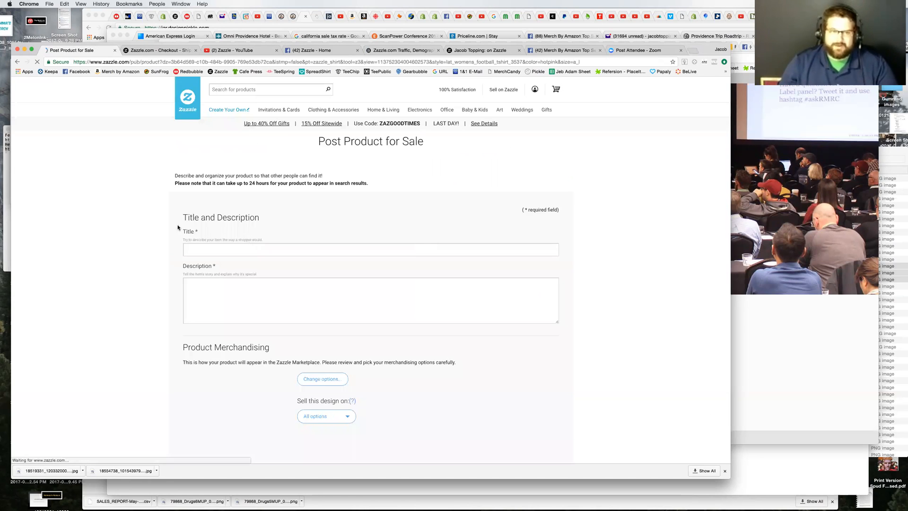
{"action": "left_click_drag", "start_coordinate": [188, 218], "coordinate": [283, 221]}
{"action": "left_click", "coordinate": [328, 240]}
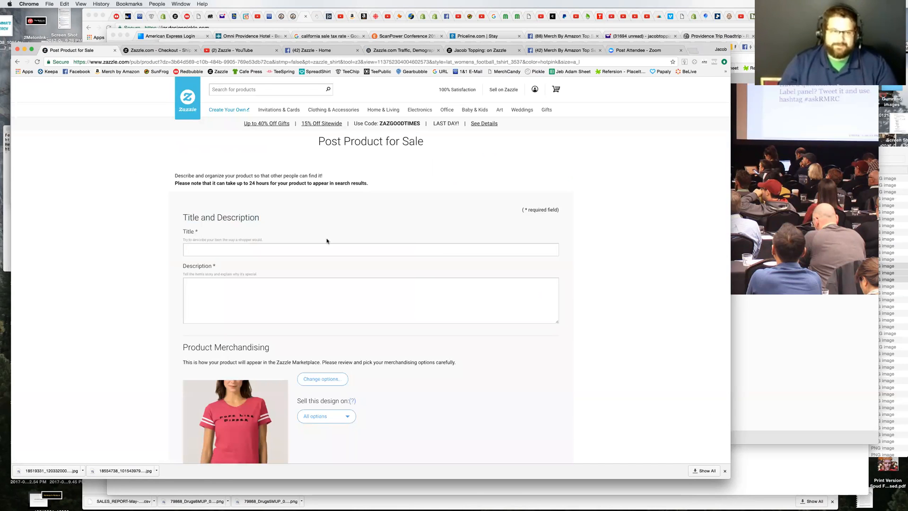
{"action": "left_click", "coordinate": [284, 250]}
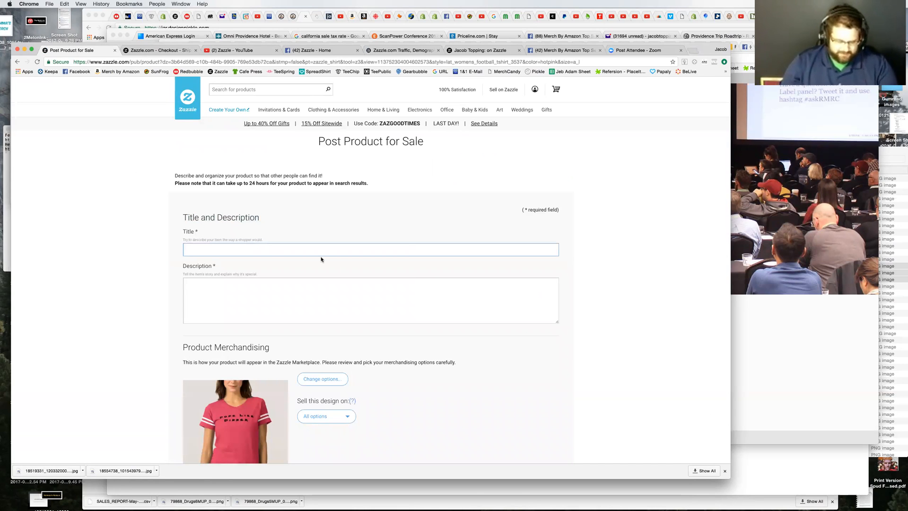
{"action": "type", "text": "Done Like Dinner"}
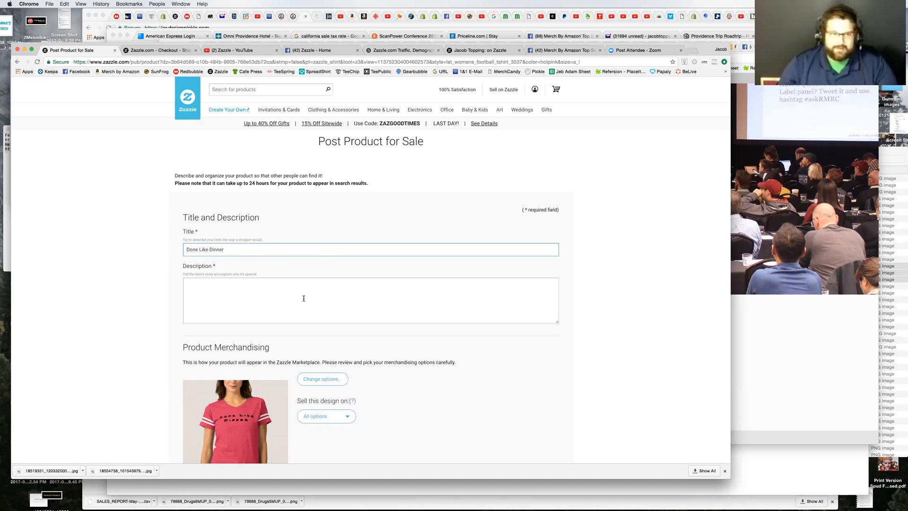
Step: Enter the product description "Perfect T-Shirt for dinner time around the house or on the road!"
{"action": "left_click", "coordinate": [411, 295]}
{"action": "scroll", "coordinate": [616, 296], "scroll_direction": "down", "scroll_amount": 3}
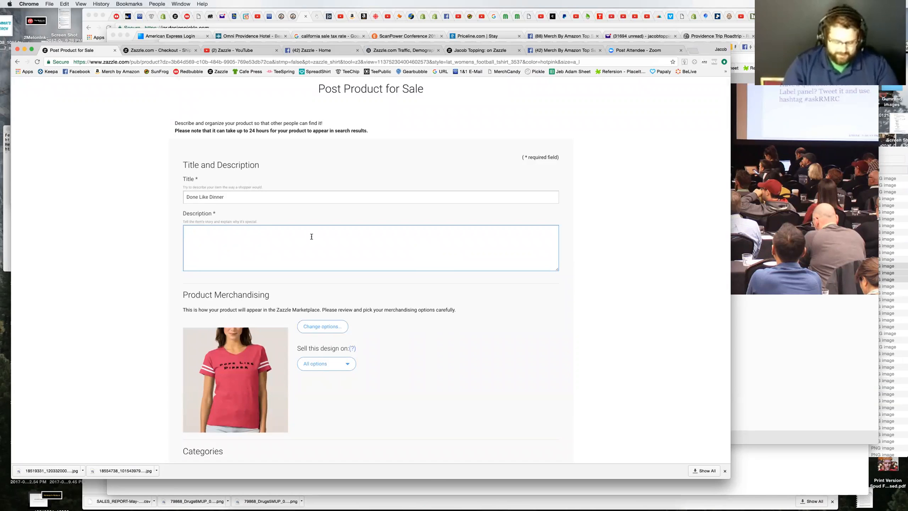
{"action": "type", "text": "Perfe"}
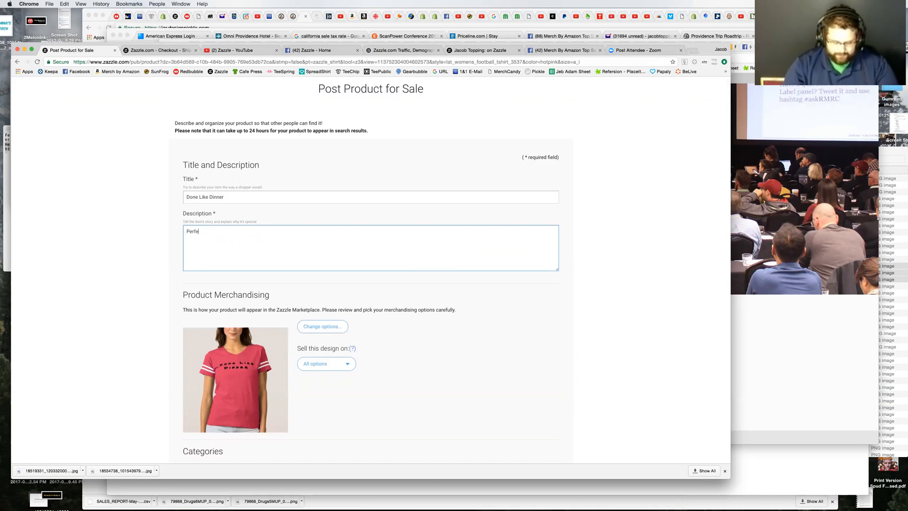
{"action": "type", "text": "ct T-Shirt for"}
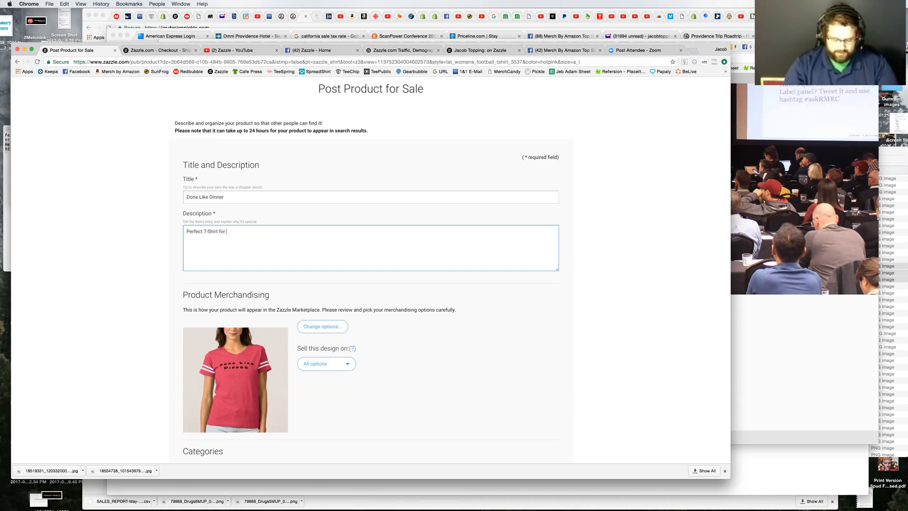
{"action": "type", "text": " dinner time"}
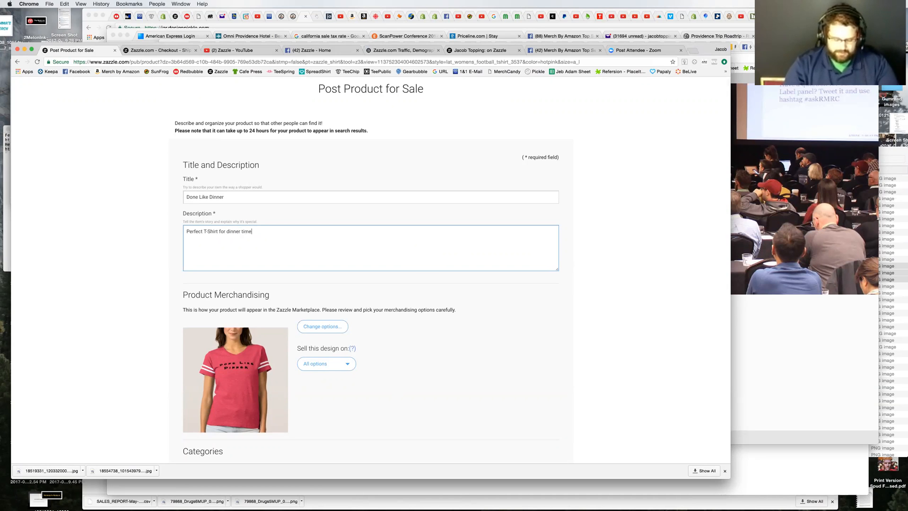
{"action": "type", "text": " around the ho"}
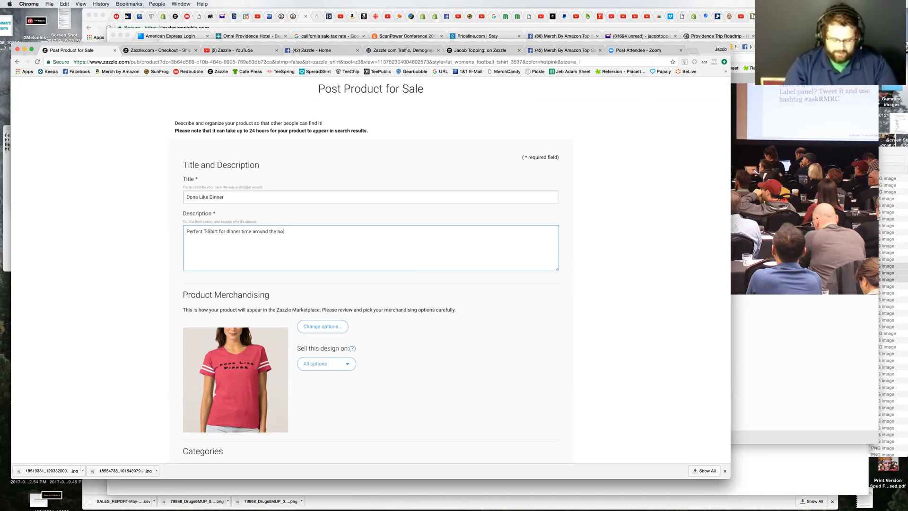
{"action": "type", "text": "use or on the road?"}
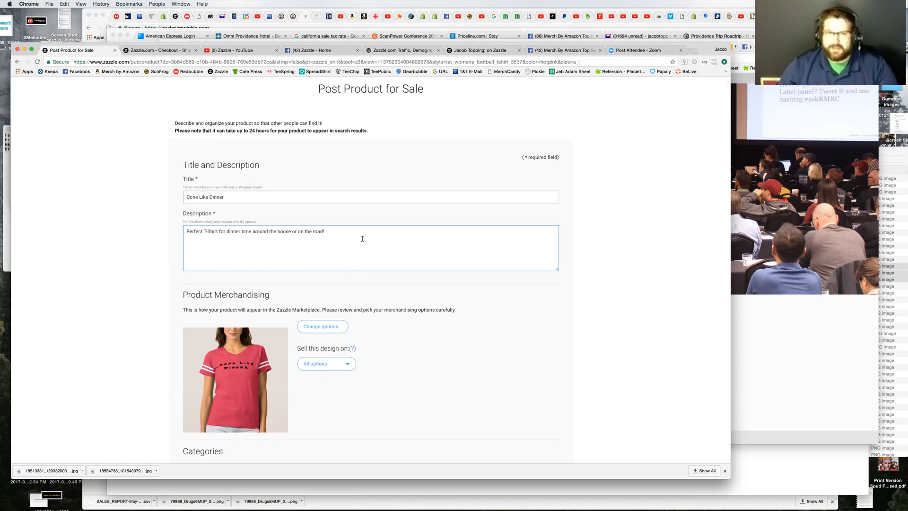
{"action": "type", "text": "sldknv;kdjnsvsady aV sad sd vasdvds av"}
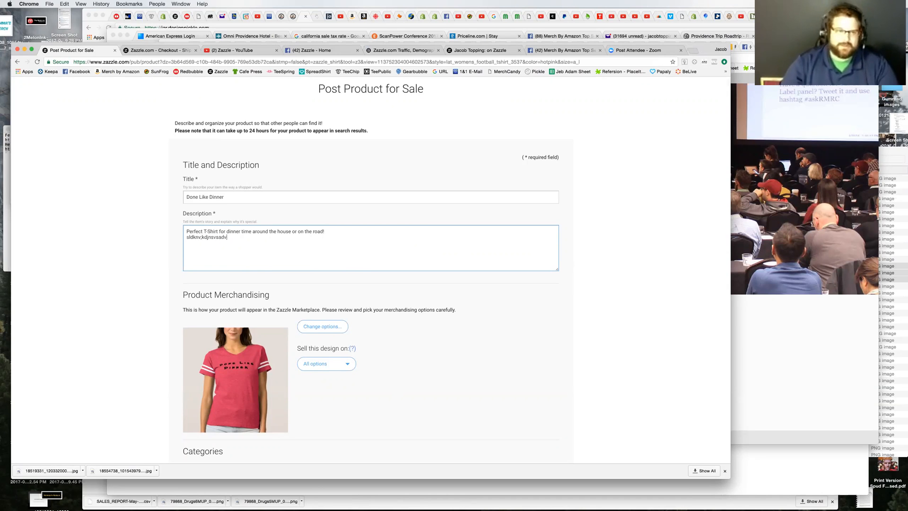
{"action": "type", "text": "s"}
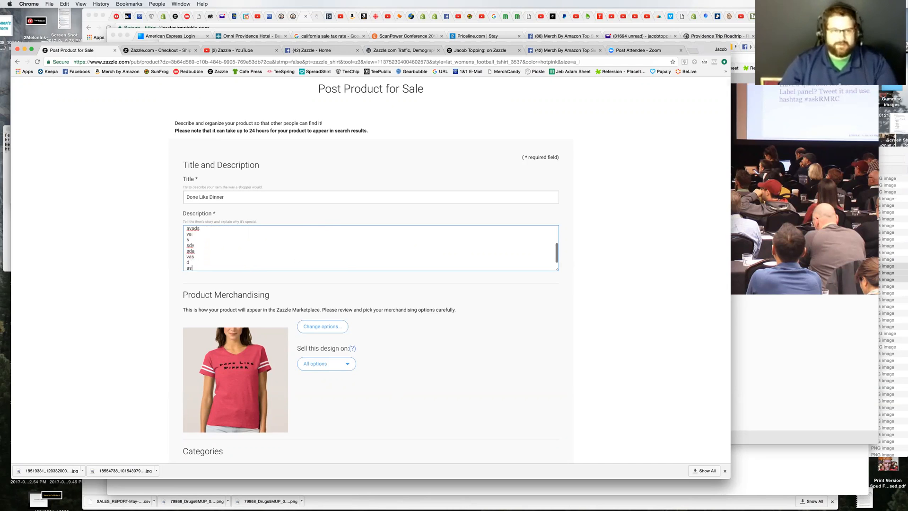
{"action": "type", "text": "dv v s asd sdf asd d asd sdf  s df asd  as dv df asdfg r ghn et n tejy ej se"}
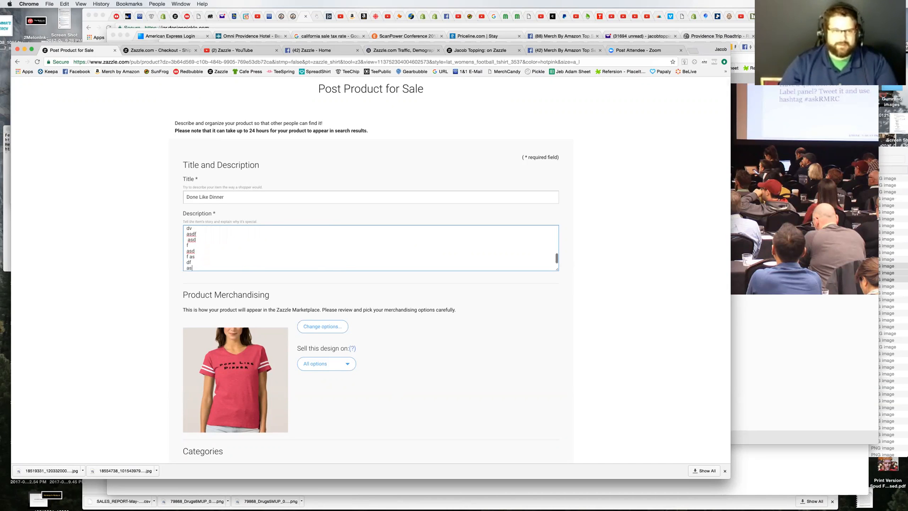
{"action": "type", "text": " fawe fg erg etnh ry  m df g ed gveg fglkmaleivnakdlfjb"}
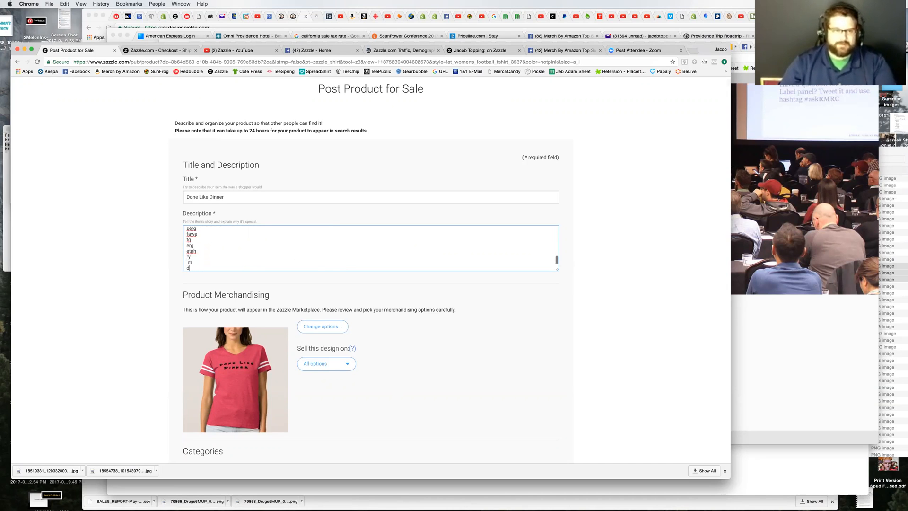
{"action": "type", "text": "v uauj husah k hasdlkh aslkj hsdjh lskadjh lkh"}
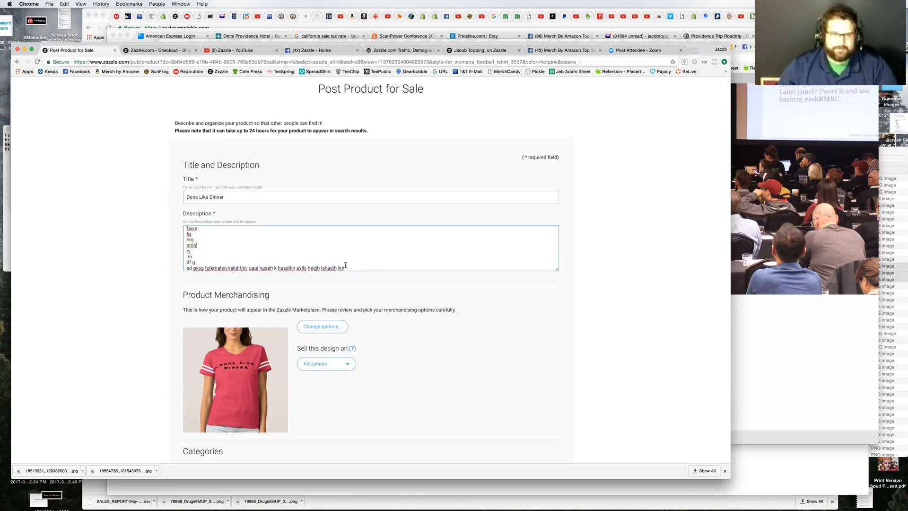
{"action": "left_click_drag", "start_coordinate": [353, 267], "coordinate": [173, 195]}
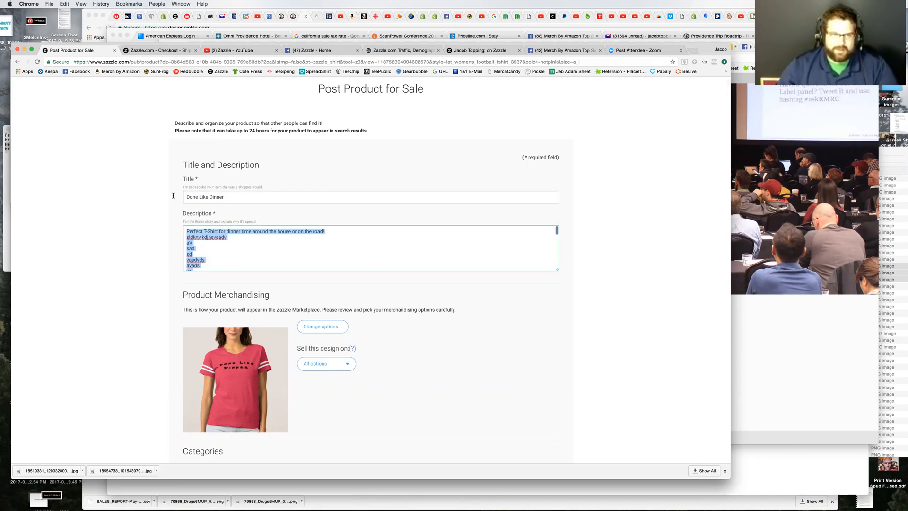
{"action": "left_click_drag", "start_coordinate": [175, 226], "coordinate": [175, 240]}
{"action": "key", "text": "BackSpace"}
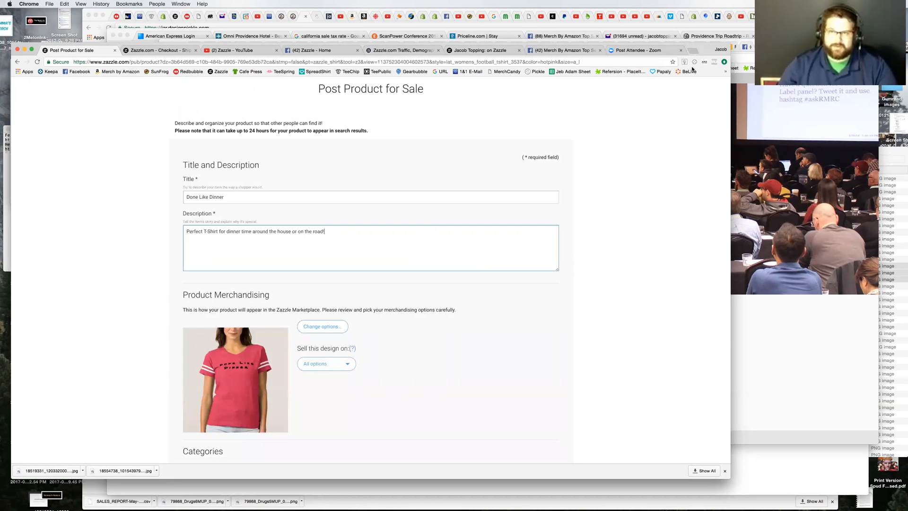
Step: Search the web for "word counter" in a new browser tab and open the WordCounter site
{"action": "key", "text": "super+t"}
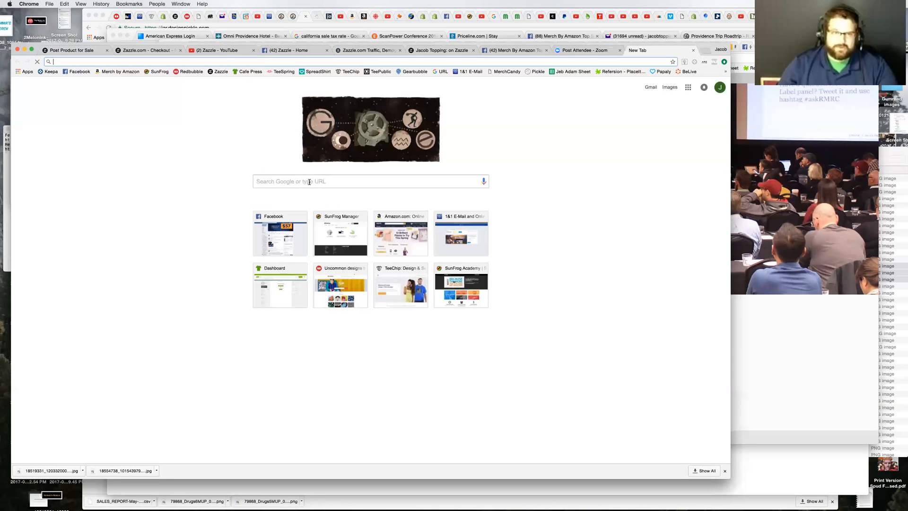
{"action": "type", "text": "word count"}
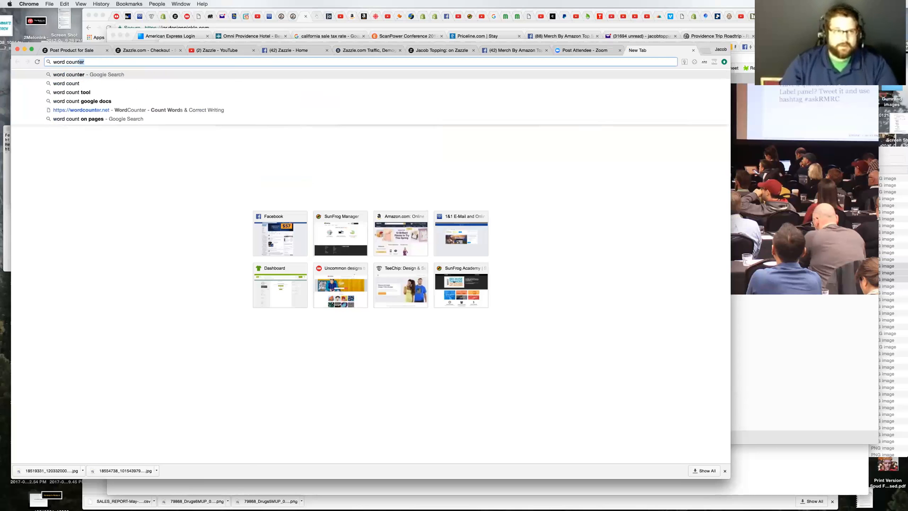
{"action": "key", "text": "Return"}
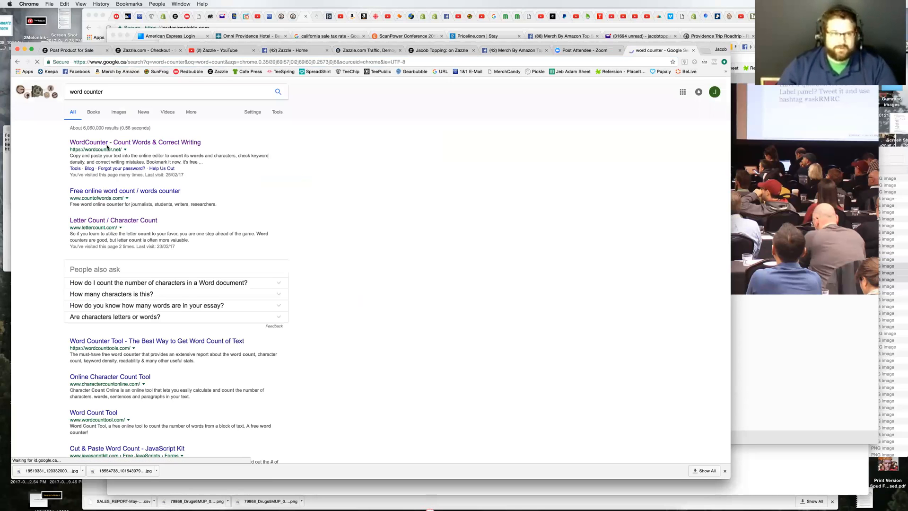
{"action": "left_click", "coordinate": [106, 143]}
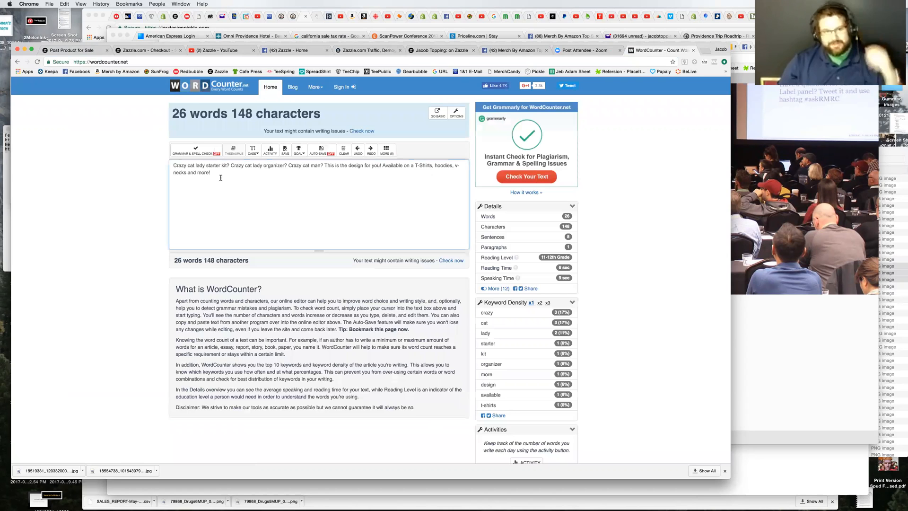
Step: Replace the existing text in WordCounter with random sample words to check the live word and character counts, and clear it
{"action": "left_click_drag", "start_coordinate": [219, 175], "coordinate": [160, 157]}
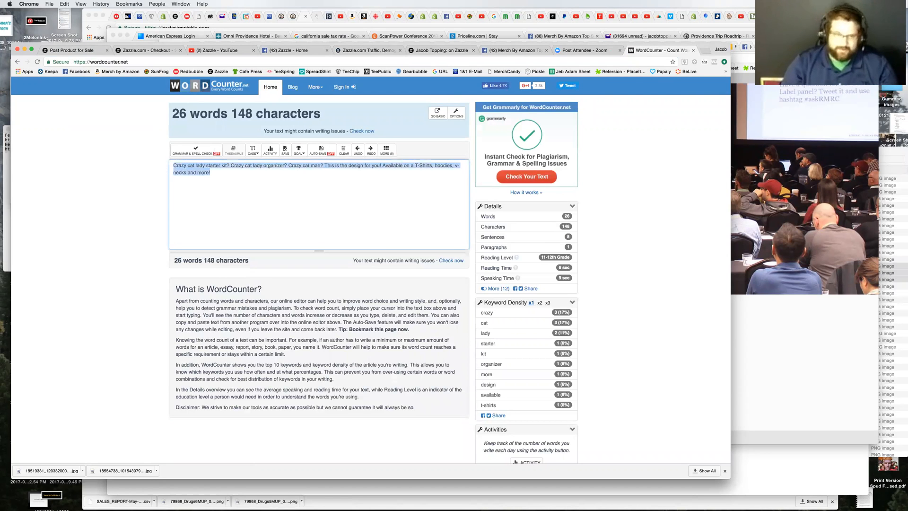
{"action": "key", "text": "BackSpace"}
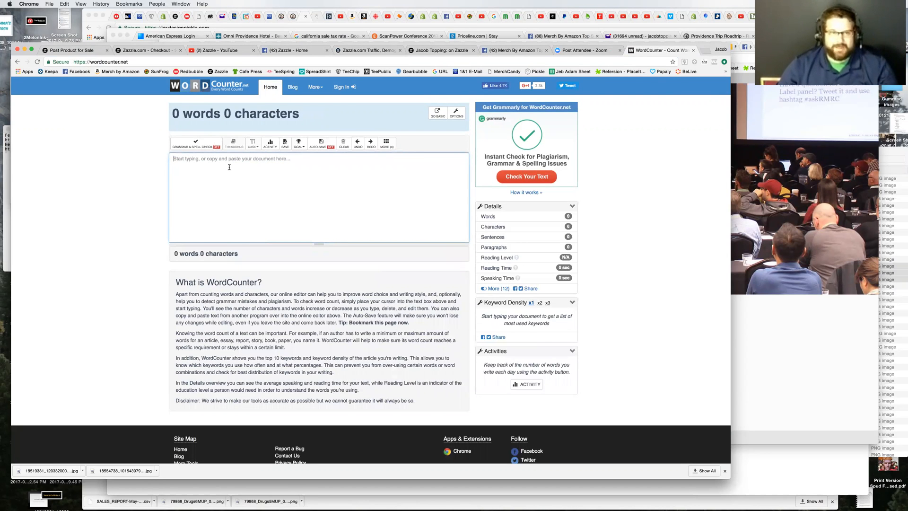
{"action": "type", "text": "dsklsflkjsdflksd sdf"}
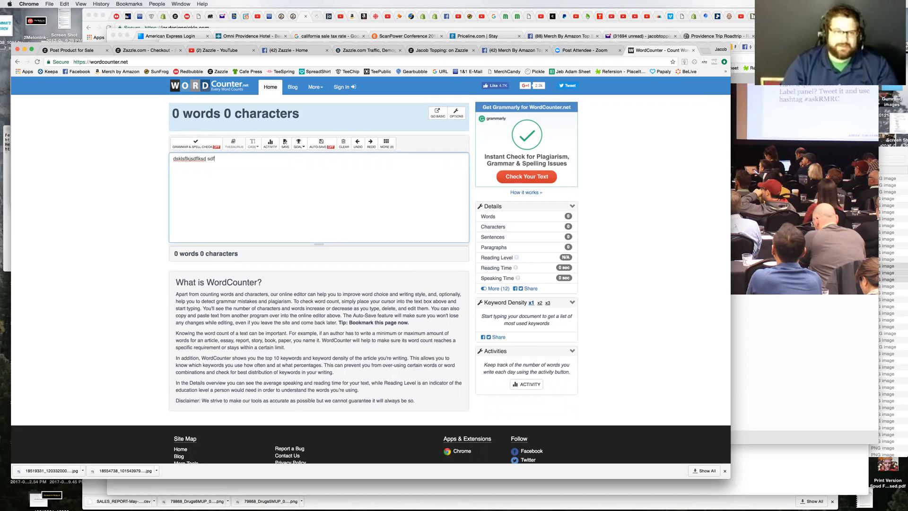
{"action": "type", "text": " sdafsad fds fds fd sf sadfm,dm weg wge fw efd"}
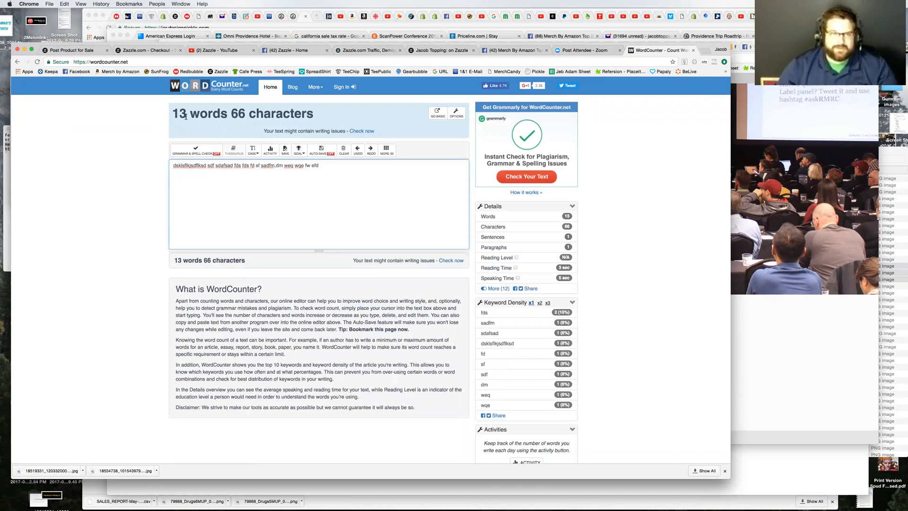
{"action": "key", "text": "super+a"}
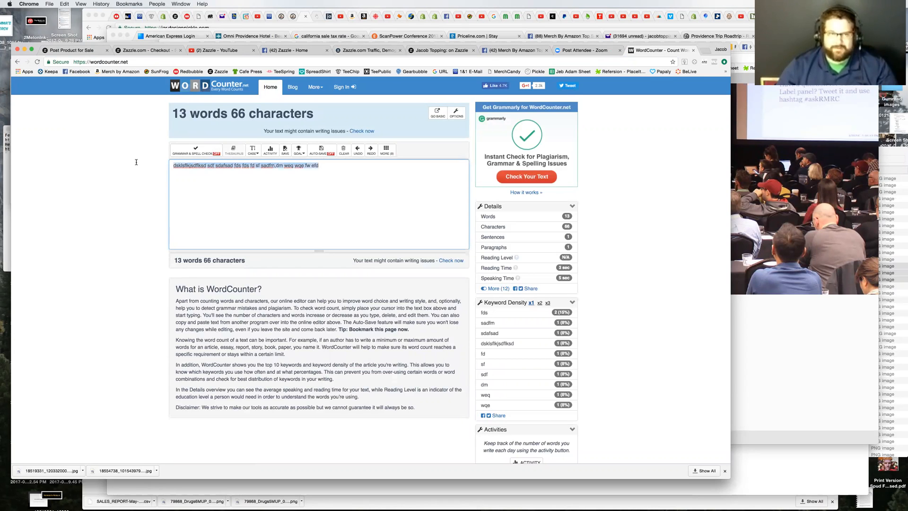
{"action": "key", "text": "BackSpace"}
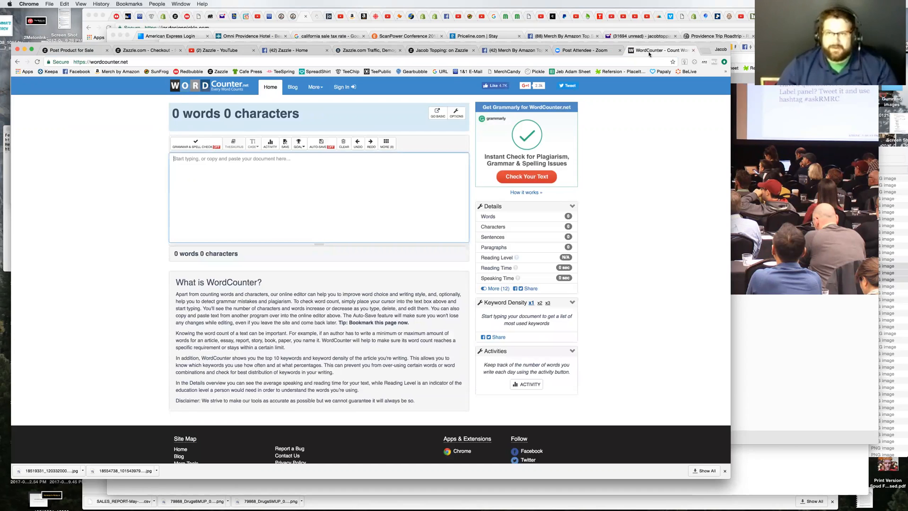
Step: Close the WordCounter page and return to the Post Product for Sale form
{"action": "left_click", "coordinate": [693, 50]}
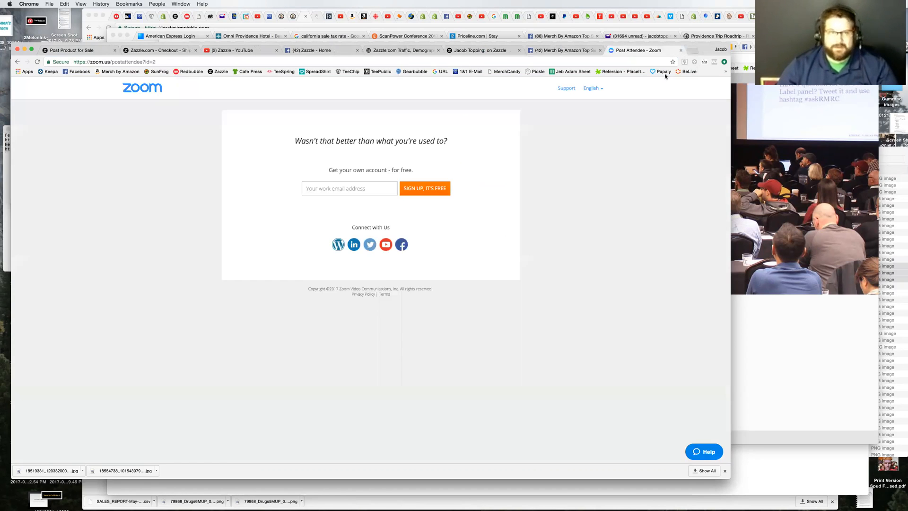
{"action": "left_click", "coordinate": [152, 51]}
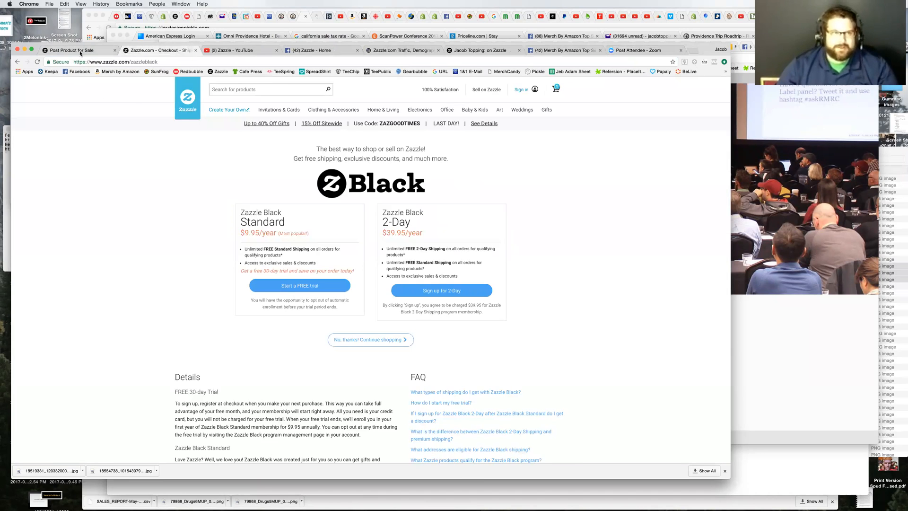
{"action": "left_click", "coordinate": [81, 51]}
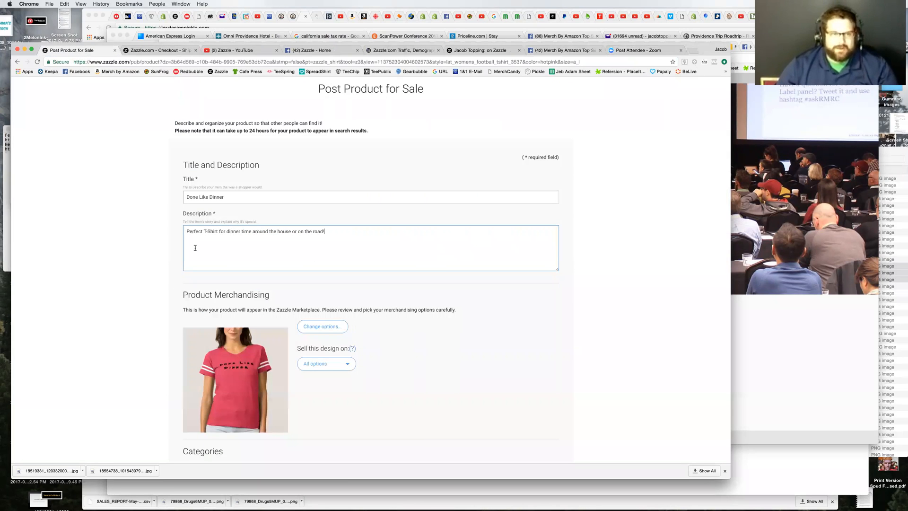
Step: Open the T-shirt's merchandising options, review the alternative shirt styles offered for the design, and close them without changes
{"action": "scroll", "coordinate": [102, 296], "scroll_direction": "down", "scroll_amount": 3}
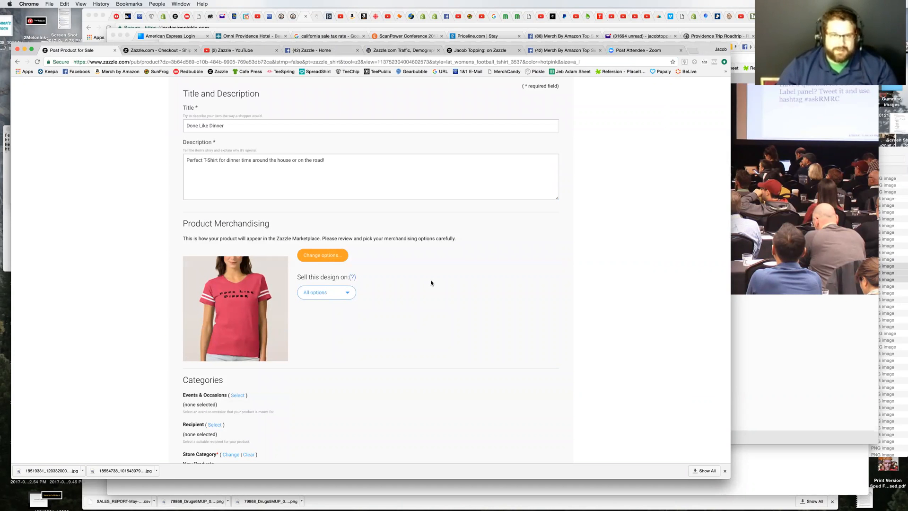
{"action": "left_click", "coordinate": [322, 255]}
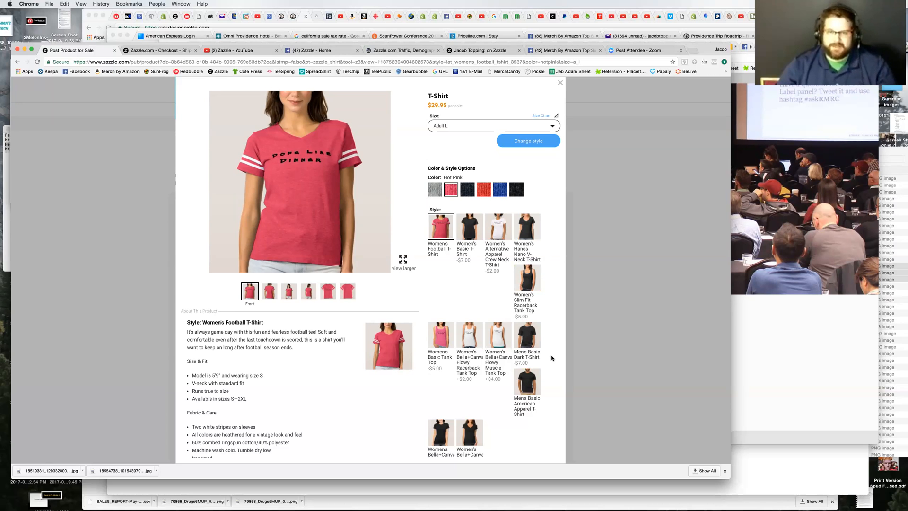
{"action": "scroll", "coordinate": [552, 358], "scroll_direction": "down", "scroll_amount": 1}
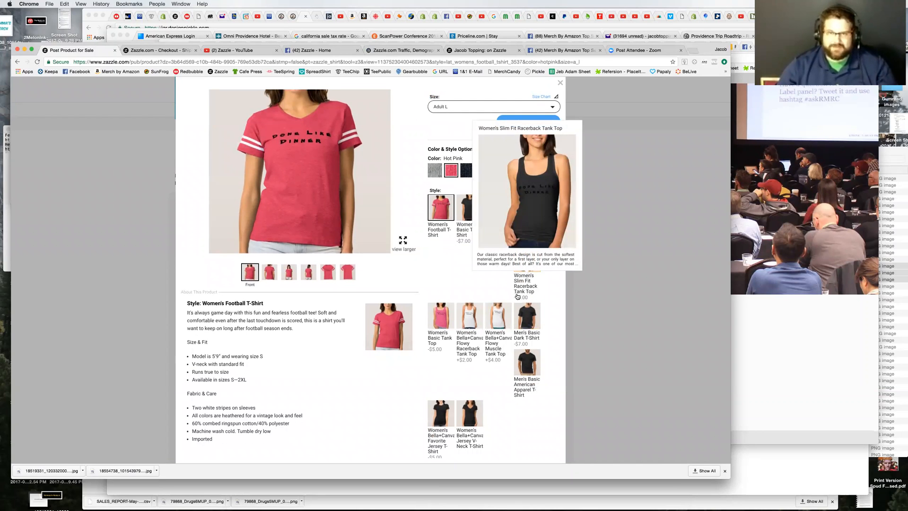
{"action": "mouse_move", "coordinate": [520, 370]}
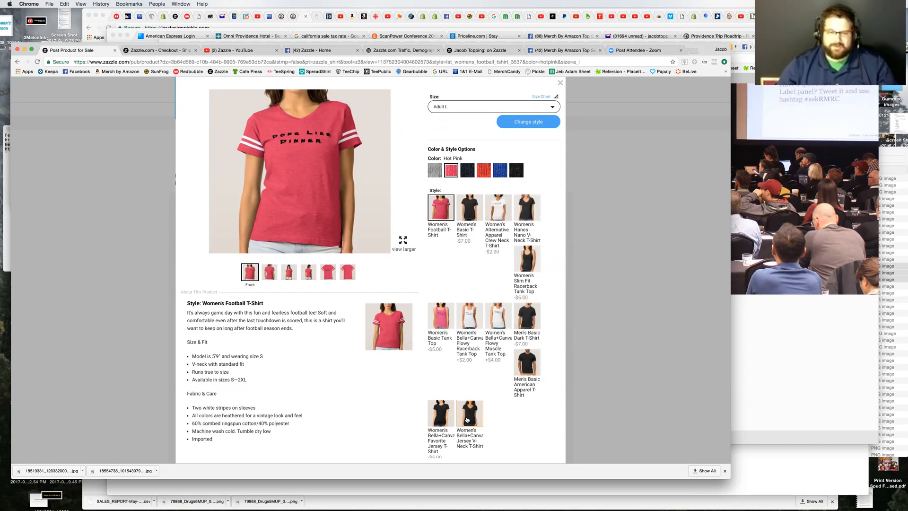
{"action": "mouse_move", "coordinate": [467, 420]}
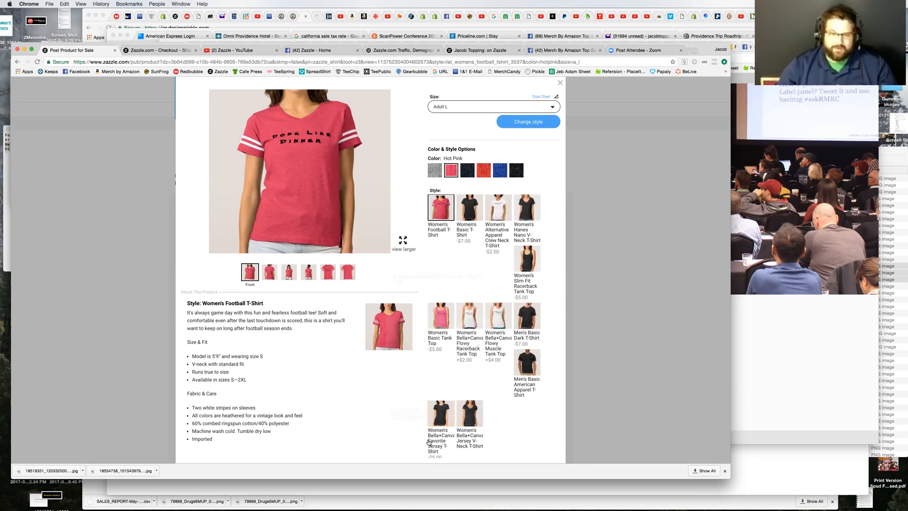
{"action": "mouse_move", "coordinate": [440, 441]}
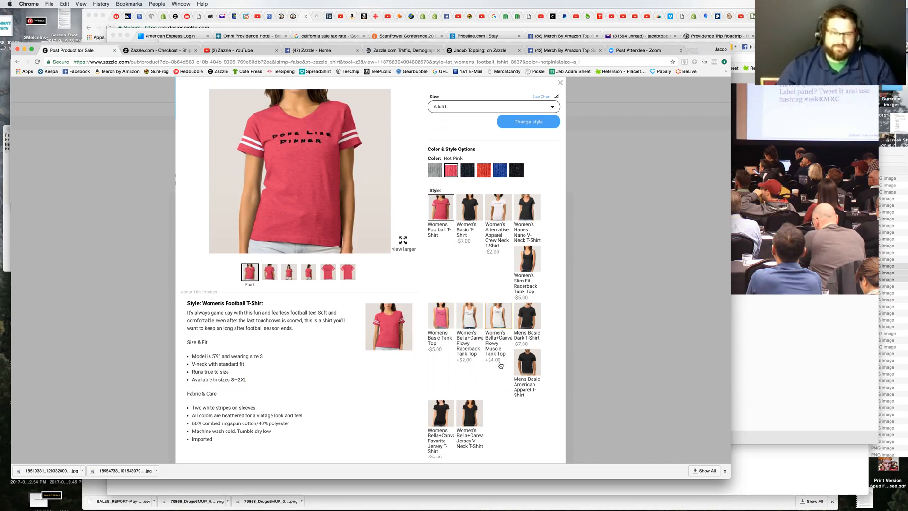
{"action": "mouse_move", "coordinate": [499, 309]}
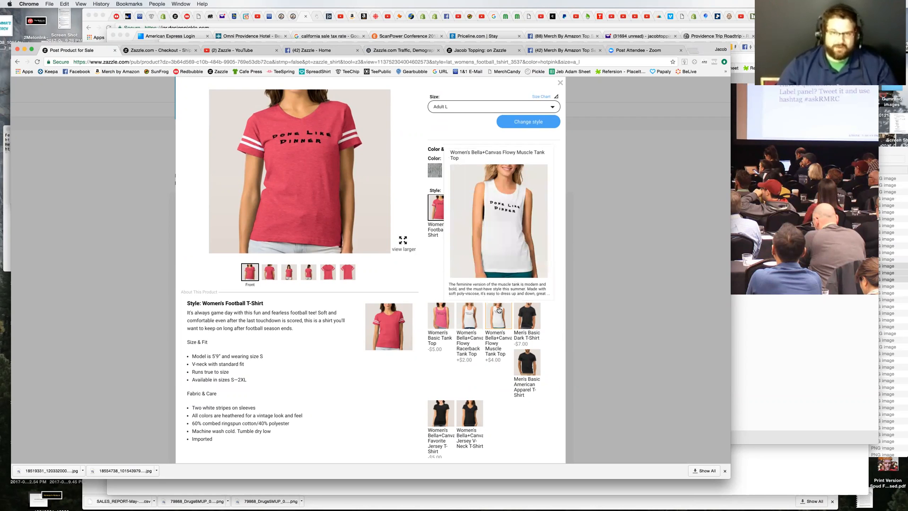
{"action": "left_click", "coordinate": [559, 83]}
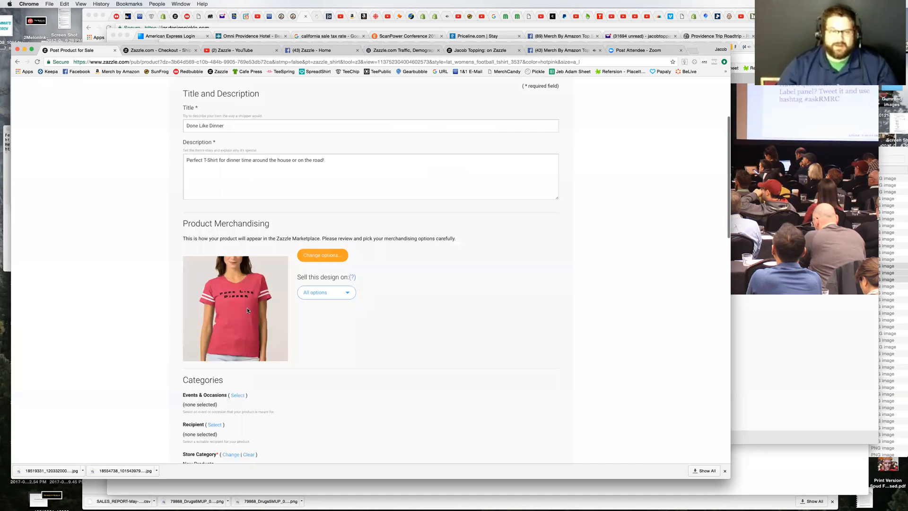
Step: Review the choices for which products the design is sold on, keeping All options
{"action": "left_click", "coordinate": [344, 293]}
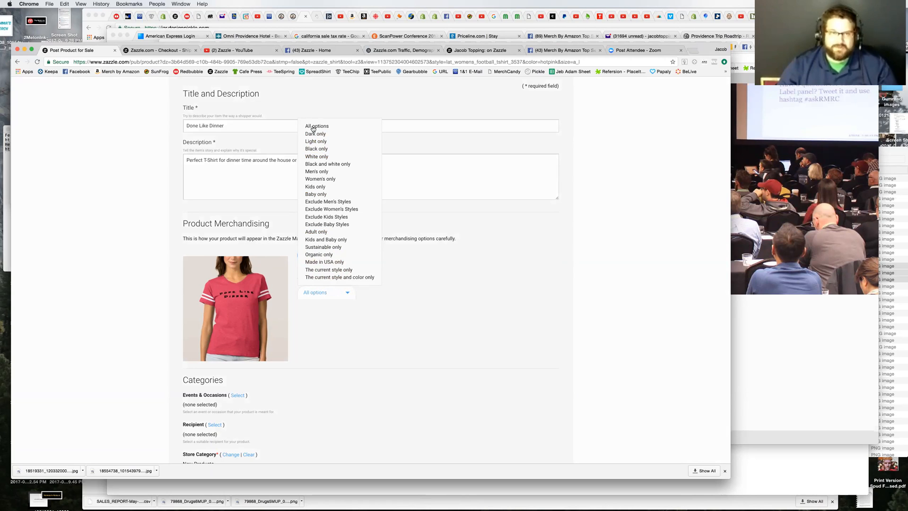
{"action": "left_click", "coordinate": [468, 320]}
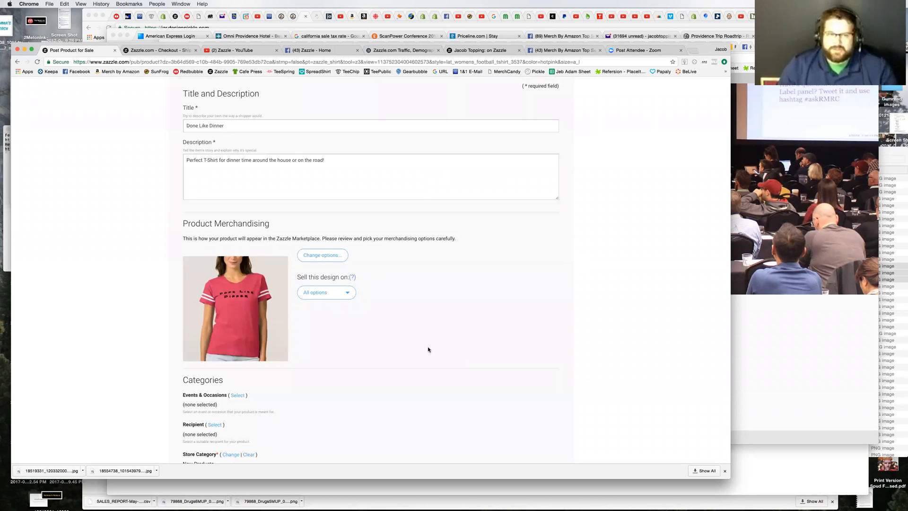
Step: Open the Events & Occasions category selection and look through the holidays listed under Holidays
{"action": "scroll", "coordinate": [340, 331], "scroll_direction": "down", "scroll_amount": 2}
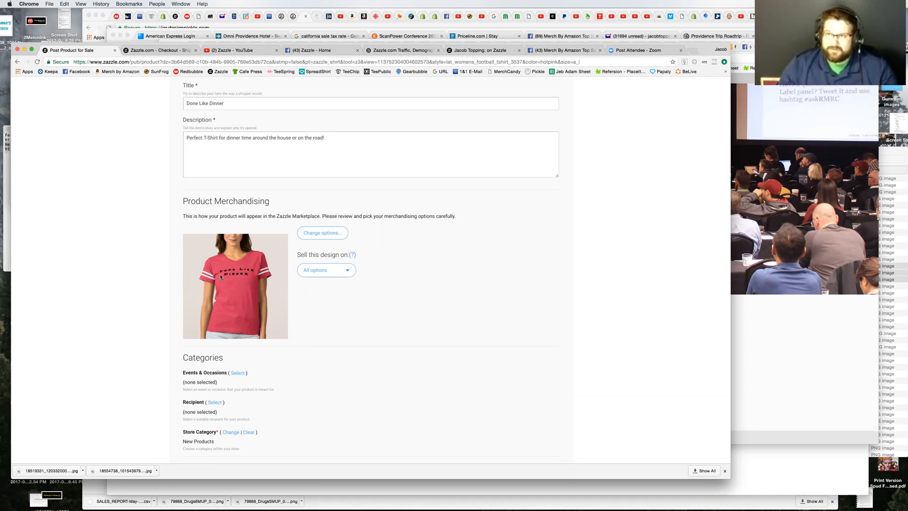
{"action": "scroll", "coordinate": [456, 338], "scroll_direction": "down", "scroll_amount": 1}
{"action": "scroll", "coordinate": [456, 338], "scroll_direction": "down", "scroll_amount": 5}
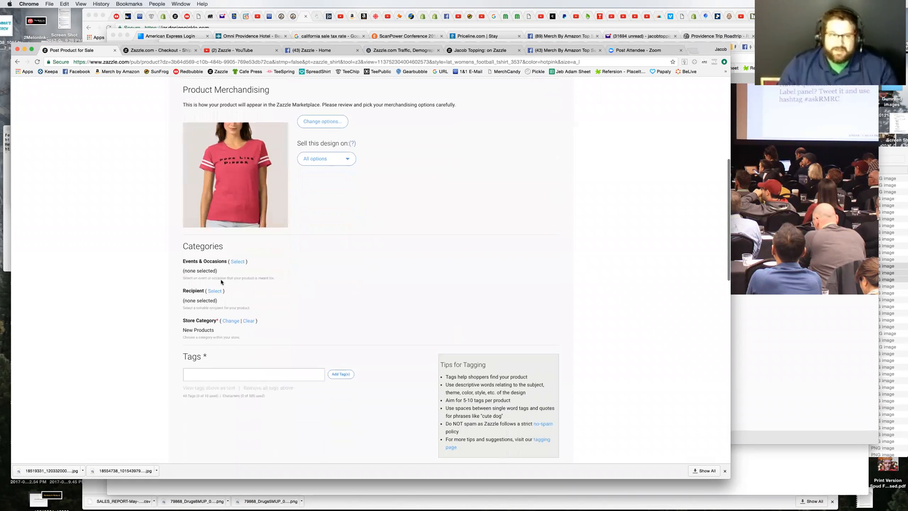
{"action": "left_click", "coordinate": [236, 260]}
{"action": "left_click", "coordinate": [284, 237]}
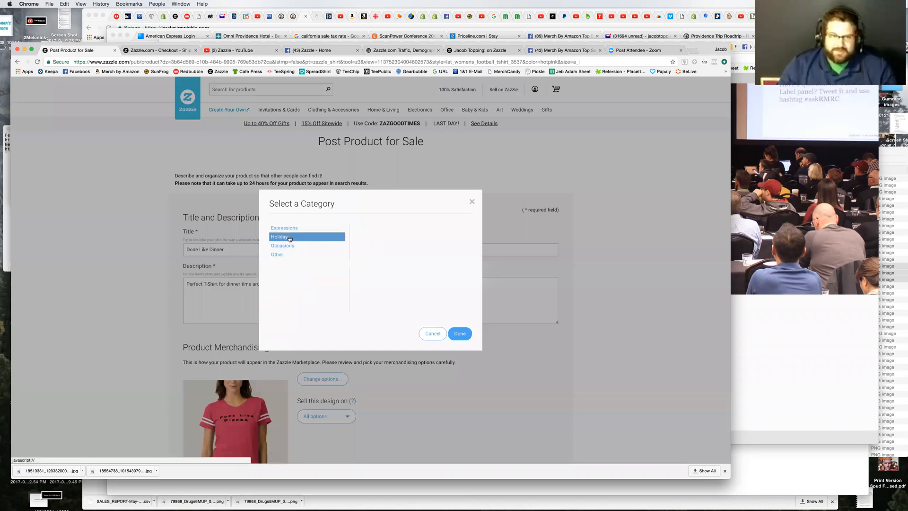
{"action": "scroll", "coordinate": [379, 303], "scroll_direction": "down", "scroll_amount": 2}
{"action": "scroll", "coordinate": [379, 303], "scroll_direction": "down", "scroll_amount": 1}
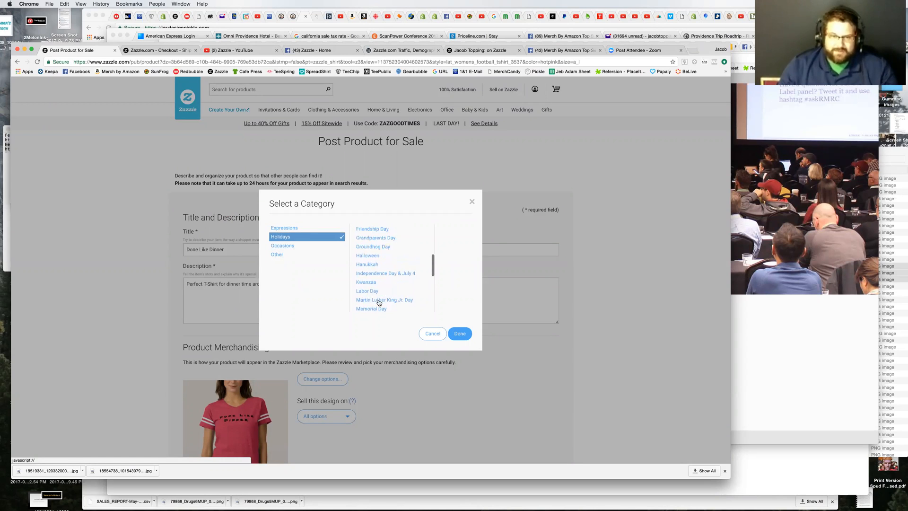
{"action": "scroll", "coordinate": [379, 302], "scroll_direction": "down", "scroll_amount": 3}
{"action": "scroll", "coordinate": [379, 303], "scroll_direction": "down", "scroll_amount": 2}
{"action": "scroll", "coordinate": [371, 249], "scroll_direction": "up", "scroll_amount": 5}
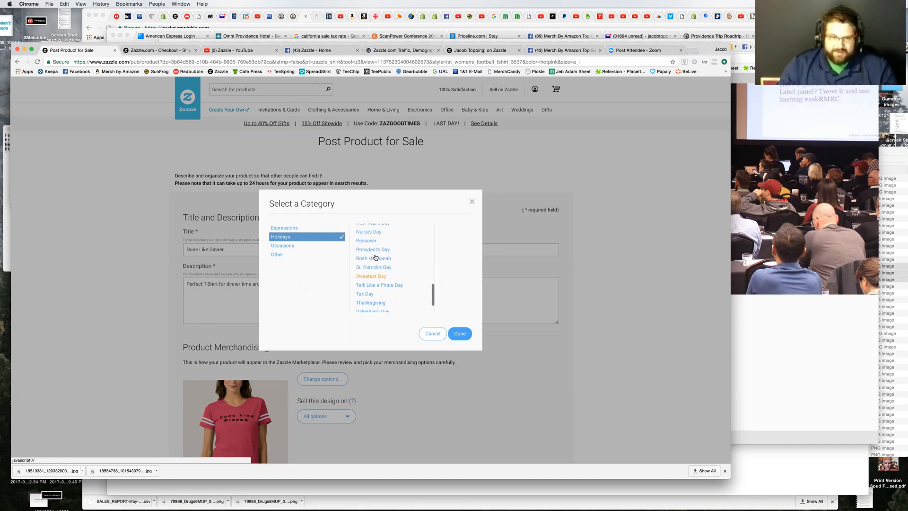
{"action": "scroll", "coordinate": [376, 257], "scroll_direction": "up", "scroll_amount": 3}
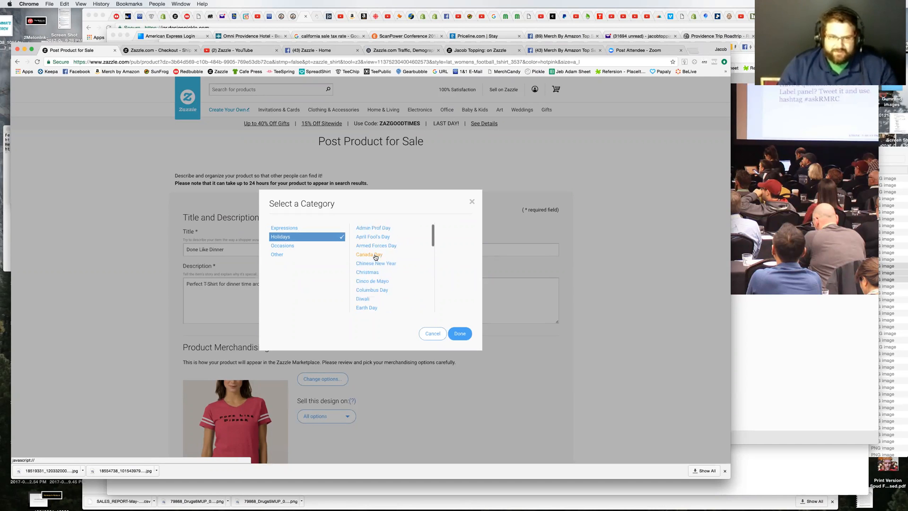
{"action": "scroll", "coordinate": [388, 285], "scroll_direction": "down", "scroll_amount": 4}
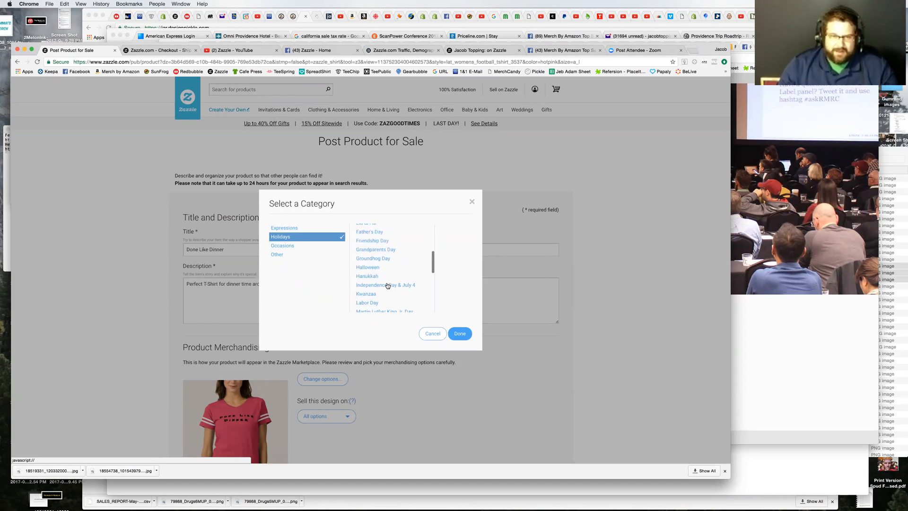
Step: Examine the subcategories available under Occasions, Other and Expressions in the category selection
{"action": "left_click", "coordinate": [281, 247]}
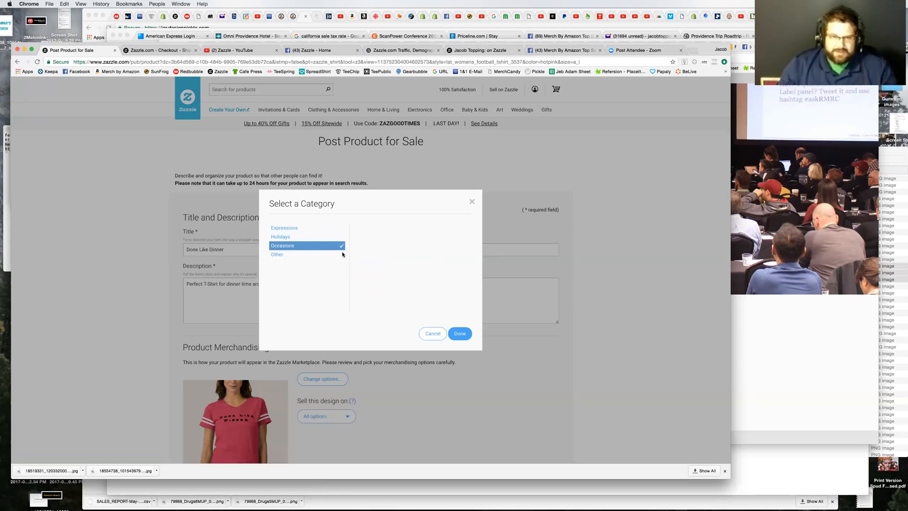
{"action": "left_click", "coordinate": [278, 255]}
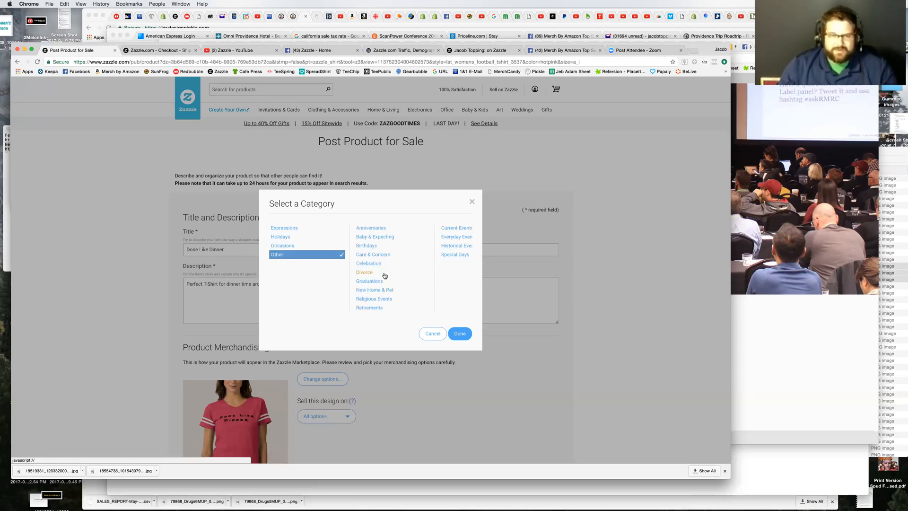
{"action": "scroll", "coordinate": [381, 282], "scroll_direction": "down", "scroll_amount": 3}
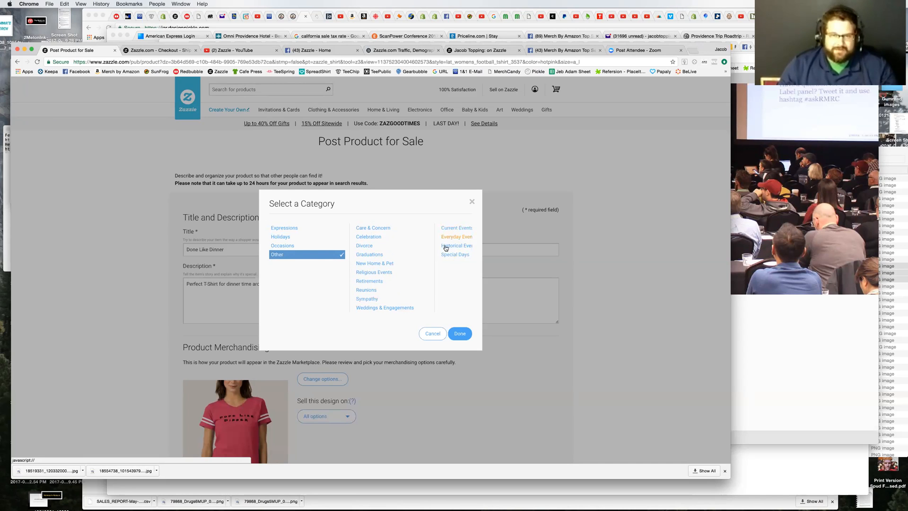
{"action": "scroll", "coordinate": [368, 263], "scroll_direction": "up", "scroll_amount": 2}
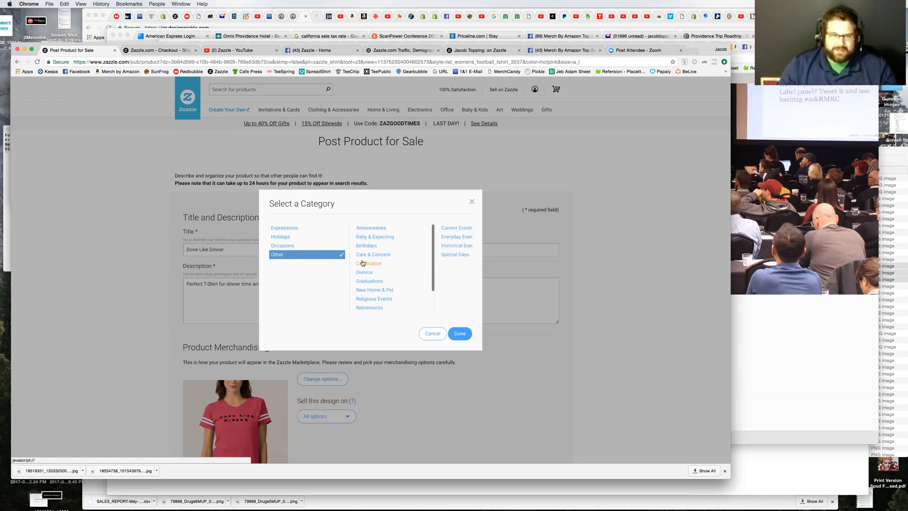
{"action": "left_click", "coordinate": [283, 229]}
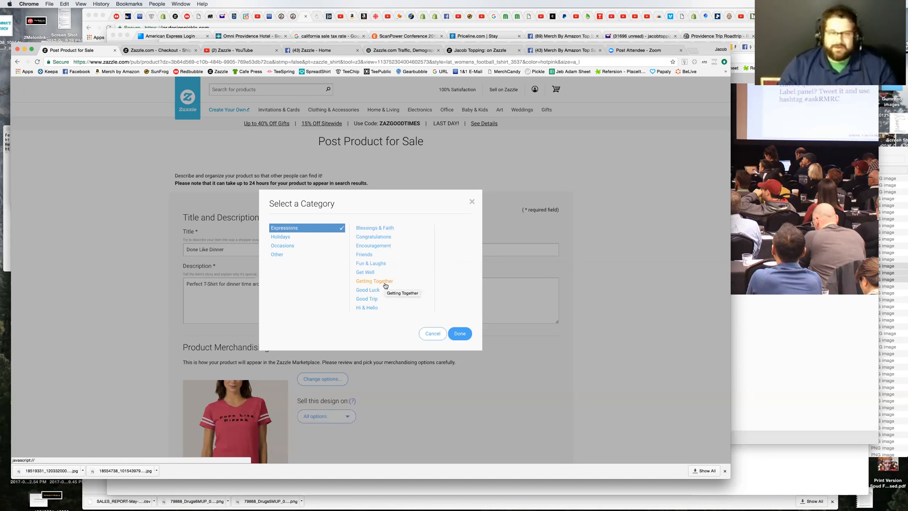
{"action": "scroll", "coordinate": [391, 296], "scroll_direction": "down", "scroll_amount": 3}
{"action": "scroll", "coordinate": [391, 297], "scroll_direction": "down", "scroll_amount": 2}
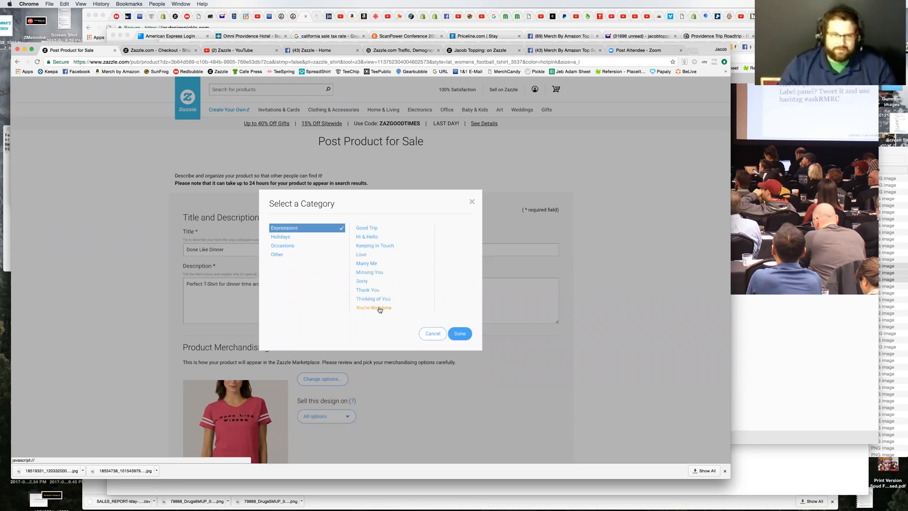
Step: Choose Occasions as the category and Birthdays as its subcategory
{"action": "left_click", "coordinate": [285, 247]}
{"action": "scroll", "coordinate": [381, 275], "scroll_direction": "down", "scroll_amount": 2}
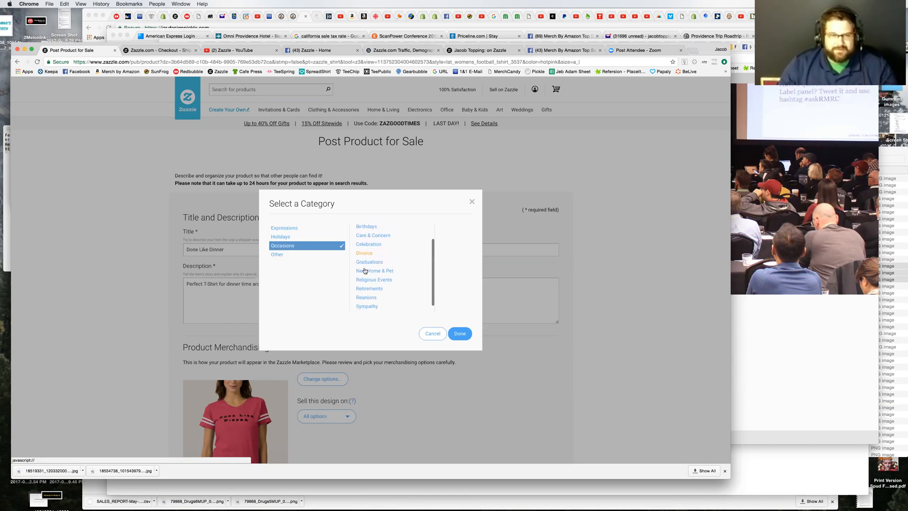
{"action": "left_click", "coordinate": [361, 227]}
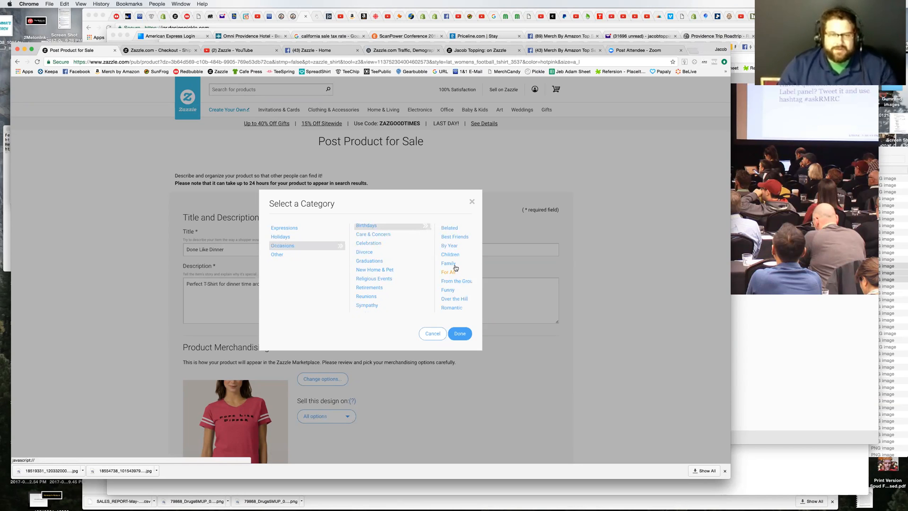
Step: Examine the list of birthday ages under the By Year subcategory of Birthdays
{"action": "left_click", "coordinate": [449, 247]}
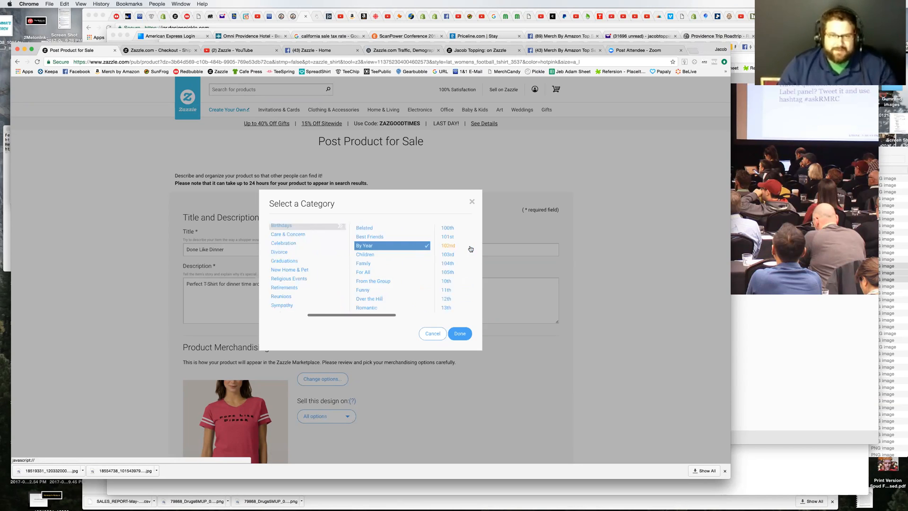
{"action": "scroll", "coordinate": [453, 279], "scroll_direction": "down", "scroll_amount": 10}
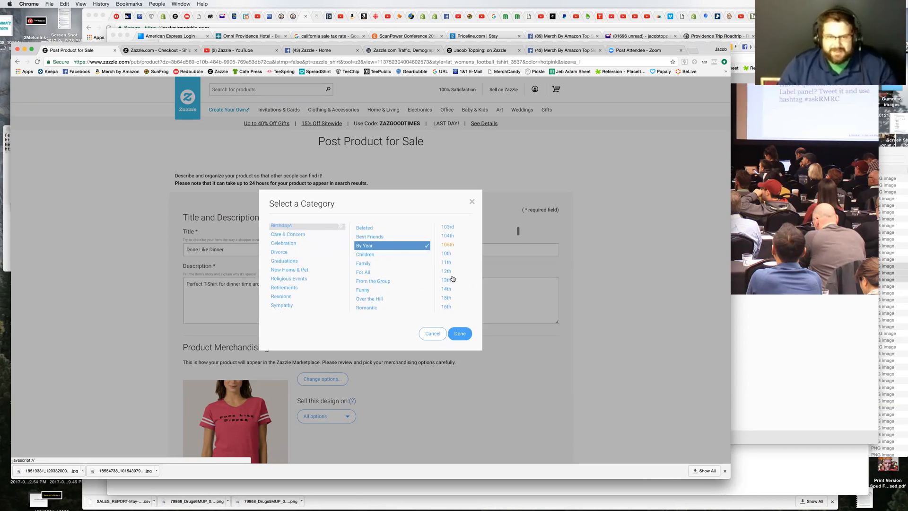
{"action": "scroll", "coordinate": [453, 279], "scroll_direction": "up", "scroll_amount": 10}
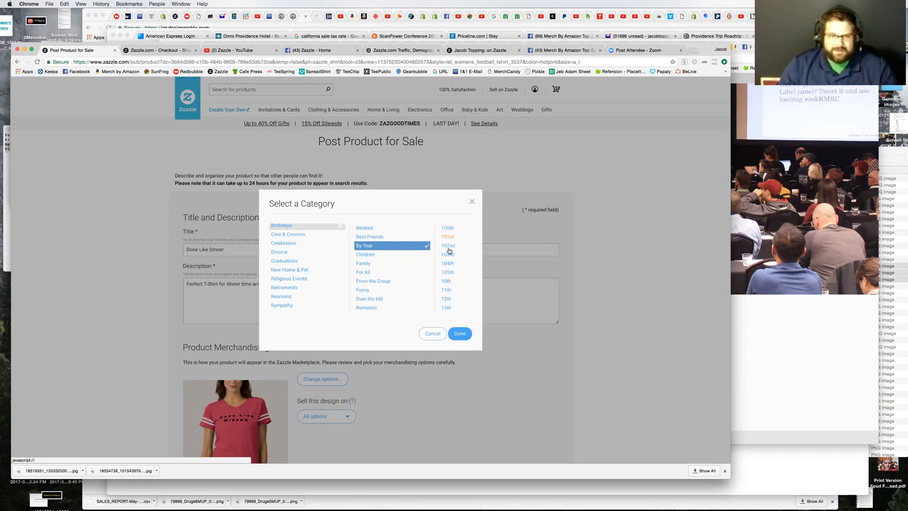
{"action": "scroll", "coordinate": [453, 281], "scroll_direction": "down", "scroll_amount": 1}
{"action": "scroll", "coordinate": [452, 281], "scroll_direction": "down", "scroll_amount": 4}
{"action": "scroll", "coordinate": [452, 282], "scroll_direction": "down", "scroll_amount": 4}
{"action": "scroll", "coordinate": [452, 281], "scroll_direction": "down", "scroll_amount": 4}
{"action": "scroll", "coordinate": [453, 281], "scroll_direction": "down", "scroll_amount": 15}
{"action": "scroll", "coordinate": [452, 282], "scroll_direction": "down", "scroll_amount": 14}
{"action": "scroll", "coordinate": [454, 256], "scroll_direction": "up", "scroll_amount": 3}
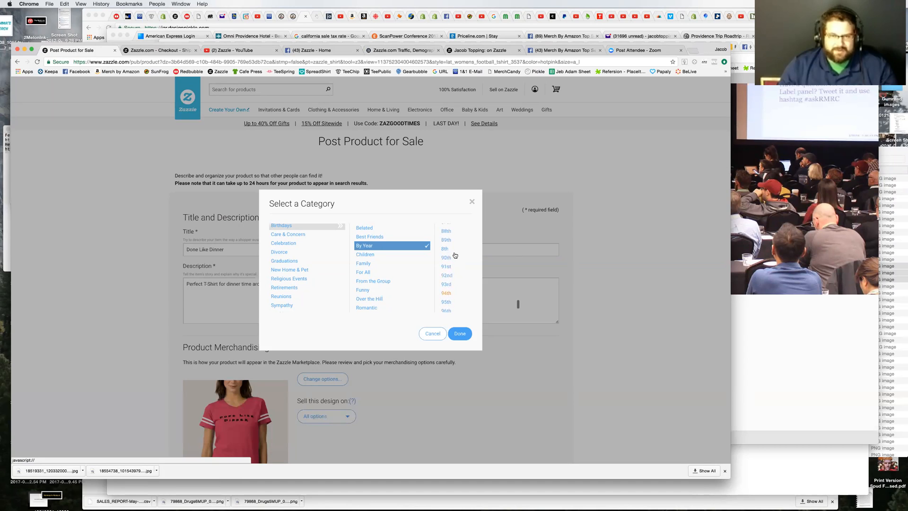
{"action": "scroll", "coordinate": [453, 287], "scroll_direction": "up", "scroll_amount": 10}
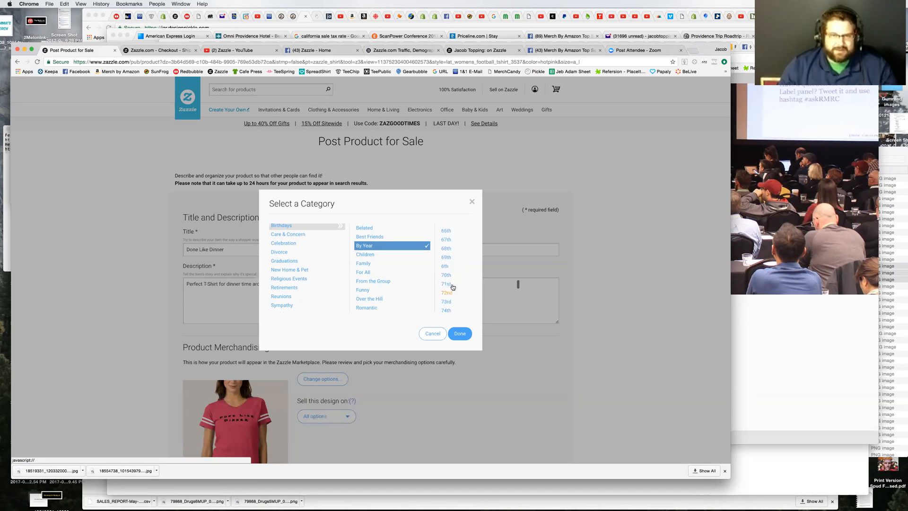
{"action": "scroll", "coordinate": [453, 287], "scroll_direction": "up", "scroll_amount": 15}
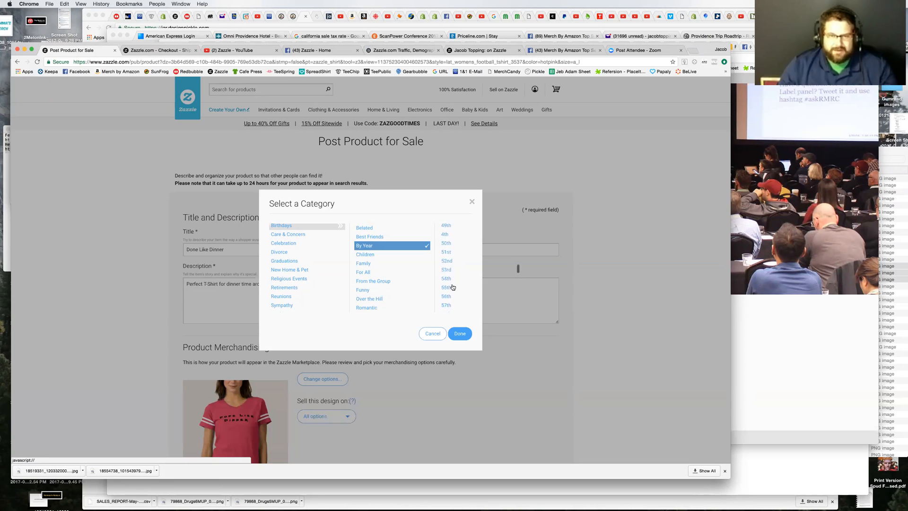
{"action": "scroll", "coordinate": [453, 287], "scroll_direction": "up", "scroll_amount": 2}
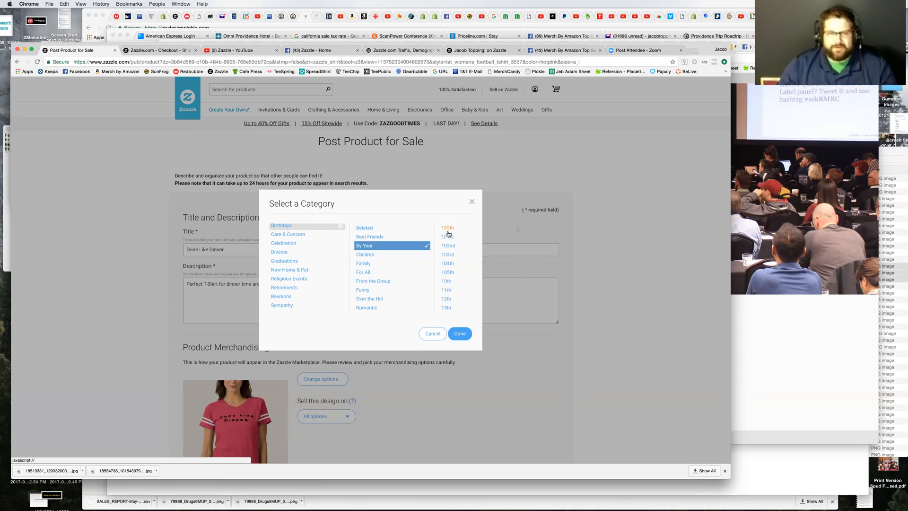
Step: Look through the Birthdays subcategories for further options, including Children, Family, For All, From the Group, Funny, Sports Related, Sweet 16 and Belated
{"action": "left_click", "coordinate": [371, 256]}
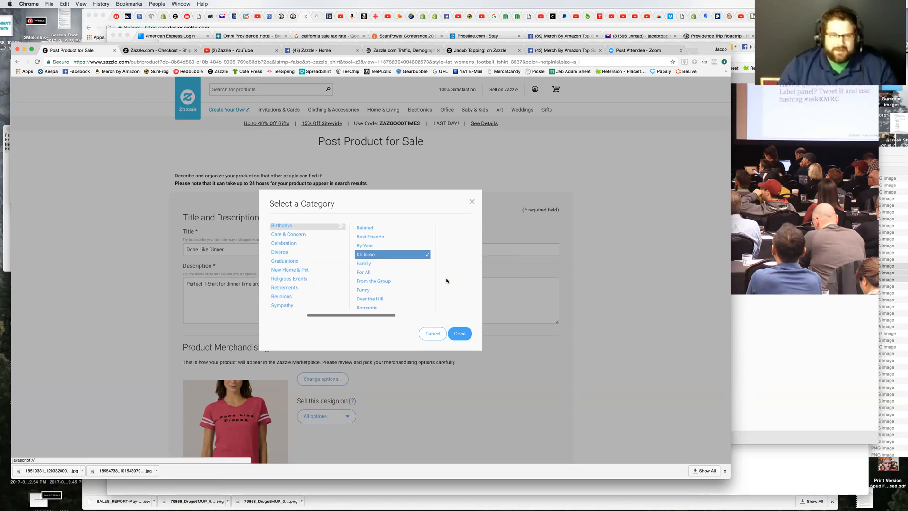
{"action": "left_click", "coordinate": [365, 264]}
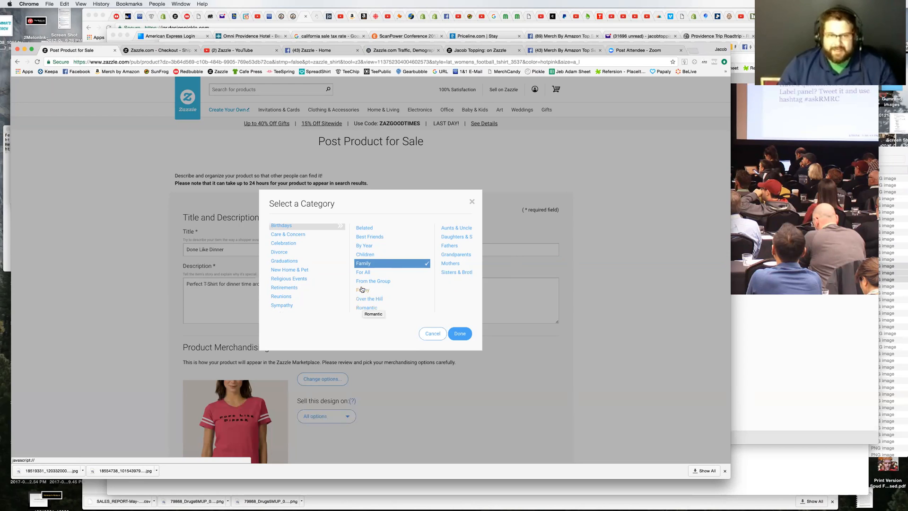
{"action": "left_click", "coordinate": [365, 272]}
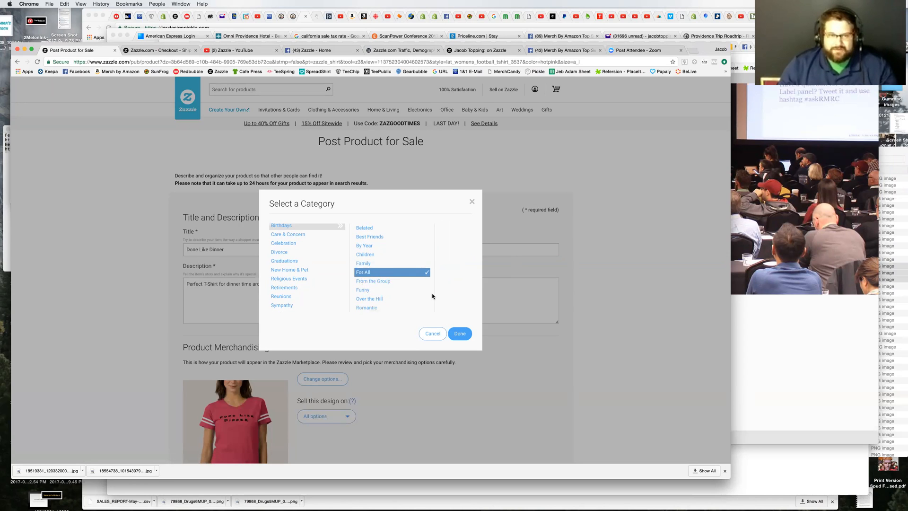
{"action": "left_click", "coordinate": [376, 282]}
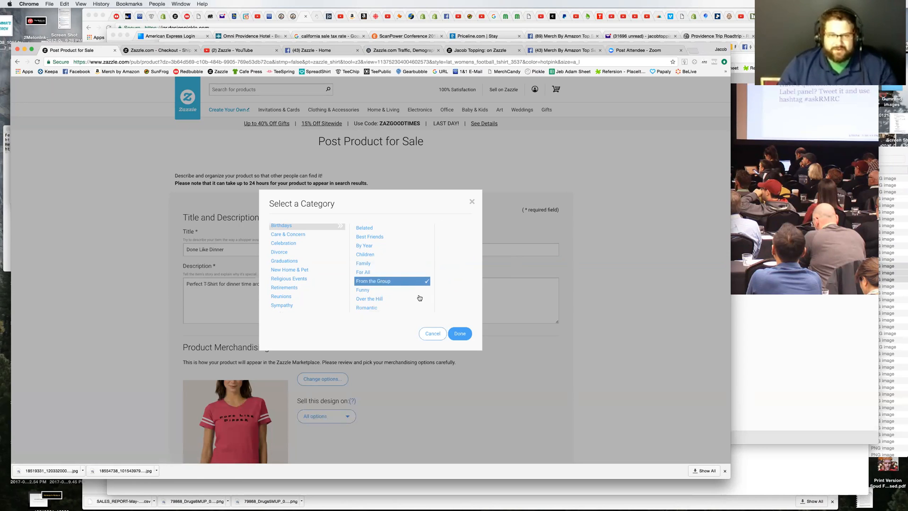
{"action": "left_click", "coordinate": [359, 290]}
{"action": "scroll", "coordinate": [391, 301], "scroll_direction": "down", "scroll_amount": 2}
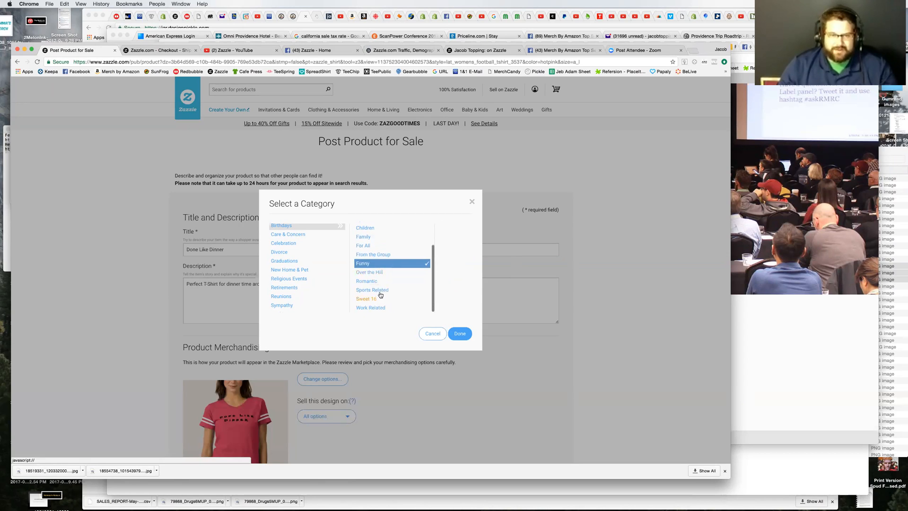
{"action": "left_click", "coordinate": [373, 283]}
{"action": "left_click", "coordinate": [381, 292]}
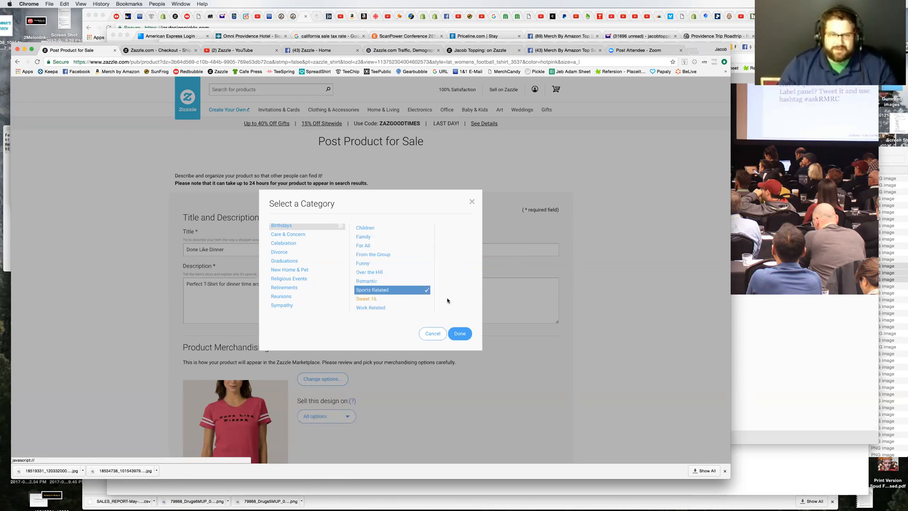
{"action": "left_click", "coordinate": [370, 300]}
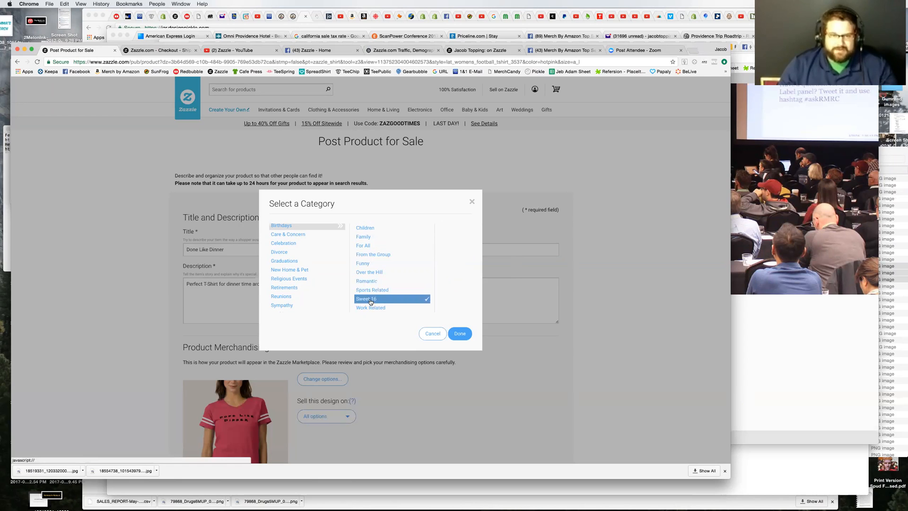
{"action": "scroll", "coordinate": [373, 237], "scroll_direction": "up", "scroll_amount": 2}
{"action": "left_click", "coordinate": [368, 228]}
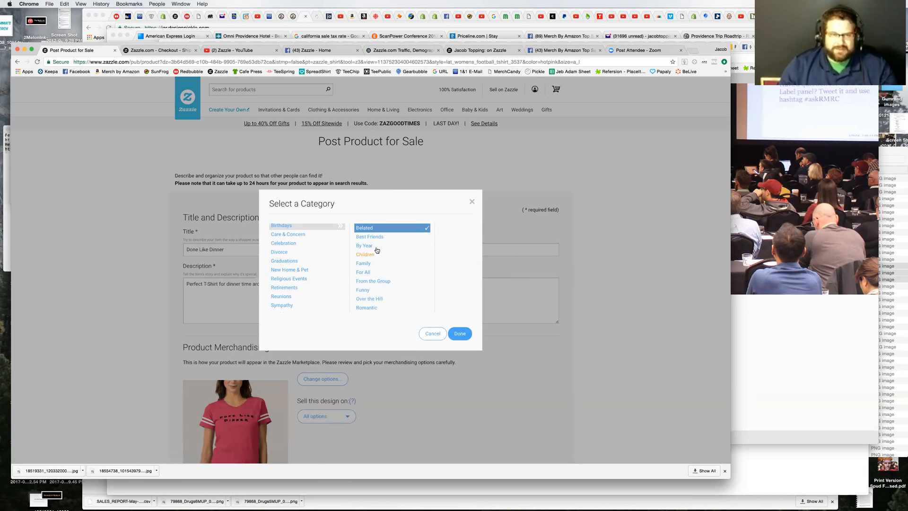
Step: Examine the subcategories of Weddings & Engagements under Occasions, and review the other occasion types
{"action": "scroll", "coordinate": [293, 263], "scroll_direction": "down", "scroll_amount": 1}
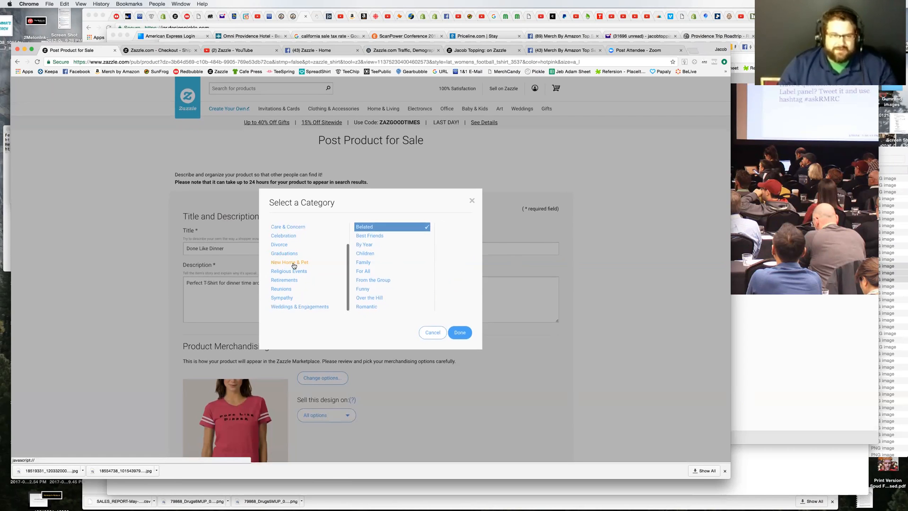
{"action": "left_click", "coordinate": [290, 308]}
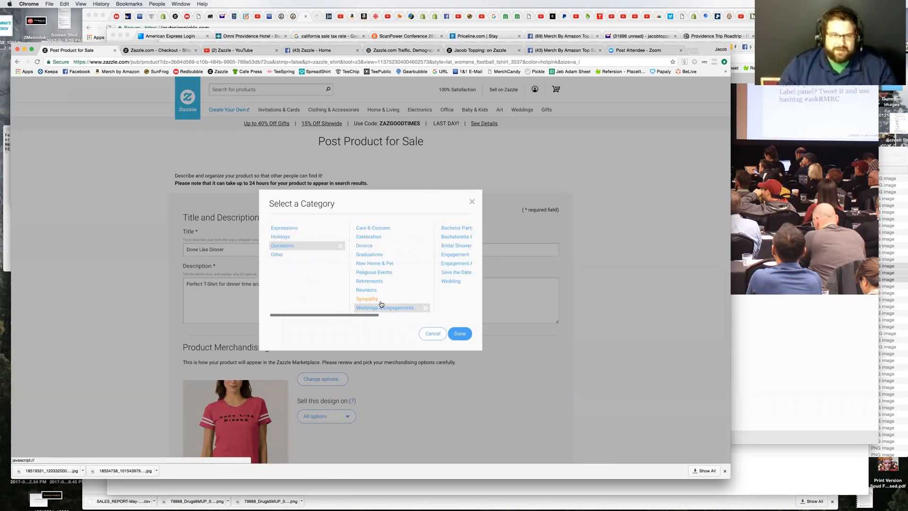
{"action": "scroll", "coordinate": [460, 256], "scroll_direction": "right", "scroll_amount": 1}
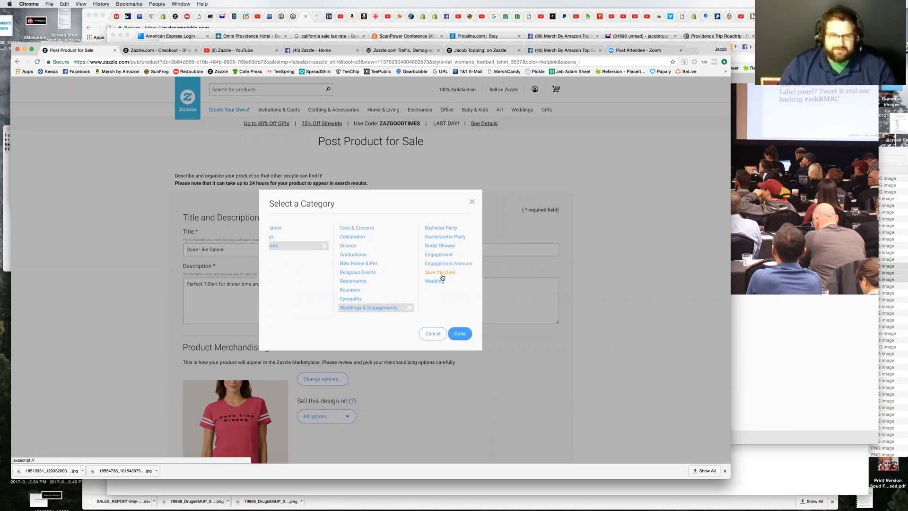
{"action": "scroll", "coordinate": [355, 286], "scroll_direction": "up", "scroll_amount": 2}
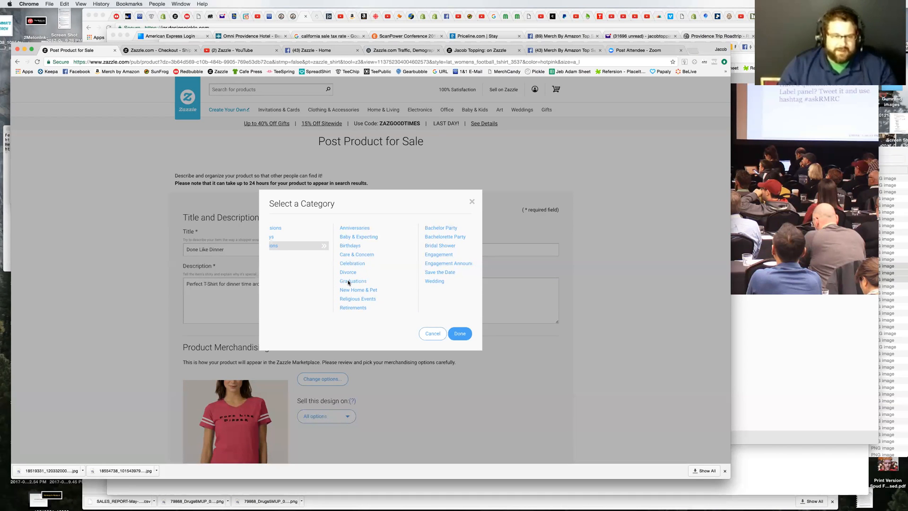
{"action": "scroll", "coordinate": [310, 263], "scroll_direction": "left", "scroll_amount": 3}
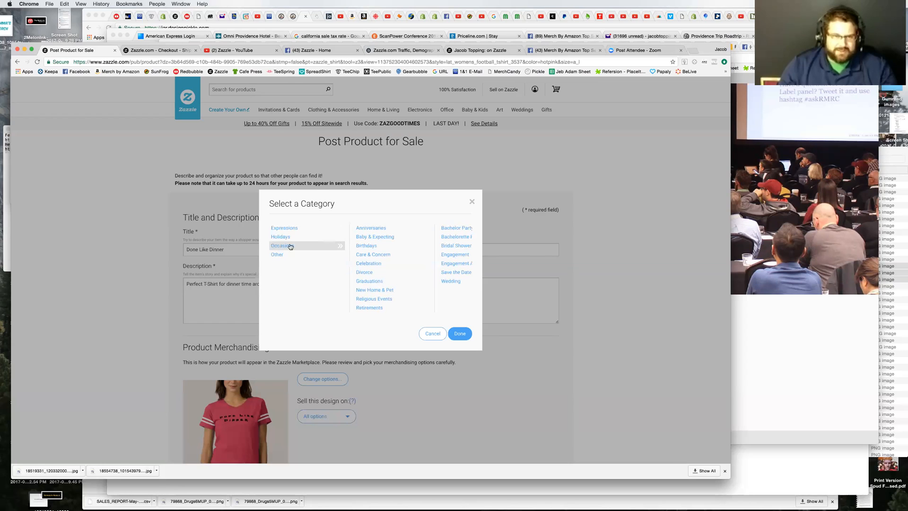
Step: Look through the Expressions subcategories, such as Thinking of You, Thank You, Marry Me and Encouragement, and close the category selection without choosing one
{"action": "left_click", "coordinate": [283, 228]}
{"action": "scroll", "coordinate": [394, 289], "scroll_direction": "down", "scroll_amount": 5}
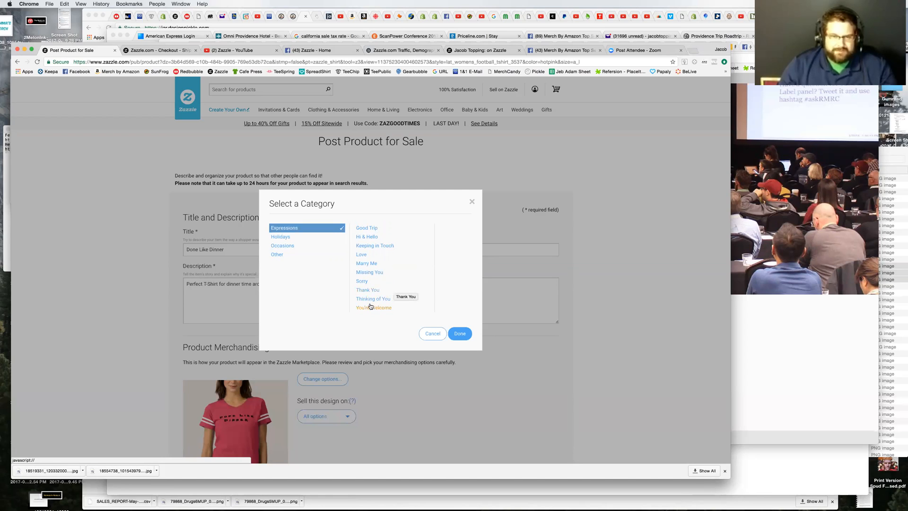
{"action": "left_click", "coordinate": [399, 299]}
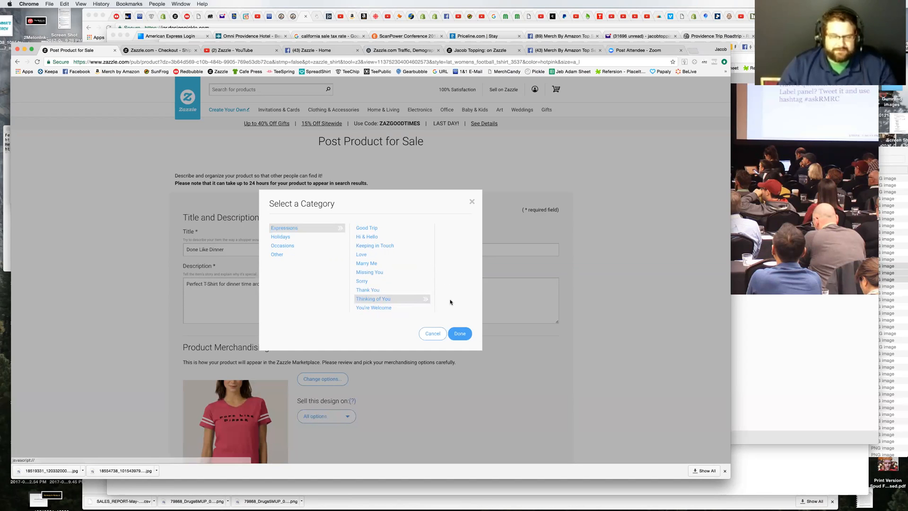
{"action": "left_click", "coordinate": [374, 291]}
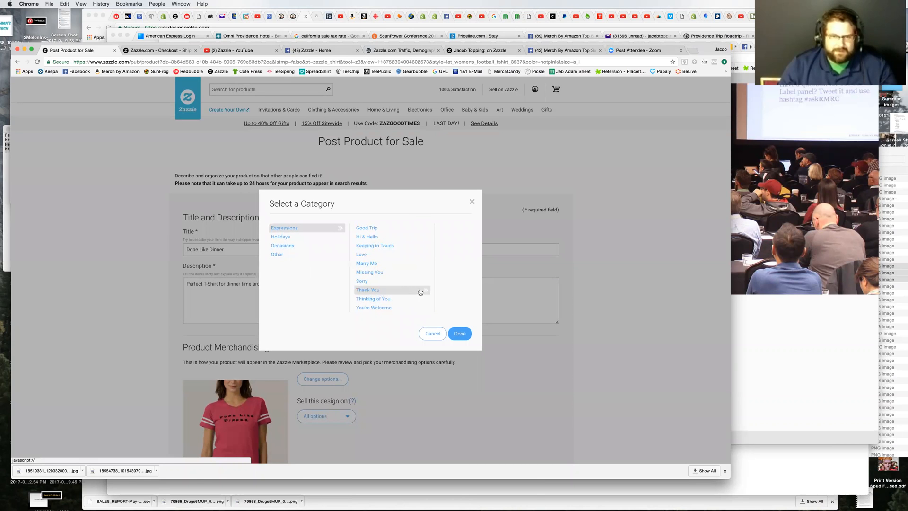
{"action": "left_click", "coordinate": [368, 282]}
{"action": "left_click", "coordinate": [375, 272]}
{"action": "left_click", "coordinate": [387, 263]}
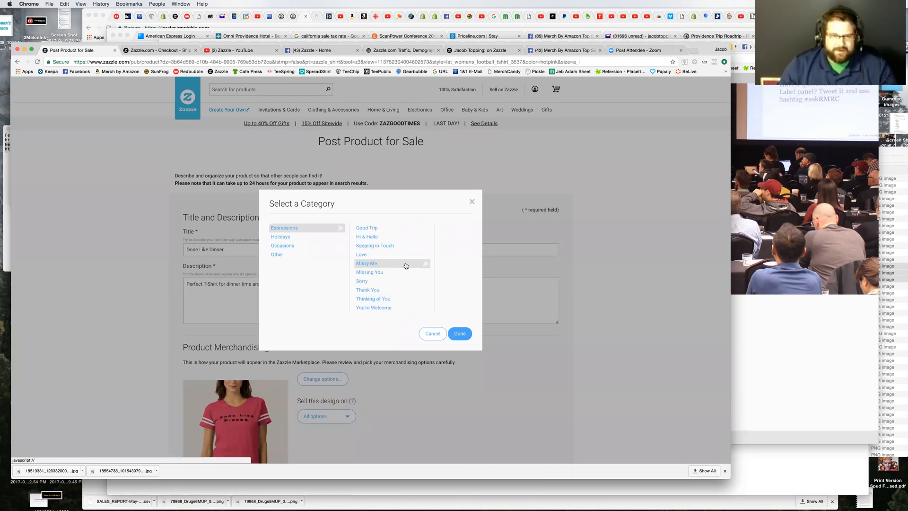
{"action": "scroll", "coordinate": [367, 258], "scroll_direction": "up", "scroll_amount": 3}
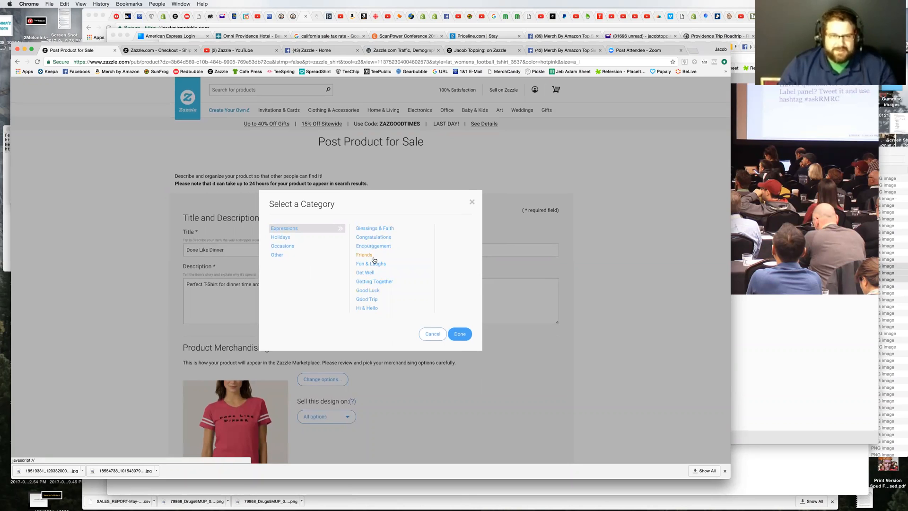
{"action": "left_click", "coordinate": [388, 249]}
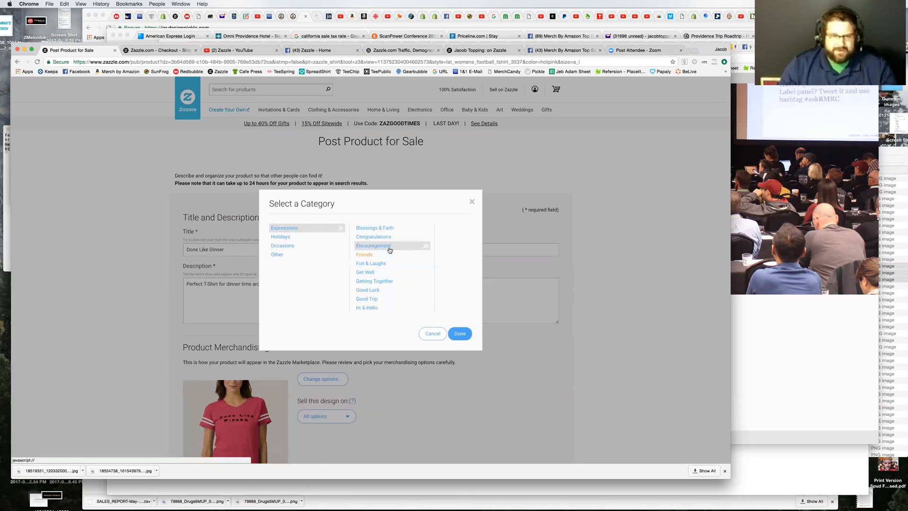
{"action": "left_click", "coordinate": [472, 201]}
Step: Open the recipient category selection and examine all the recipients listed under For Anyone
{"action": "left_click", "coordinate": [213, 289]}
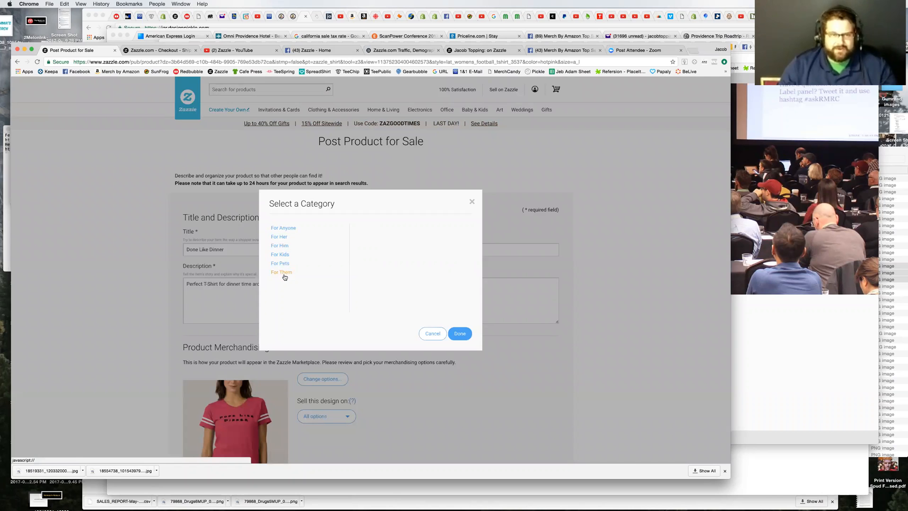
{"action": "left_click", "coordinate": [288, 229]}
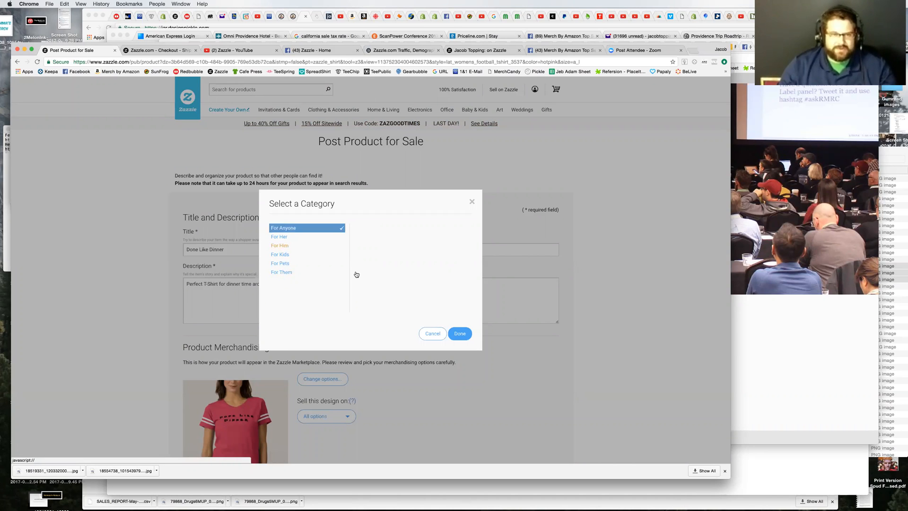
{"action": "scroll", "coordinate": [418, 267], "scroll_direction": "down", "scroll_amount": 5}
{"action": "scroll", "coordinate": [383, 252], "scroll_direction": "up", "scroll_amount": 5}
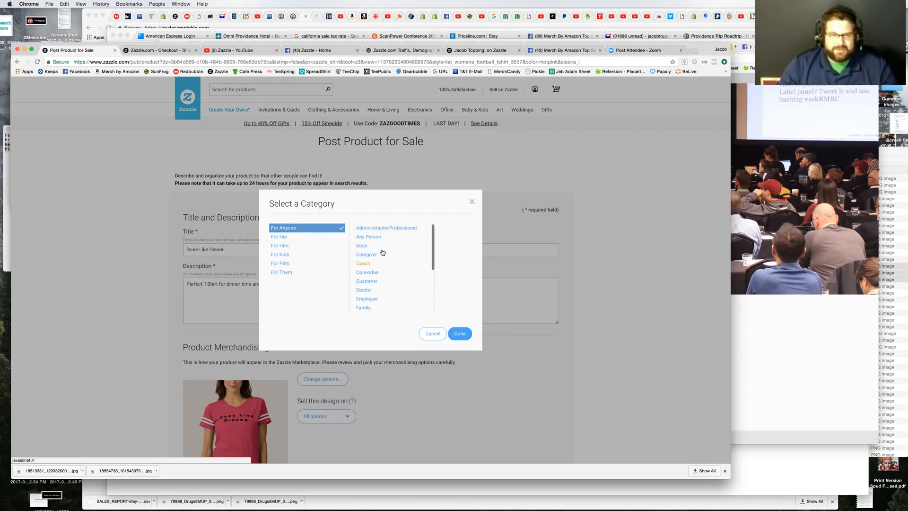
{"action": "scroll", "coordinate": [406, 281], "scroll_direction": "down", "scroll_amount": 5}
{"action": "scroll", "coordinate": [406, 281], "scroll_direction": "down", "scroll_amount": 3}
{"action": "scroll", "coordinate": [406, 281], "scroll_direction": "down", "scroll_amount": 1}
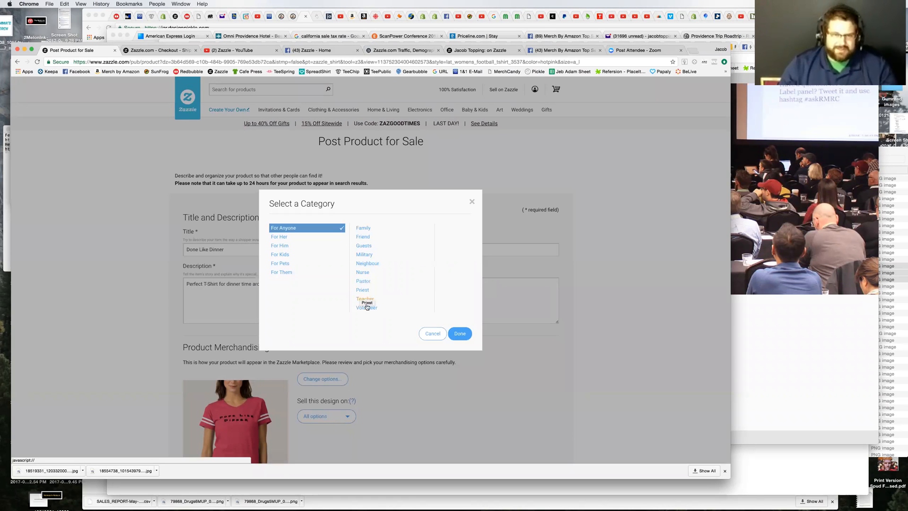
{"action": "scroll", "coordinate": [393, 285], "scroll_direction": "up", "scroll_amount": 1}
Step: Examine the full list of recipients under the For Her category
{"action": "left_click", "coordinate": [286, 237]}
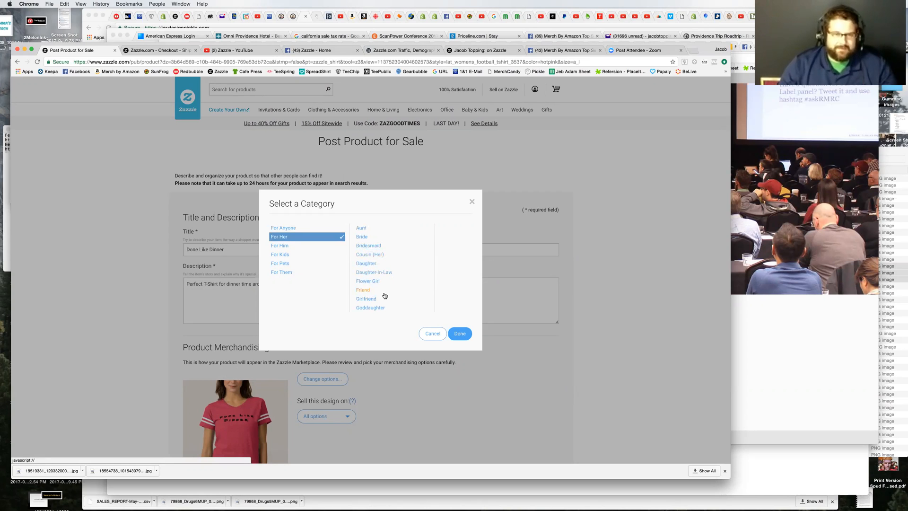
{"action": "scroll", "coordinate": [393, 297], "scroll_direction": "down", "scroll_amount": 5}
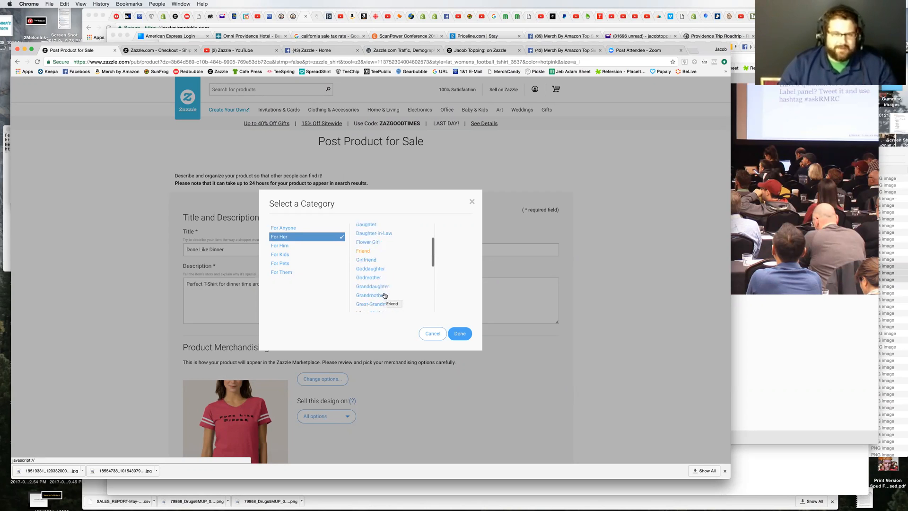
{"action": "scroll", "coordinate": [400, 298], "scroll_direction": "down", "scroll_amount": 2}
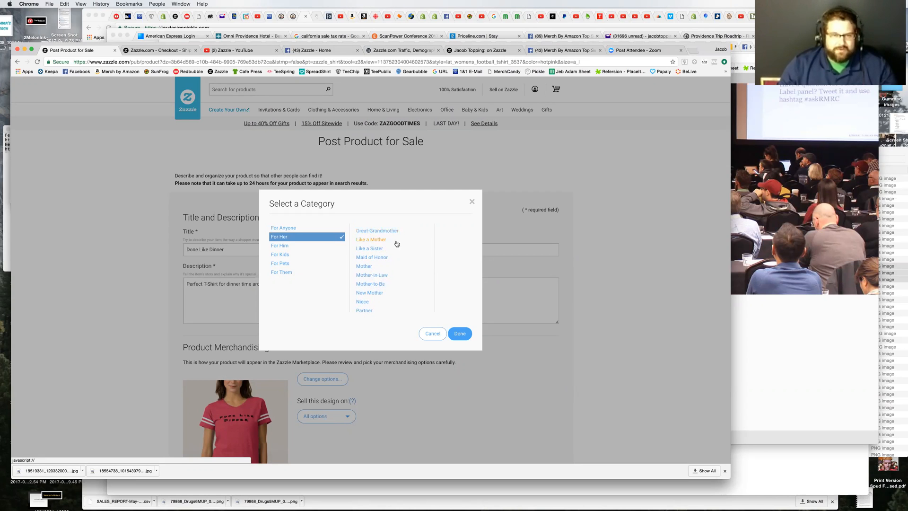
{"action": "scroll", "coordinate": [399, 276], "scroll_direction": "down", "scroll_amount": 4}
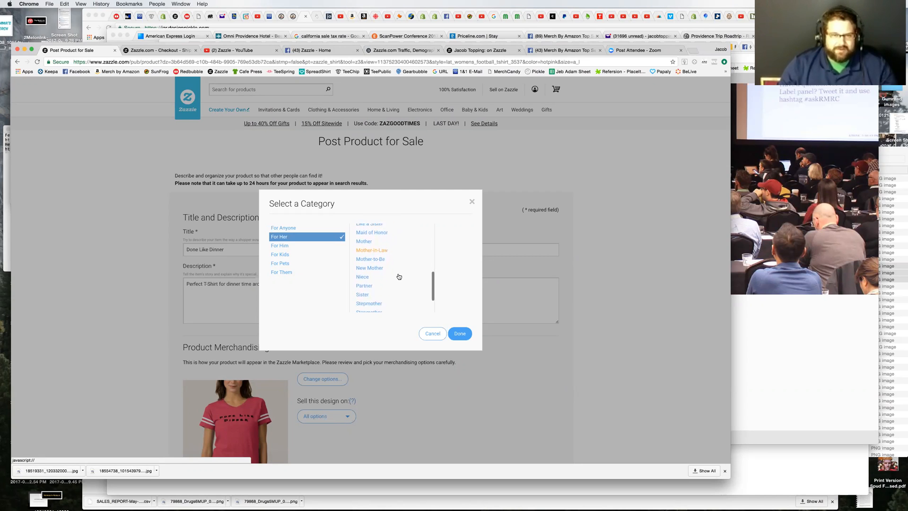
{"action": "scroll", "coordinate": [398, 277], "scroll_direction": "down", "scroll_amount": 2}
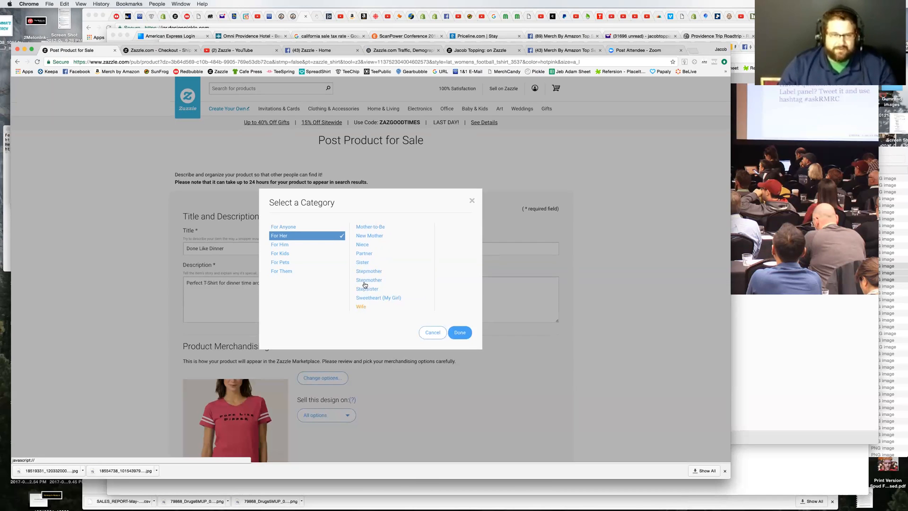
Step: Examine the full list of recipients under the For Him category
{"action": "left_click", "coordinate": [280, 246]}
{"action": "scroll", "coordinate": [367, 267], "scroll_direction": "down", "scroll_amount": 1}
{"action": "scroll", "coordinate": [367, 267], "scroll_direction": "up", "scroll_amount": 1}
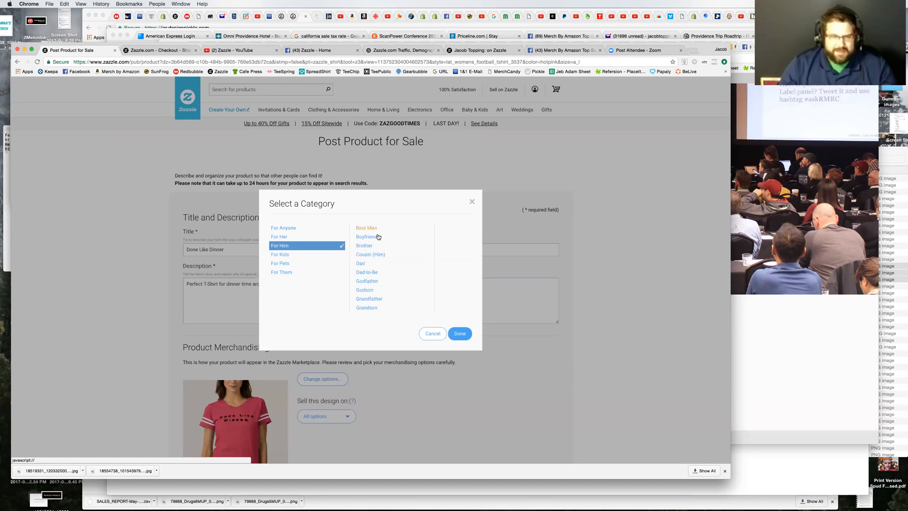
{"action": "scroll", "coordinate": [421, 273], "scroll_direction": "down", "scroll_amount": 2}
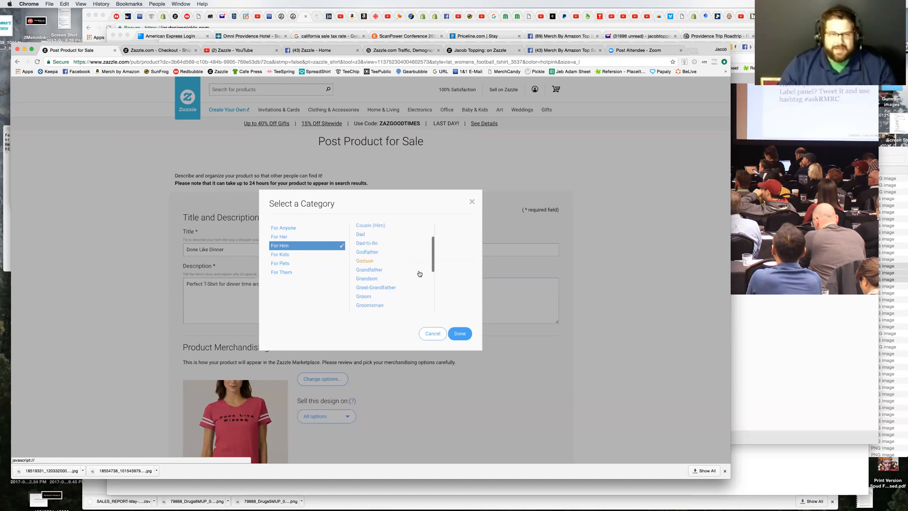
{"action": "scroll", "coordinate": [411, 276], "scroll_direction": "down", "scroll_amount": 3}
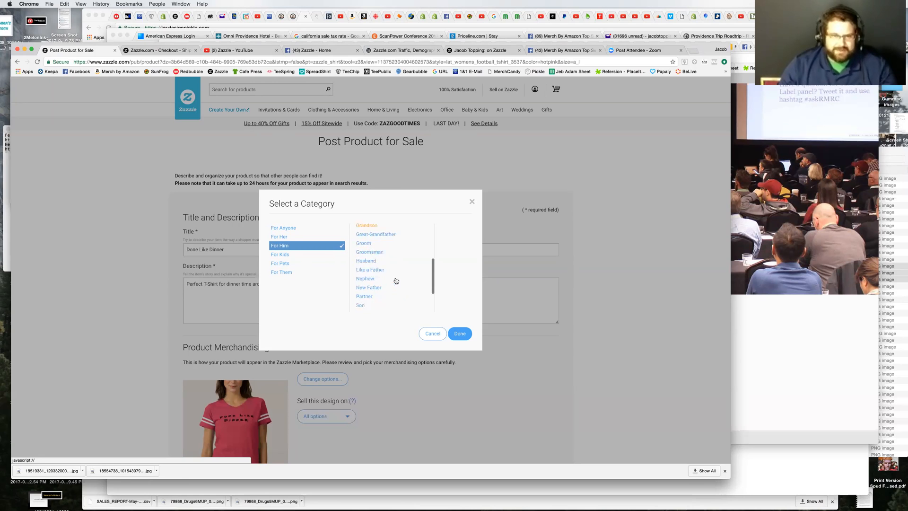
{"action": "scroll", "coordinate": [398, 281], "scroll_direction": "down", "scroll_amount": 1}
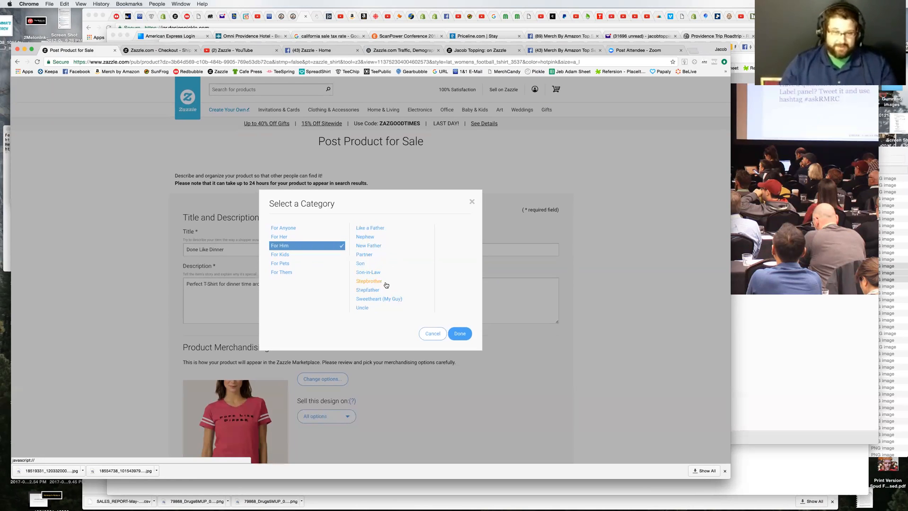
Step: Examine the recipients listed under the For Kids, For Pets and For Them categories
{"action": "left_click", "coordinate": [279, 254]}
{"action": "scroll", "coordinate": [391, 284], "scroll_direction": "down", "scroll_amount": 4}
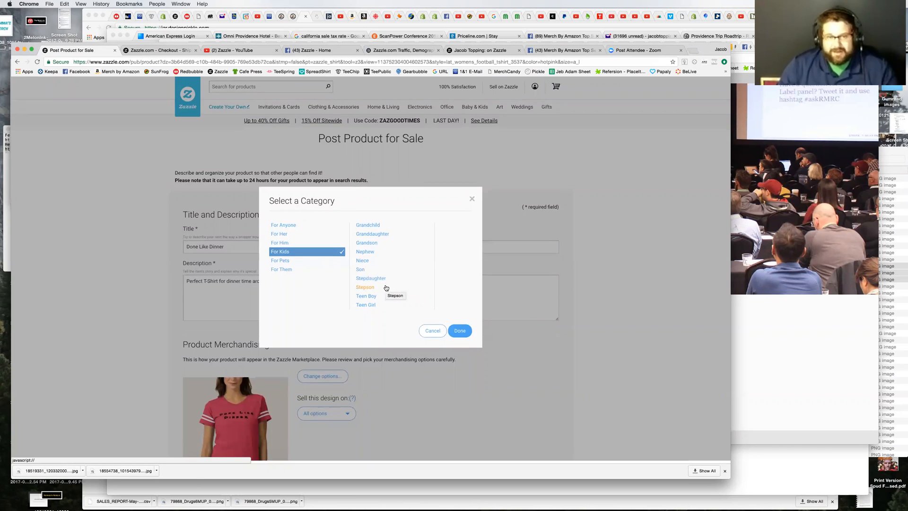
{"action": "left_click", "coordinate": [291, 267]}
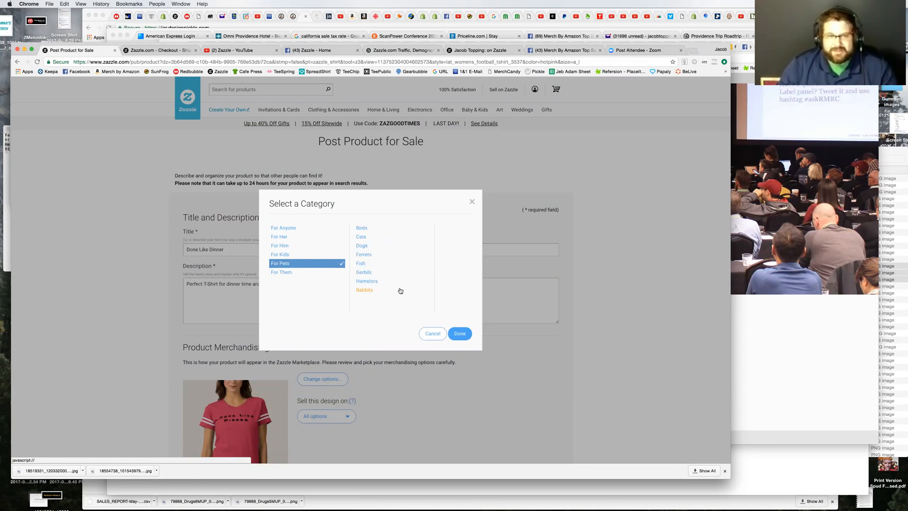
{"action": "left_click", "coordinate": [274, 272]}
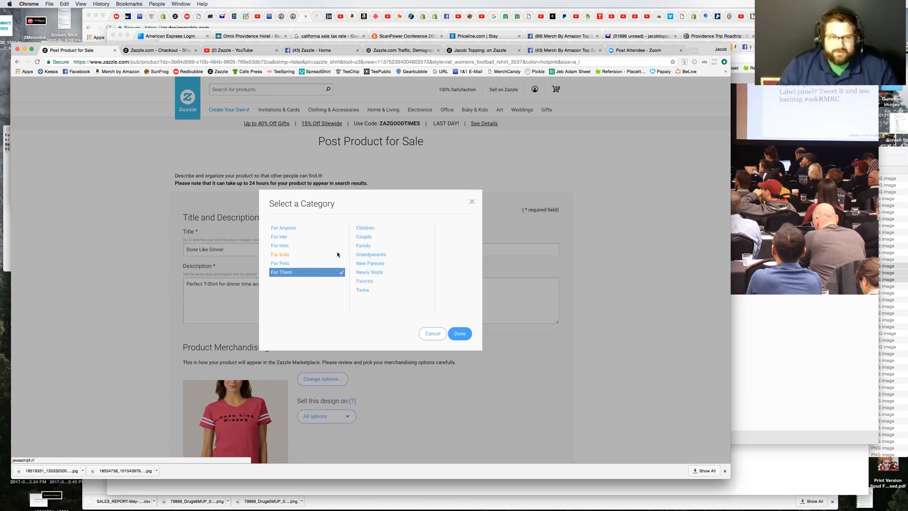
Step: Examine the recipients under For Them, from Children to Twins, for any further subcategories
{"action": "left_click", "coordinate": [368, 238]}
{"action": "left_click", "coordinate": [375, 247]}
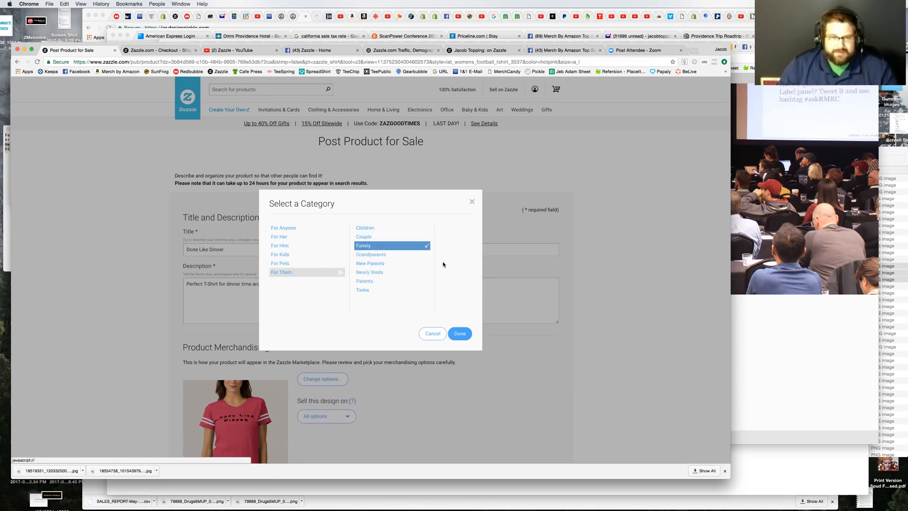
{"action": "left_click", "coordinate": [373, 256]}
{"action": "left_click", "coordinate": [370, 264]}
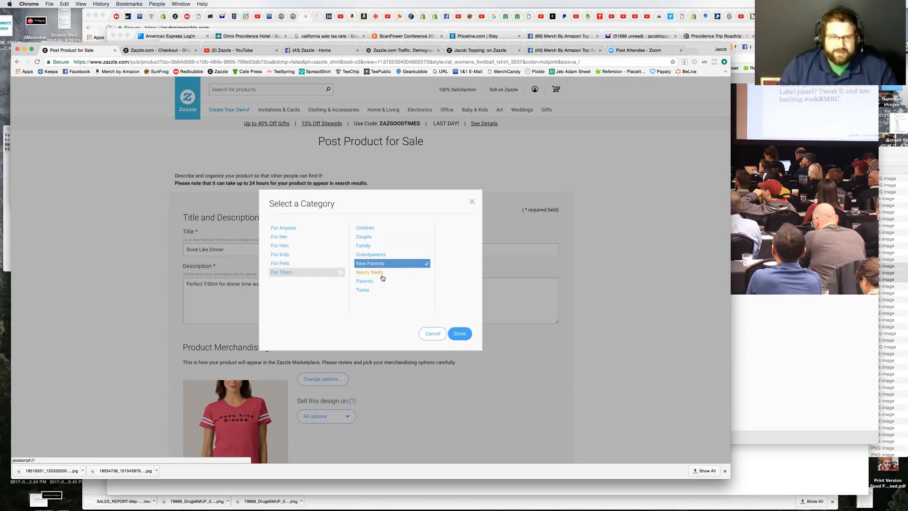
{"action": "left_click", "coordinate": [381, 273]}
{"action": "left_click", "coordinate": [403, 282]}
{"action": "left_click", "coordinate": [365, 290]}
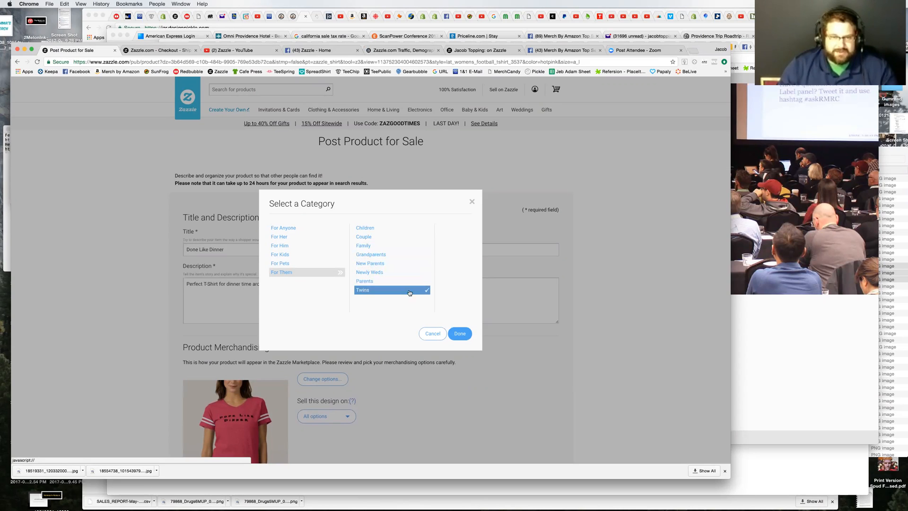
{"action": "left_click", "coordinate": [362, 228]}
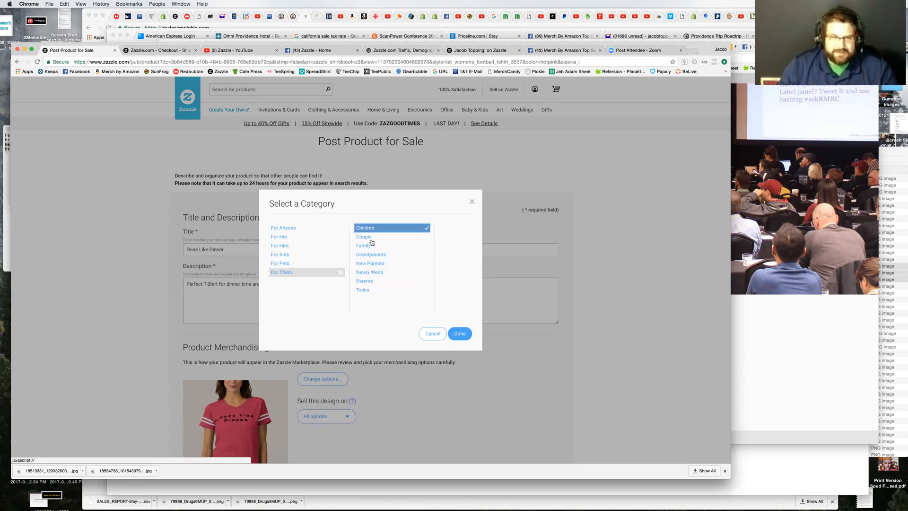
{"action": "left_click", "coordinate": [287, 273]}
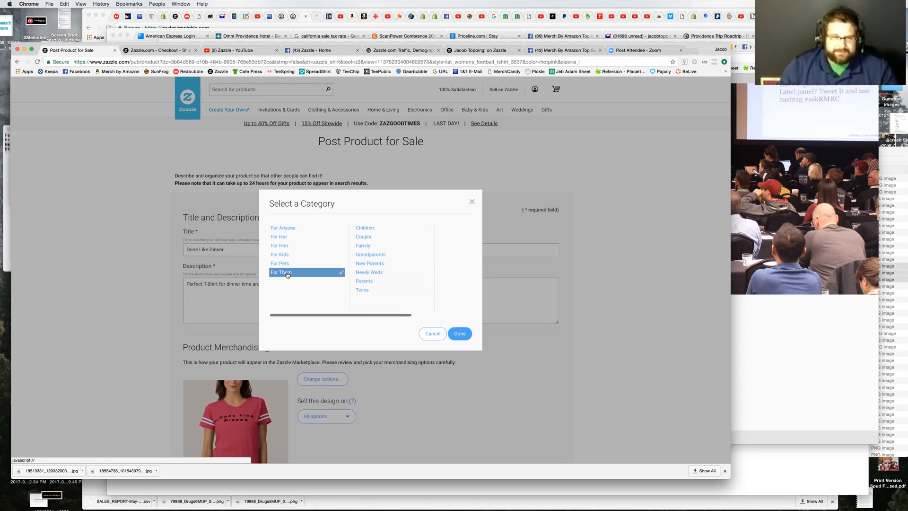
{"action": "scroll", "coordinate": [298, 272], "scroll_direction": "right", "scroll_amount": 3}
{"action": "scroll", "coordinate": [303, 271], "scroll_direction": "left", "scroll_amount": 3}
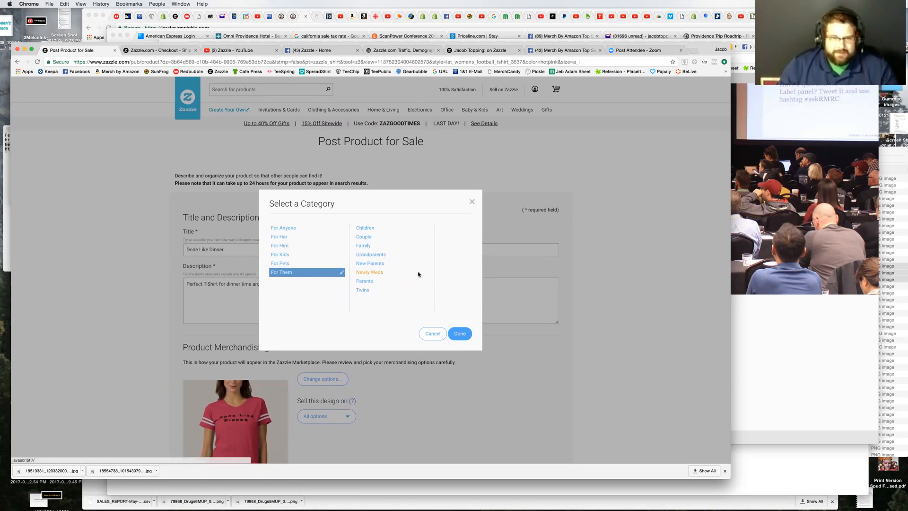
Step: Set the recipient category to For Anyone > Any Person and keep New Products as the store category
{"action": "left_click", "coordinate": [283, 228]}
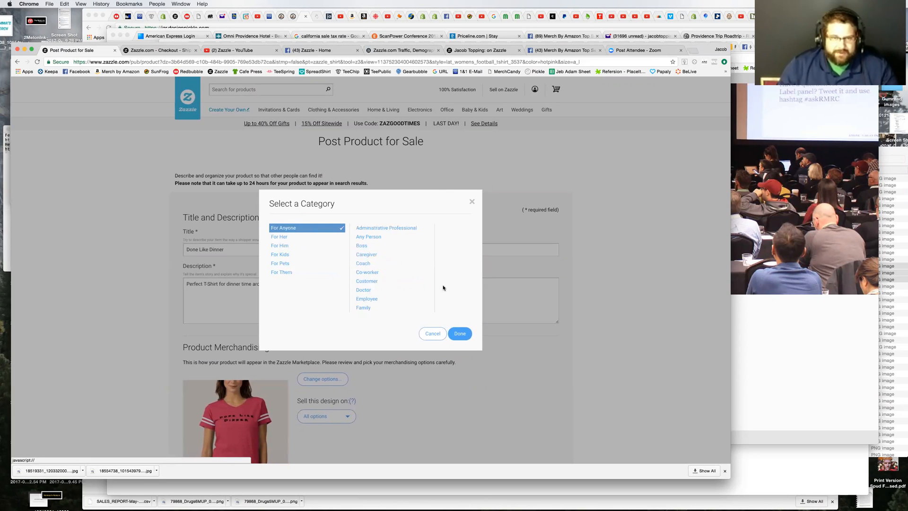
{"action": "left_click", "coordinate": [383, 238]}
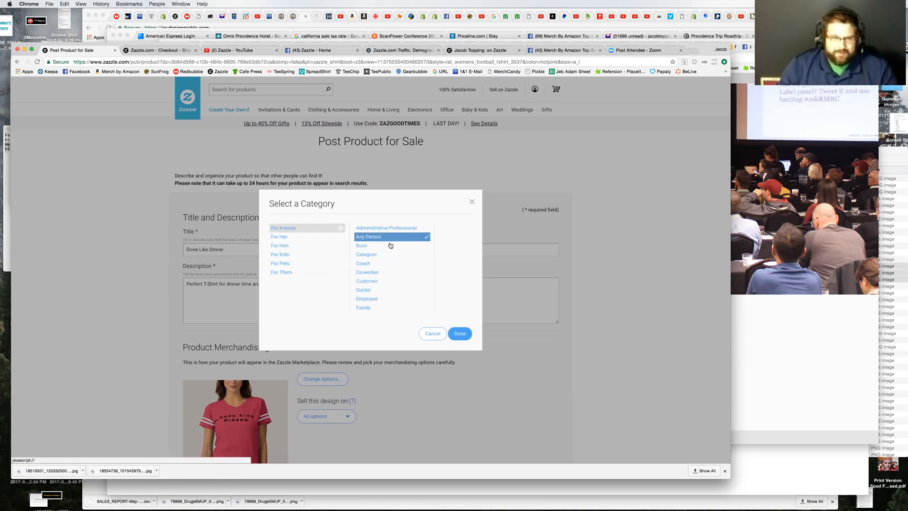
{"action": "left_click", "coordinate": [460, 333]}
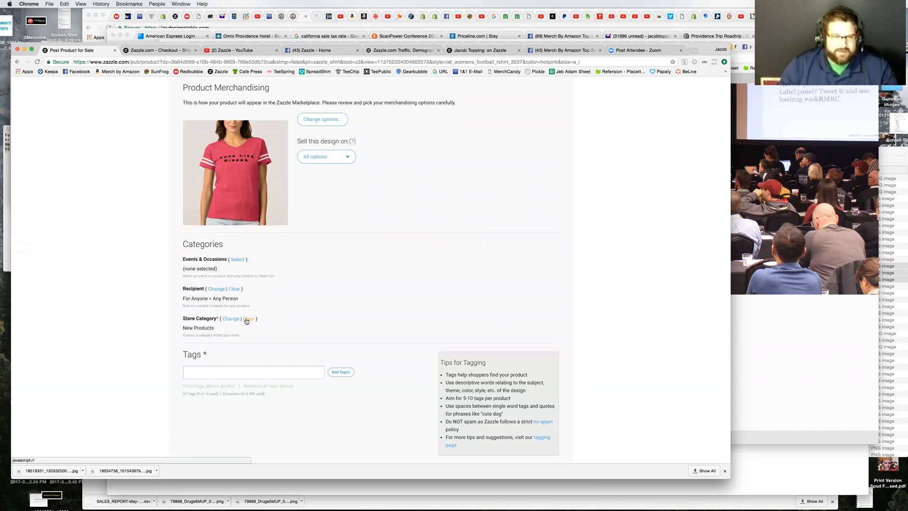
{"action": "left_click", "coordinate": [232, 320]}
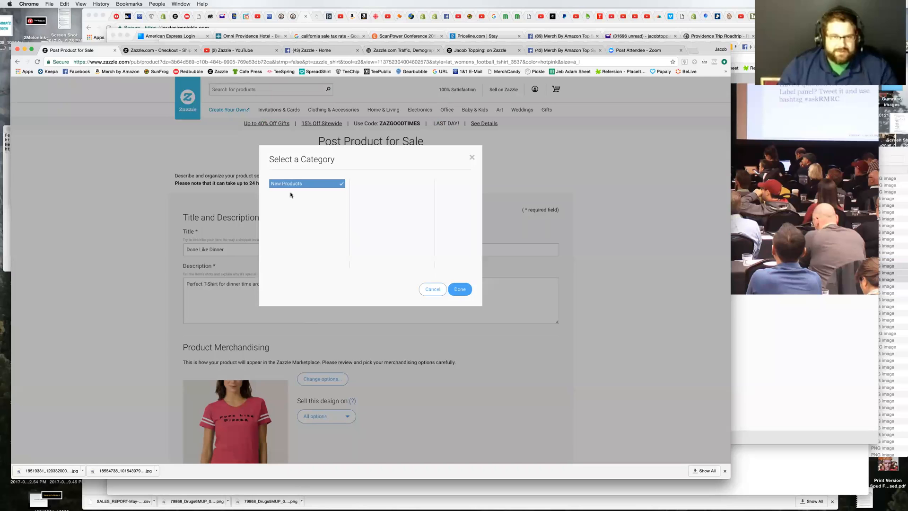
{"action": "left_click", "coordinate": [458, 291]}
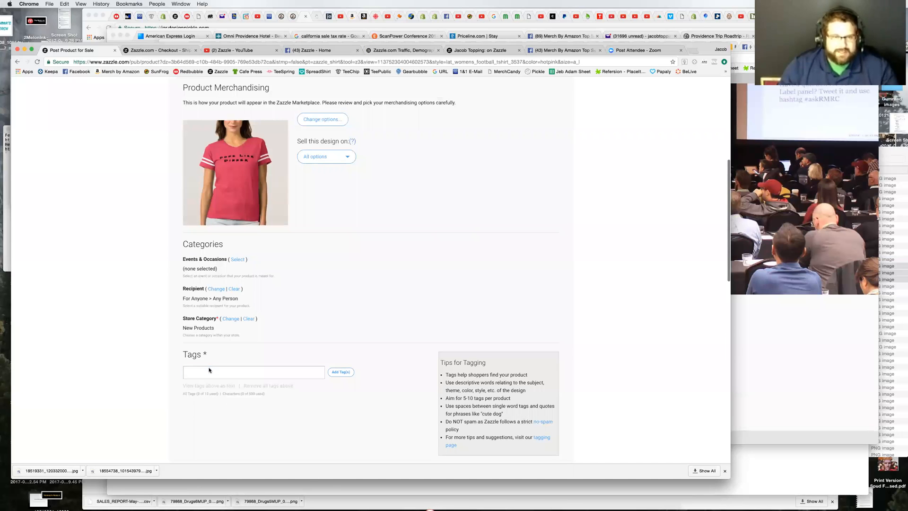
Step: Add the tag dinner to the product after reviewing its title and description
{"action": "scroll", "coordinate": [387, 310], "scroll_direction": "up", "scroll_amount": 10}
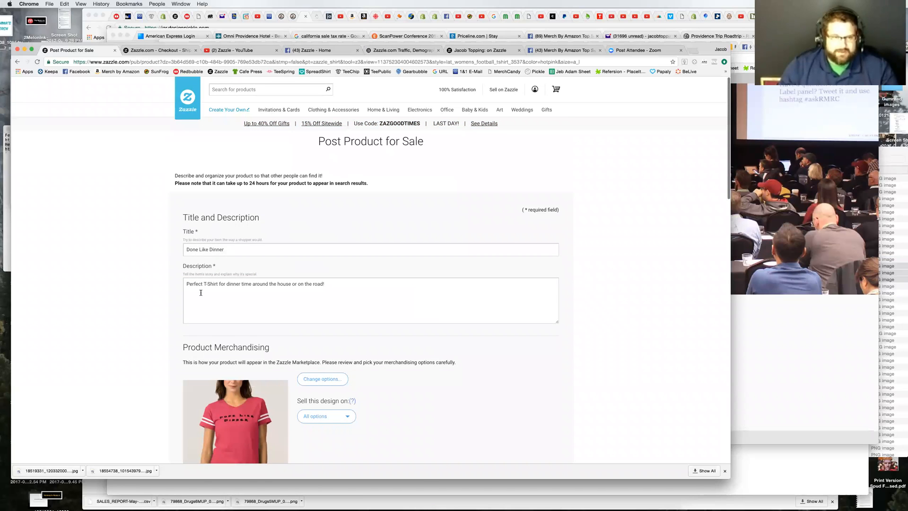
{"action": "scroll", "coordinate": [318, 324], "scroll_direction": "down", "scroll_amount": 7}
{"action": "left_click", "coordinate": [241, 310]}
{"action": "scroll", "coordinate": [244, 318], "scroll_direction": "down", "scroll_amount": 2}
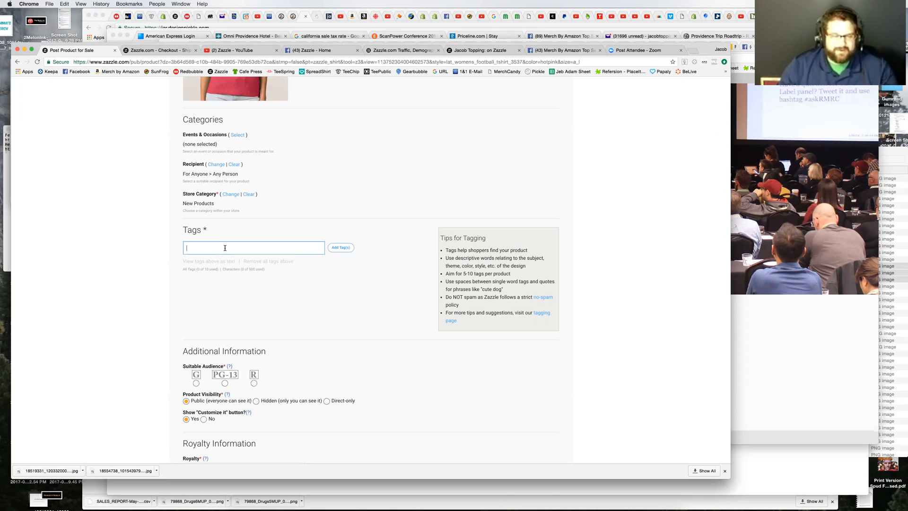
{"action": "type", "text": "dinner"}
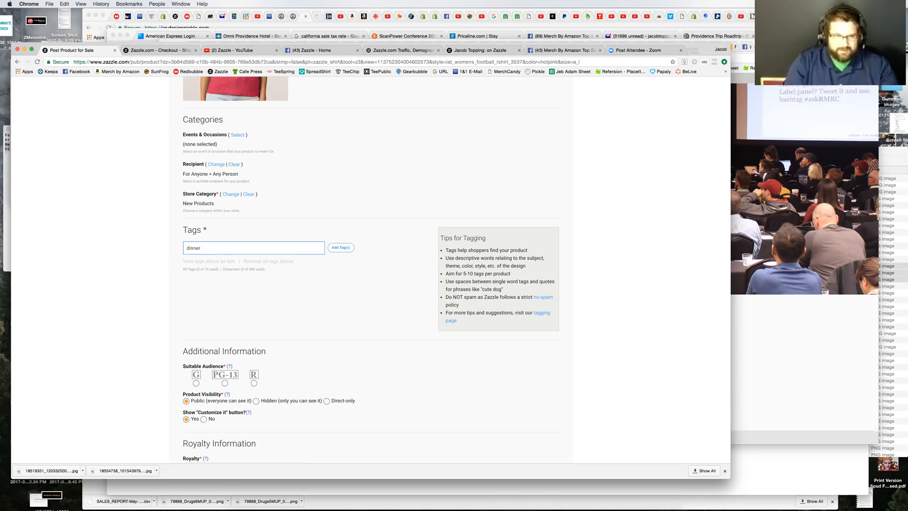
{"action": "left_click", "coordinate": [347, 248]}
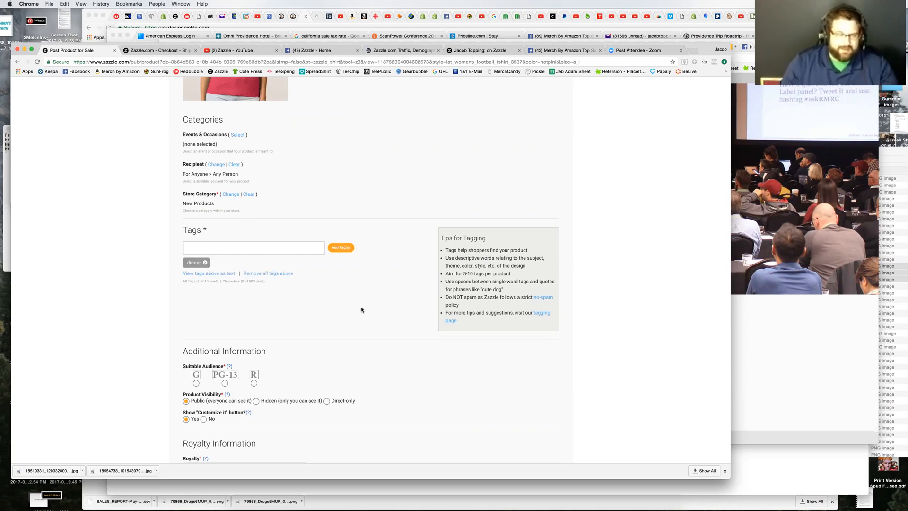
Step: Add the words done like dinner to the tags without quotation marks
{"action": "left_click", "coordinate": [251, 245]}
{"action": "type", "text": "do"}
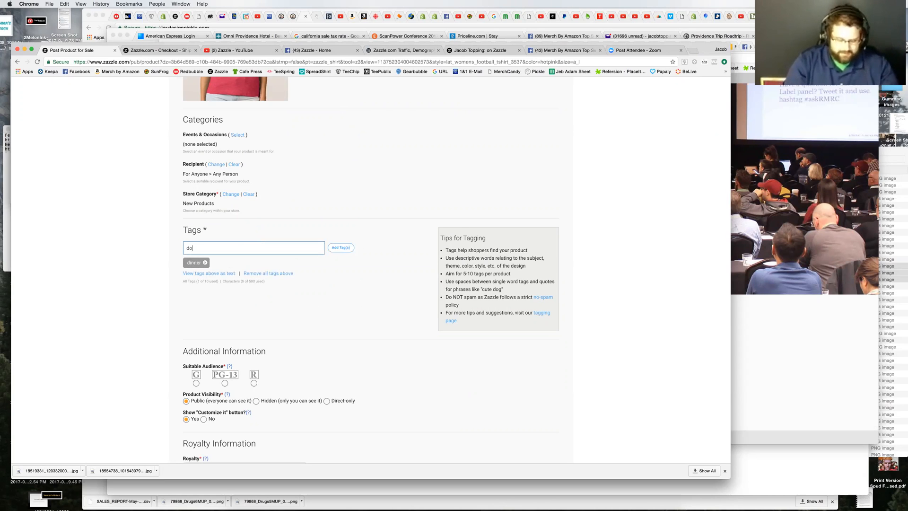
{"action": "type", "text": "ne like dinner"}
{"action": "left_click", "coordinate": [340, 248]}
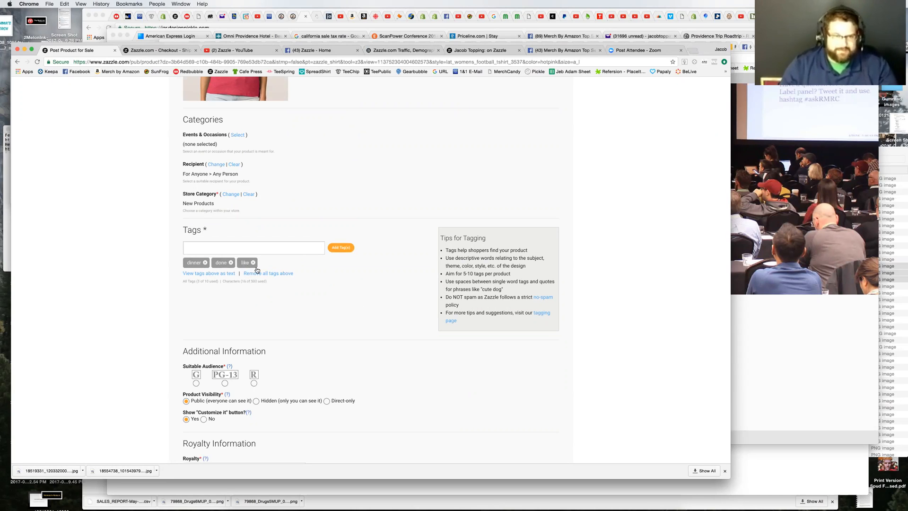
Step: Add "done like dinner" in quotation marks as a single phrase tag
{"action": "left_click", "coordinate": [230, 245]}
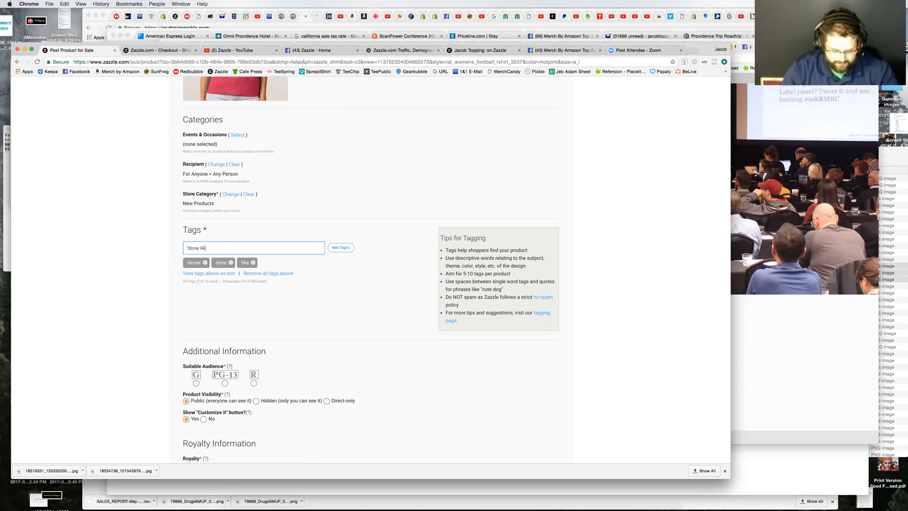
{"action": "type", "text": "\"done like dinner\""}
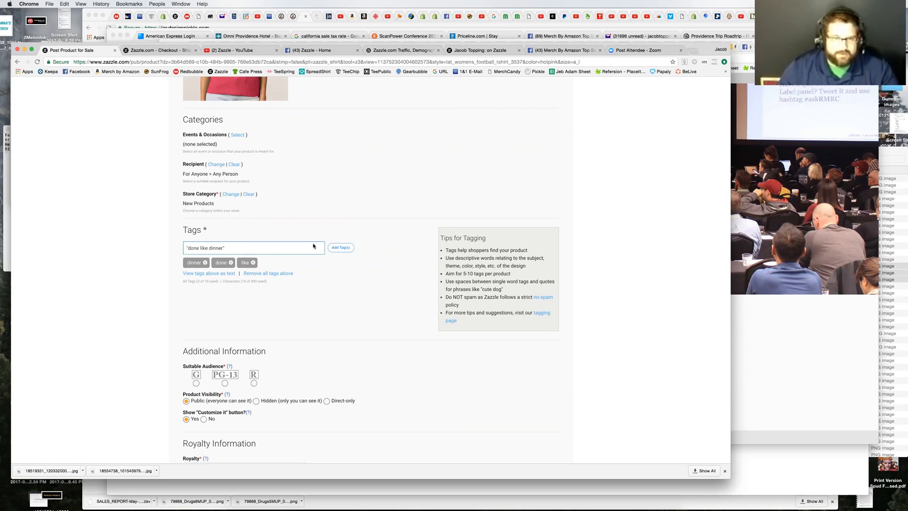
{"action": "left_click", "coordinate": [340, 247]}
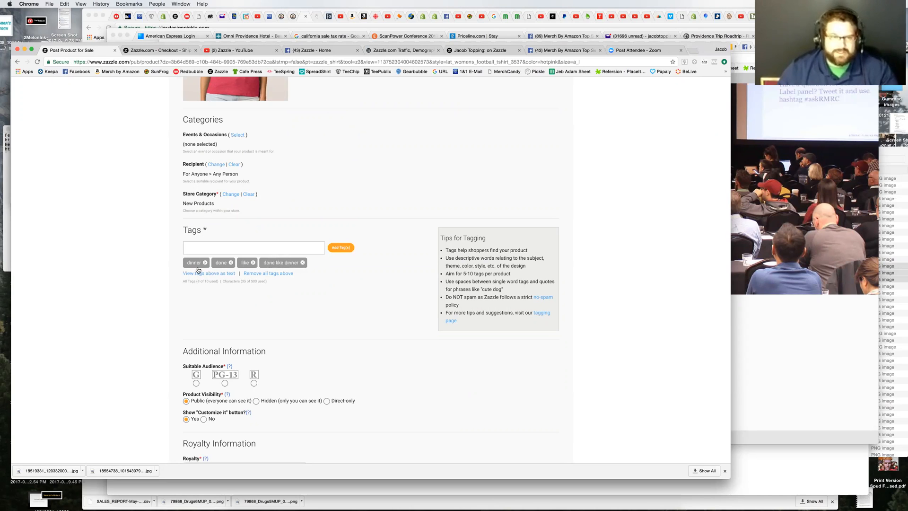
Step: Add the tag home and the quoted phrase tag "family fun" to the product
{"action": "left_click", "coordinate": [285, 248]}
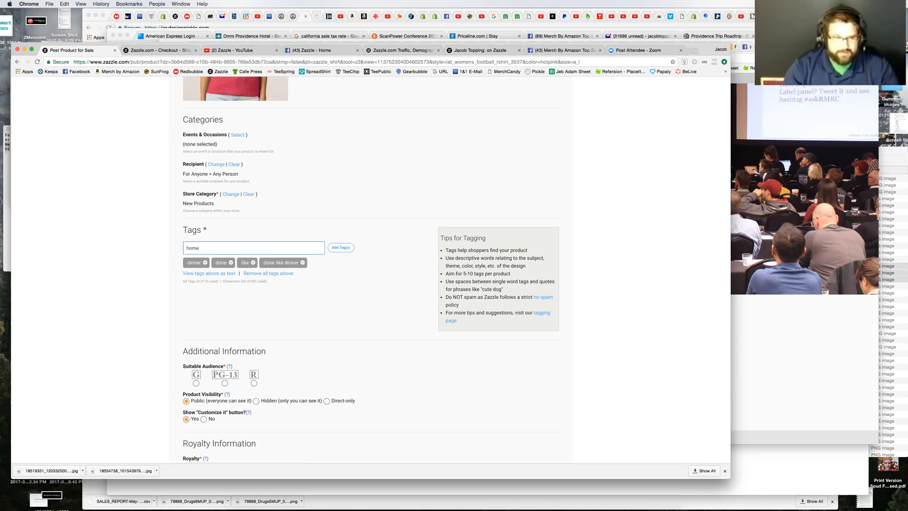
{"action": "left_click", "coordinate": [340, 248]}
{"action": "left_click", "coordinate": [273, 249]}
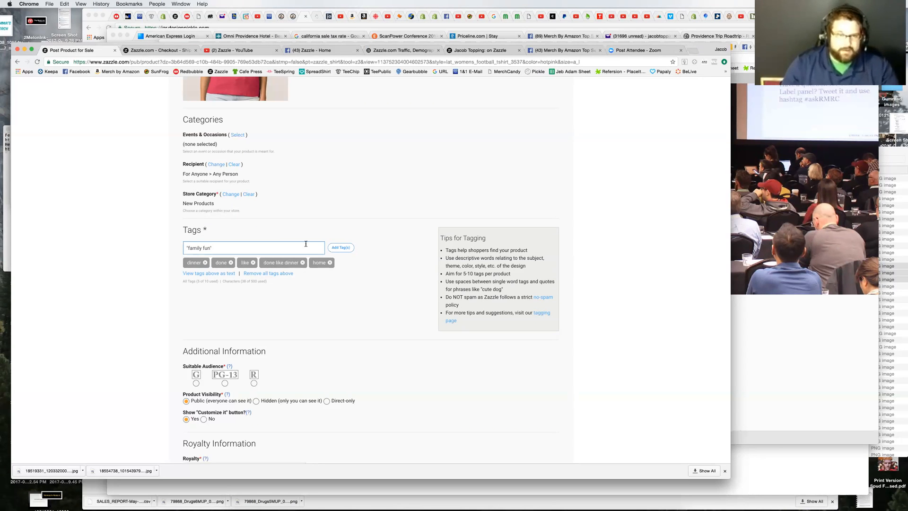
{"action": "left_click", "coordinate": [341, 248]}
Step: Add the quoted phrase "big celebration" as another product tag
{"action": "left_click", "coordinate": [282, 245]}
{"action": "type", "text": "\"big celebration\""}
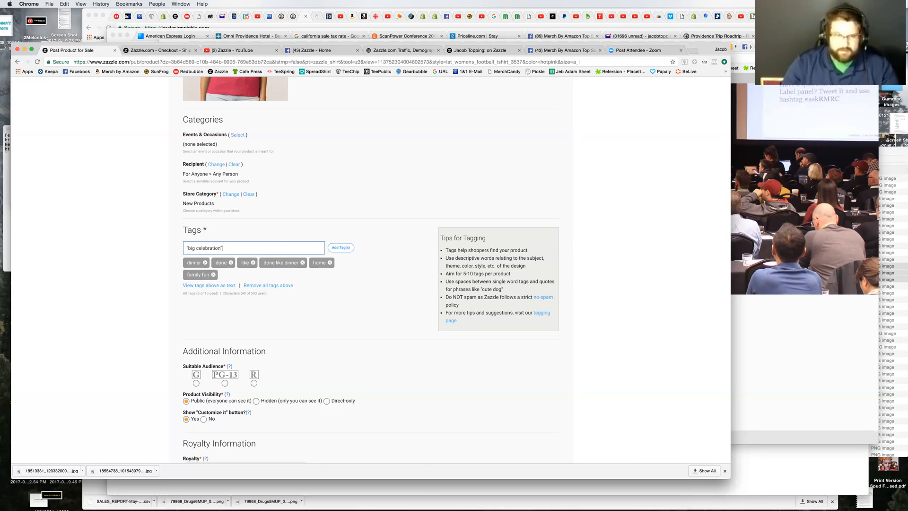
{"action": "left_click", "coordinate": [341, 247]}
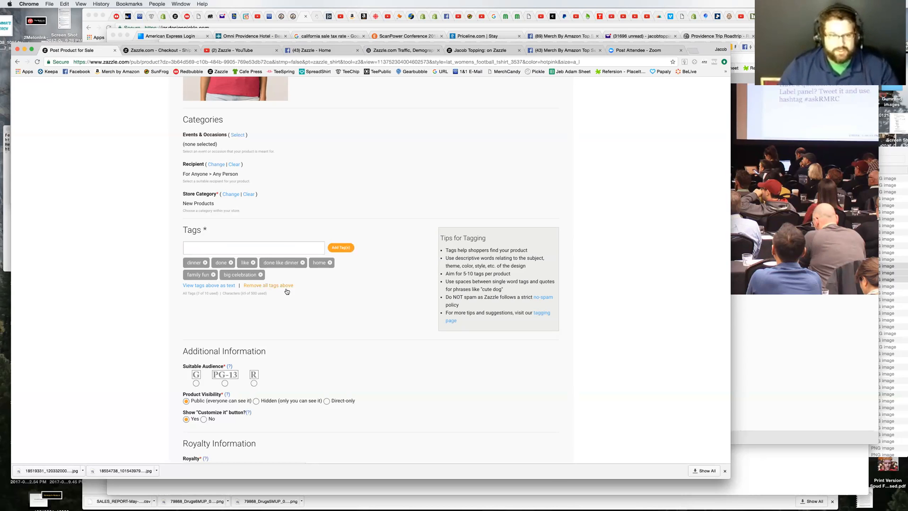
Step: Examine the tag usage counter and the Tips for Tagging box
{"action": "left_click_drag", "start_coordinate": [203, 294], "coordinate": [211, 294]}
{"action": "left_click_drag", "start_coordinate": [441, 239], "coordinate": [472, 282]}
{"action": "left_click", "coordinate": [492, 288]}
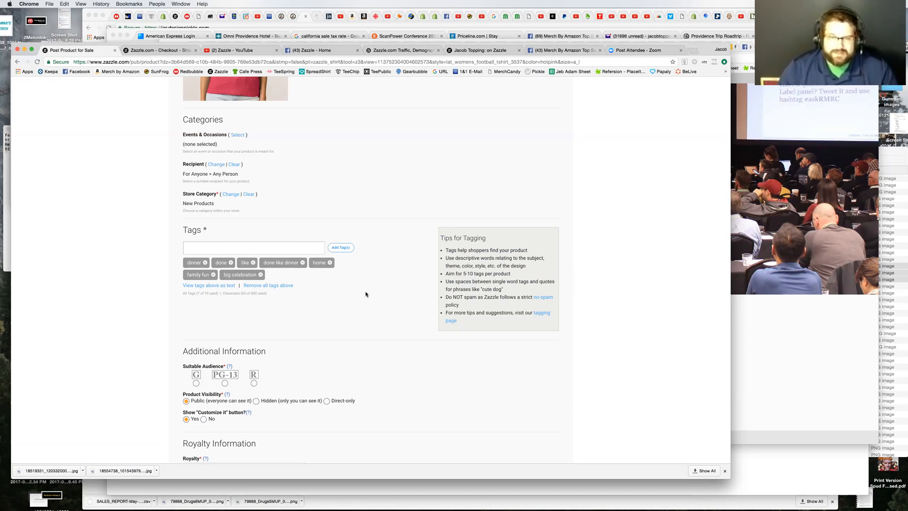
Step: Open the tagging page from the tips and read the do's and don'ts in How Keywords and Tags Work Together
{"action": "scroll", "coordinate": [366, 294], "scroll_direction": "down", "scroll_amount": 2}
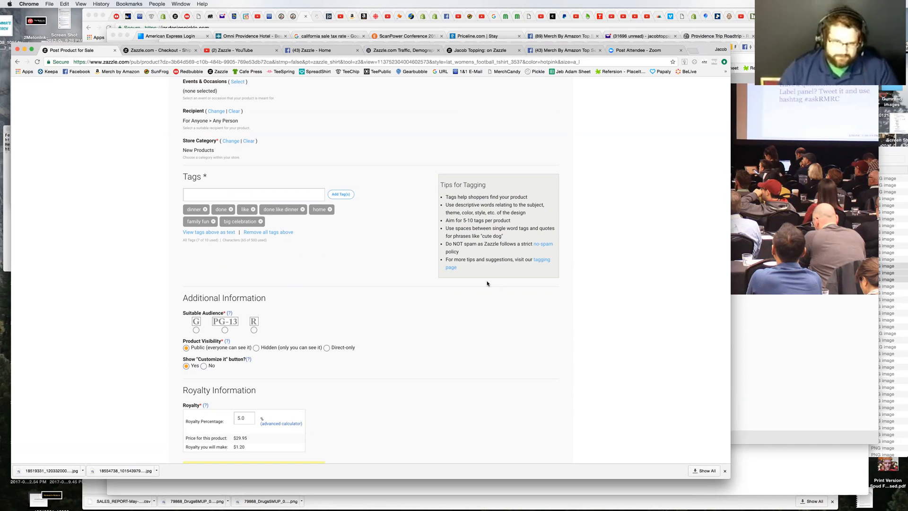
{"action": "left_click", "coordinate": [537, 260]}
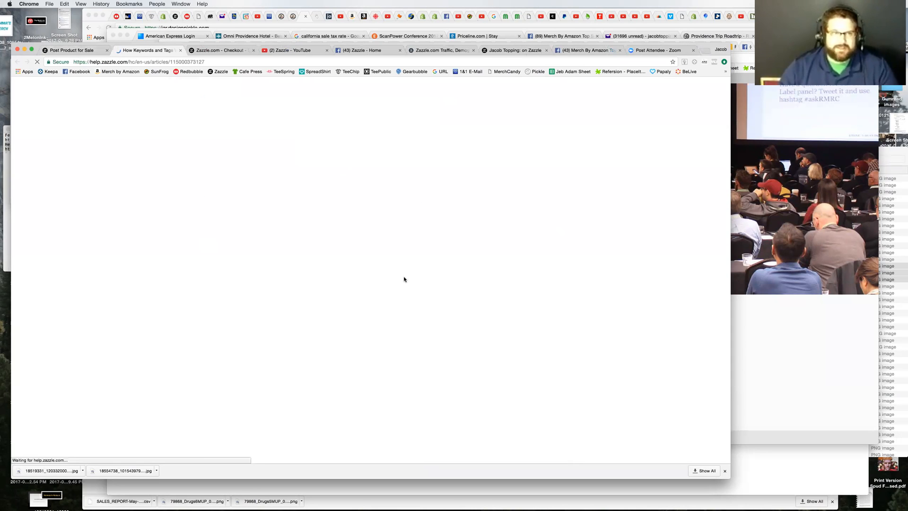
{"action": "left_click", "coordinate": [77, 54]}
{"action": "left_click", "coordinate": [135, 51]}
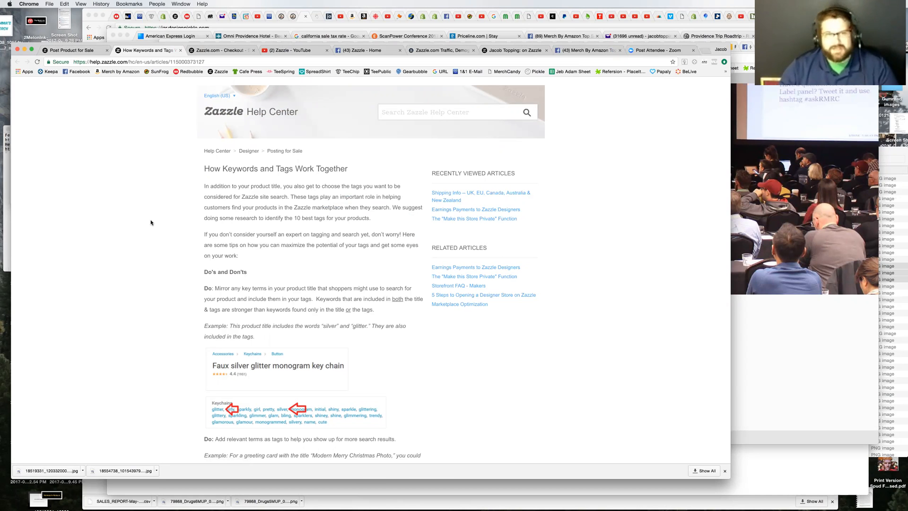
{"action": "scroll", "coordinate": [151, 222], "scroll_direction": "down", "scroll_amount": 5}
{"action": "scroll", "coordinate": [151, 222], "scroll_direction": "down", "scroll_amount": 9}
{"action": "scroll", "coordinate": [151, 222], "scroll_direction": "down", "scroll_amount": 6}
{"action": "scroll", "coordinate": [177, 253], "scroll_direction": "down", "scroll_amount": 12}
{"action": "scroll", "coordinate": [176, 253], "scroll_direction": "down", "scroll_amount": 11}
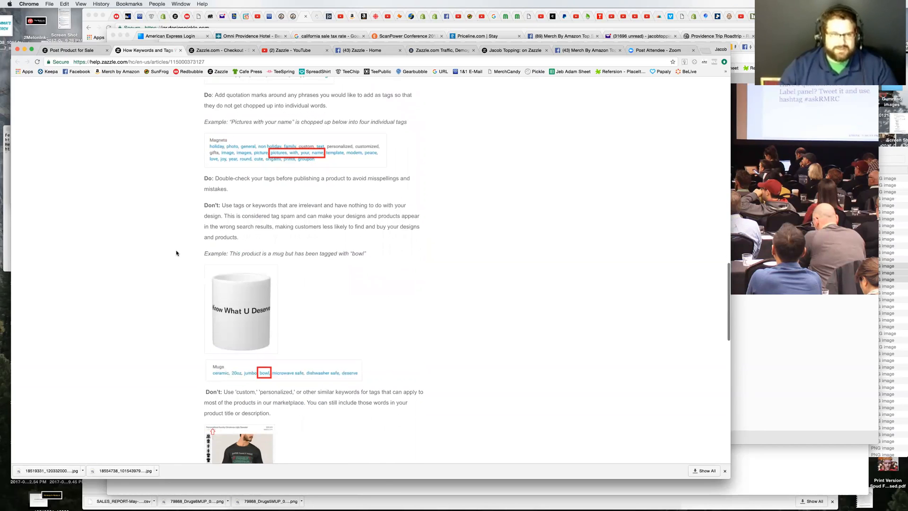
{"action": "scroll", "coordinate": [176, 253], "scroll_direction": "down", "scroll_amount": 4}
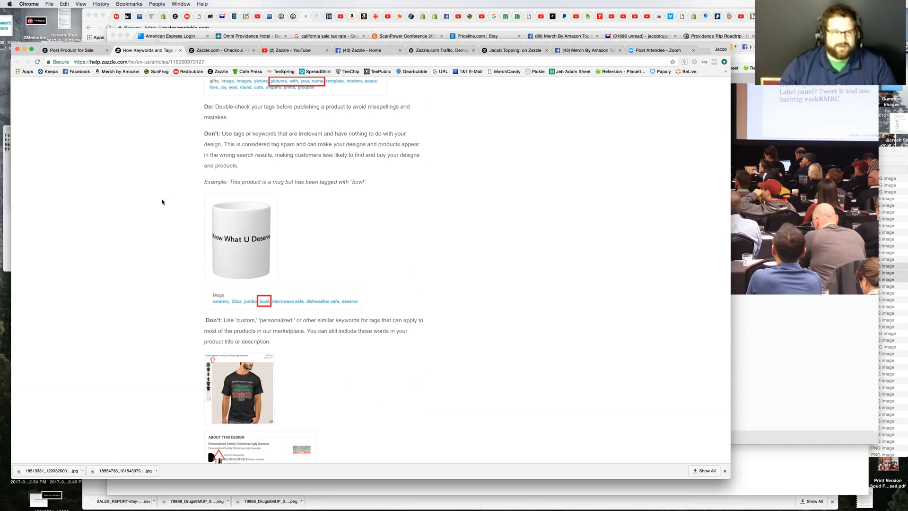
{"action": "scroll", "coordinate": [162, 202], "scroll_direction": "down", "scroll_amount": 3}
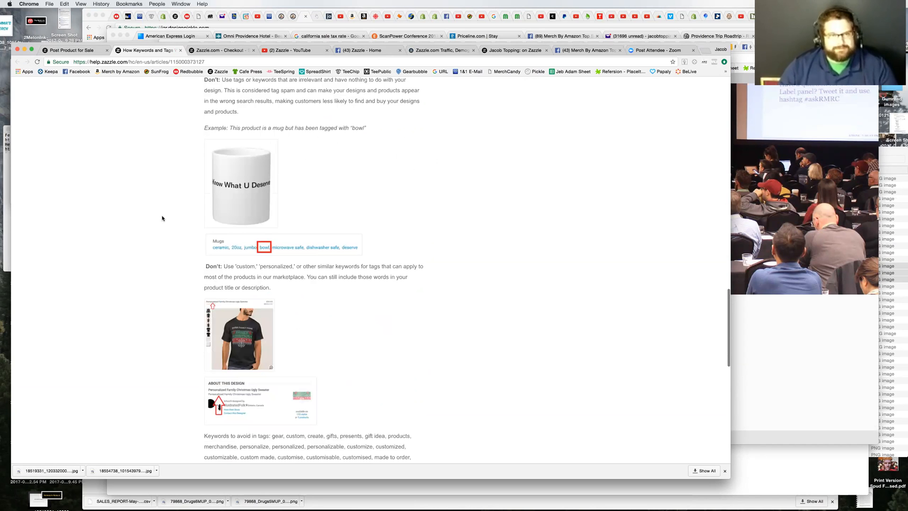
{"action": "scroll", "coordinate": [158, 219], "scroll_direction": "down", "scroll_amount": 2}
{"action": "scroll", "coordinate": [158, 218], "scroll_direction": "down", "scroll_amount": 15}
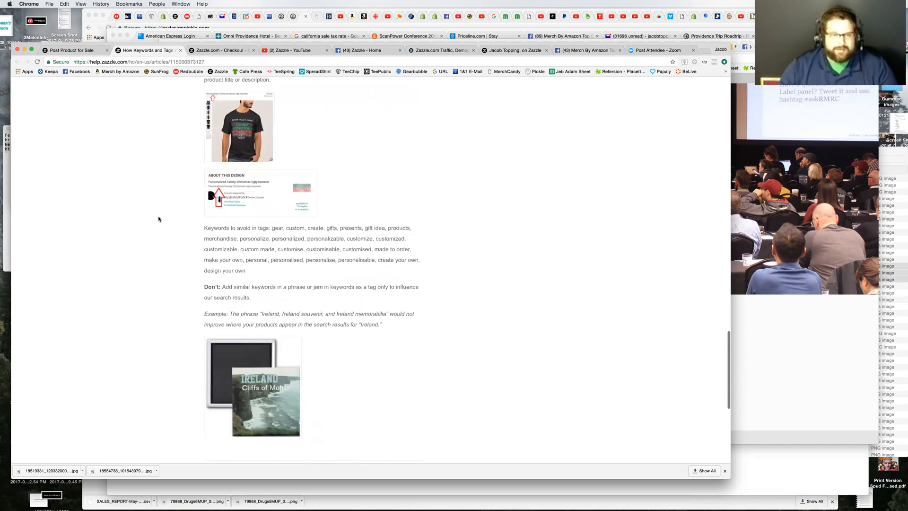
{"action": "scroll", "coordinate": [158, 219], "scroll_direction": "up", "scroll_amount": 20}
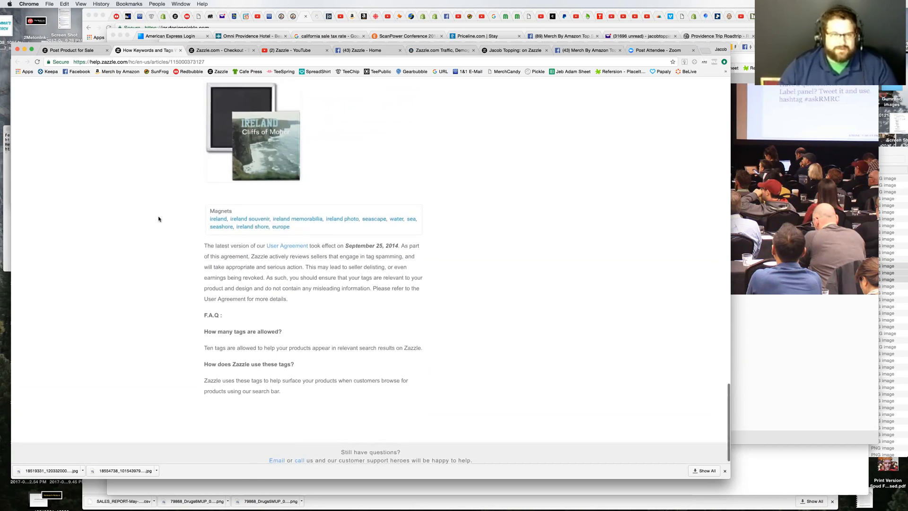
Step: Return to the product posting form and set the suitable audience to G
{"action": "left_click", "coordinate": [88, 53]}
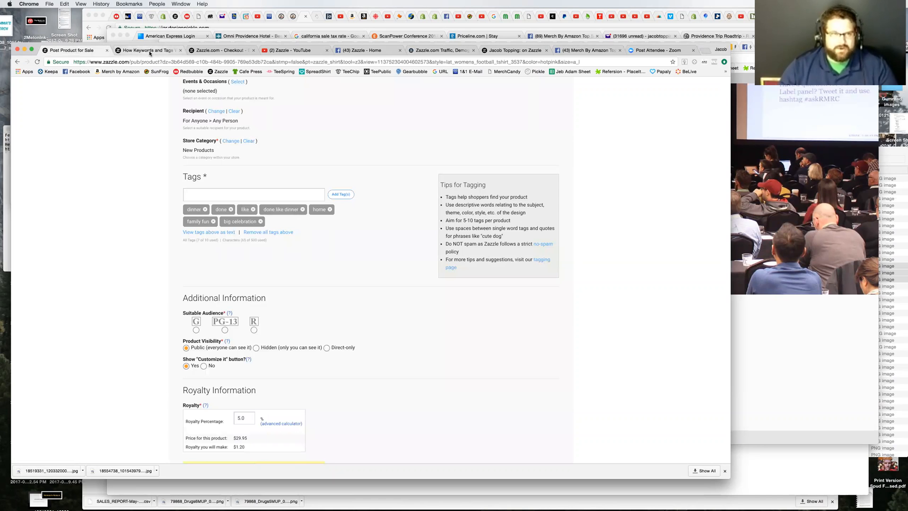
{"action": "scroll", "coordinate": [106, 258], "scroll_direction": "down", "scroll_amount": 5}
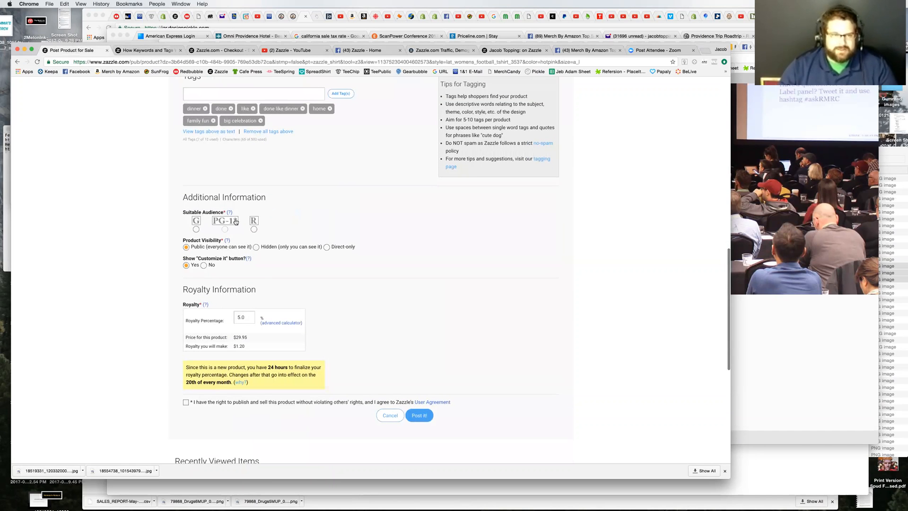
{"action": "left_click", "coordinate": [195, 231]}
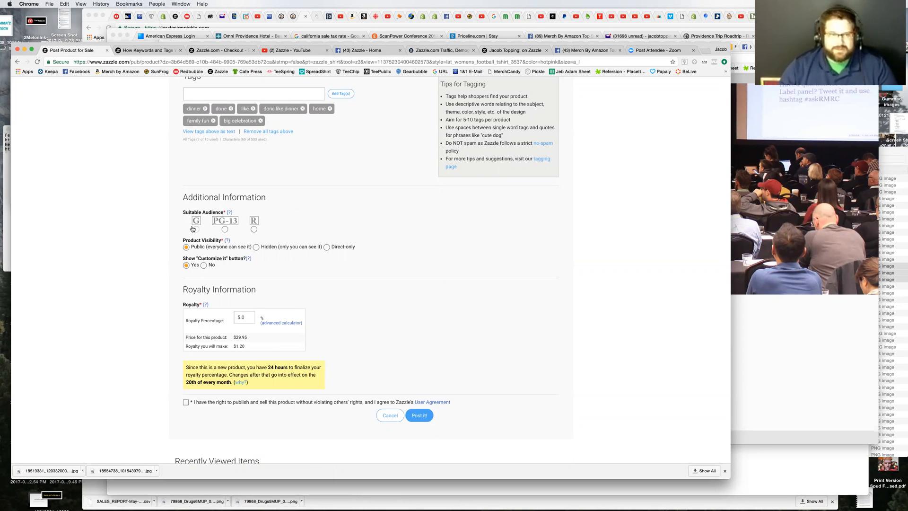
Step: Try royalty percentages of 60 and 70 for the T-shirt
{"action": "scroll", "coordinate": [145, 236], "scroll_direction": "up", "scroll_amount": 15}
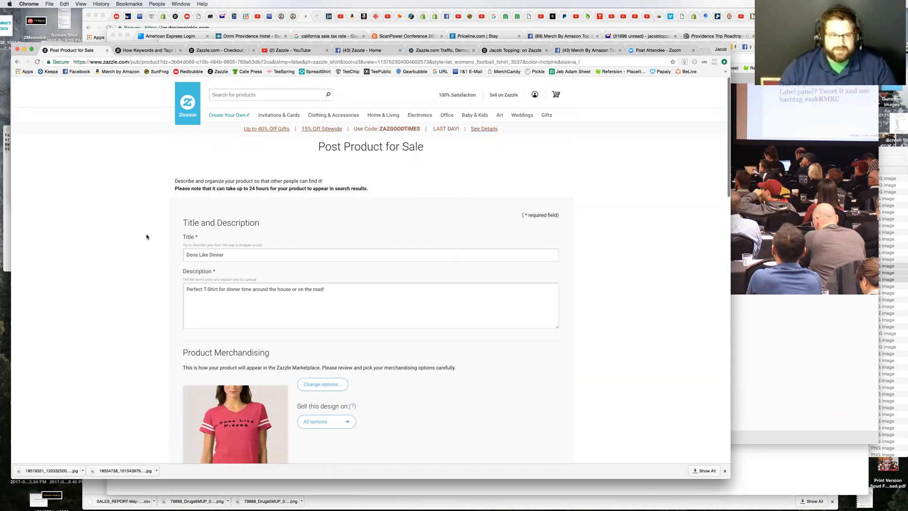
{"action": "scroll", "coordinate": [318, 284], "scroll_direction": "down", "scroll_amount": 2}
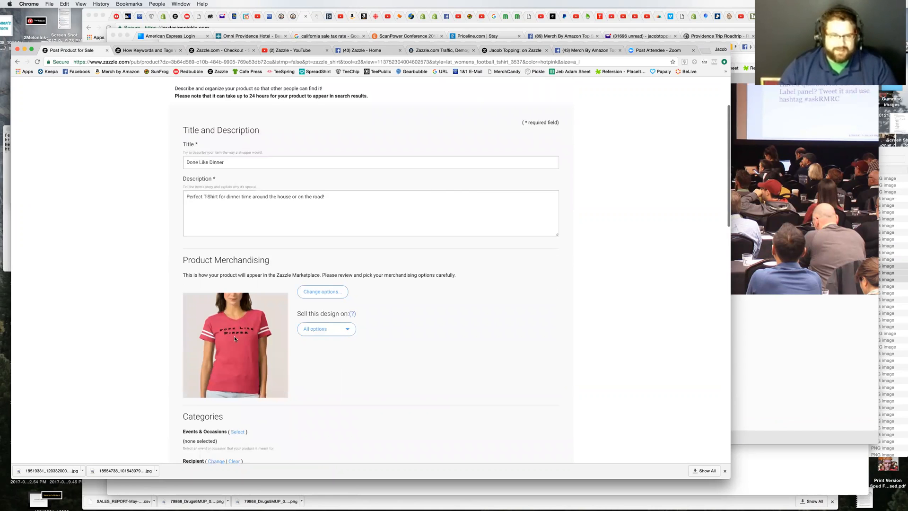
{"action": "scroll", "coordinate": [151, 340], "scroll_direction": "down", "scroll_amount": 10}
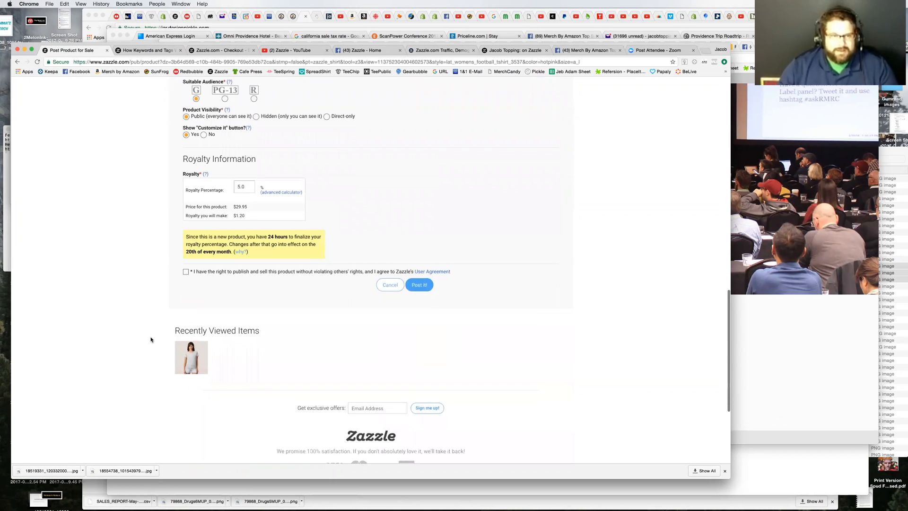
{"action": "double_click", "coordinate": [245, 184]}
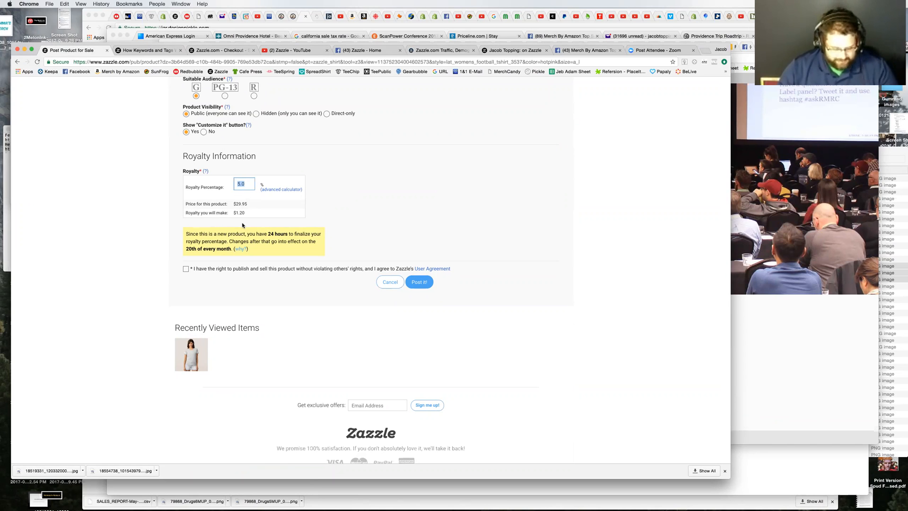
{"action": "type", "text": "6"}
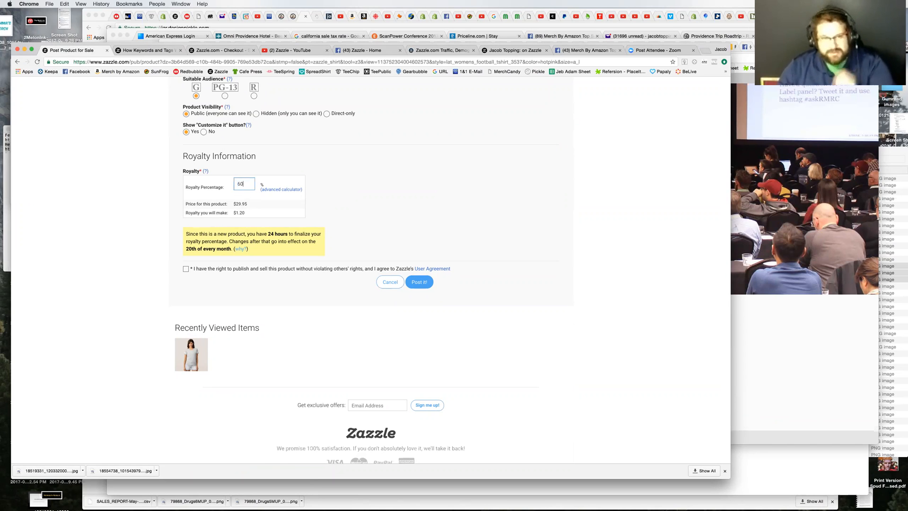
{"action": "type", "text": "0"}
{"action": "key", "text": "Tab"}
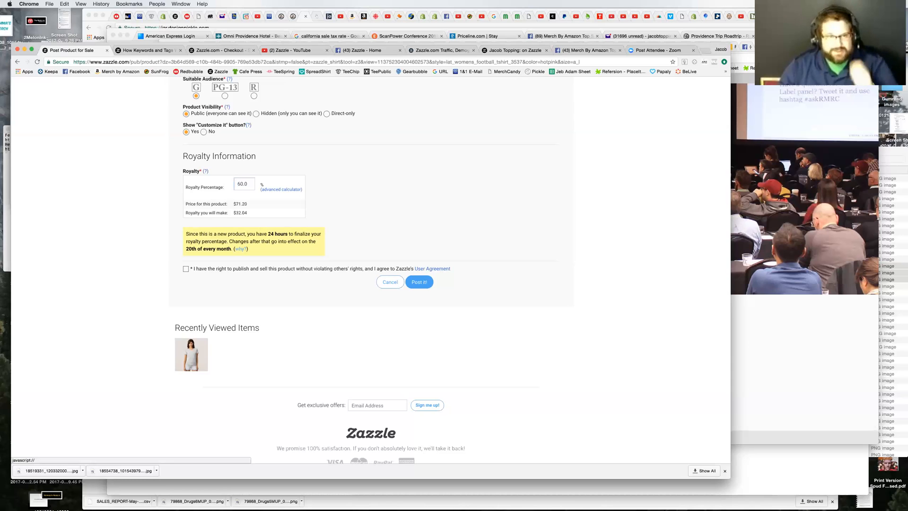
{"action": "left_click", "coordinate": [235, 184]}
{"action": "left_click_drag", "start_coordinate": [246, 185], "coordinate": [227, 182]}
{"action": "type", "text": "70"}
{"action": "key", "text": "Tab"}
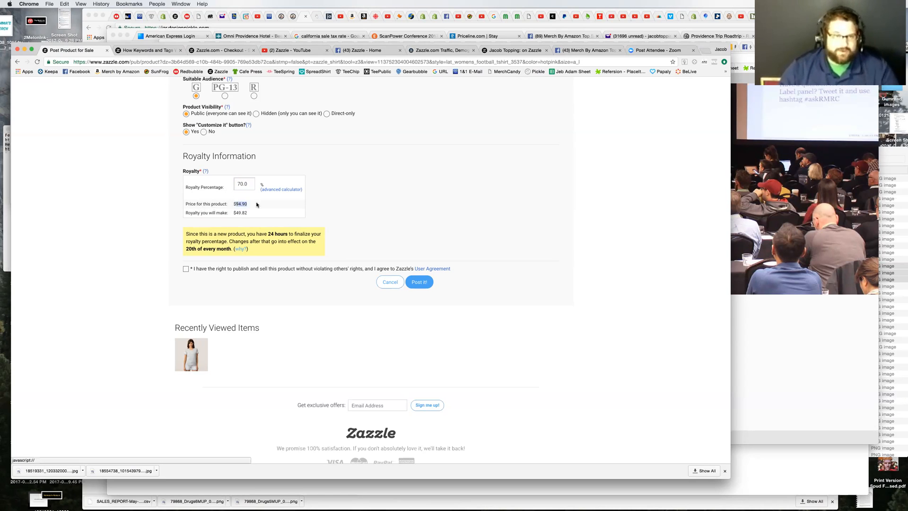
Step: Reset the royalty percentage to 5
{"action": "left_click", "coordinate": [235, 183]}
{"action": "left_click_drag", "start_coordinate": [248, 185], "coordinate": [232, 183]}
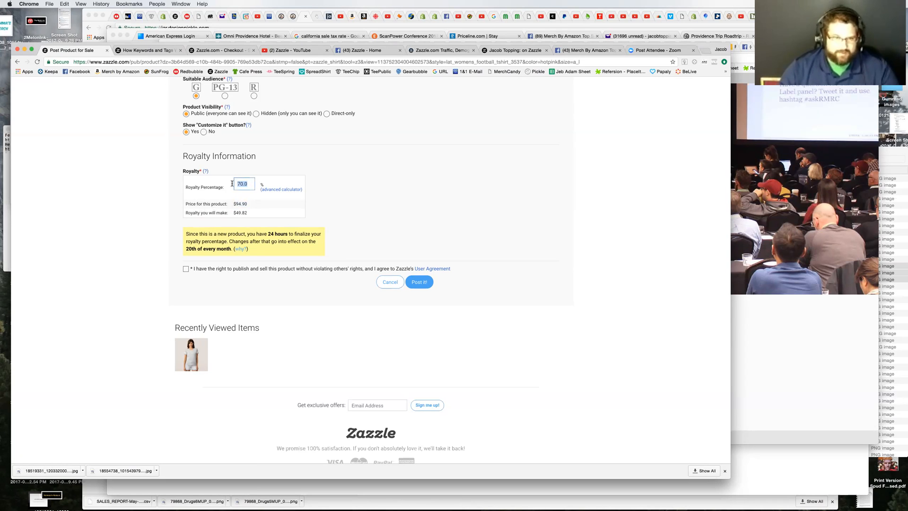
{"action": "type", "text": "5"}
{"action": "key", "text": "Tab"}
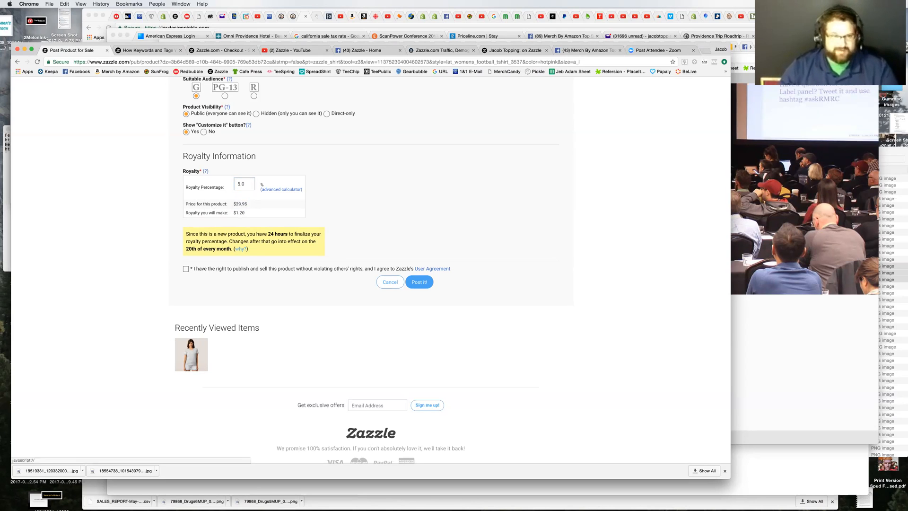
Step: Try out higher royalty percentages for the T-shirt, ending at 21
{"action": "left_click", "coordinate": [240, 183]}
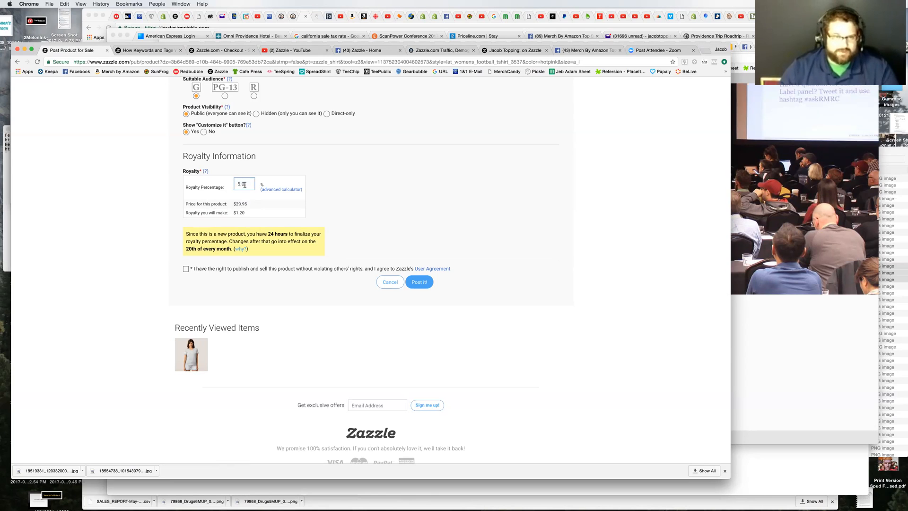
{"action": "left_click_drag", "start_coordinate": [240, 183], "coordinate": [232, 182]}
{"action": "type", "text": "1"}
{"action": "left_click", "coordinate": [242, 205]}
{"action": "left_click_drag", "start_coordinate": [248, 183], "coordinate": [233, 183]}
{"action": "type", "text": "2"}
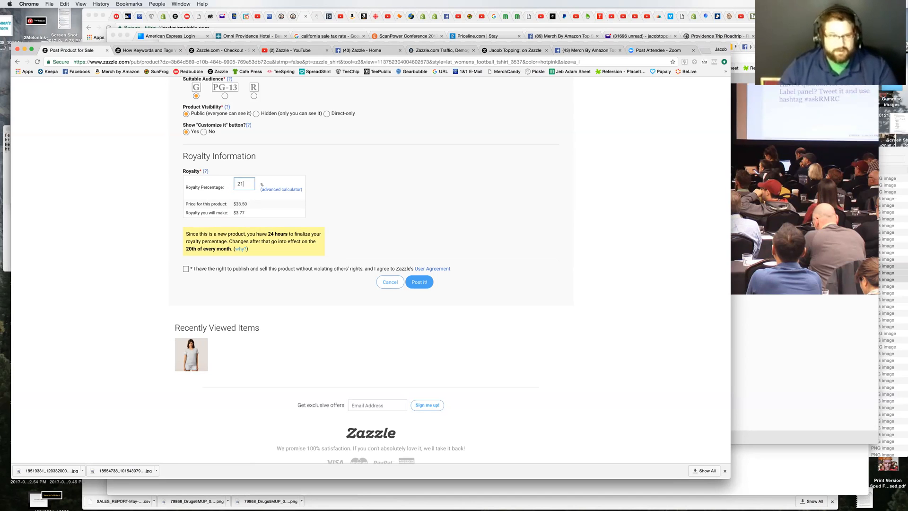
{"action": "type", "text": "1"}
{"action": "left_click", "coordinate": [241, 206]}
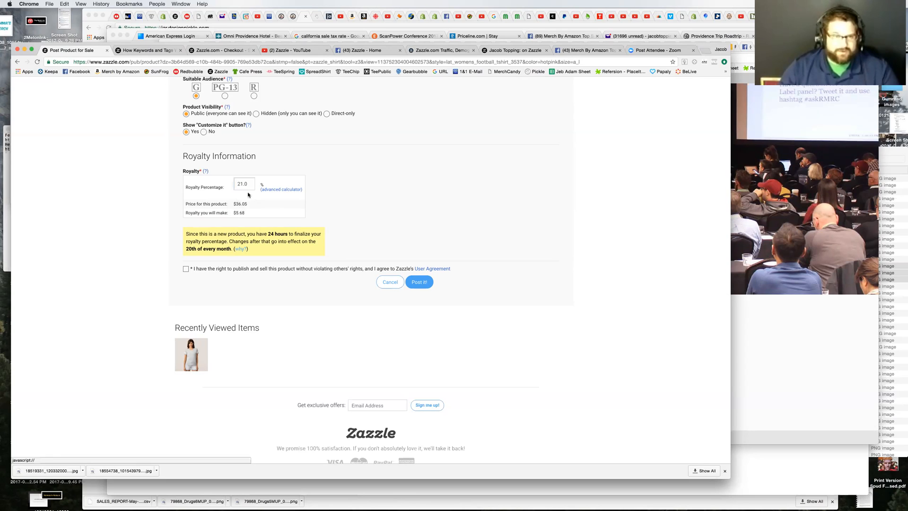
Step: Set the T-shirt's royalty percentage to 19
{"action": "left_click_drag", "start_coordinate": [247, 184], "coordinate": [233, 186]}
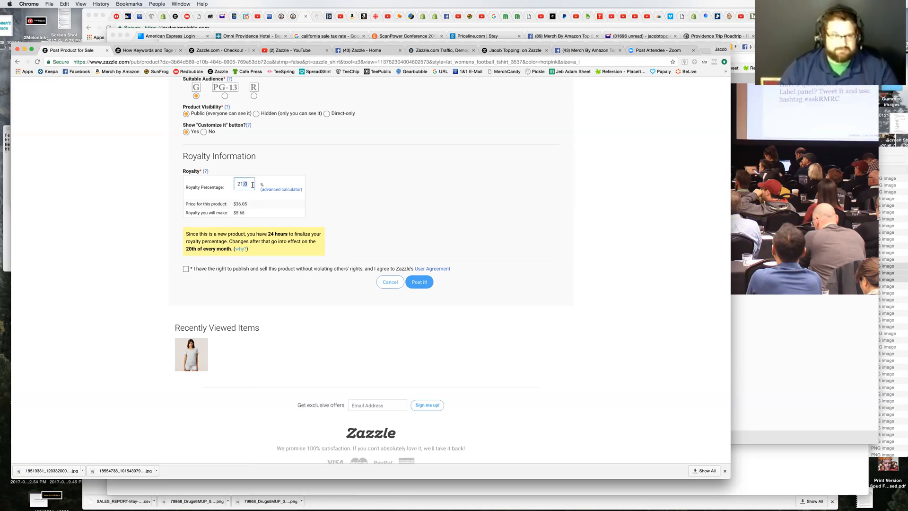
{"action": "type", "text": "19"}
{"action": "left_click", "coordinate": [235, 211]}
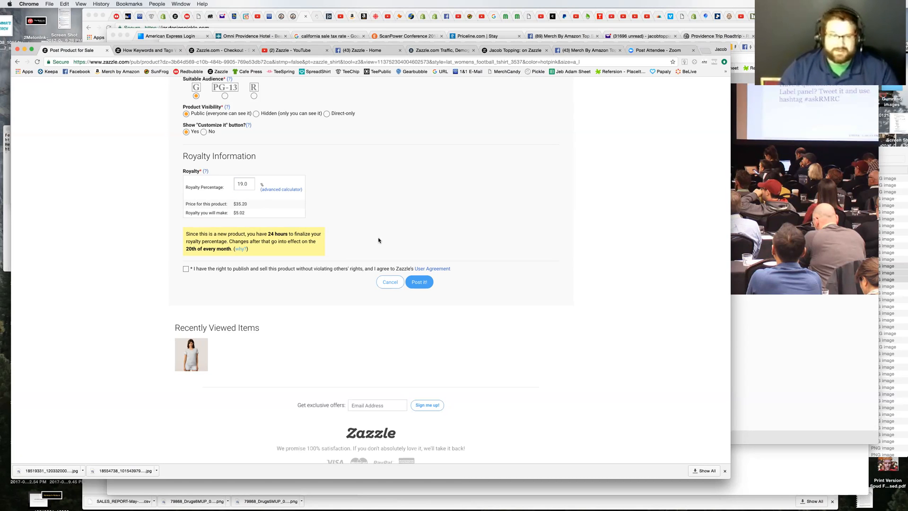
{"action": "left_click_drag", "start_coordinate": [257, 212], "coordinate": [300, 209]}
{"action": "left_click", "coordinate": [494, 241]}
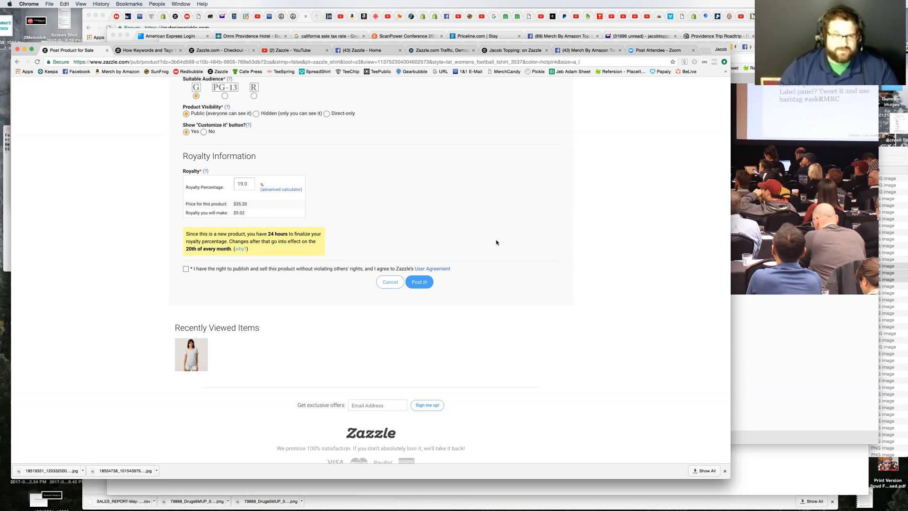
Step: Review the completed form, accept the publishing rights and User Agreement statement, and post the product for sale
{"action": "scroll", "coordinate": [496, 242], "scroll_direction": "up", "scroll_amount": 20}
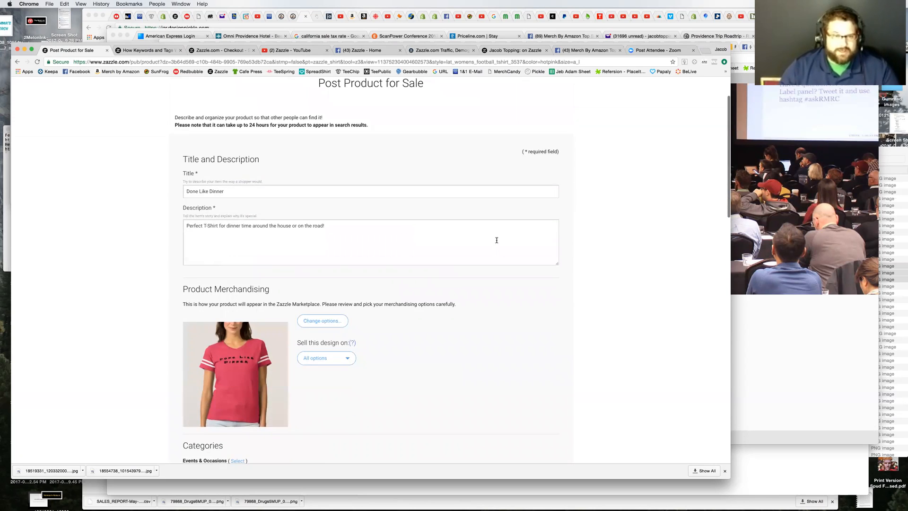
{"action": "scroll", "coordinate": [496, 242], "scroll_direction": "down", "scroll_amount": 5}
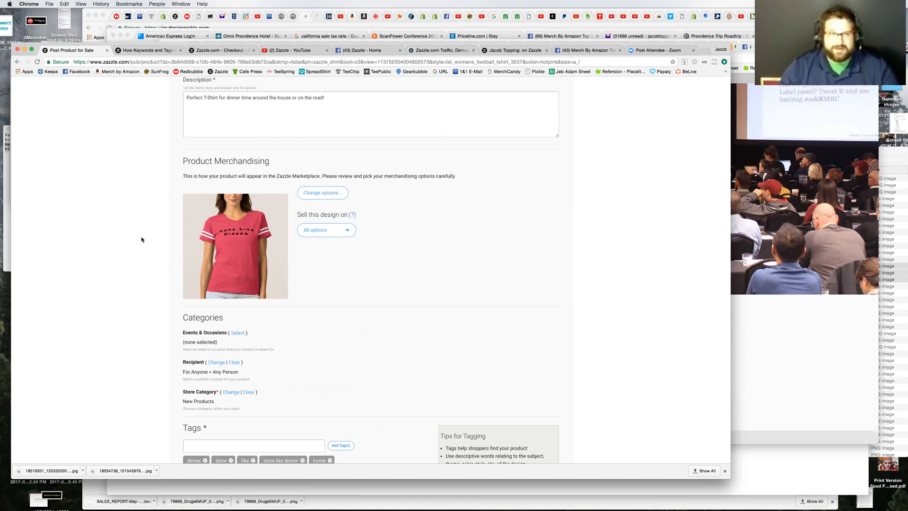
{"action": "scroll", "coordinate": [141, 279], "scroll_direction": "down", "scroll_amount": 8}
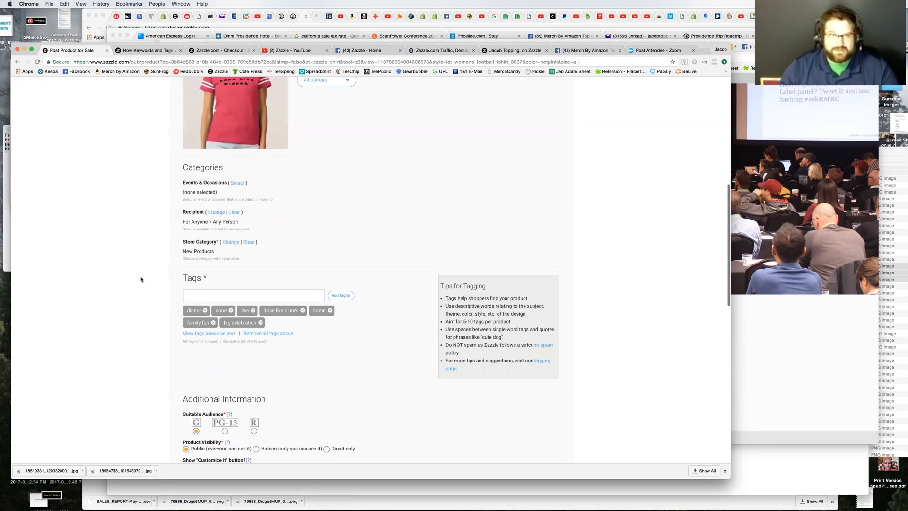
{"action": "scroll", "coordinate": [140, 279], "scroll_direction": "up", "scroll_amount": 3}
{"action": "scroll", "coordinate": [140, 279], "scroll_direction": "up", "scroll_amount": 4}
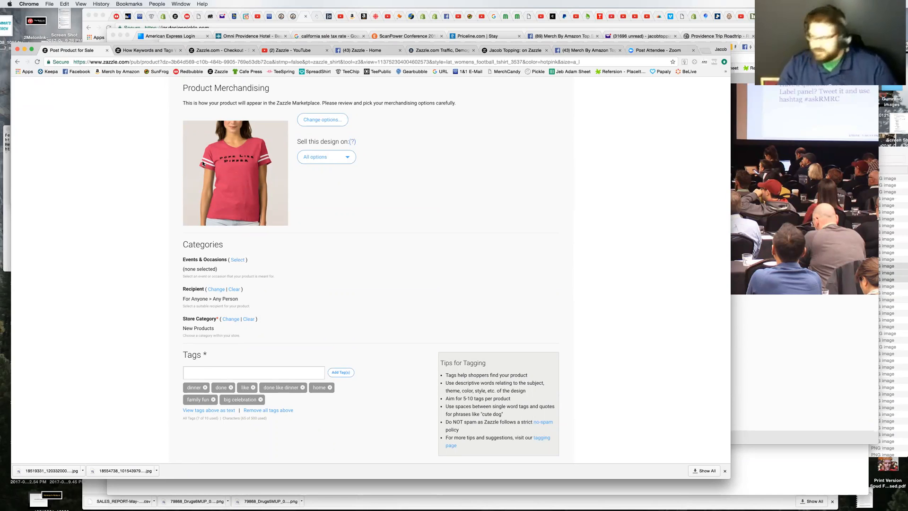
{"action": "scroll", "coordinate": [133, 223], "scroll_direction": "down", "scroll_amount": 10}
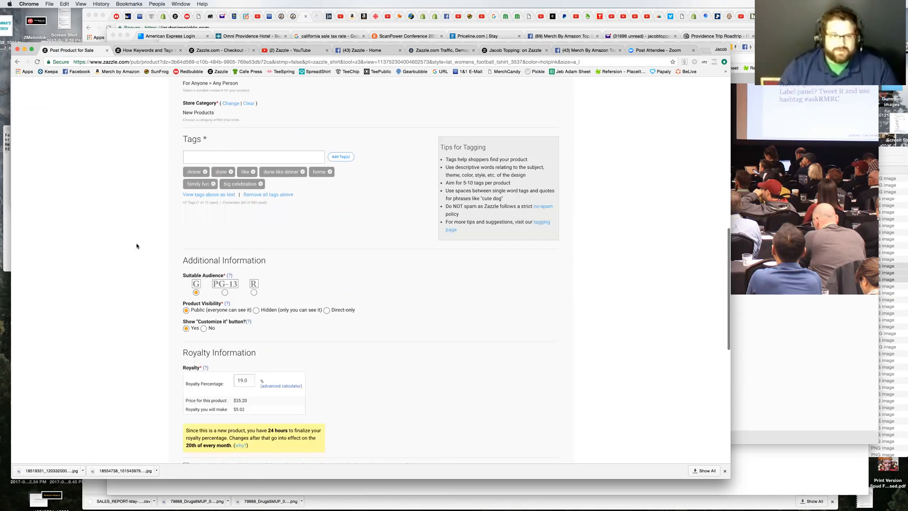
{"action": "scroll", "coordinate": [138, 249], "scroll_direction": "down", "scroll_amount": 2}
{"action": "left_click", "coordinate": [186, 273]}
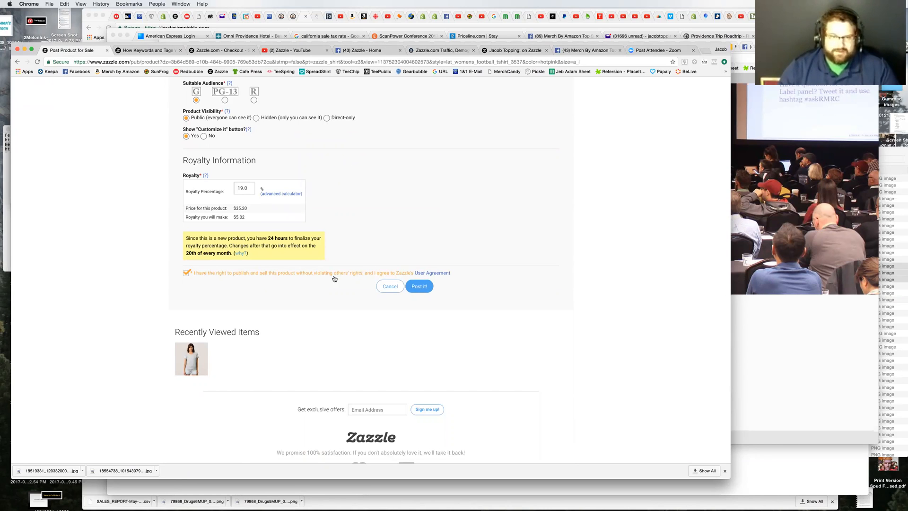
{"action": "left_click", "coordinate": [423, 288]}
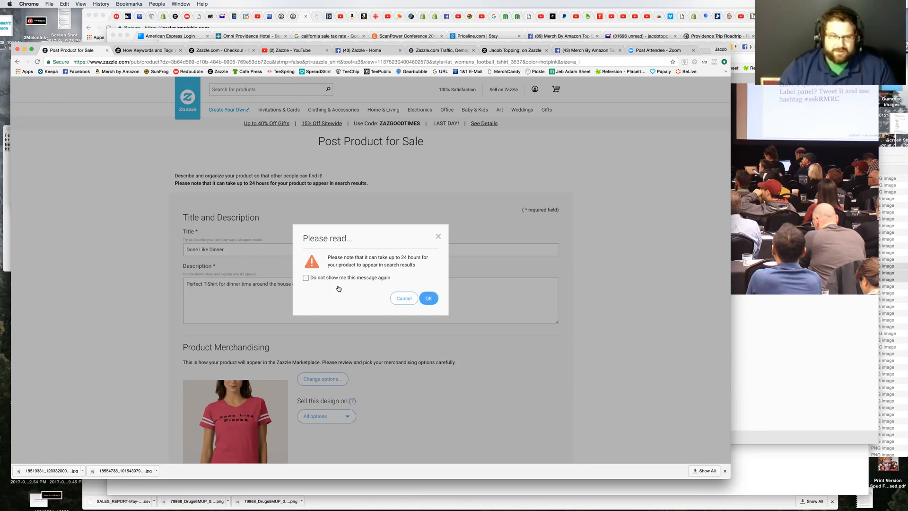
{"action": "left_click", "coordinate": [426, 298]}
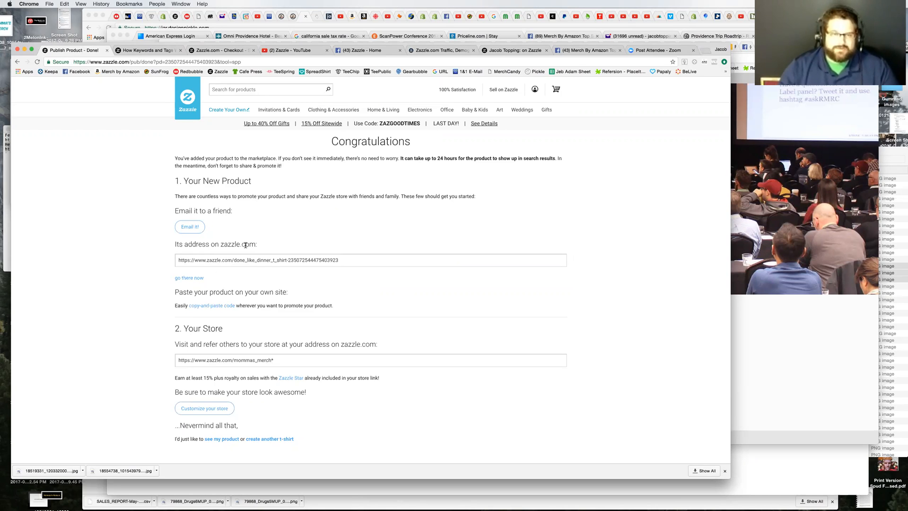
Step: Copy the new product's Zazzle address and open it in a new browser tab
{"action": "left_click", "coordinate": [270, 263]}
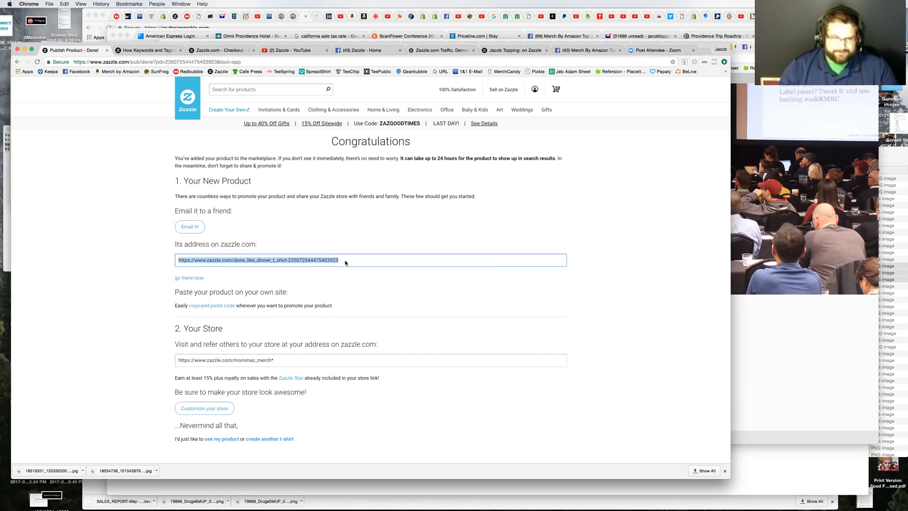
{"action": "right_click", "coordinate": [324, 261]}
{"action": "left_click", "coordinate": [333, 274]}
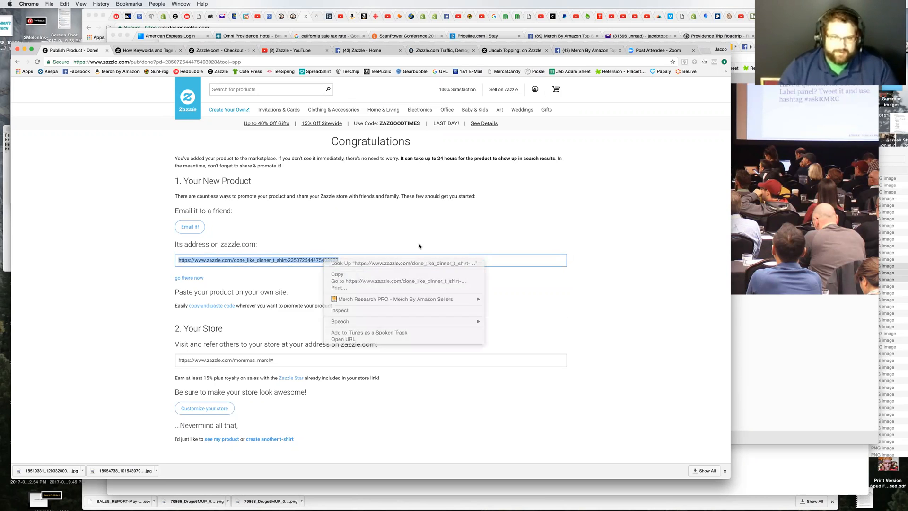
{"action": "left_click", "coordinate": [706, 50]}
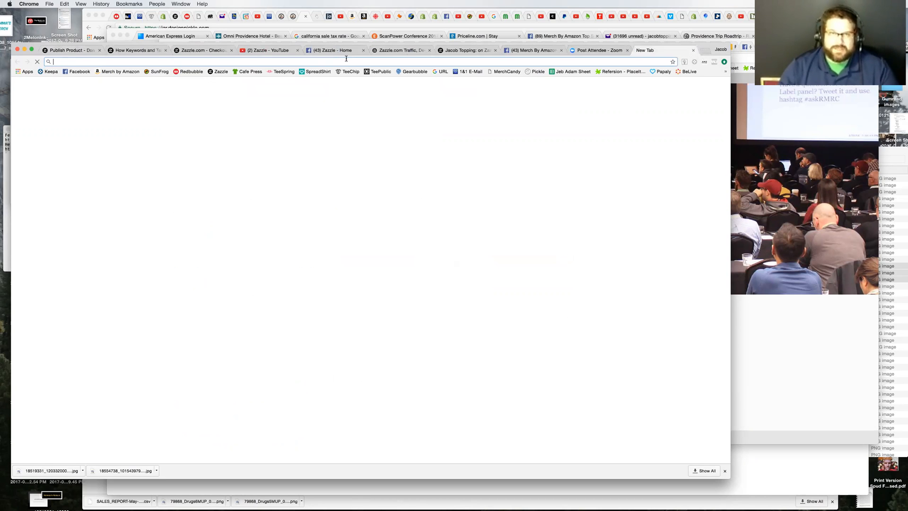
{"action": "right_click", "coordinate": [344, 64]}
{"action": "left_click", "coordinate": [355, 80]}
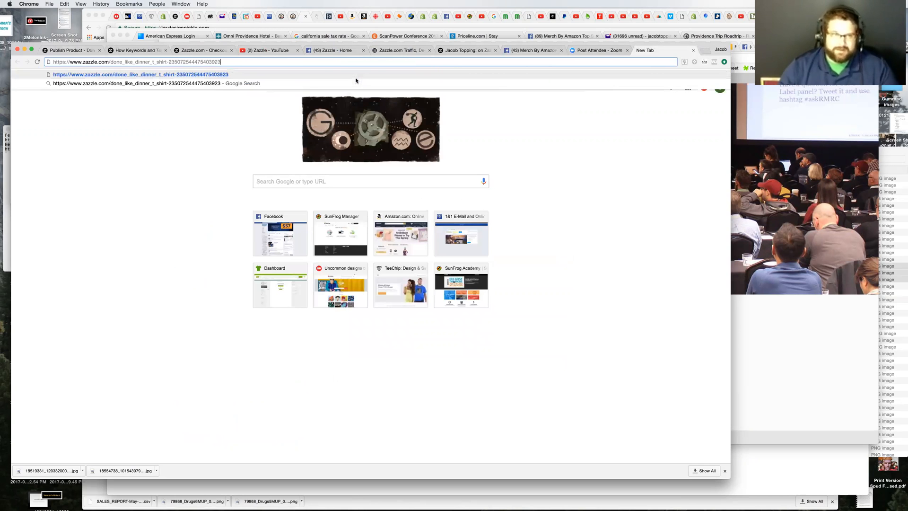
{"action": "key", "text": "Return"}
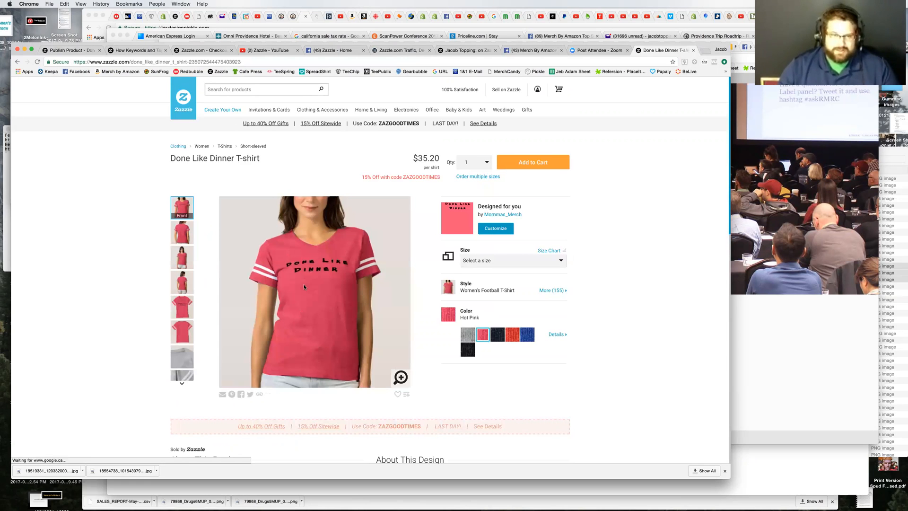
Step: Select size Adult XL, browse the women's styles, and preview the design on the Women's Basic Hooded style
{"action": "left_click", "coordinate": [478, 261]}
{"action": "left_click", "coordinate": [473, 316]}
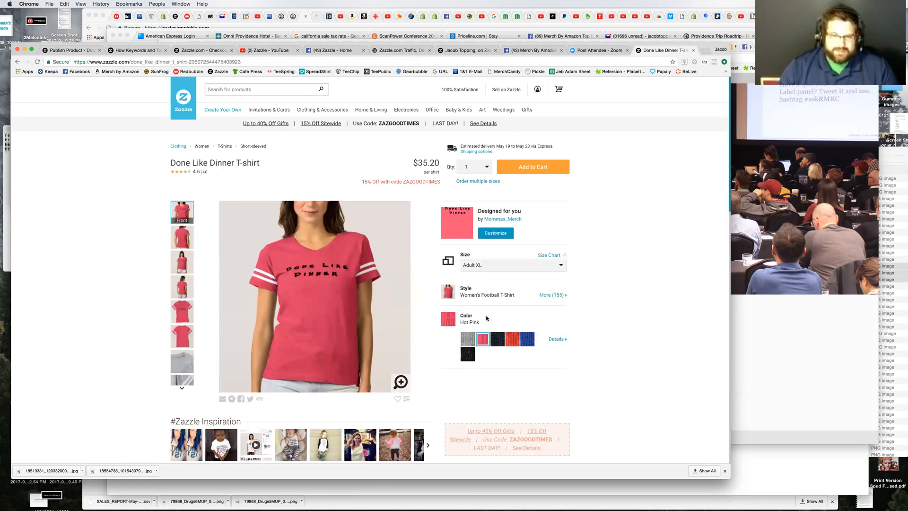
{"action": "left_click", "coordinate": [552, 295]}
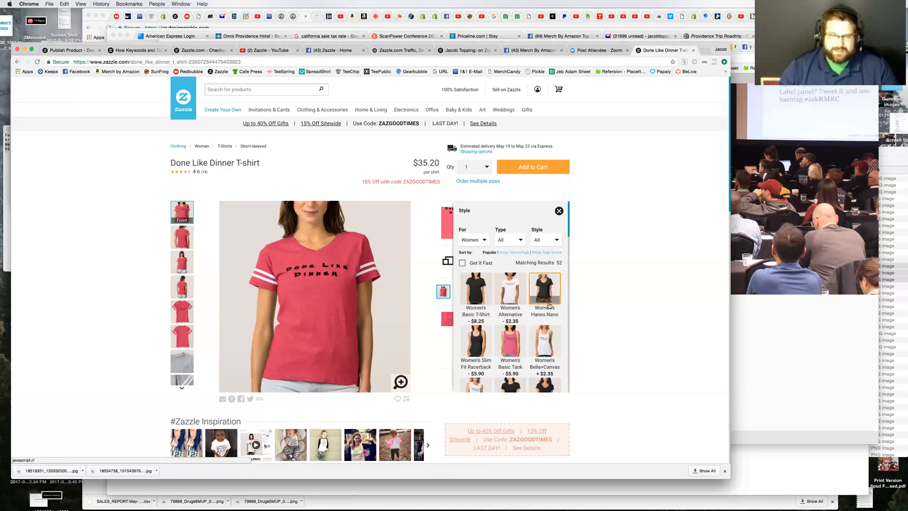
{"action": "scroll", "coordinate": [549, 303], "scroll_direction": "down", "scroll_amount": 5}
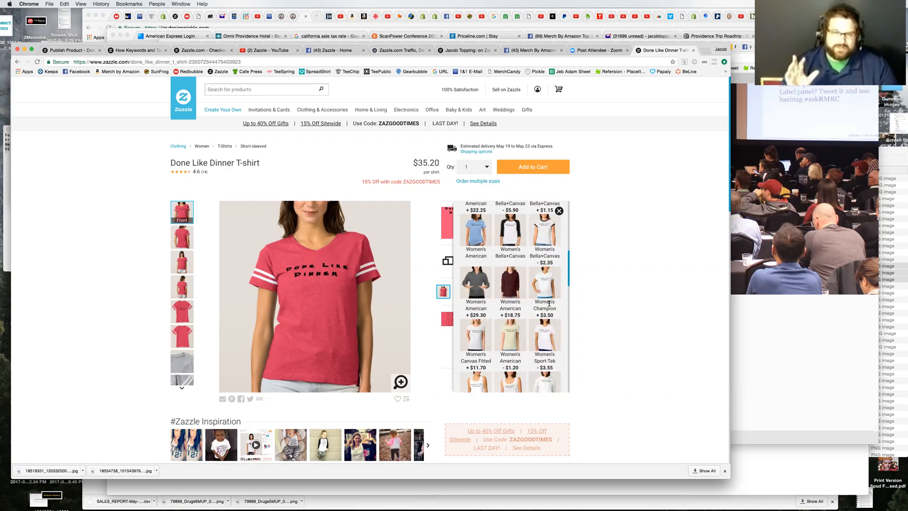
{"action": "scroll", "coordinate": [549, 303], "scroll_direction": "down", "scroll_amount": 5}
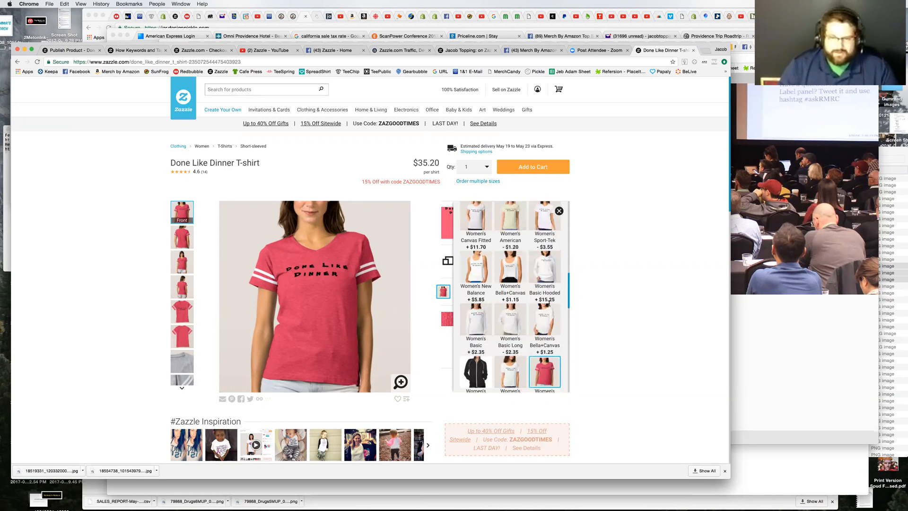
{"action": "scroll", "coordinate": [499, 297], "scroll_direction": "up", "scroll_amount": 3}
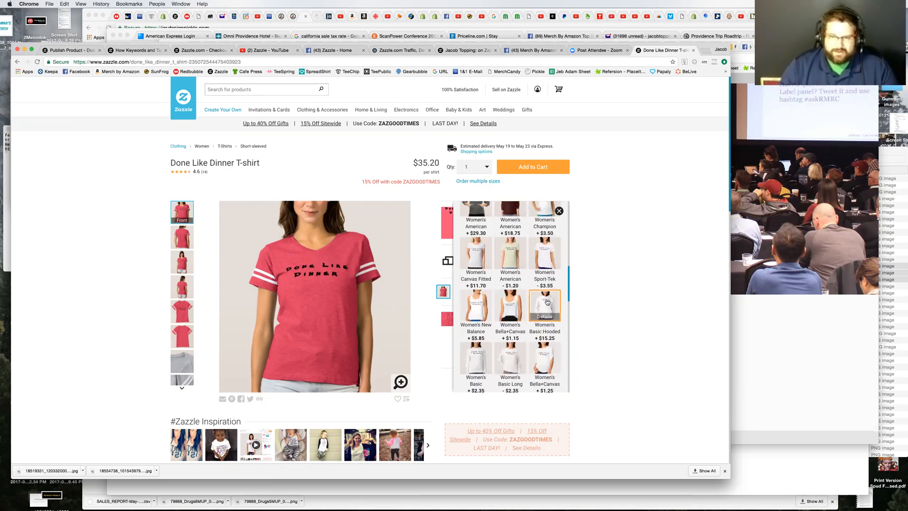
{"action": "left_click", "coordinate": [547, 302]}
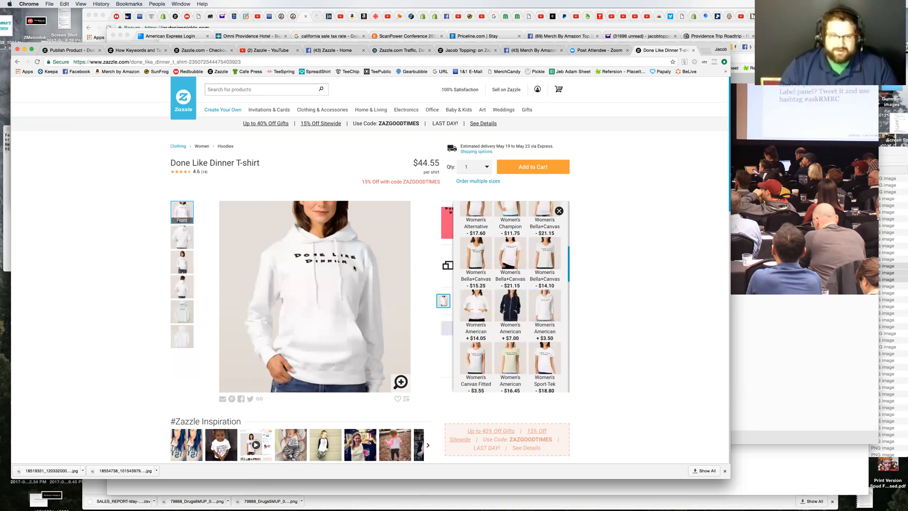
Step: Preview the design on the Women's Basic T-Shirt and check its price and the other styles' price differences
{"action": "scroll", "coordinate": [539, 307], "scroll_direction": "down", "scroll_amount": 5}
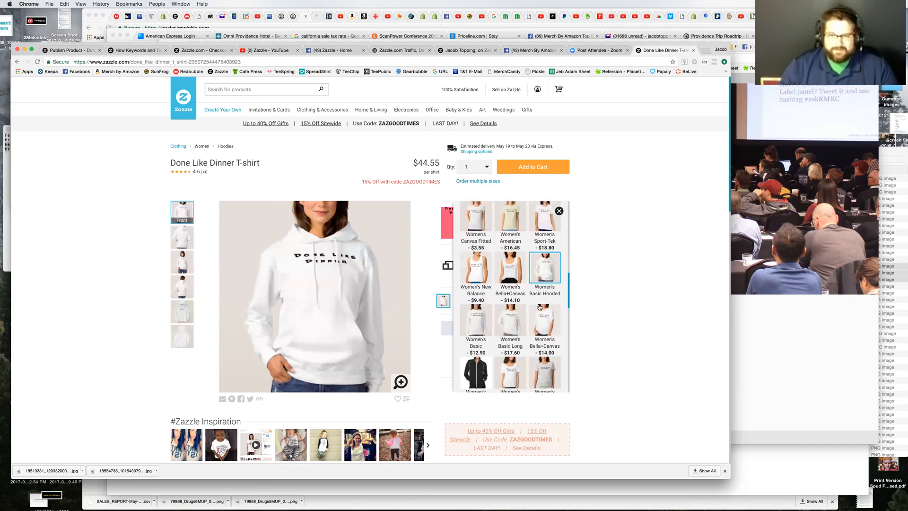
{"action": "scroll", "coordinate": [540, 307], "scroll_direction": "up", "scroll_amount": 8}
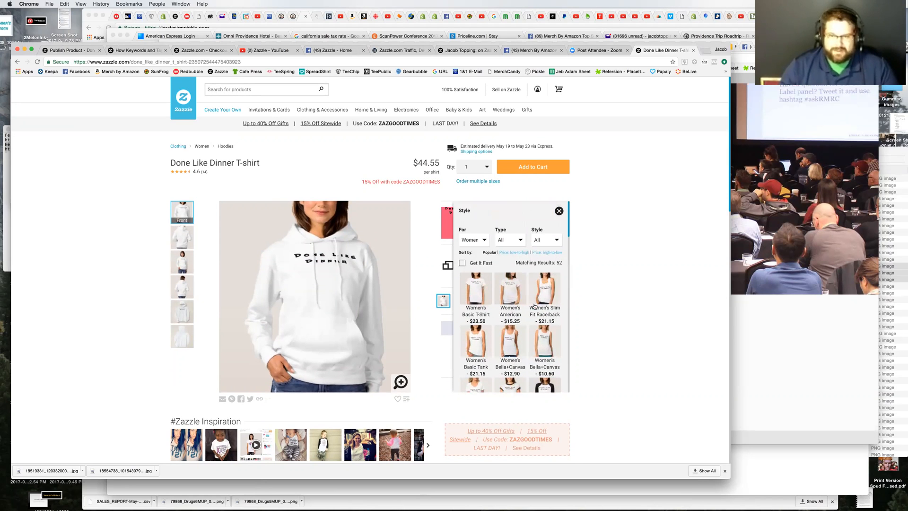
{"action": "left_click", "coordinate": [473, 294]}
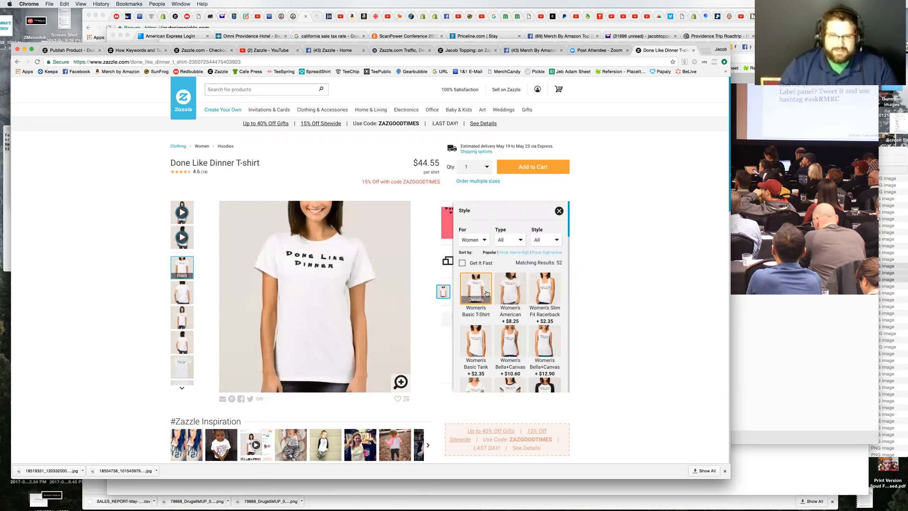
{"action": "double_click", "coordinate": [430, 163]}
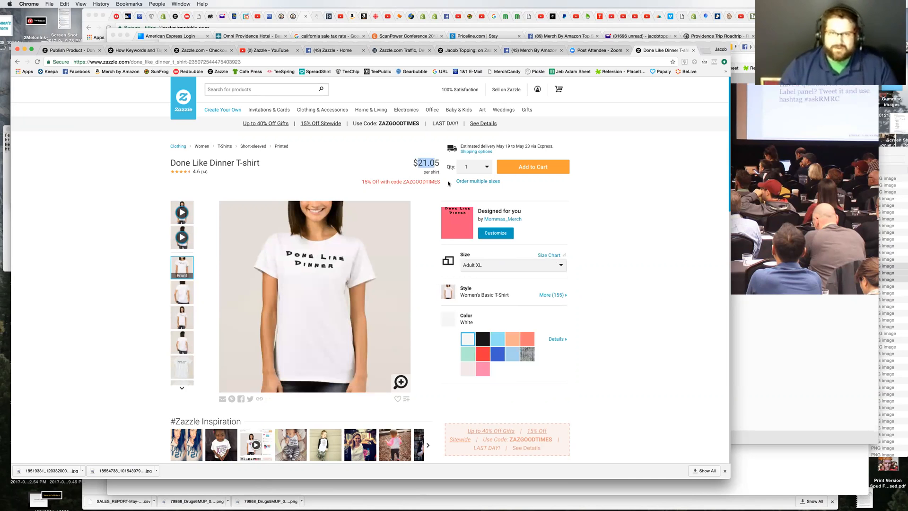
{"action": "left_click", "coordinate": [553, 295]}
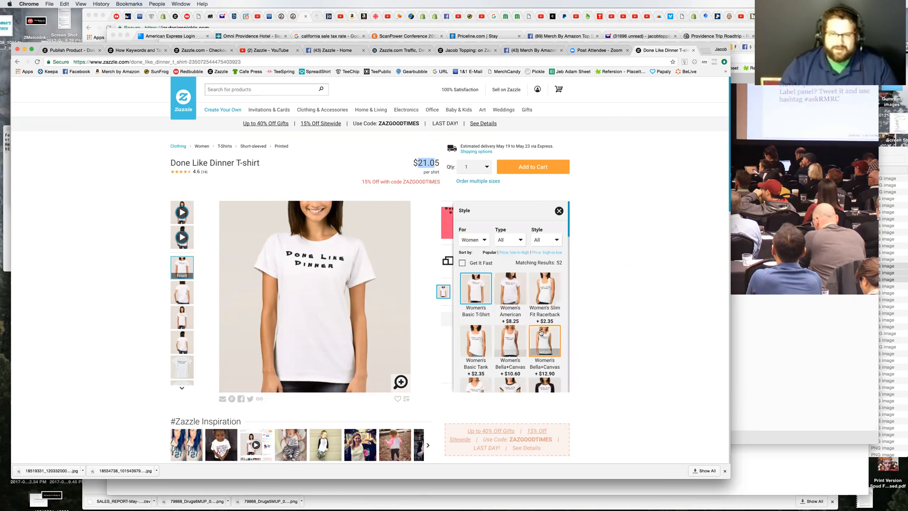
{"action": "left_click", "coordinate": [585, 279]}
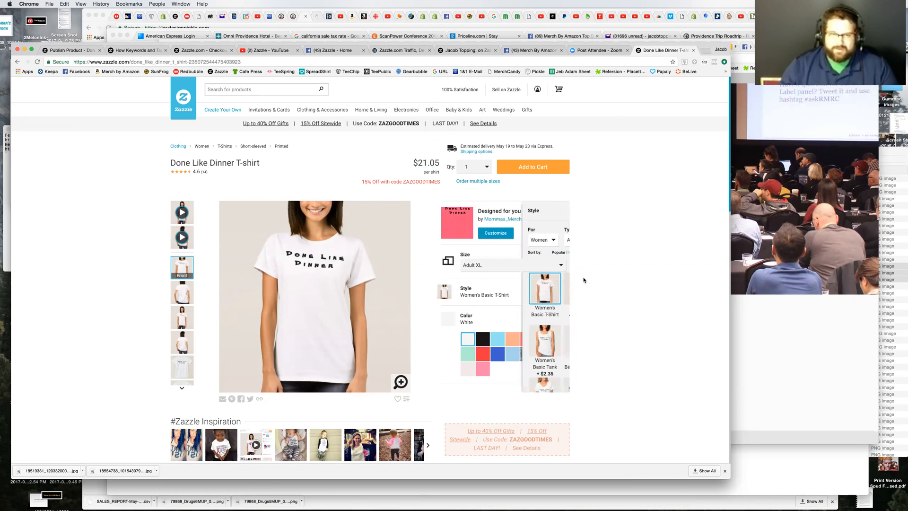
Step: Close the product page and start creating another T-shirt from the publishing confirmation page
{"action": "left_click", "coordinate": [693, 51]}
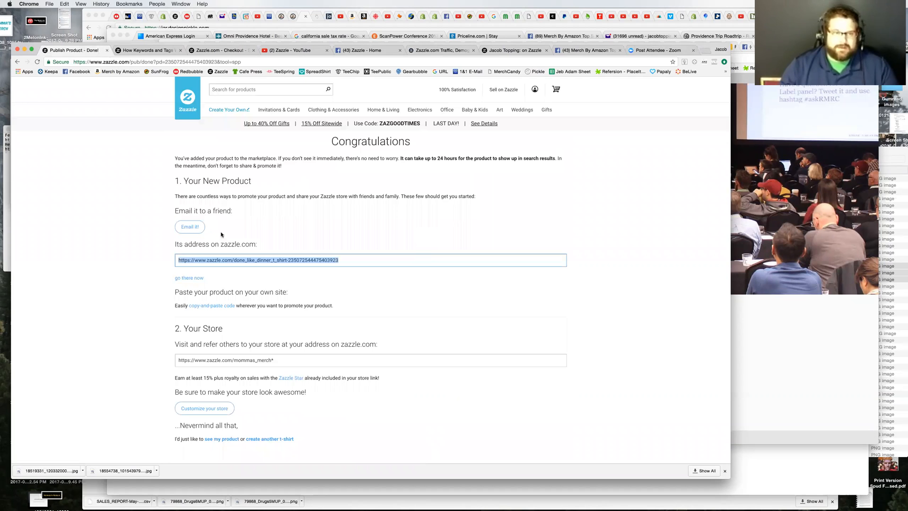
{"action": "left_click", "coordinate": [150, 270]}
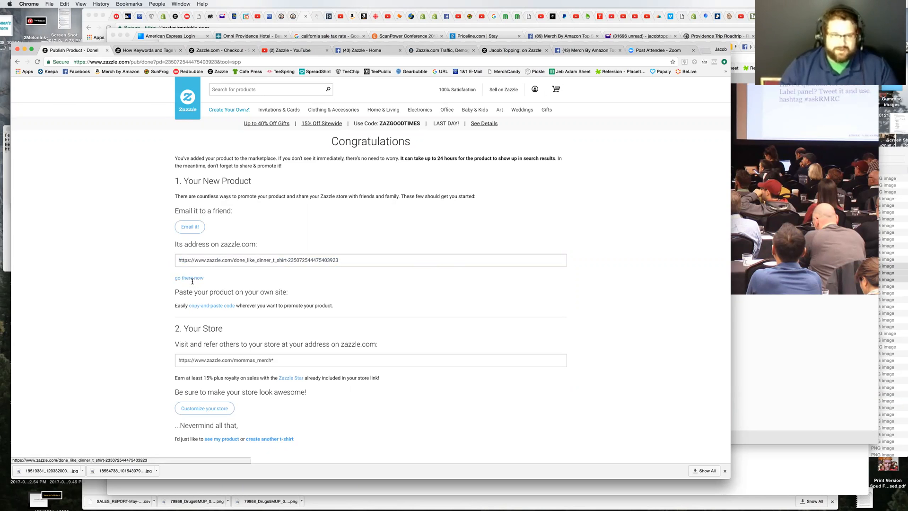
{"action": "scroll", "coordinate": [396, 304], "scroll_direction": "down", "scroll_amount": 5}
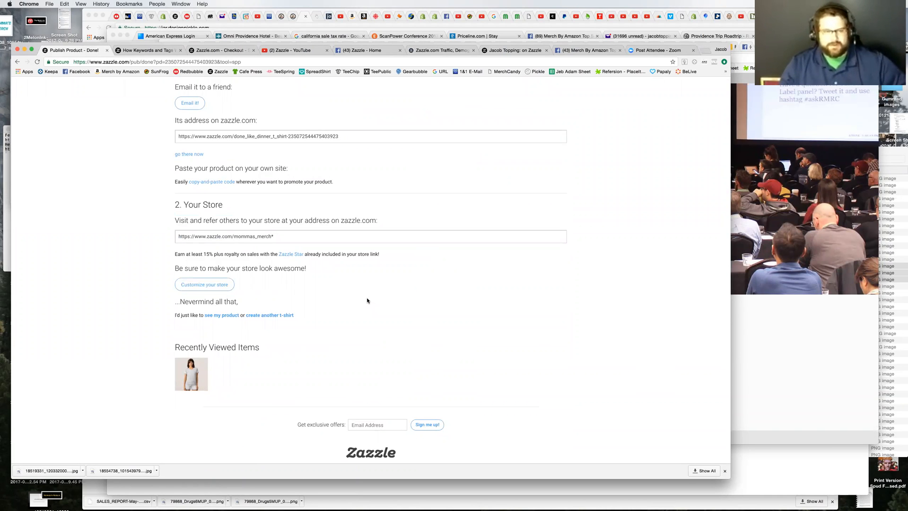
{"action": "scroll", "coordinate": [361, 301], "scroll_direction": "up", "scroll_amount": 1}
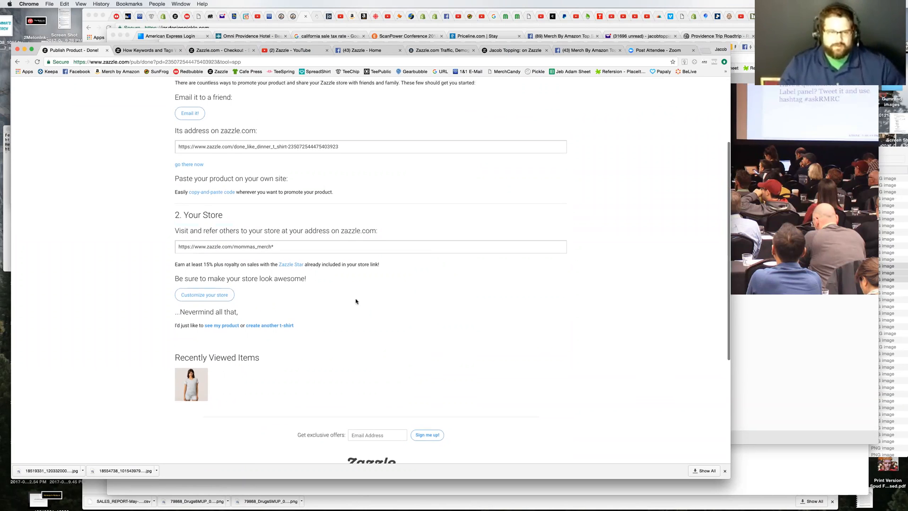
{"action": "left_click", "coordinate": [252, 324]}
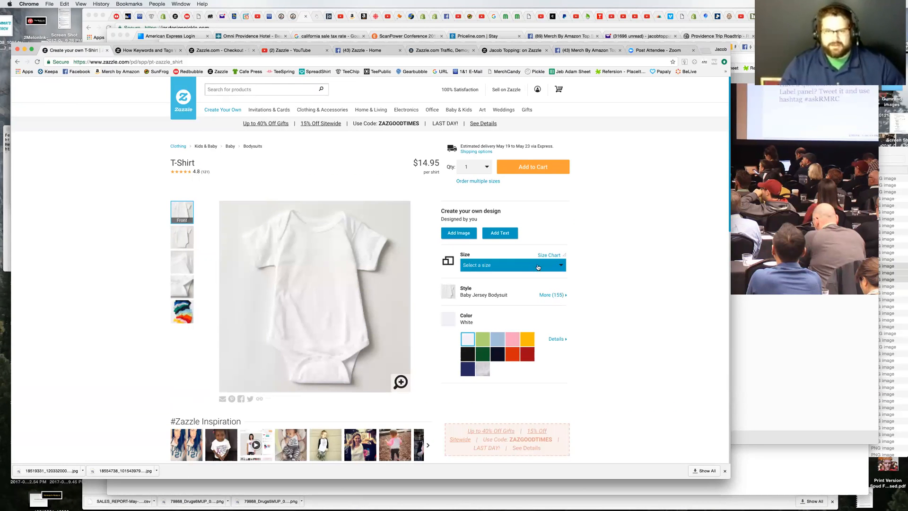
Step: Open the blank product's style choices and look through the For, Type and Style filter options
{"action": "left_click", "coordinate": [548, 297]}
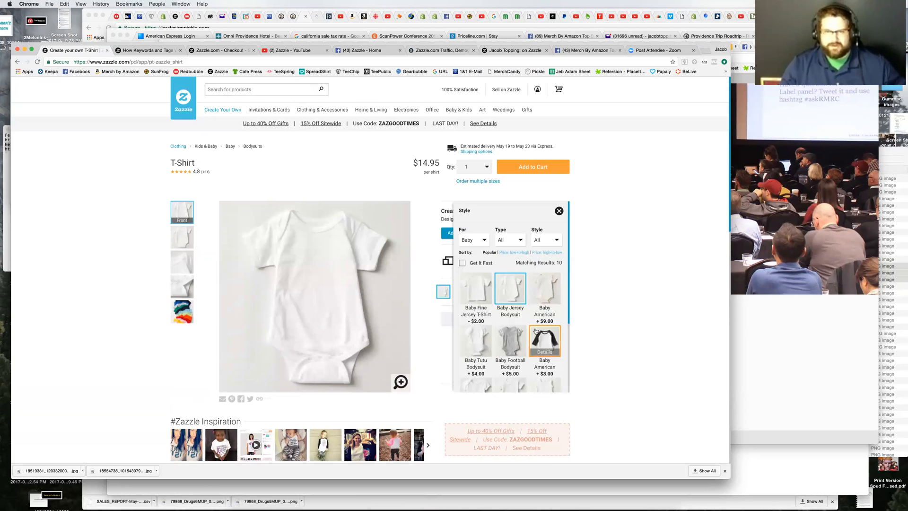
{"action": "left_click", "coordinate": [473, 241]}
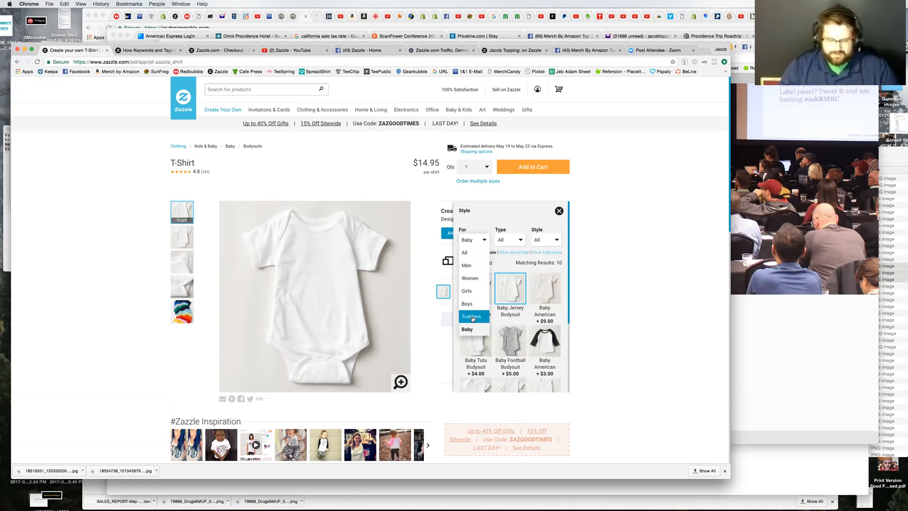
{"action": "left_click", "coordinate": [519, 241]}
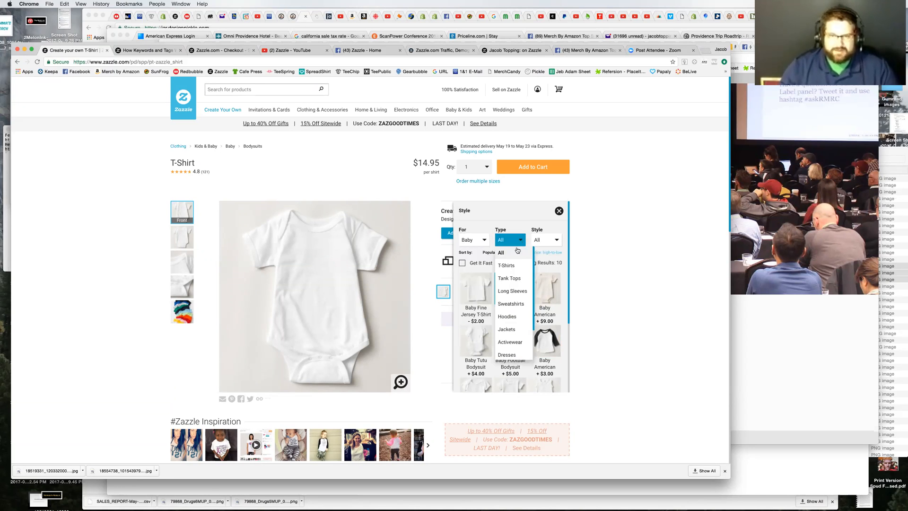
{"action": "scroll", "coordinate": [517, 312], "scroll_direction": "down", "scroll_amount": 4}
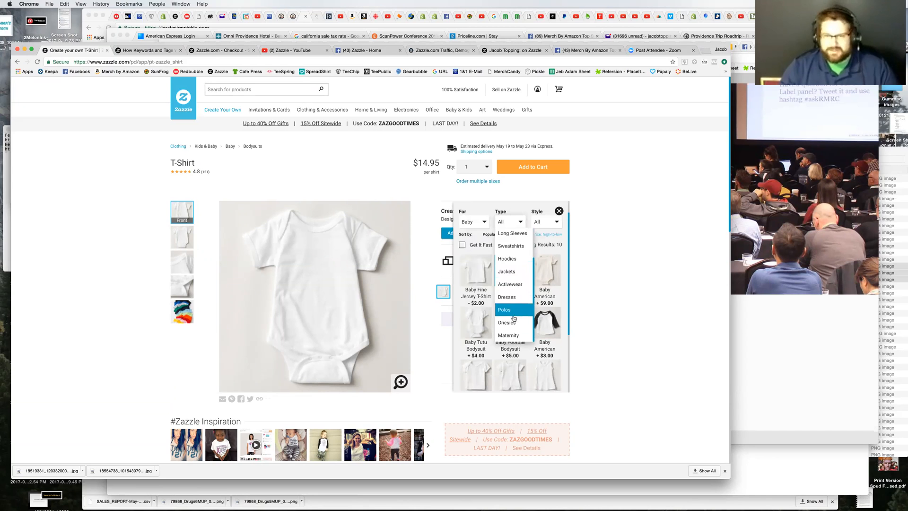
{"action": "left_click", "coordinate": [545, 222]}
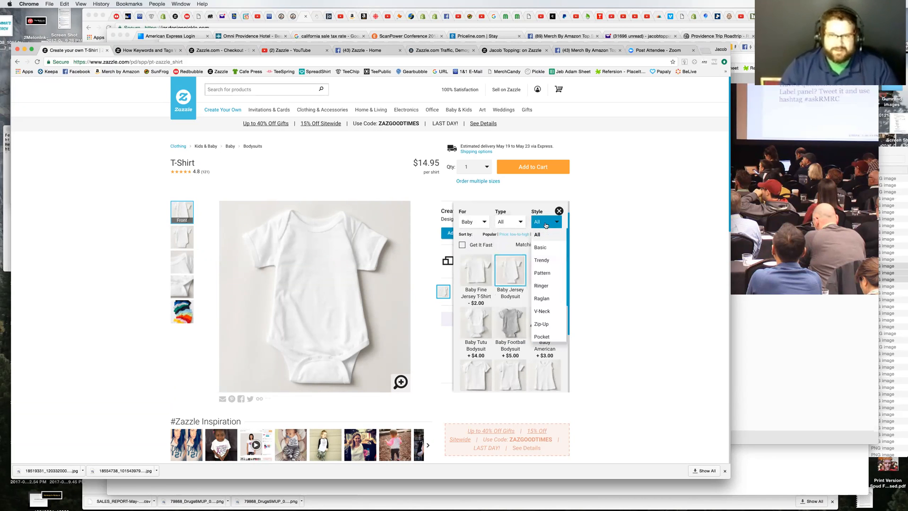
{"action": "scroll", "coordinate": [549, 274], "scroll_direction": "down", "scroll_amount": 3}
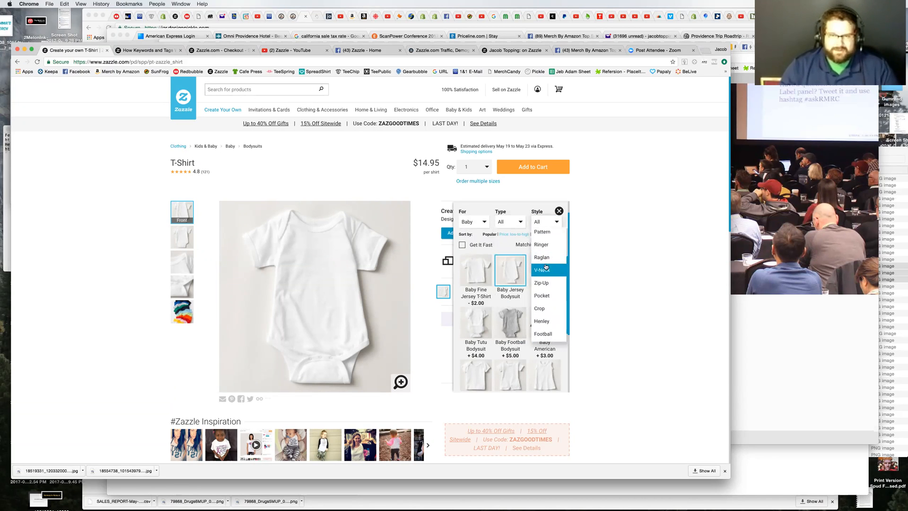
Step: Filter the styles to men's ringer T-shirts and choose the Men's Basic Ringer T-Shirt
{"action": "left_click", "coordinate": [546, 245]}
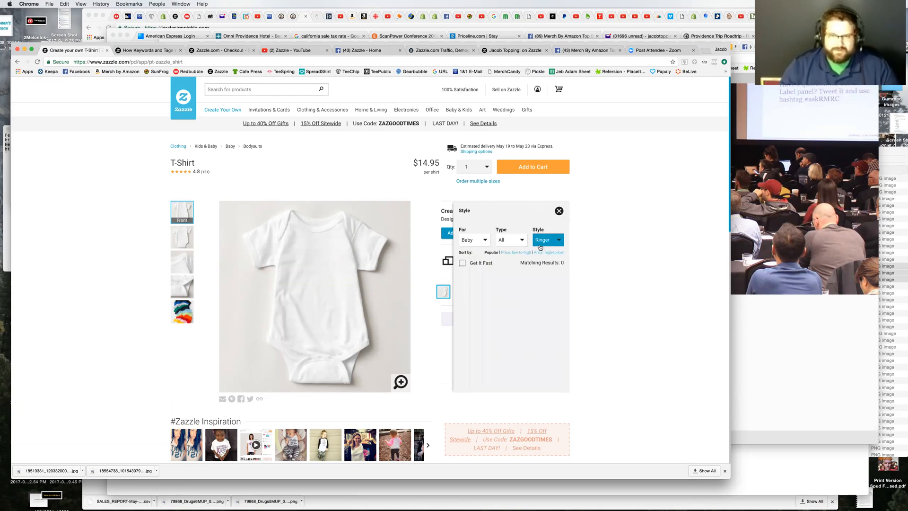
{"action": "left_click", "coordinate": [507, 242]}
{"action": "left_click", "coordinate": [505, 265]}
{"action": "left_click", "coordinate": [488, 242]}
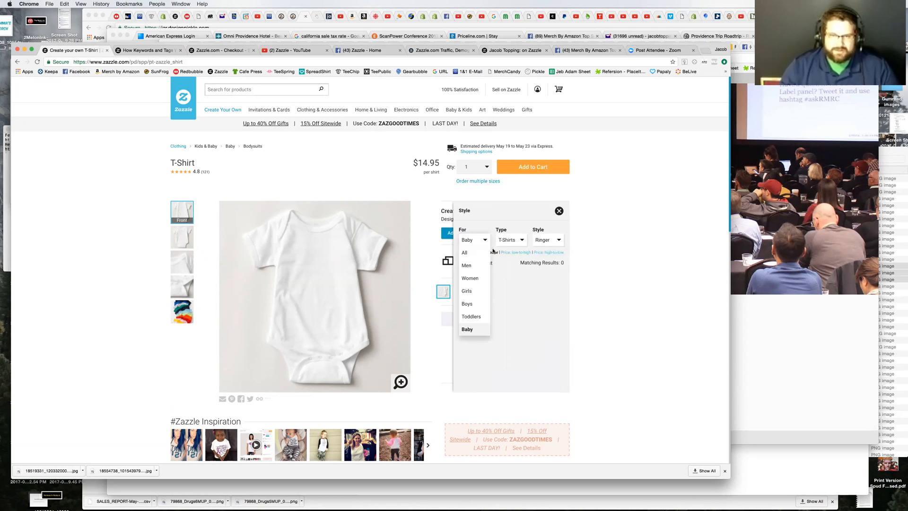
{"action": "left_click", "coordinate": [476, 265]}
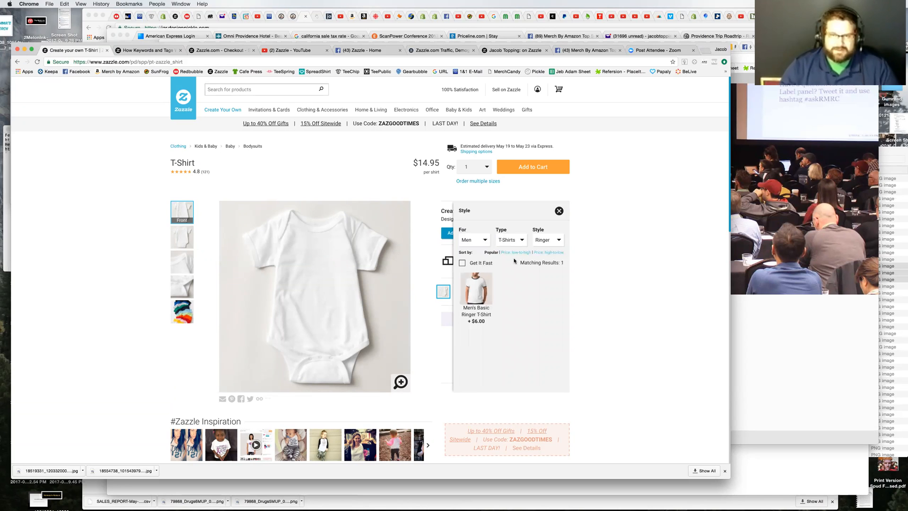
{"action": "left_click", "coordinate": [489, 278]}
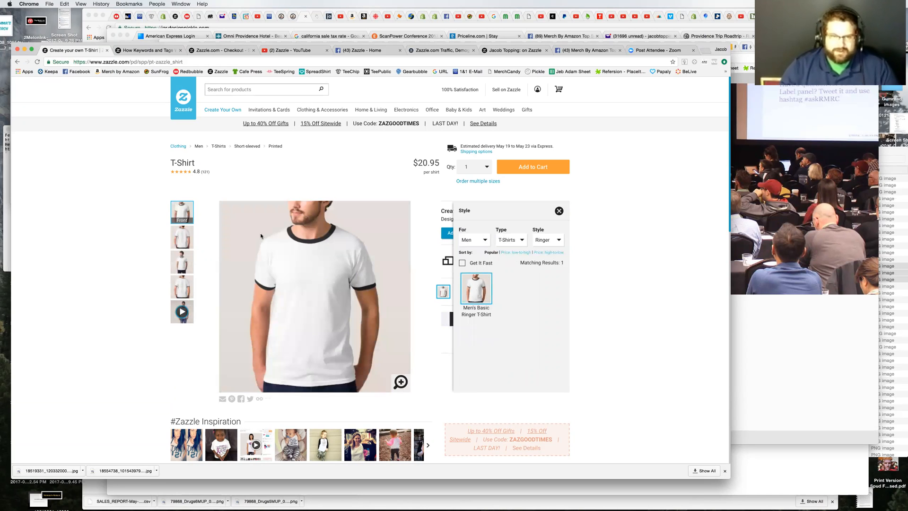
Step: Check the Trendy styles for men, first among T-shirts and across all types, and close the style choices
{"action": "left_click", "coordinate": [544, 240]}
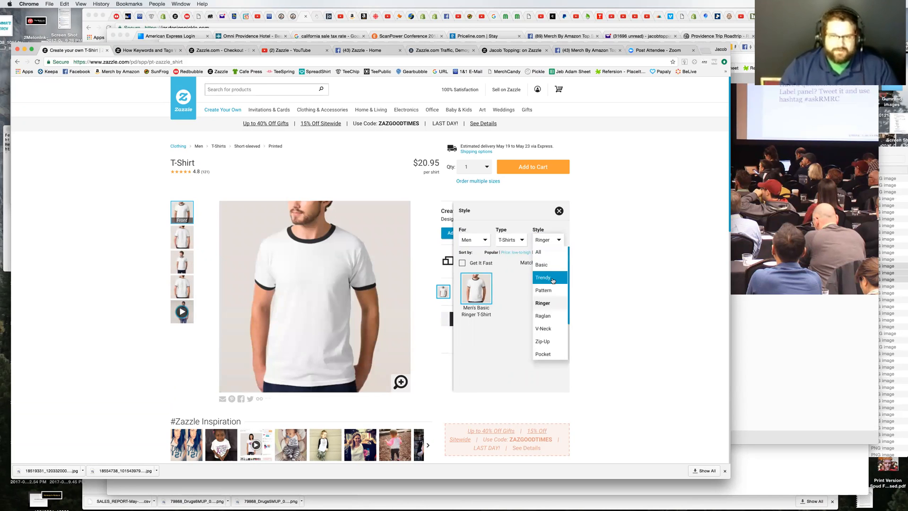
{"action": "left_click", "coordinate": [552, 279]}
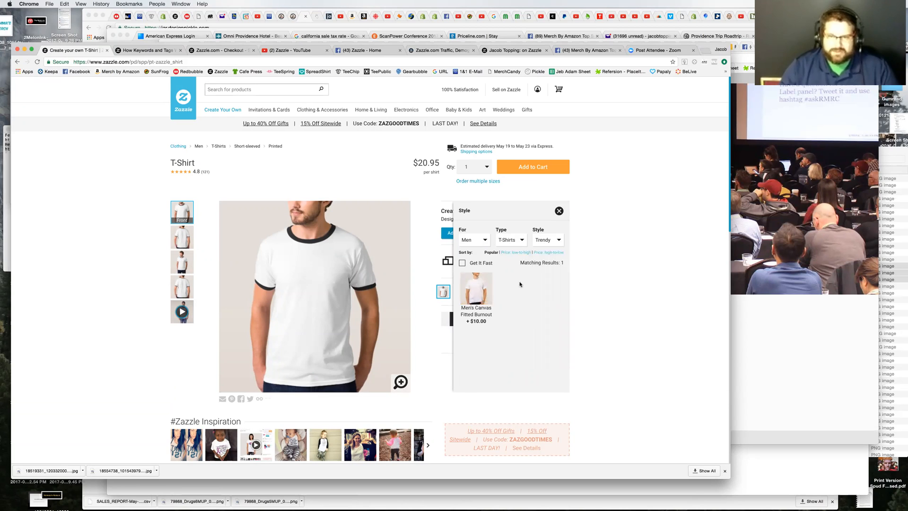
{"action": "left_click", "coordinate": [523, 240]}
{"action": "left_click", "coordinate": [508, 252]}
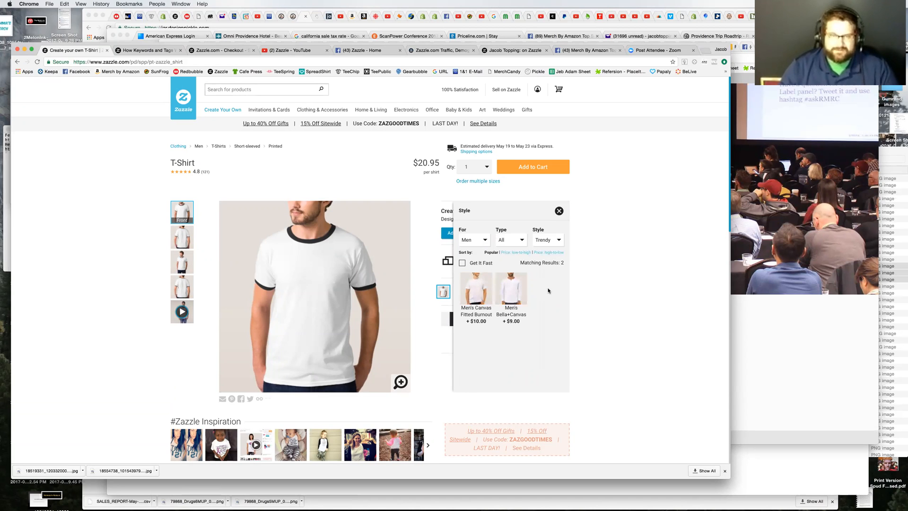
{"action": "left_click", "coordinate": [601, 291]}
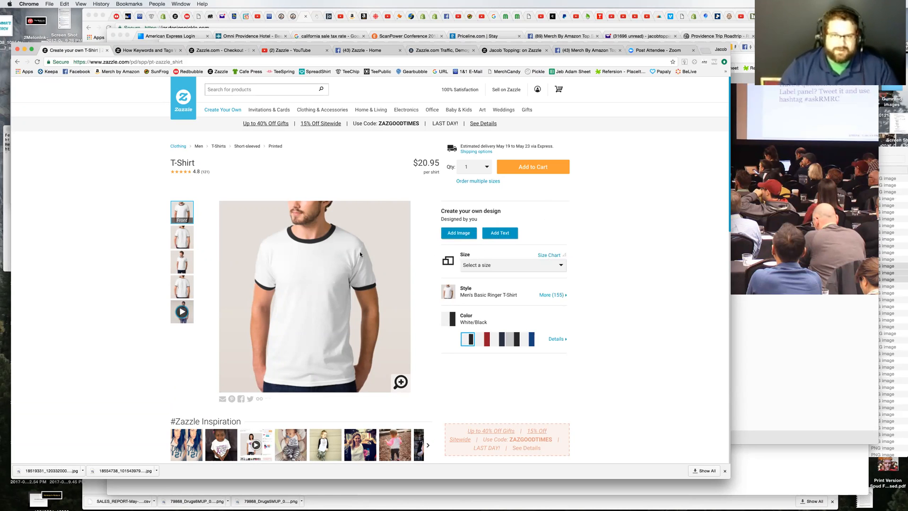
Step: Open the design editor, start an image upload and browse to Merch By Amazon > Designs > Designs by Pickle
{"action": "left_click", "coordinate": [491, 237]}
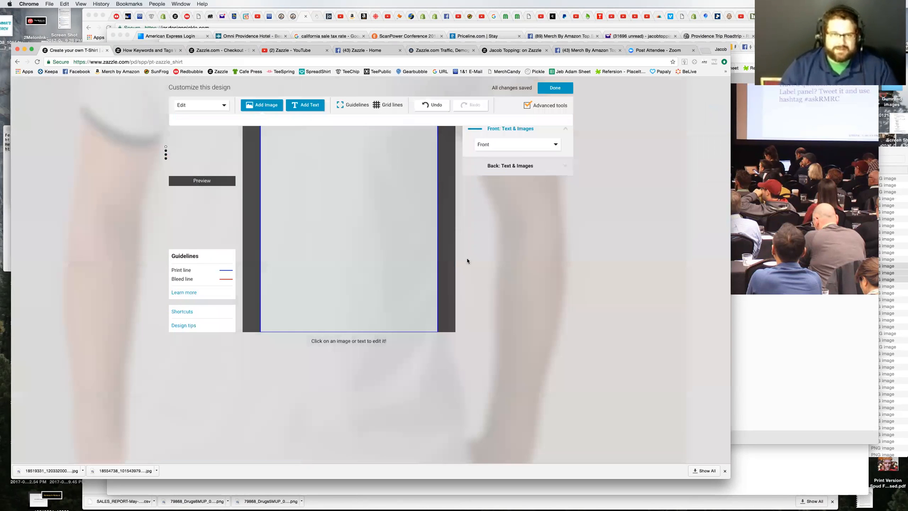
{"action": "left_click", "coordinate": [259, 106]}
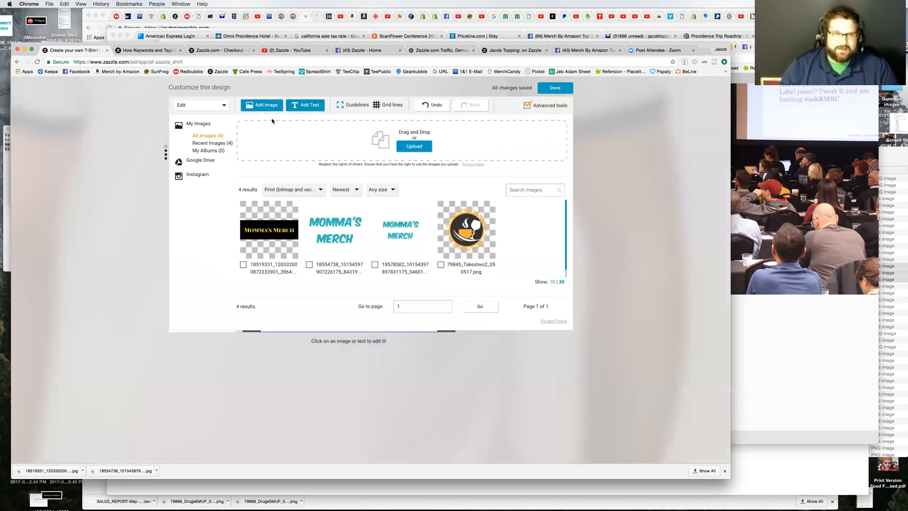
{"action": "left_click", "coordinate": [422, 150]}
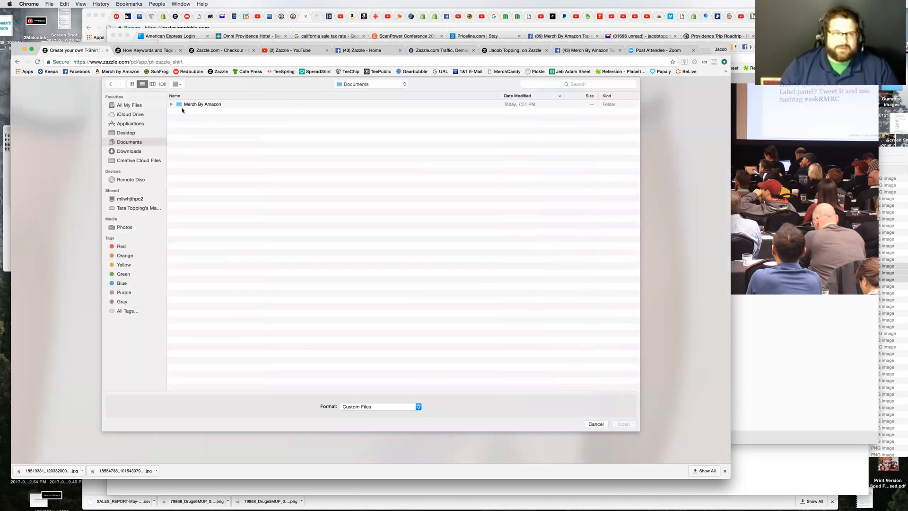
{"action": "double_click", "coordinate": [214, 104]}
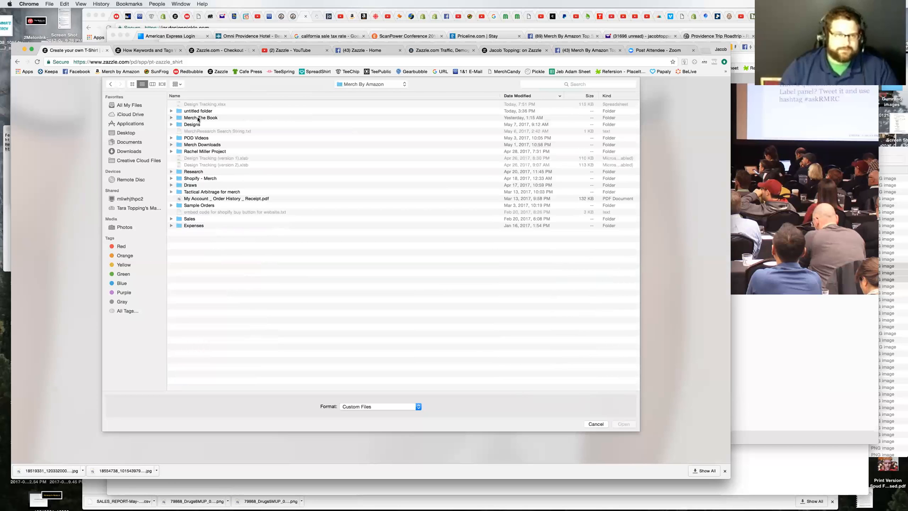
{"action": "double_click", "coordinate": [191, 125]}
{"action": "double_click", "coordinate": [194, 104]}
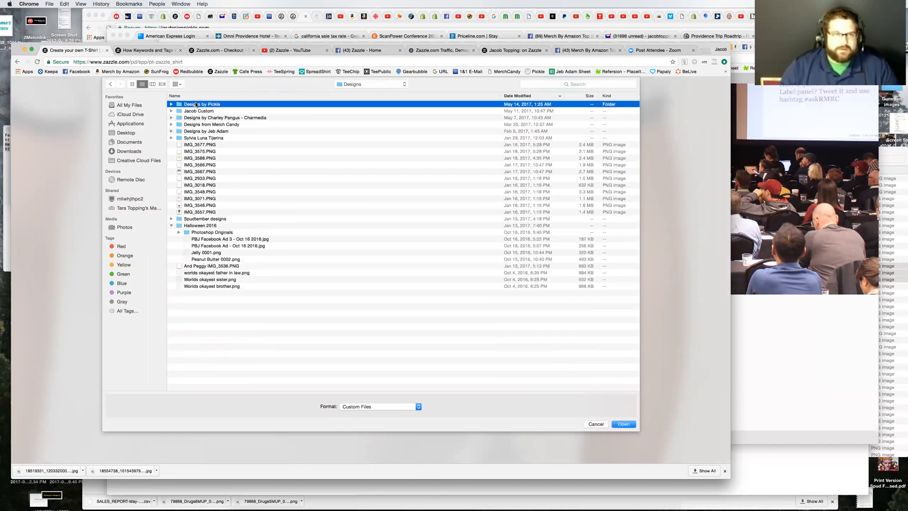
Step: Find 75736_Kombucha2_042417.png in the folder, preview it and open it for upload
{"action": "scroll", "coordinate": [280, 211], "scroll_direction": "down", "scroll_amount": 15}
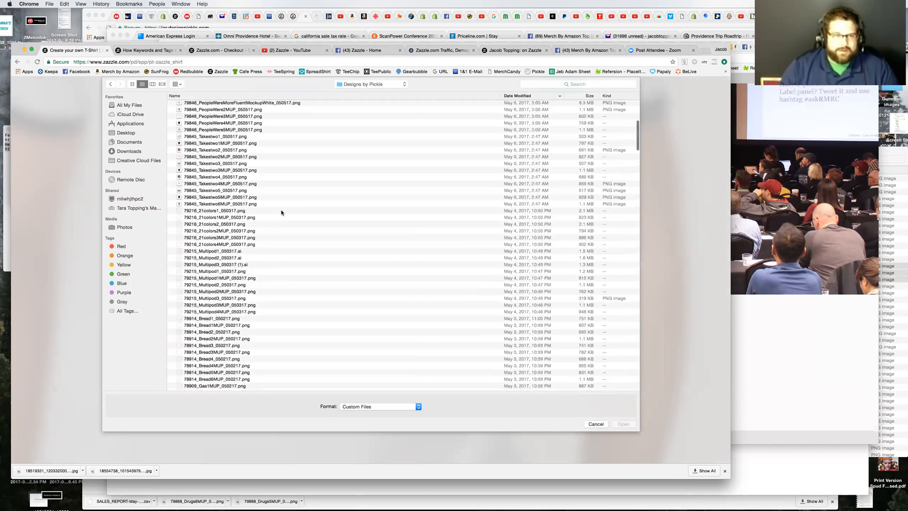
{"action": "scroll", "coordinate": [222, 163], "scroll_direction": "up", "scroll_amount": 3}
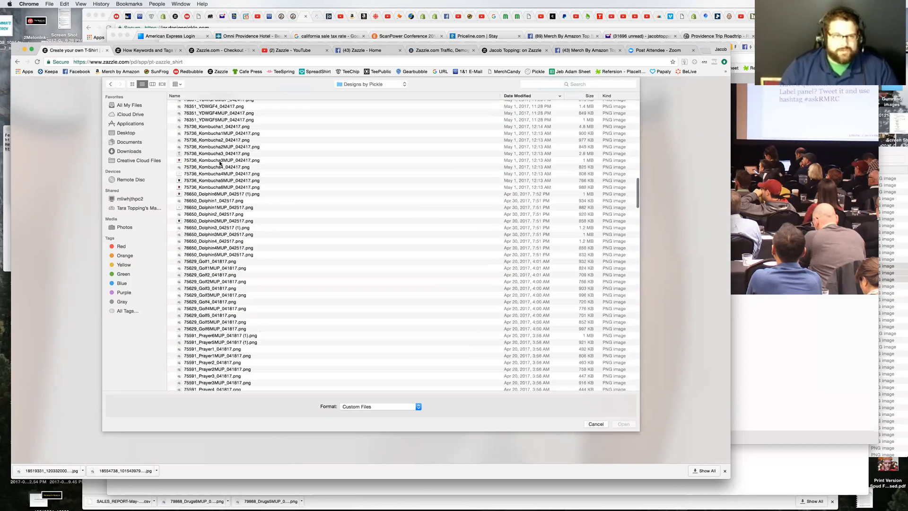
{"action": "left_click", "coordinate": [225, 141]}
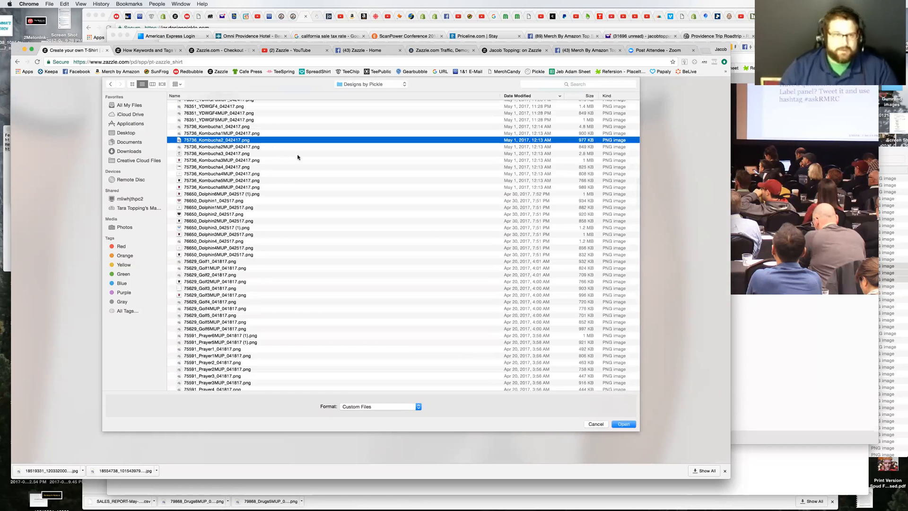
{"action": "key", "text": "space"}
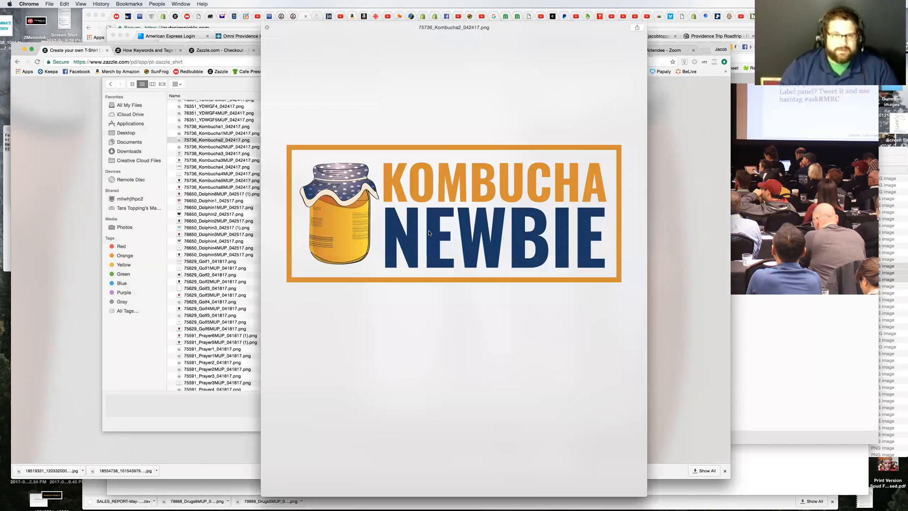
{"action": "key", "text": "space"}
{"action": "left_click", "coordinate": [623, 424]}
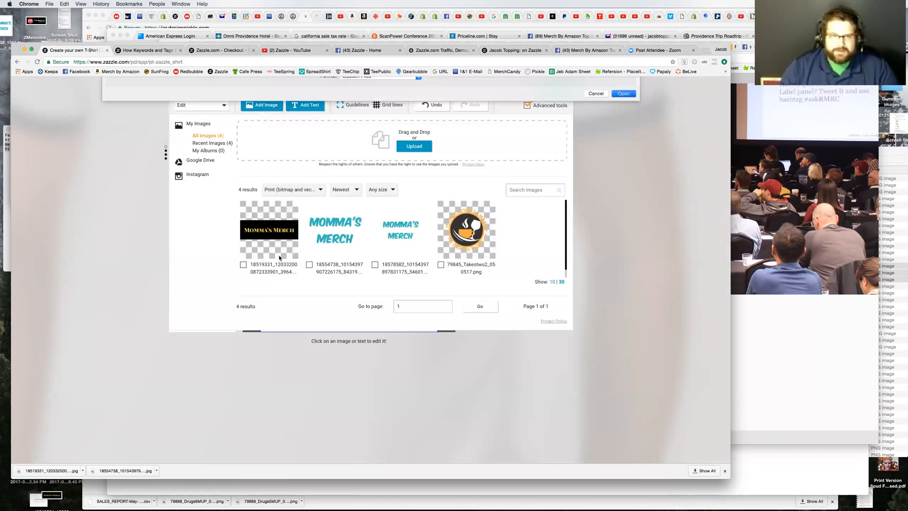
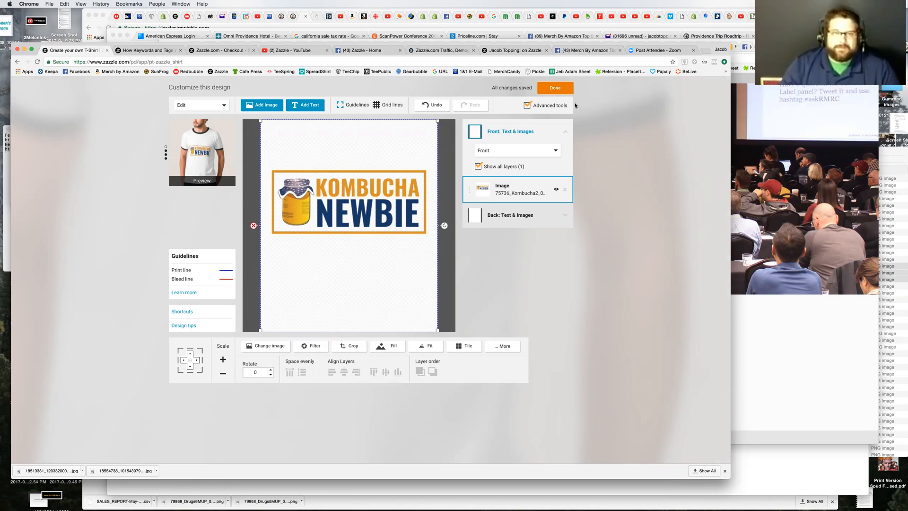
Step: Reopen the shirt design for editing, move the Kombucha Newbie image slightly higher on the front, and finish the design
{"action": "left_click", "coordinate": [548, 89]}
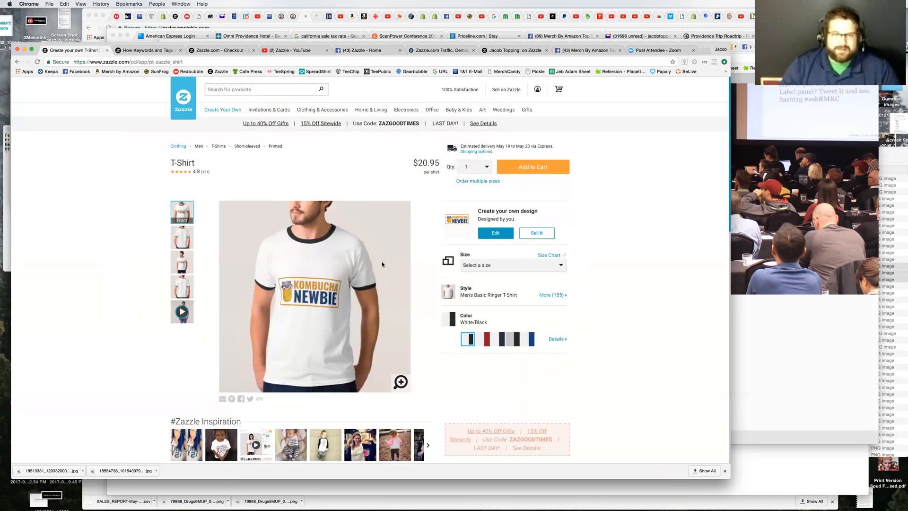
{"action": "left_click", "coordinate": [495, 233]}
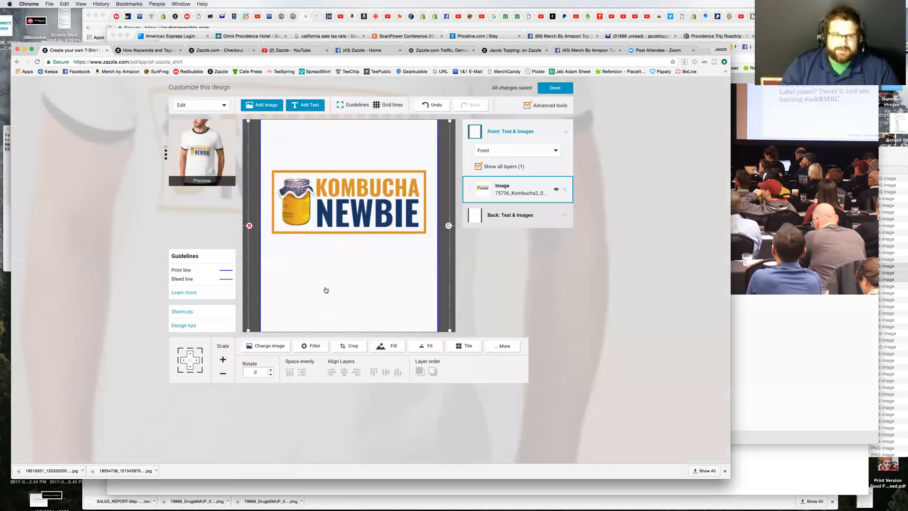
{"action": "left_click_drag", "start_coordinate": [361, 220], "coordinate": [361, 203]}
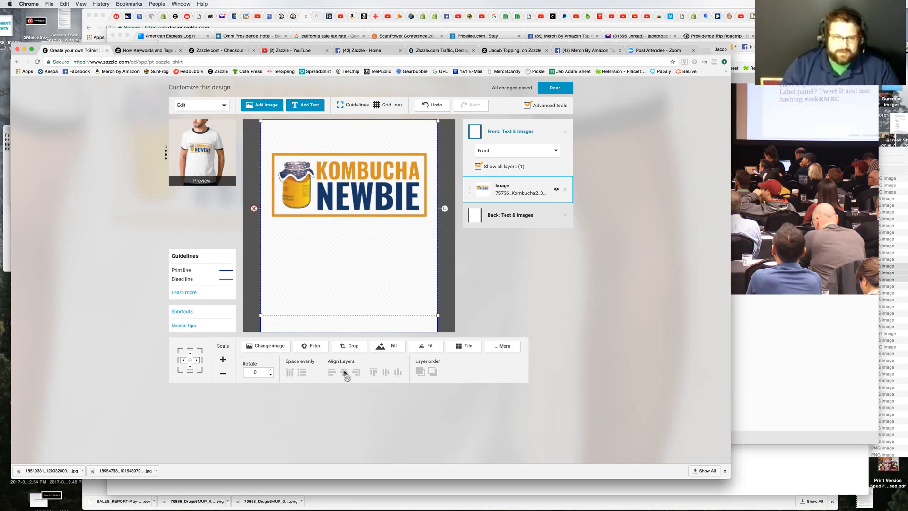
{"action": "left_click_drag", "start_coordinate": [362, 174], "coordinate": [361, 174]}
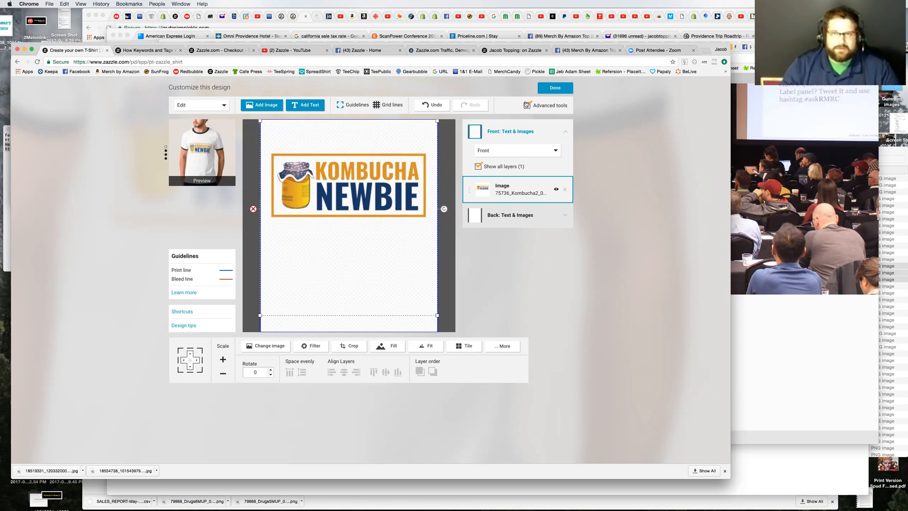
{"action": "left_click", "coordinate": [556, 88]}
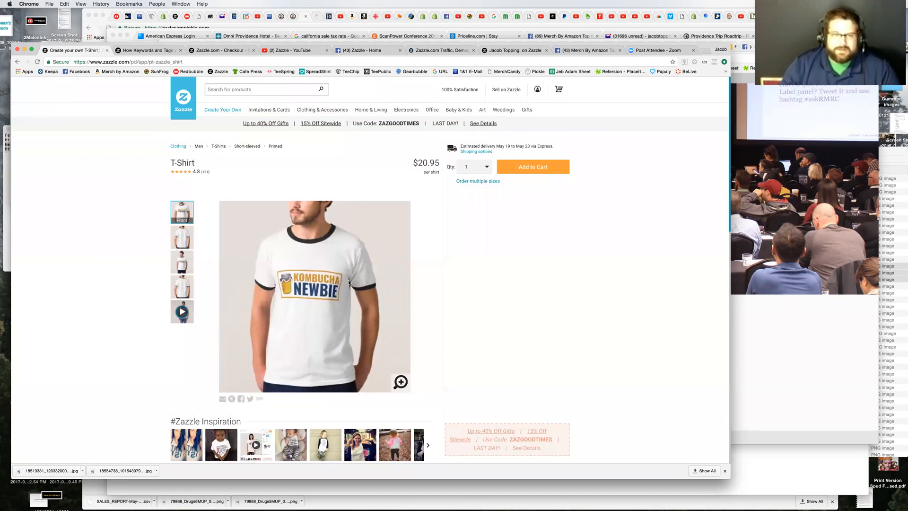
Step: Put the shirt up for sale with the title Kombucha Newbie and the description "For the new Kombucha Maker, to make the drink we all love."
{"action": "left_click", "coordinate": [541, 232]}
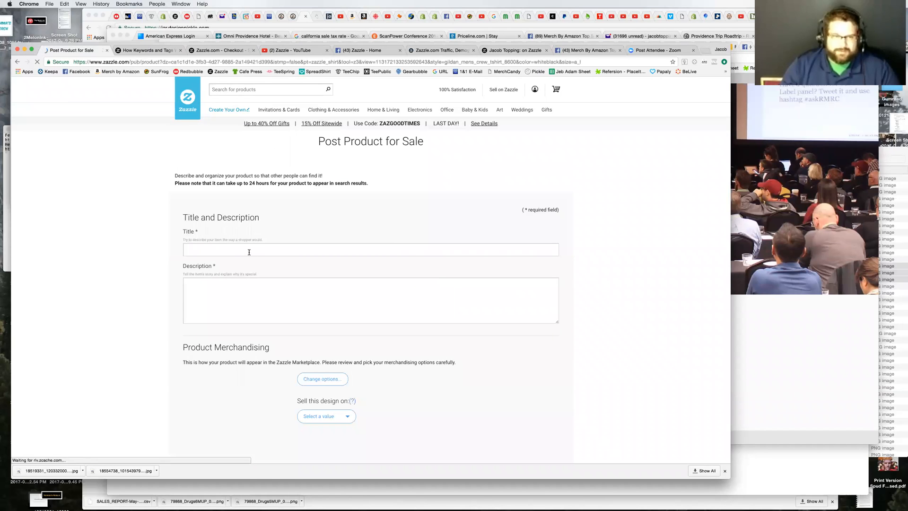
{"action": "left_click", "coordinate": [249, 252]}
{"action": "type", "text": "Kom"}
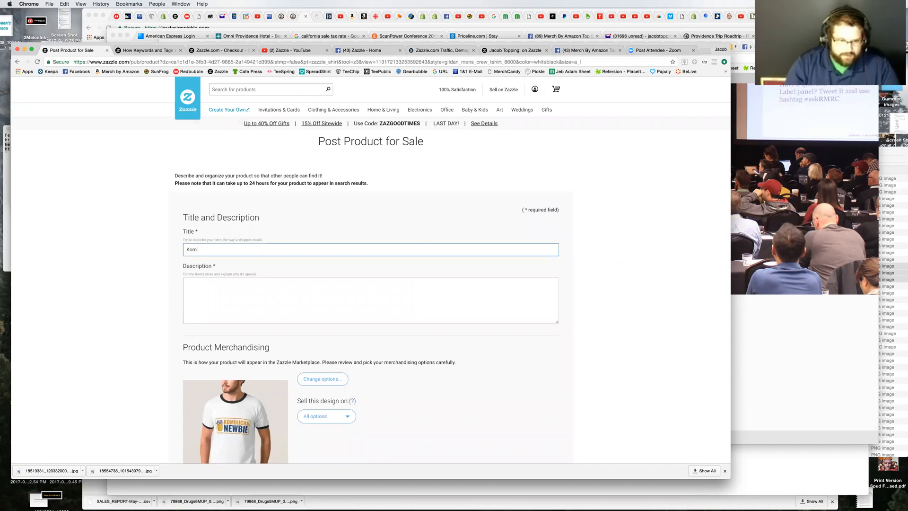
{"action": "type", "text": "bucha Newbie"}
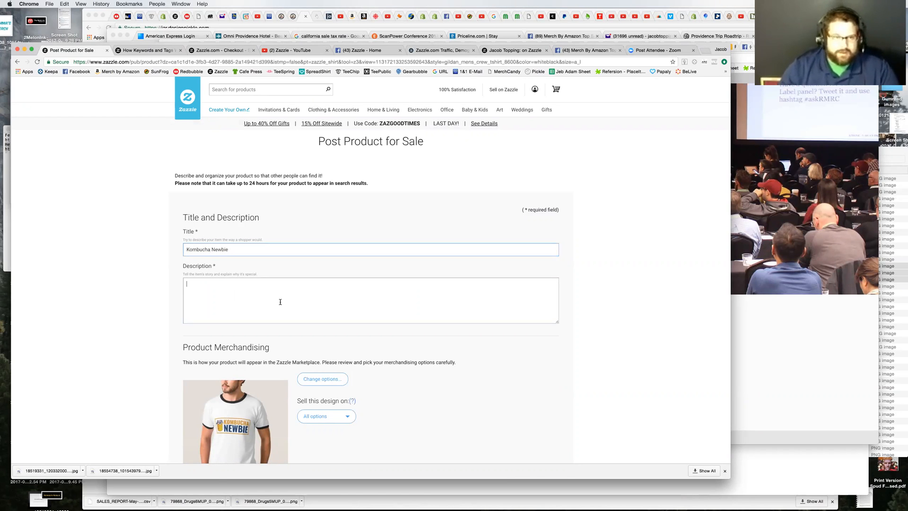
{"action": "left_click", "coordinate": [304, 307]}
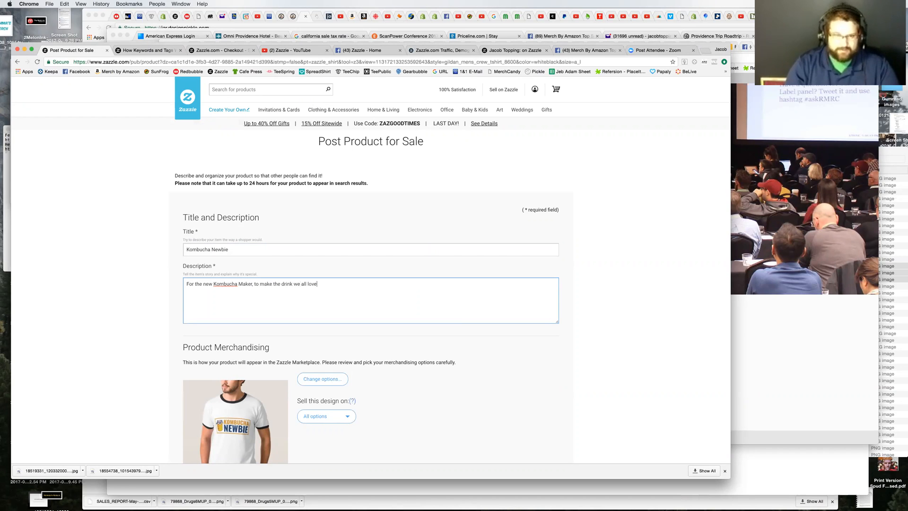
Step: Add the tag kombucha to the product
{"action": "scroll", "coordinate": [470, 452], "scroll_direction": "down", "scroll_amount": 3}
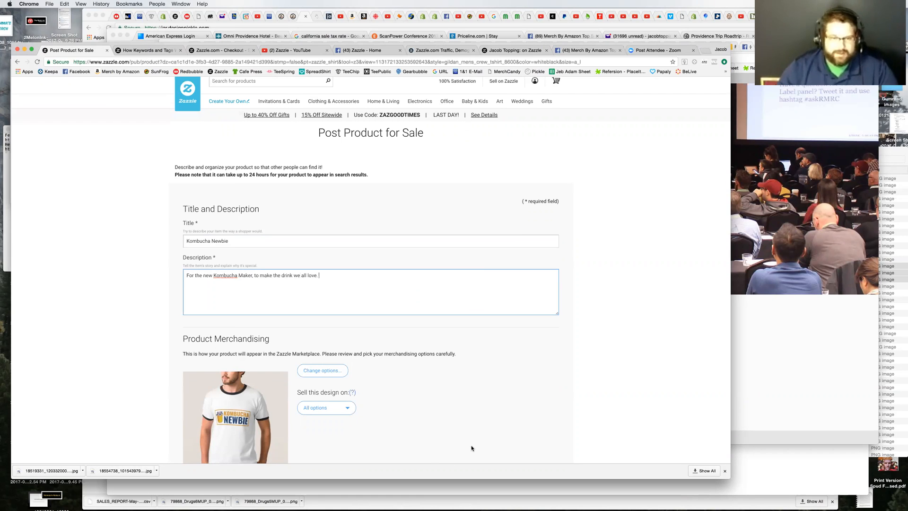
{"action": "scroll", "coordinate": [465, 445], "scroll_direction": "down", "scroll_amount": 6}
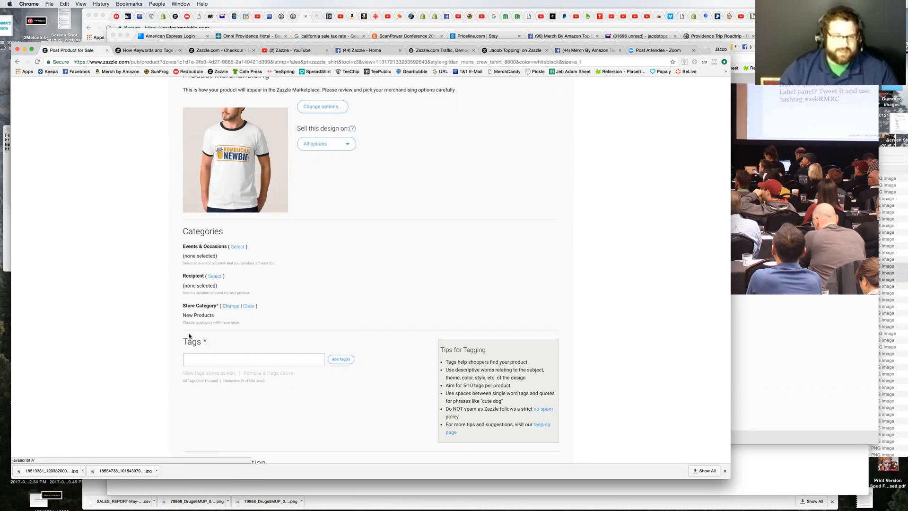
{"action": "left_click", "coordinate": [262, 360]}
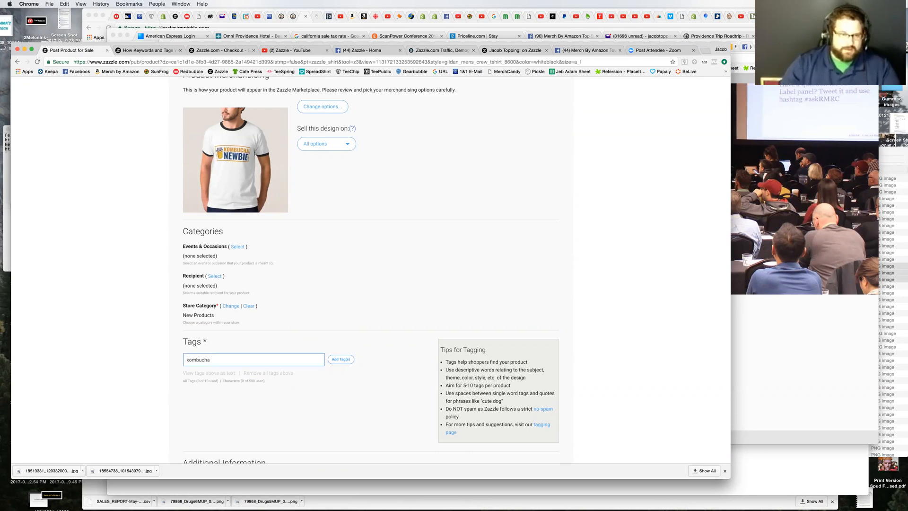
{"action": "left_click", "coordinate": [343, 362]}
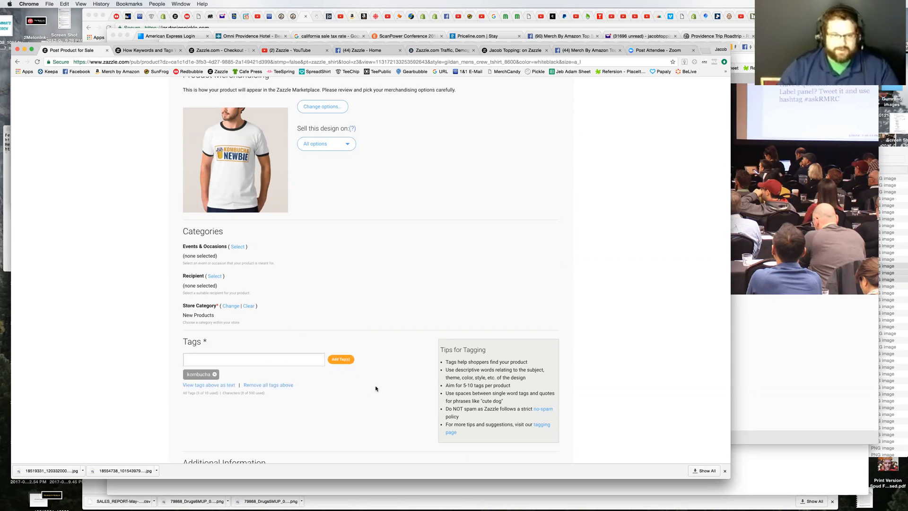
Step: Set the product's royalty percentage to 19%
{"action": "scroll", "coordinate": [331, 385], "scroll_direction": "down", "scroll_amount": 1}
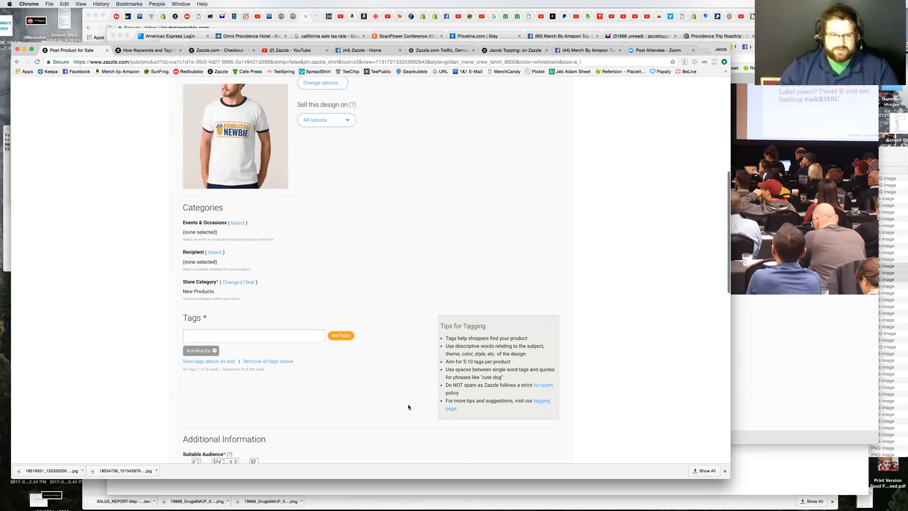
{"action": "scroll", "coordinate": [409, 405], "scroll_direction": "down", "scroll_amount": 8}
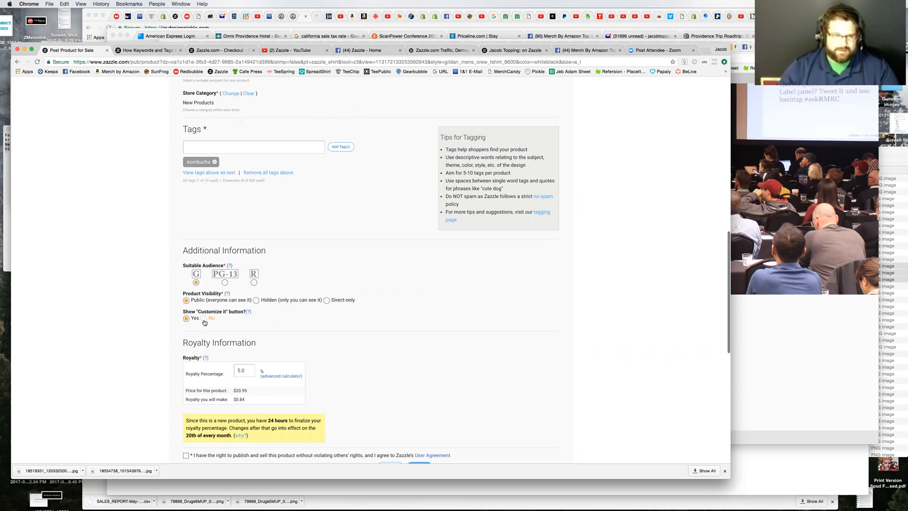
{"action": "scroll", "coordinate": [161, 342], "scroll_direction": "down", "scroll_amount": 3}
{"action": "left_click", "coordinate": [238, 302]}
{"action": "left_click_drag", "start_coordinate": [245, 300], "coordinate": [233, 307]}
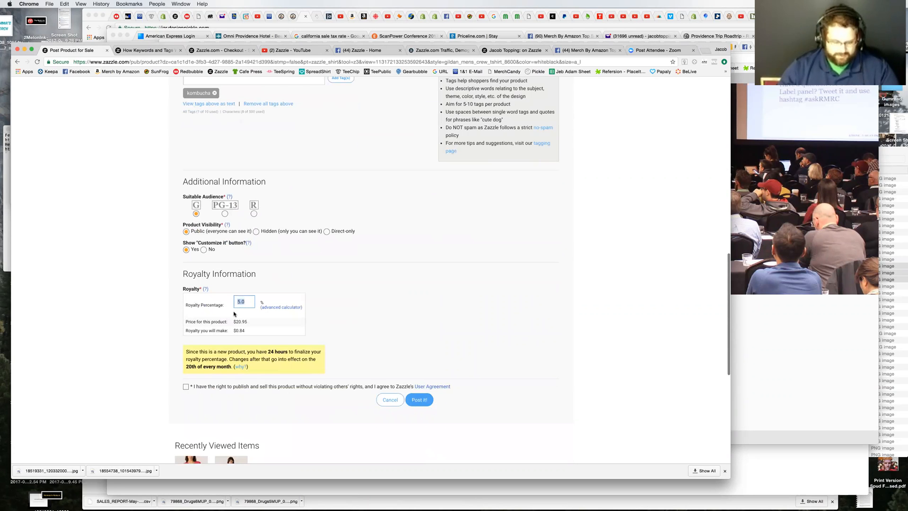
{"action": "type", "text": "19"}
{"action": "key", "text": "Tab"}
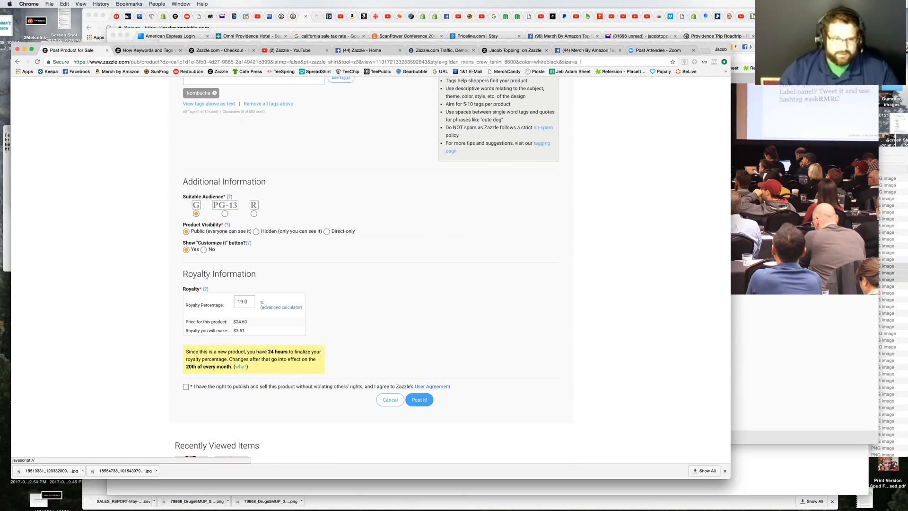
Step: Change the product's royalty percentage to 22%
{"action": "left_click", "coordinate": [246, 301]}
{"action": "left_click_drag", "start_coordinate": [247, 301], "coordinate": [235, 302]}
{"action": "type", "text": "22"}
{"action": "key", "text": "Tab"}
Step: Accept the publishing rights and User Agreement statement, post the product and acknowledge the notice
{"action": "left_click", "coordinate": [186, 386]}
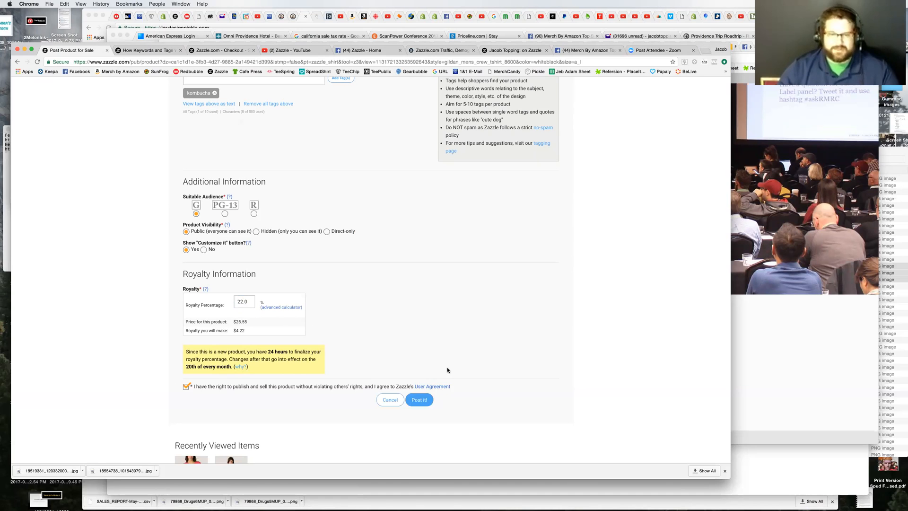
{"action": "left_click", "coordinate": [419, 401]}
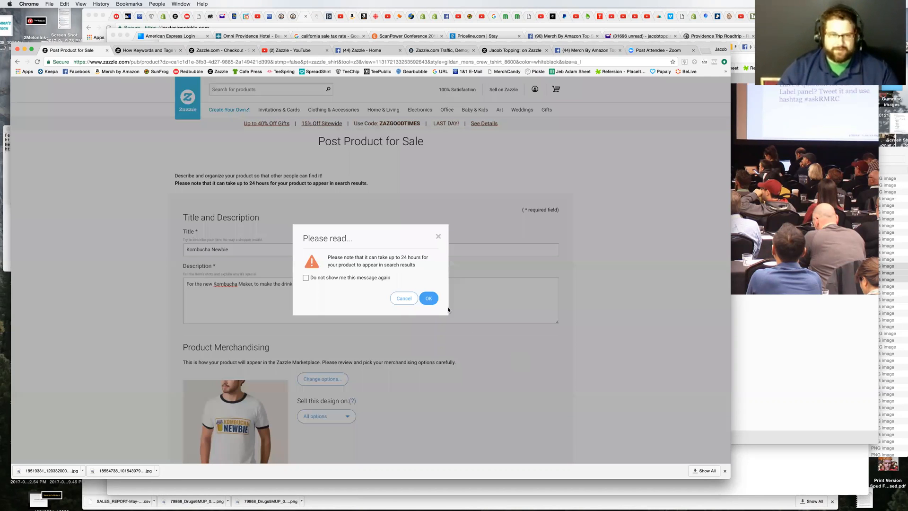
{"action": "left_click", "coordinate": [429, 298]}
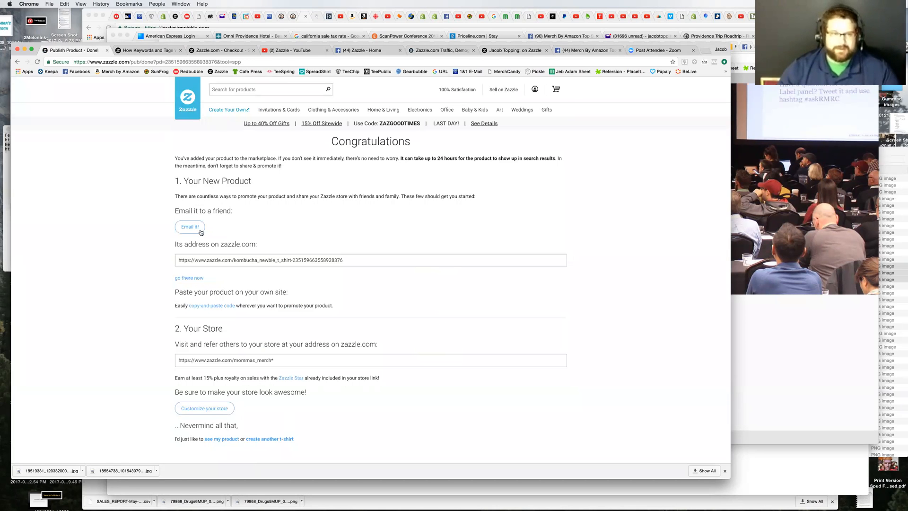
Step: Go to the new Kombucha Newbie T-shirt's page and copy its web address
{"action": "left_click", "coordinate": [190, 278]}
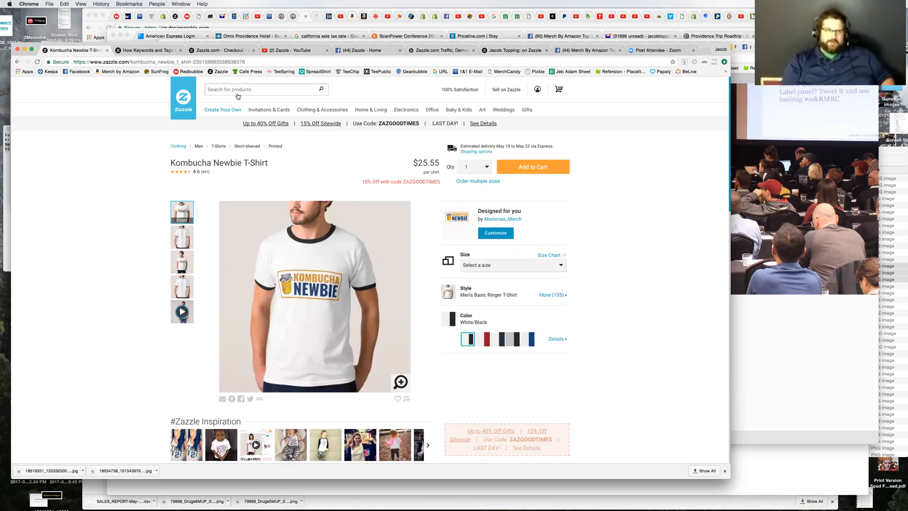
{"action": "left_click", "coordinate": [137, 62]}
{"action": "right_click", "coordinate": [137, 62]}
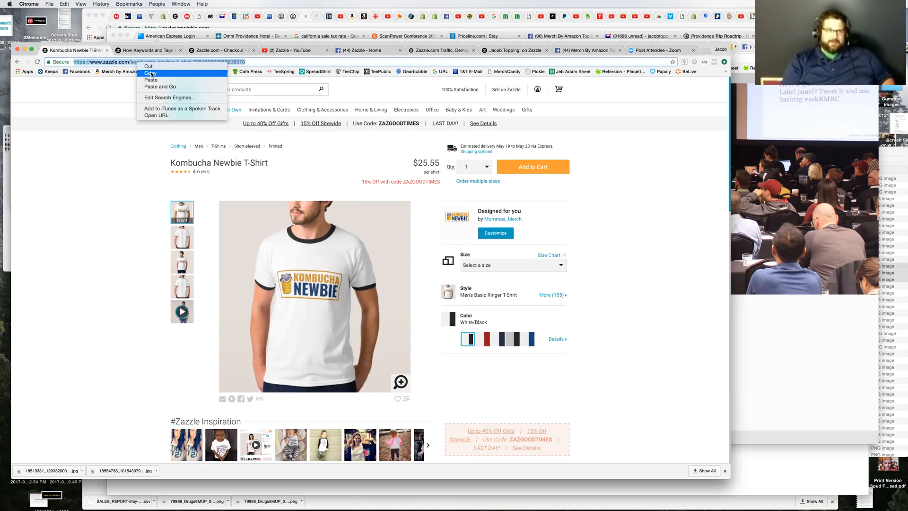
{"action": "left_click", "coordinate": [151, 74]}
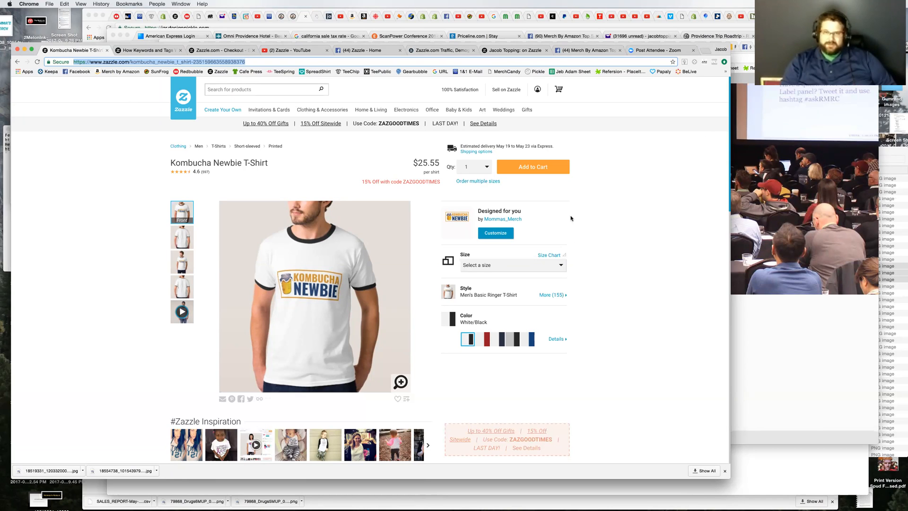
{"action": "left_click", "coordinate": [566, 198]}
Step: Open the Mommas_Merch store from the account and view its list of products
{"action": "mouse_move", "coordinate": [538, 90]}
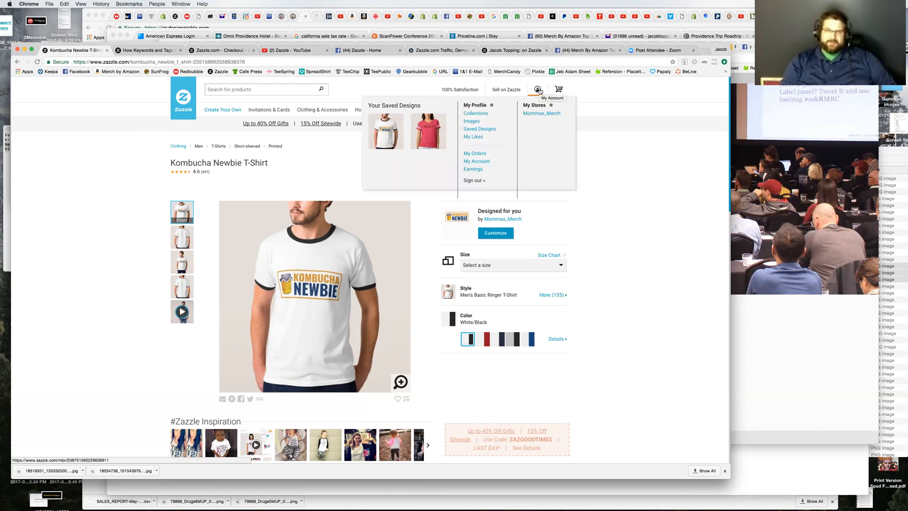
{"action": "left_click", "coordinate": [533, 117]}
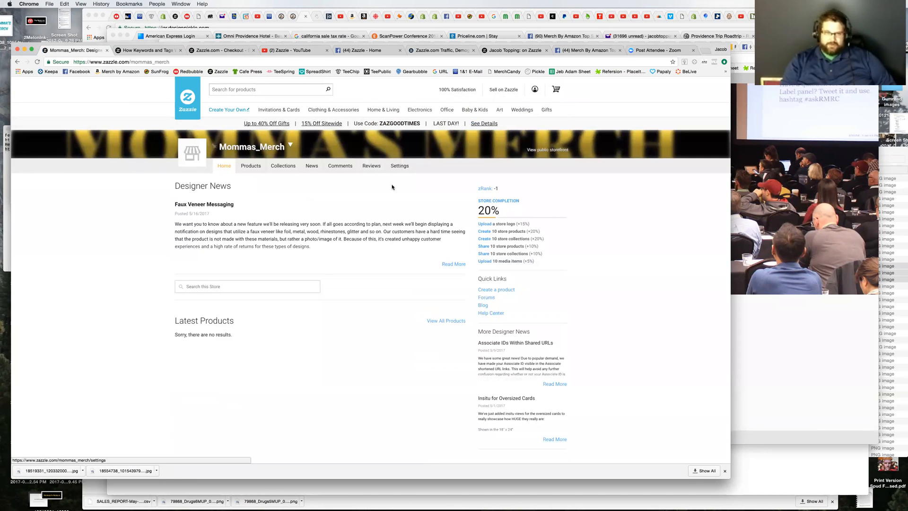
{"action": "left_click", "coordinate": [245, 170]}
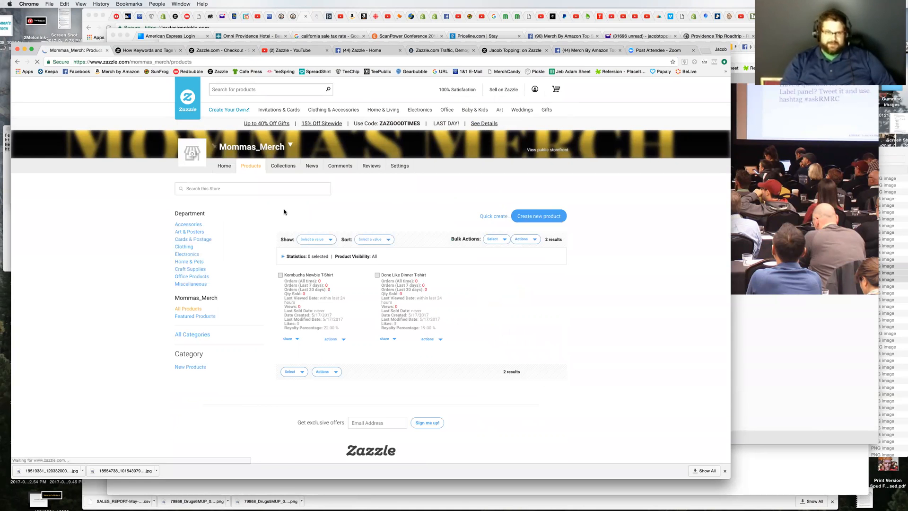